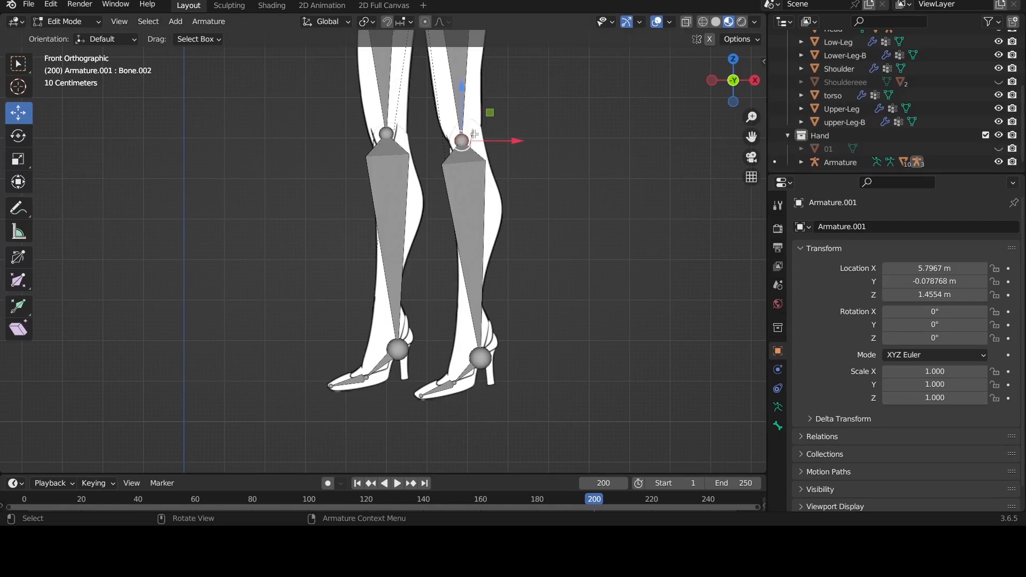
Step: Switch the leg armature from Edit Mode to Pose Mode and select the left thigh bone
scroll(566, 152, "down", 5)
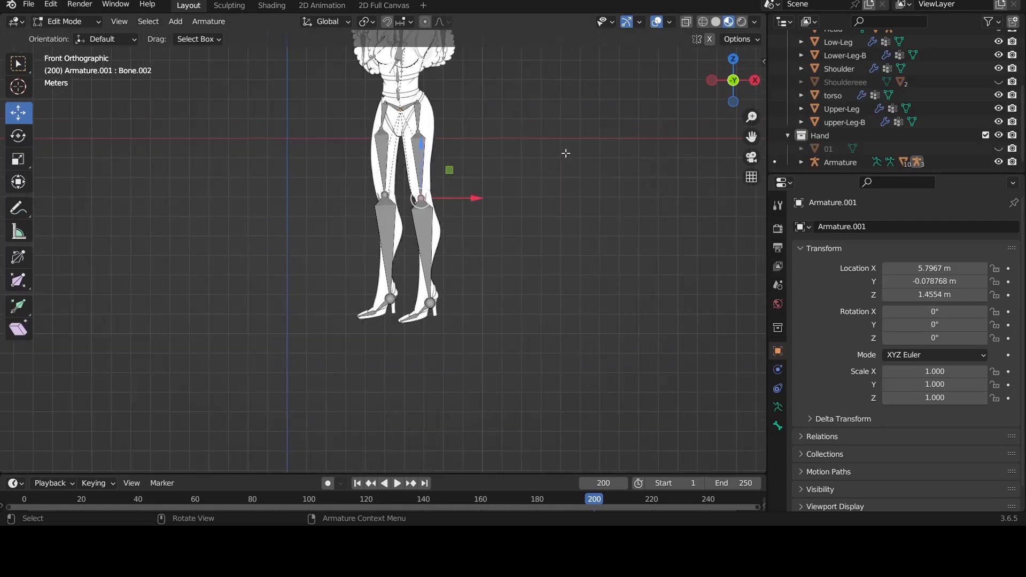
scroll(566, 150, "up", 5)
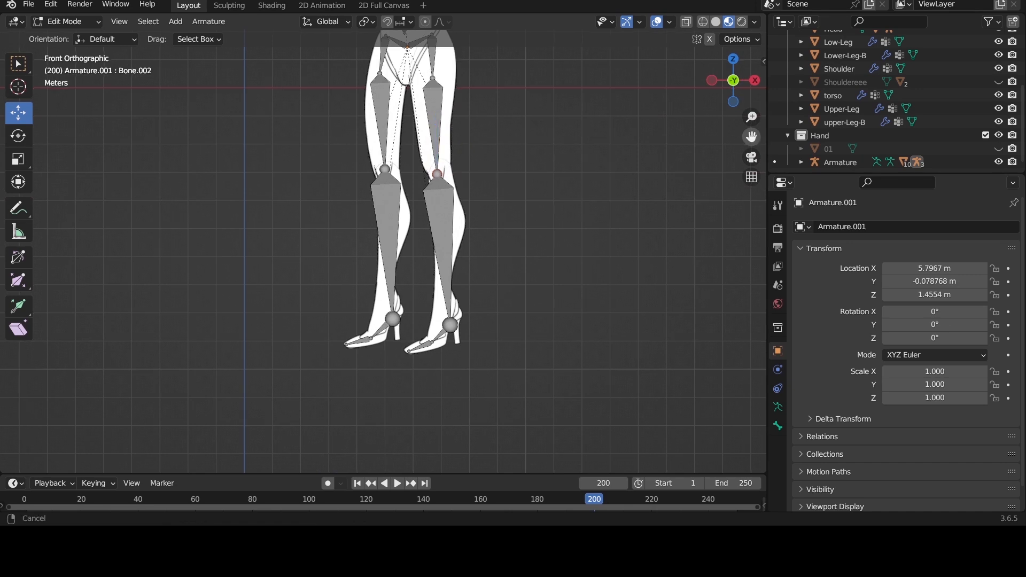
left_click_drag(751, 136, 589, 254)
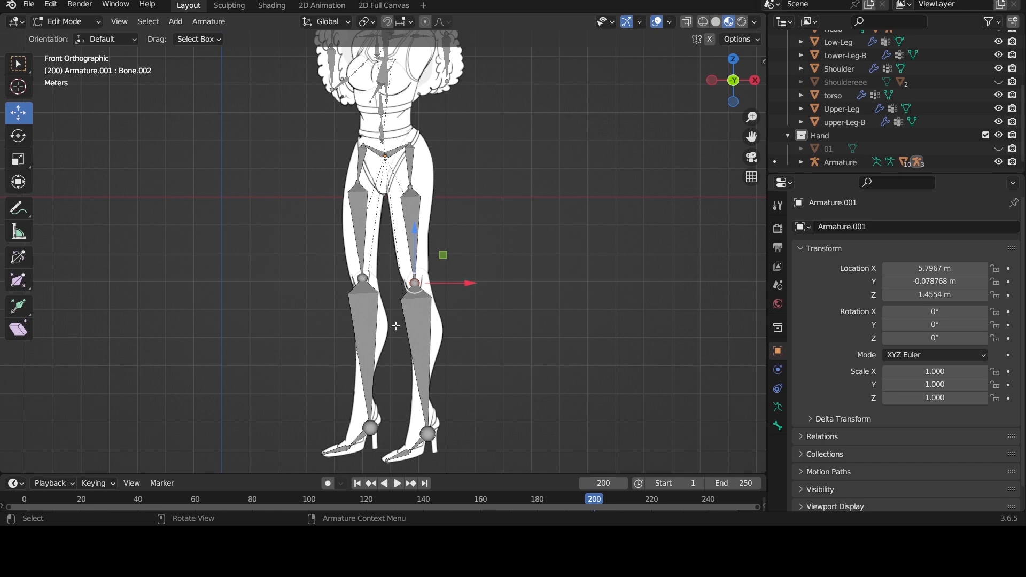
key("ctrl+Tab")
key("ctrl+Tab")
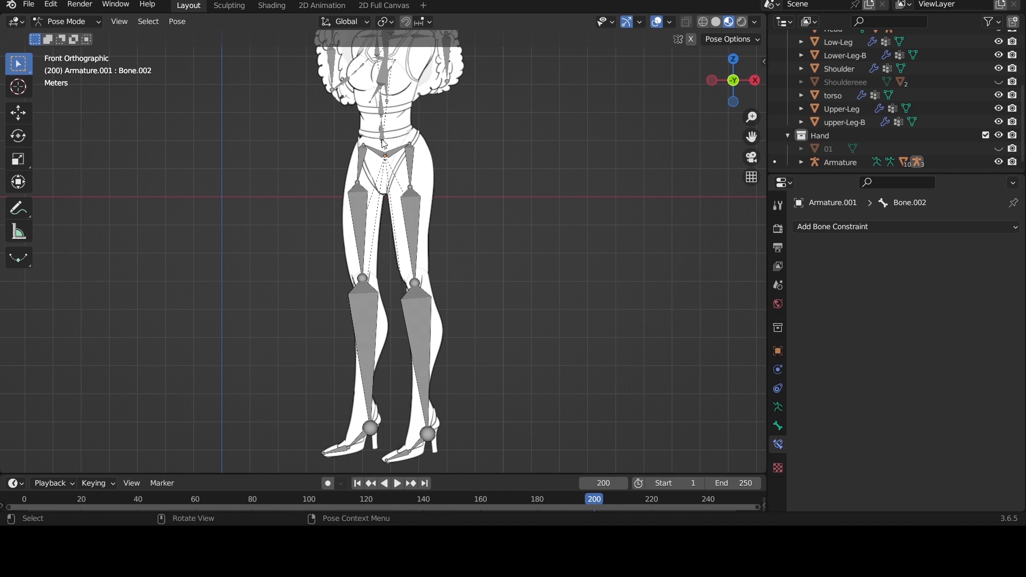
scroll(377, 141, "up", 3)
scroll(377, 141, "down", 3)
left_click(415, 223)
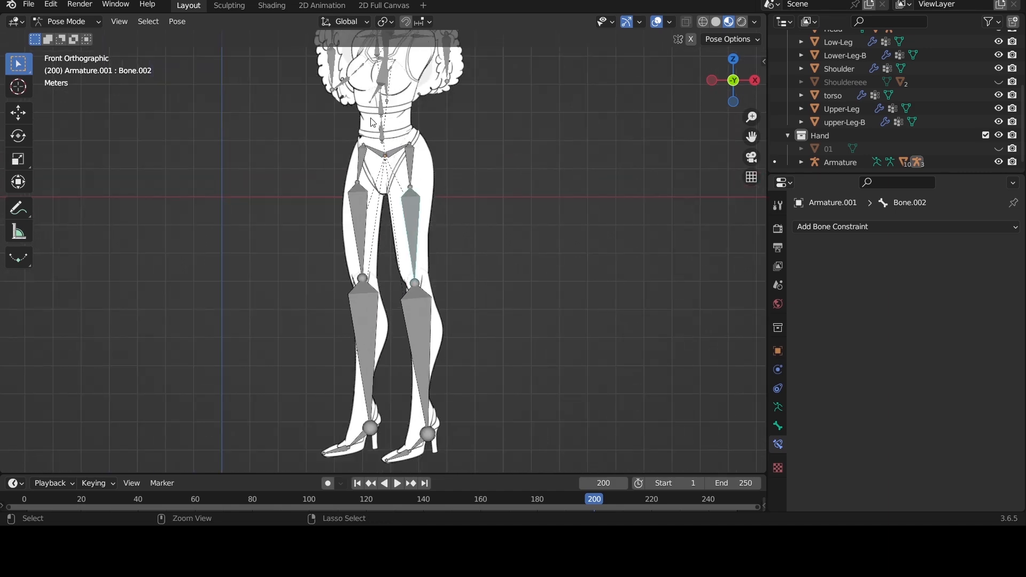
Step: Try moving the lowest spine bone of the upper-body armature in Pose Mode, then cancel the move
key("ctrl+Tab")
left_click(388, 138)
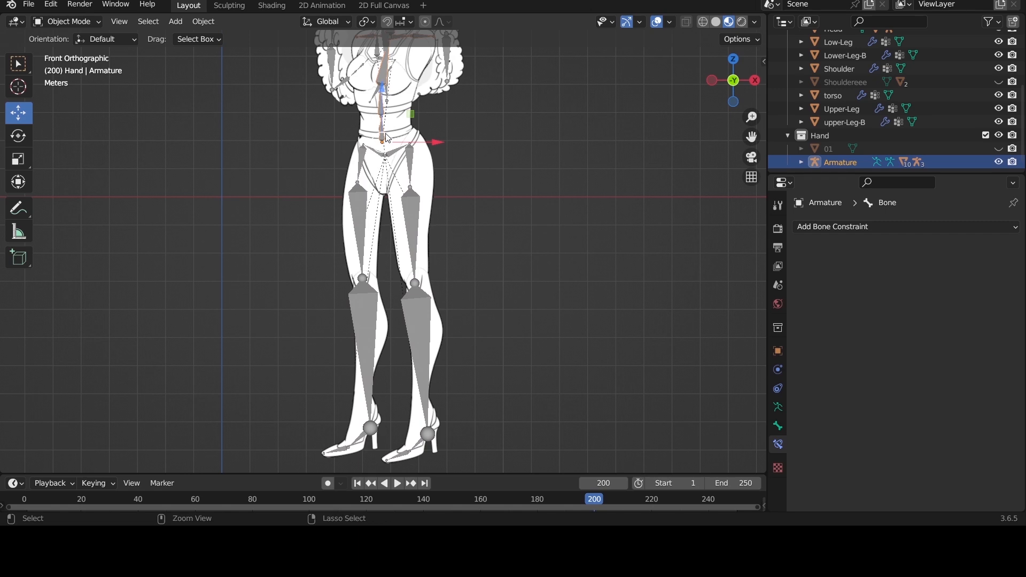
key("ctrl+Tab")
key("g")
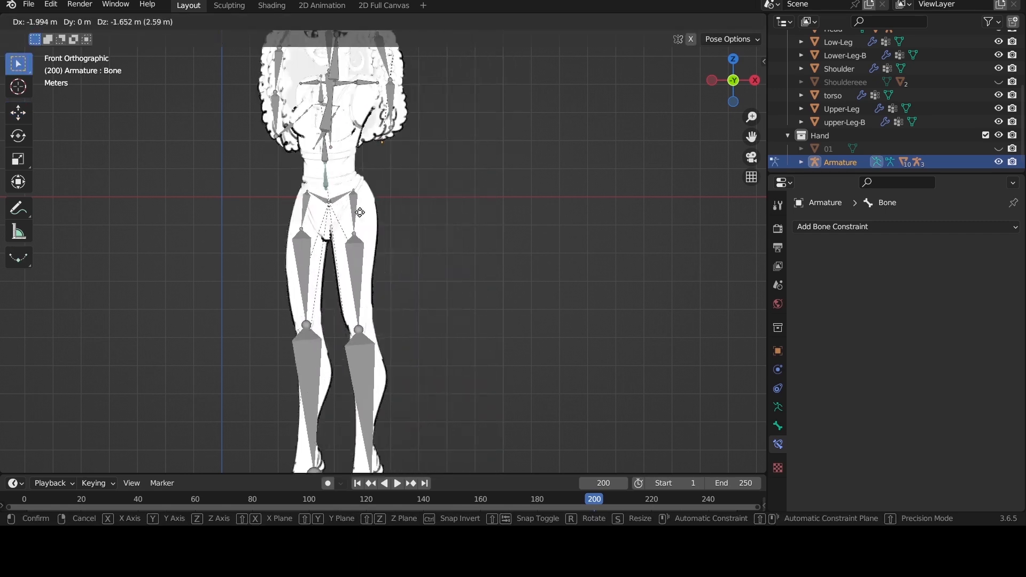
left_click(384, 256)
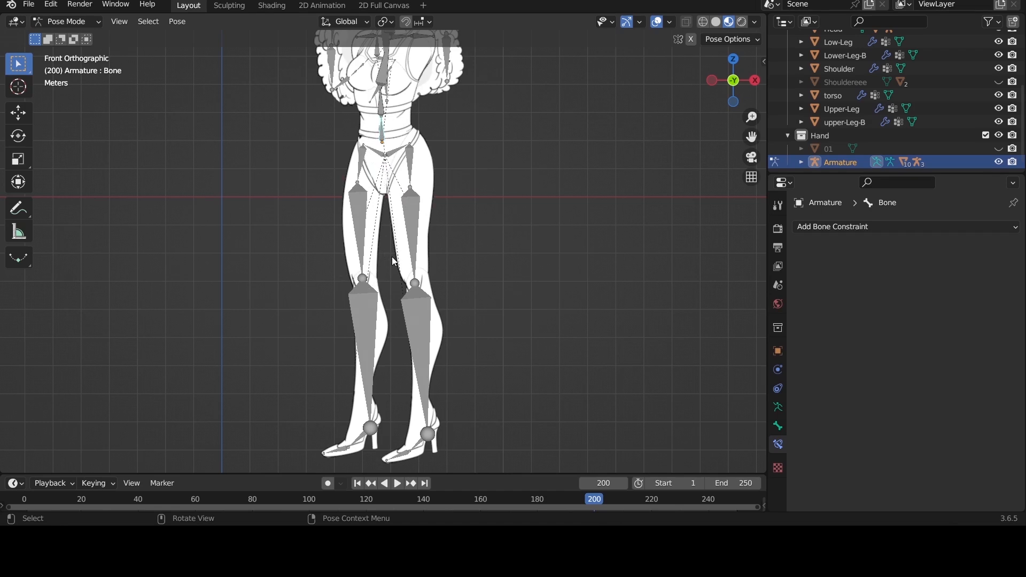
Step: Return to the leg armature in Pose Mode and show the bone properties of the left lower-leg bone
key("ctrl+Tab")
left_click(415, 305)
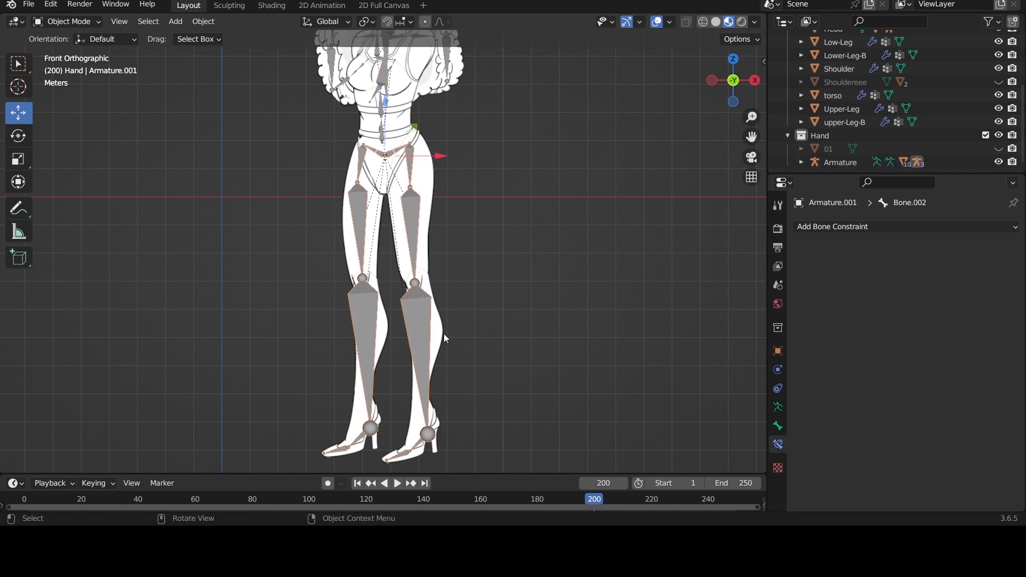
key("ctrl+Tab")
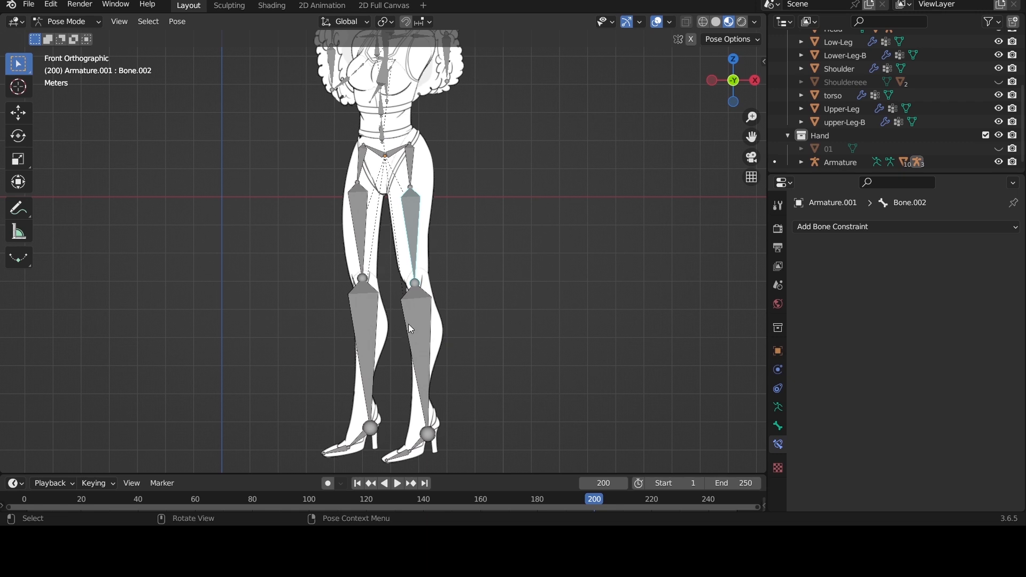
left_click(419, 321)
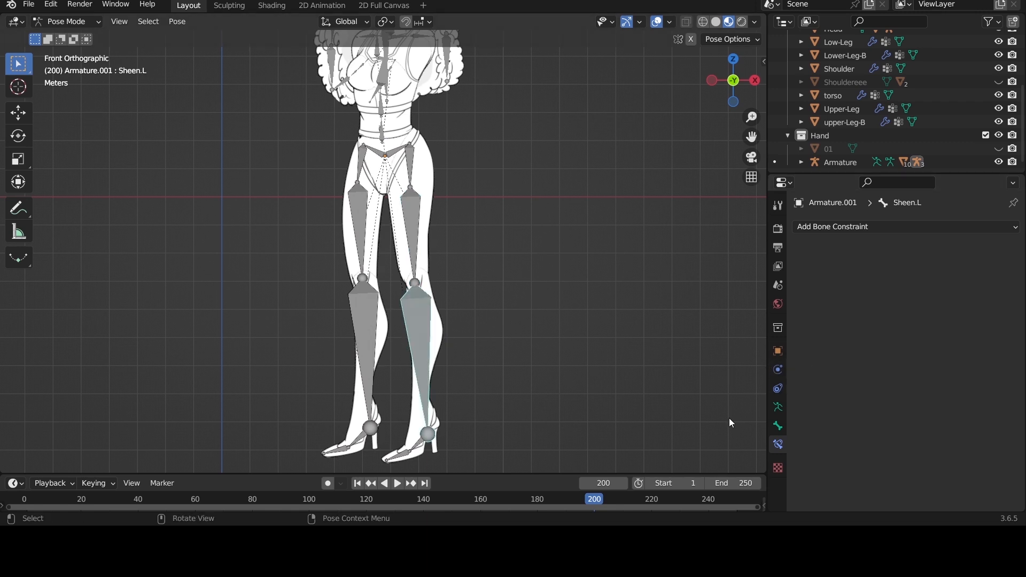
left_click(778, 426)
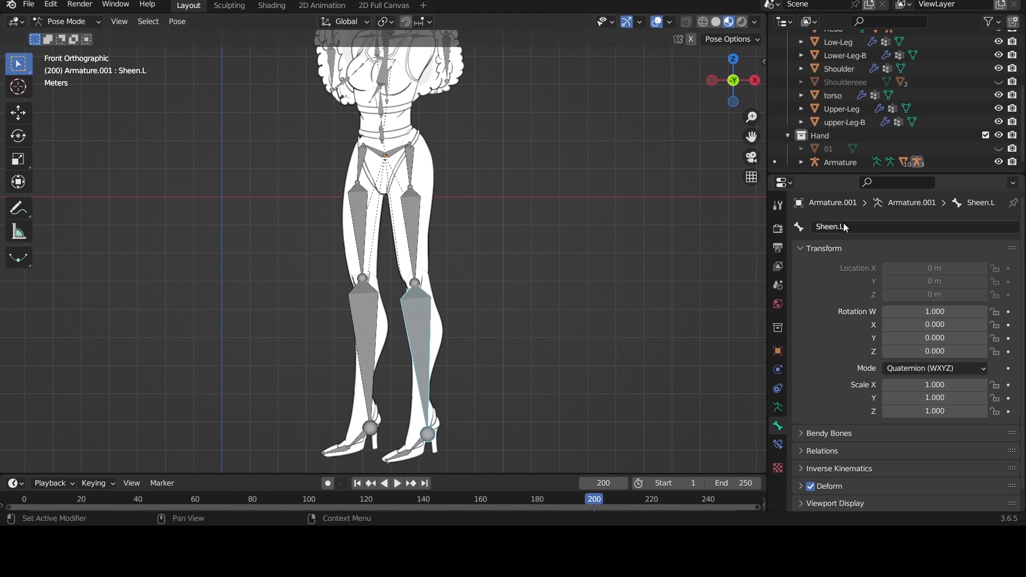
Step: Rename the right lower-leg bone as Sheen.R
left_click(357, 319)
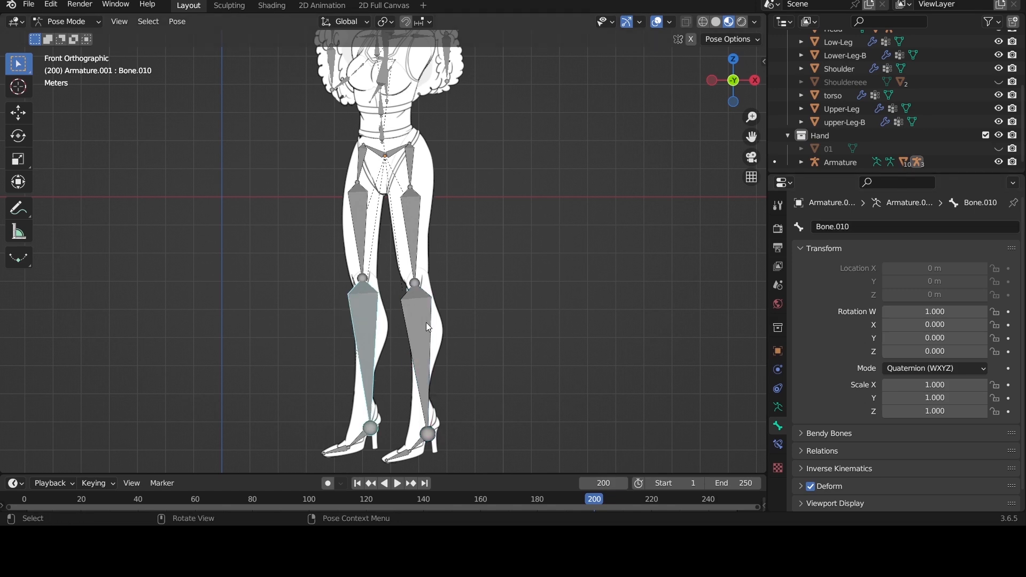
left_click(867, 224)
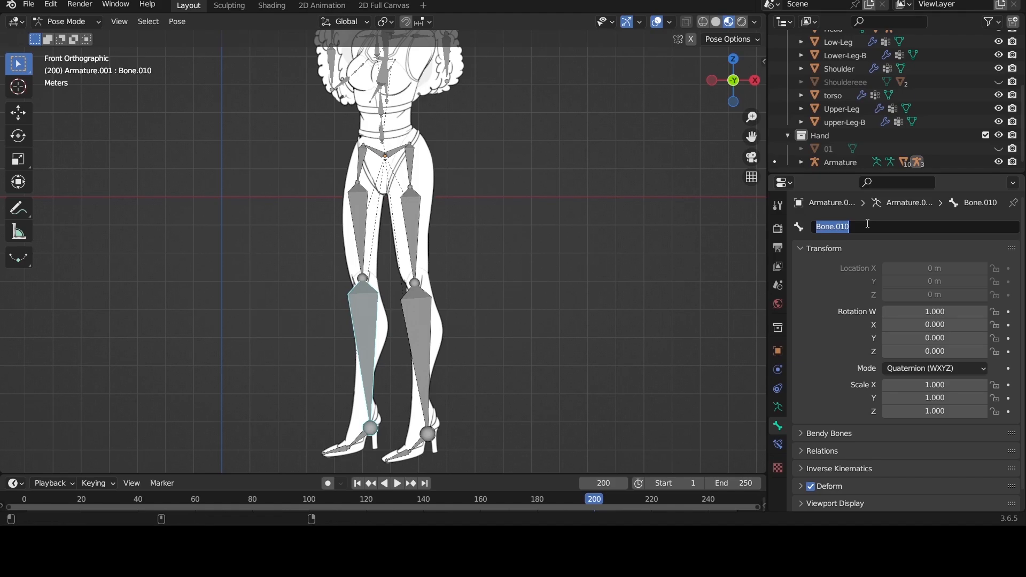
type("Sheen.R")
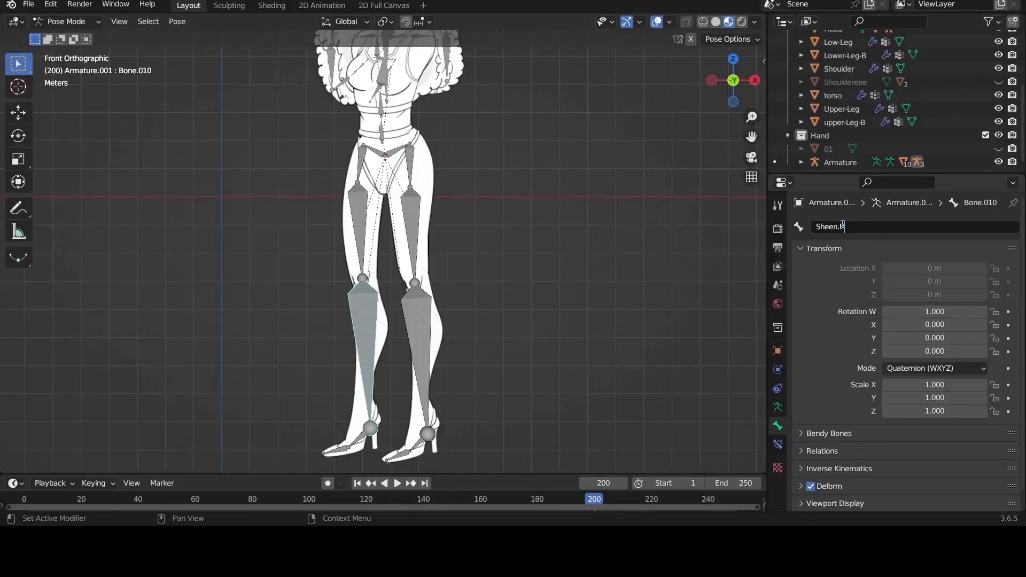
key("Return")
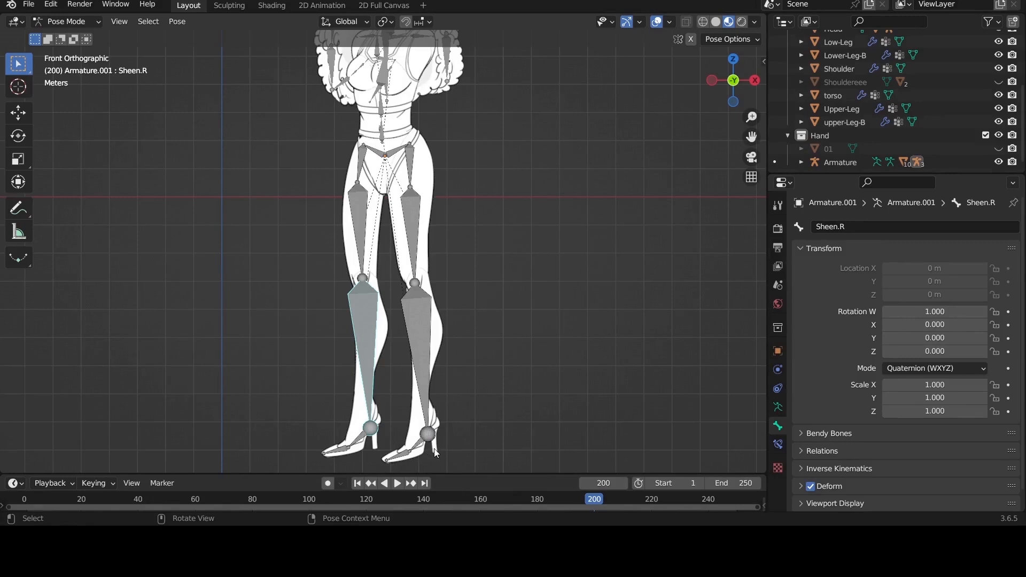
Step: In Edit Mode, extrude a bone about 1.4 m long from the left knee joint horizontally toward the right knee
key("Tab")
left_click(414, 278)
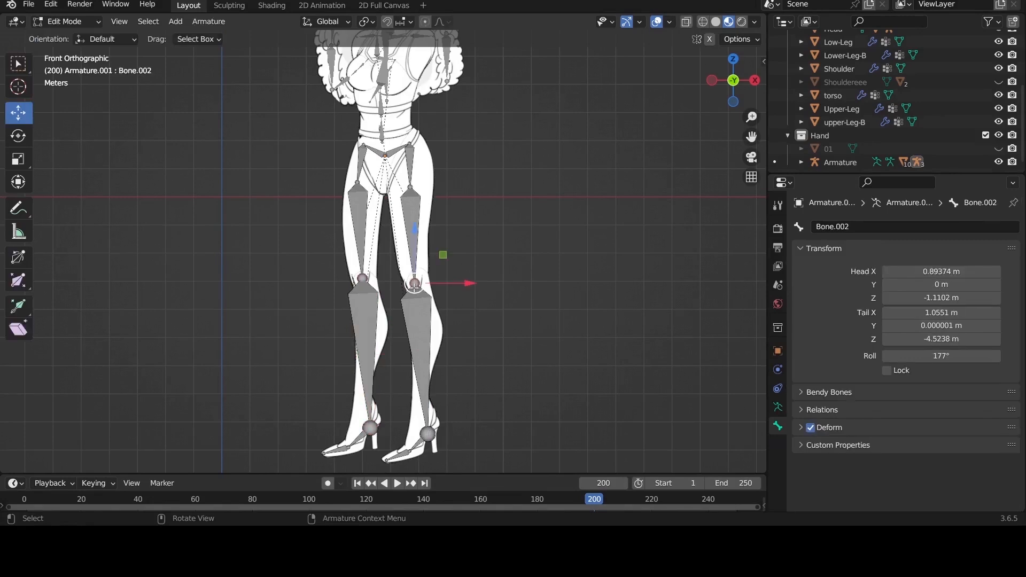
scroll(417, 283, "up", 3)
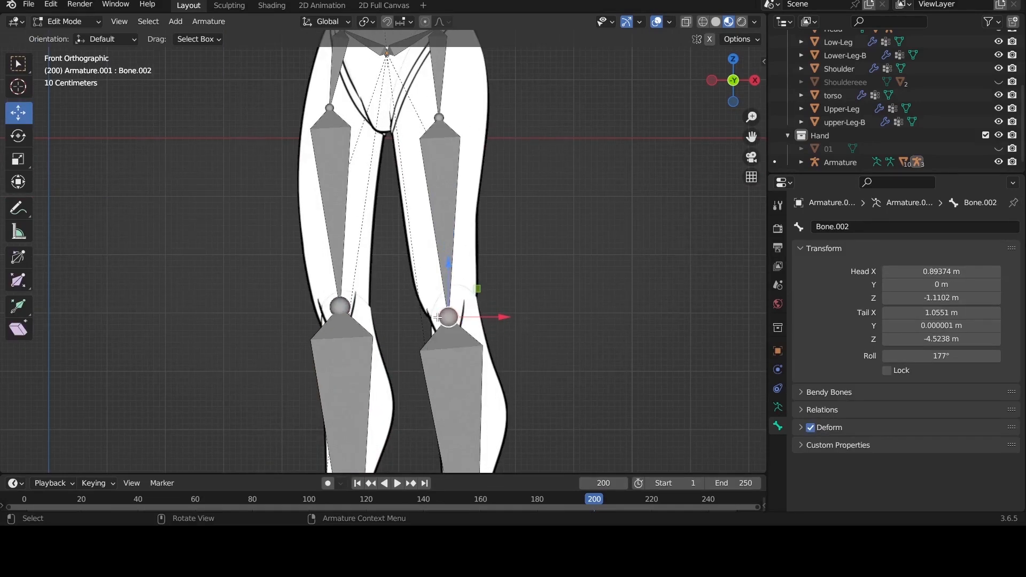
key("e")
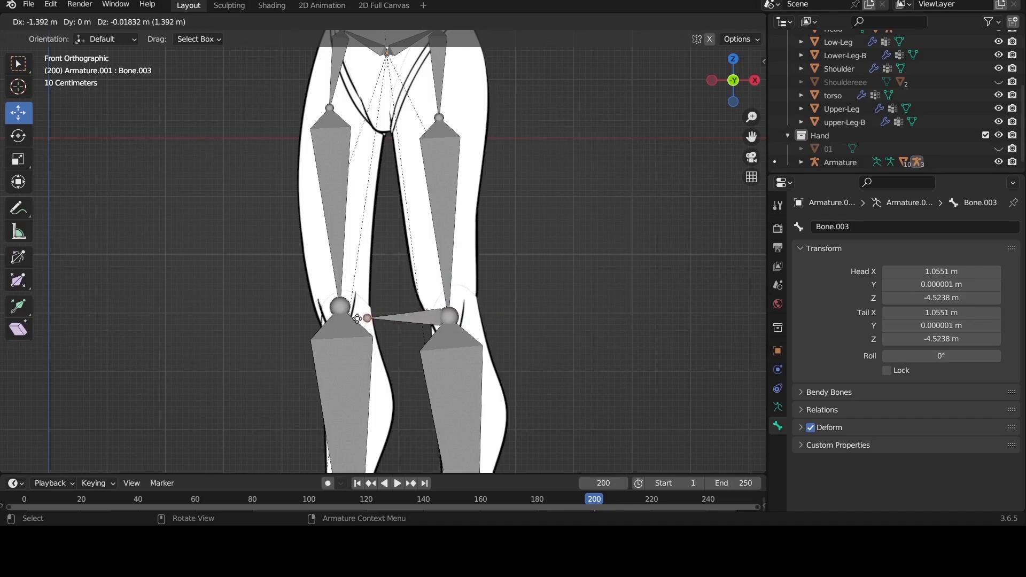
left_click(357, 319)
Step: Extrude a bone about 1.65 m long from the left ankle joint horizontally away from the legs
scroll(357, 319, "down", 4)
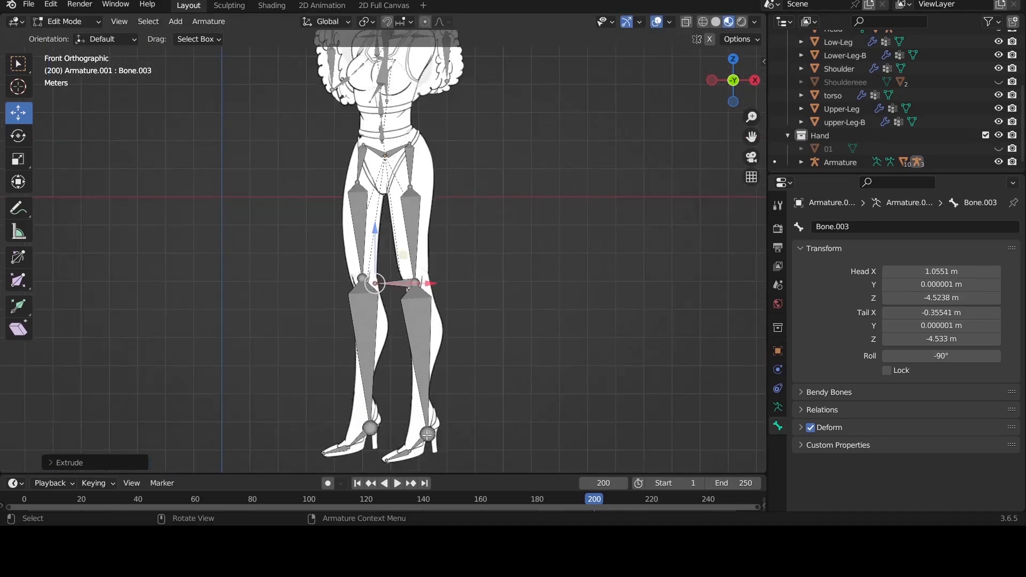
left_click(430, 434)
key("e")
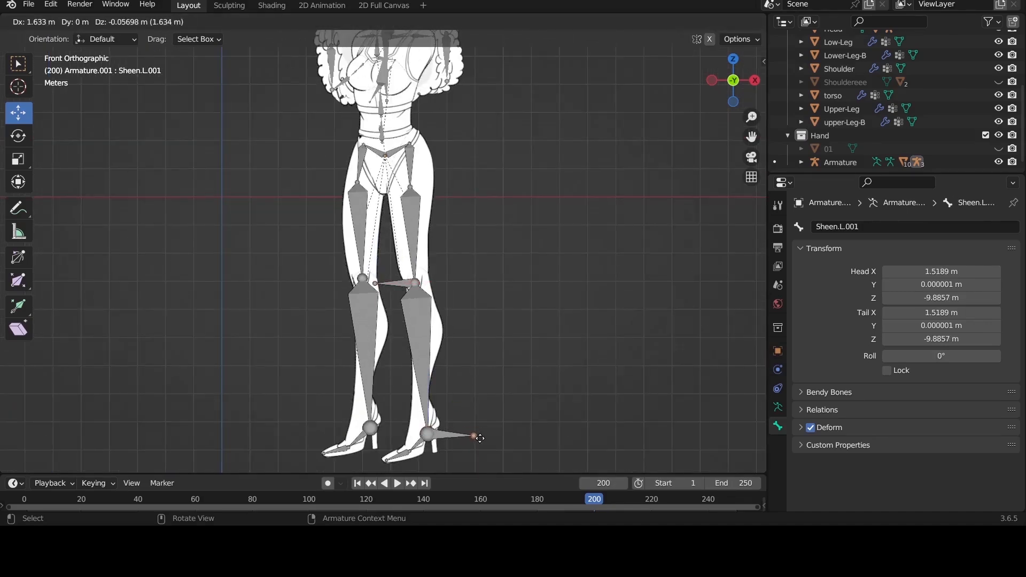
left_click(481, 438)
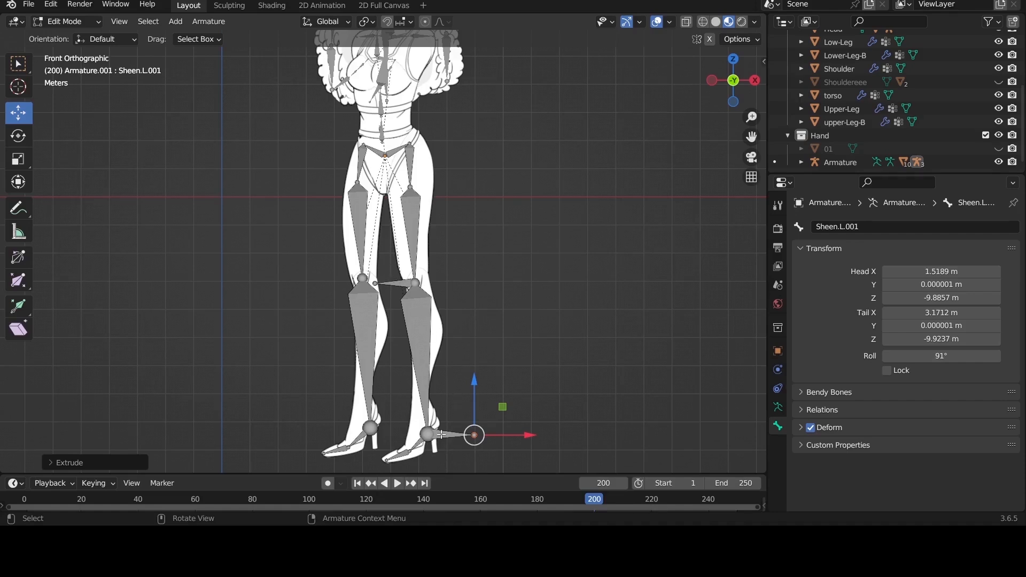
left_click(456, 440)
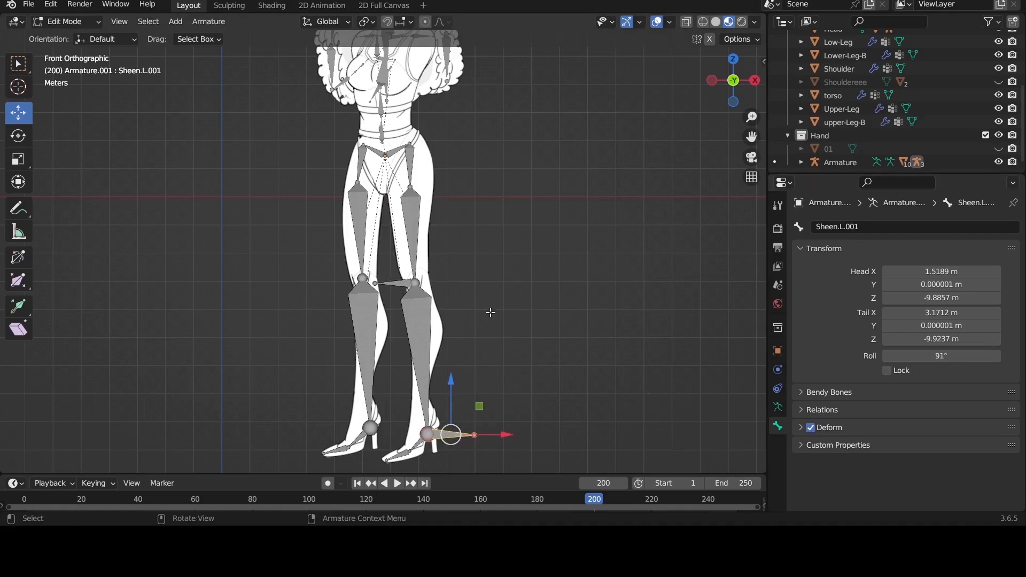
Step: Clear the parent of both the new knee bone and the new ankle bone
left_click(398, 282)
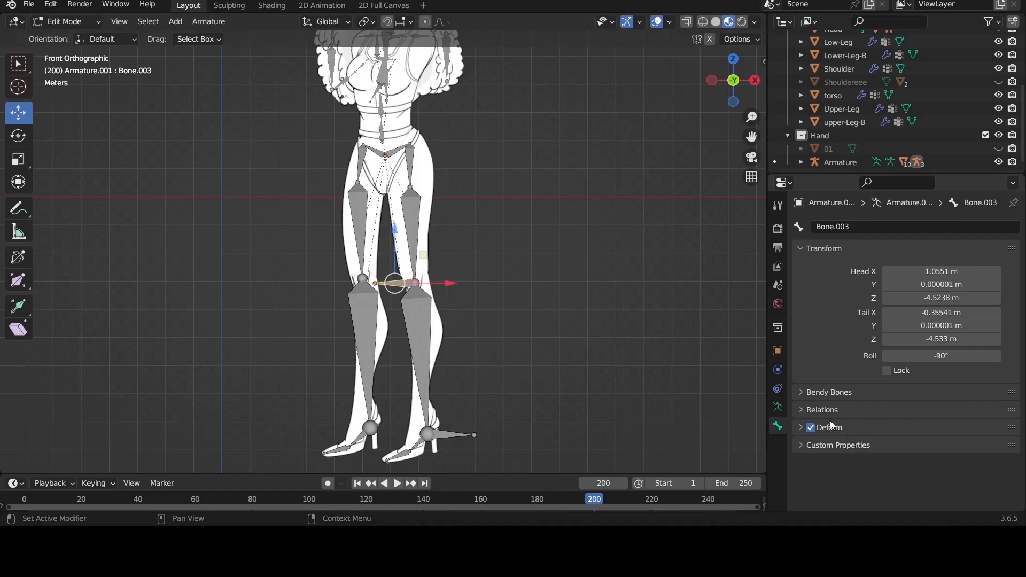
left_click(806, 410)
scroll(928, 409, "down", 3)
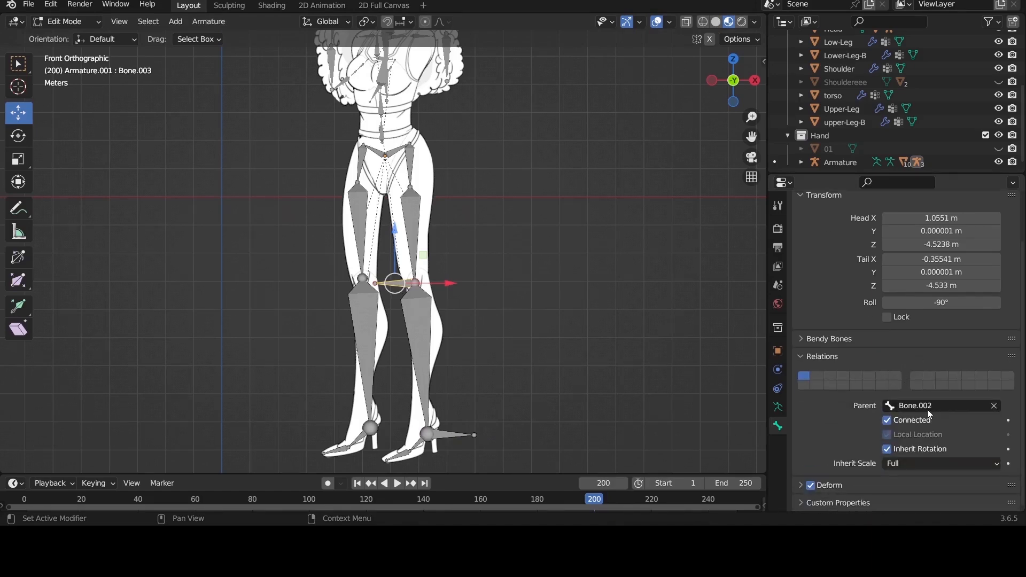
left_click(995, 406)
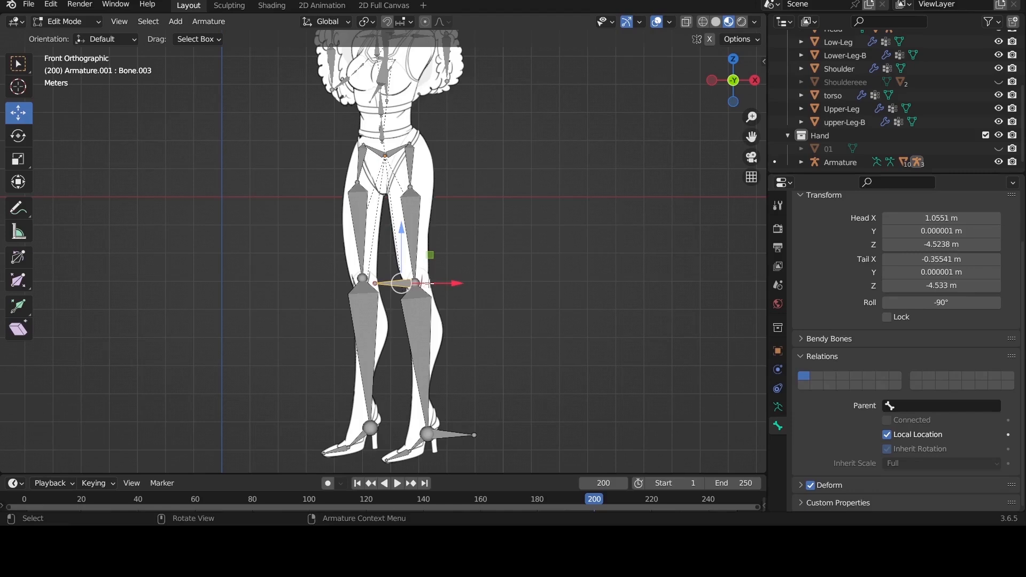
key("g")
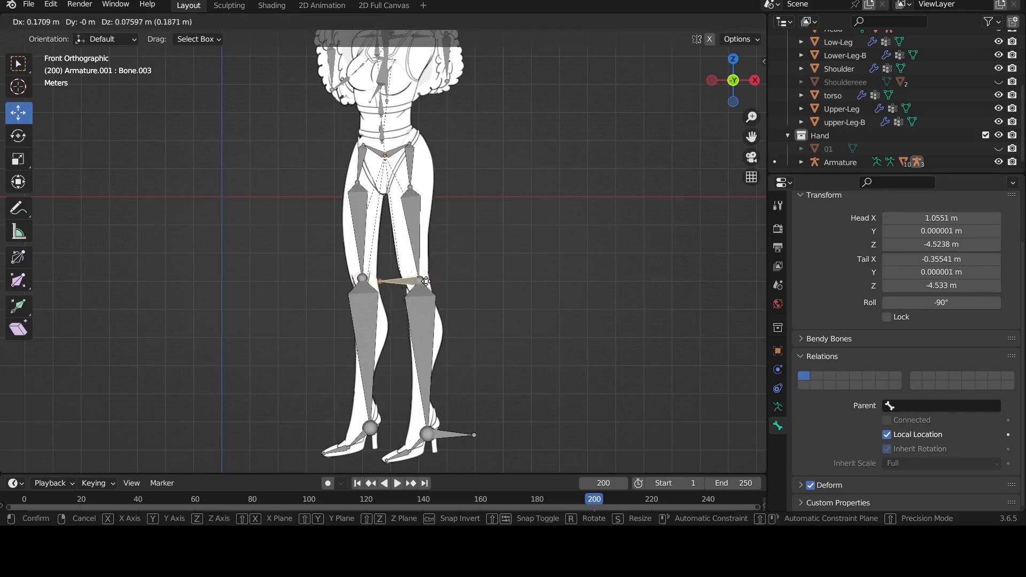
right_click(432, 279)
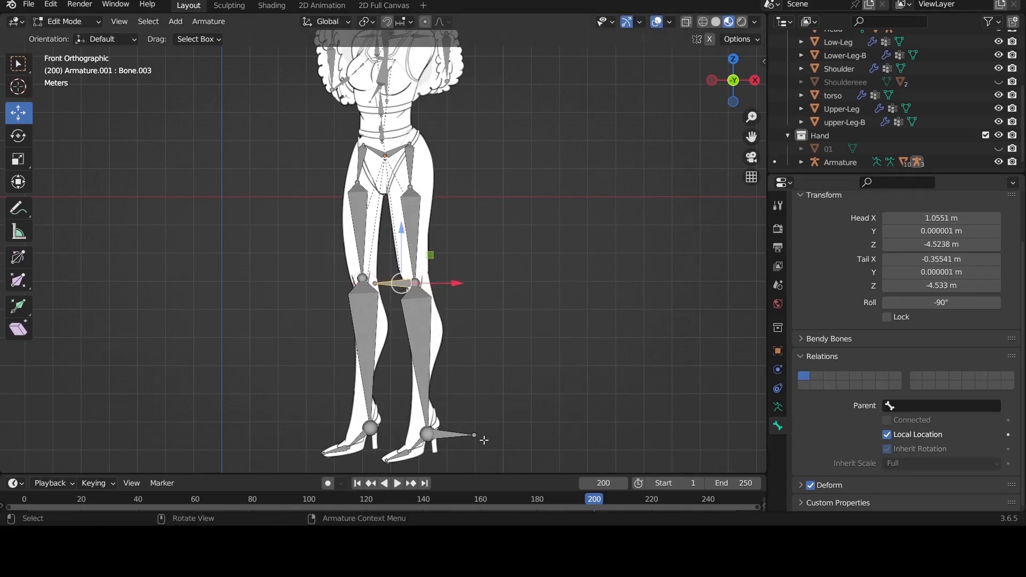
left_click(445, 439)
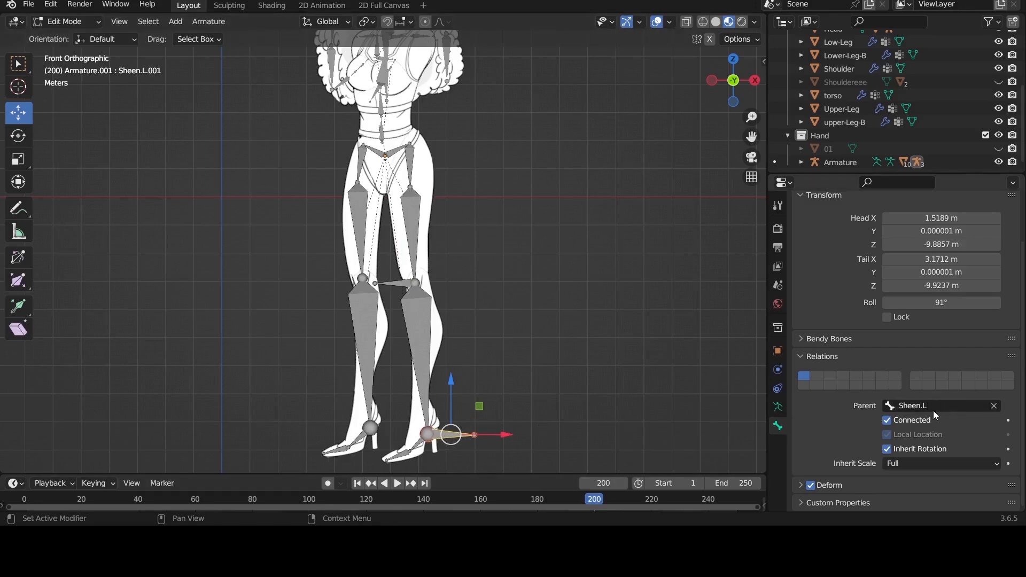
left_click(994, 406)
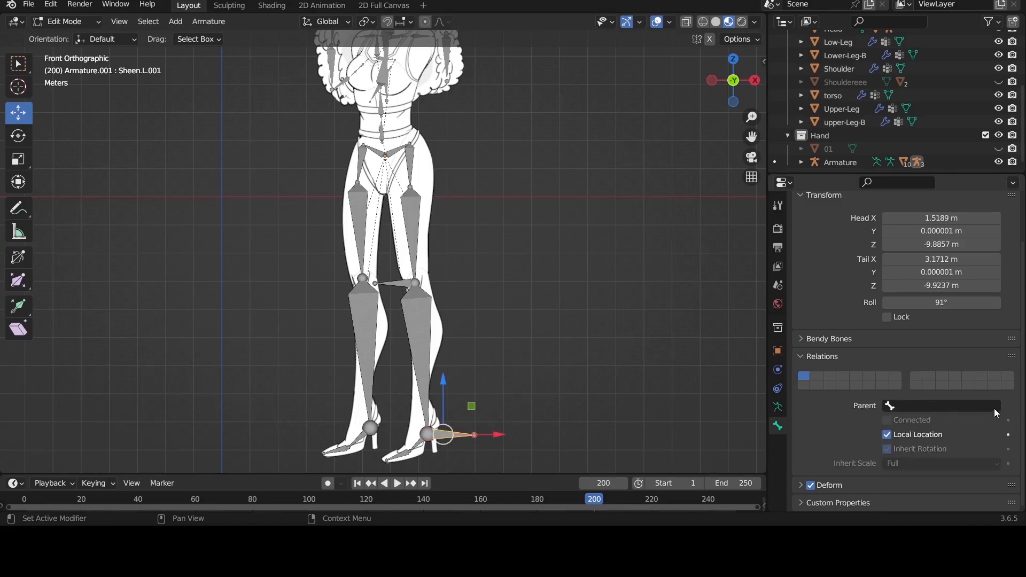
Step: Disable Deform on the new ankle bone and the new knee bone
left_click(444, 434)
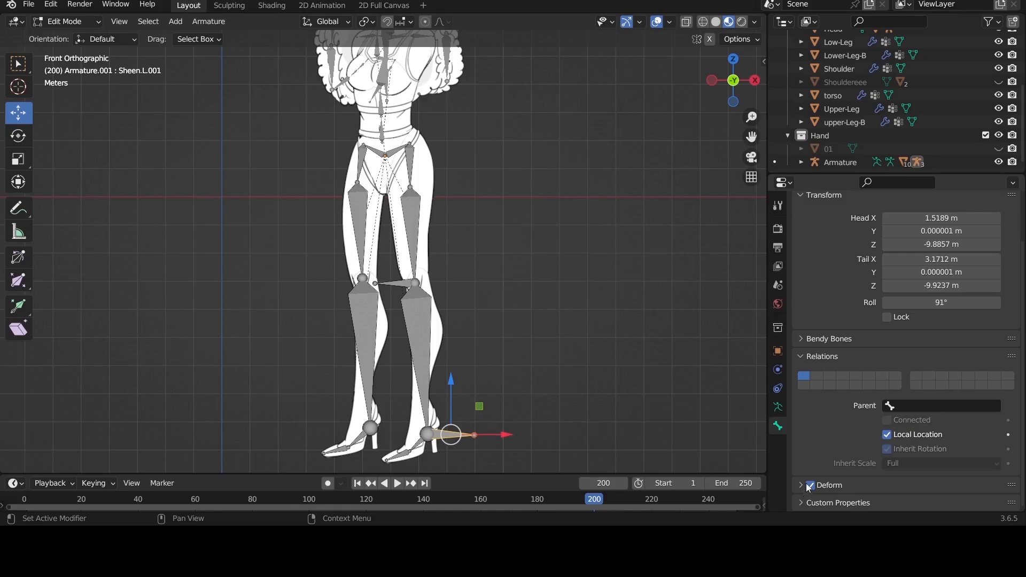
left_click(398, 282)
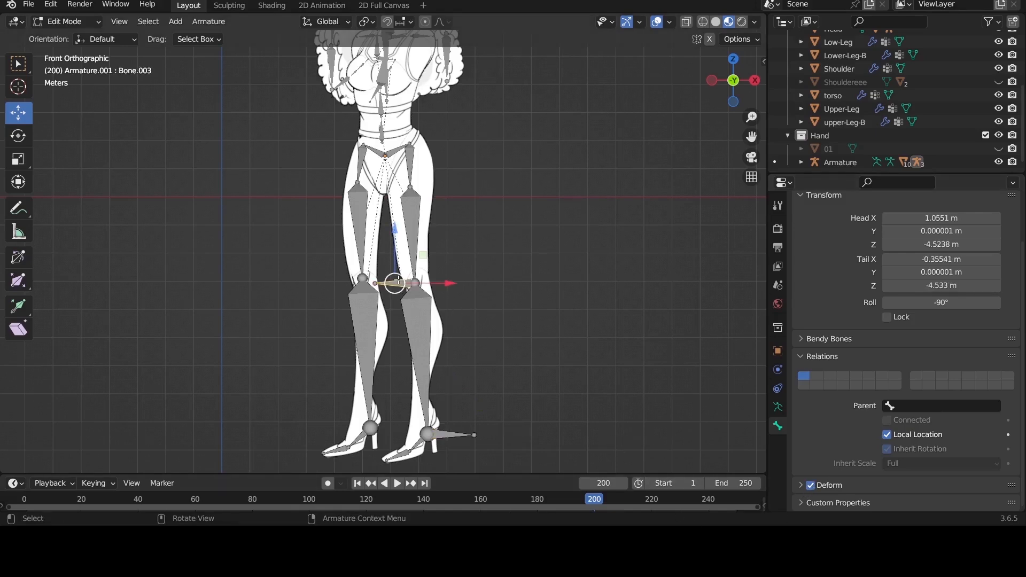
left_click(810, 484)
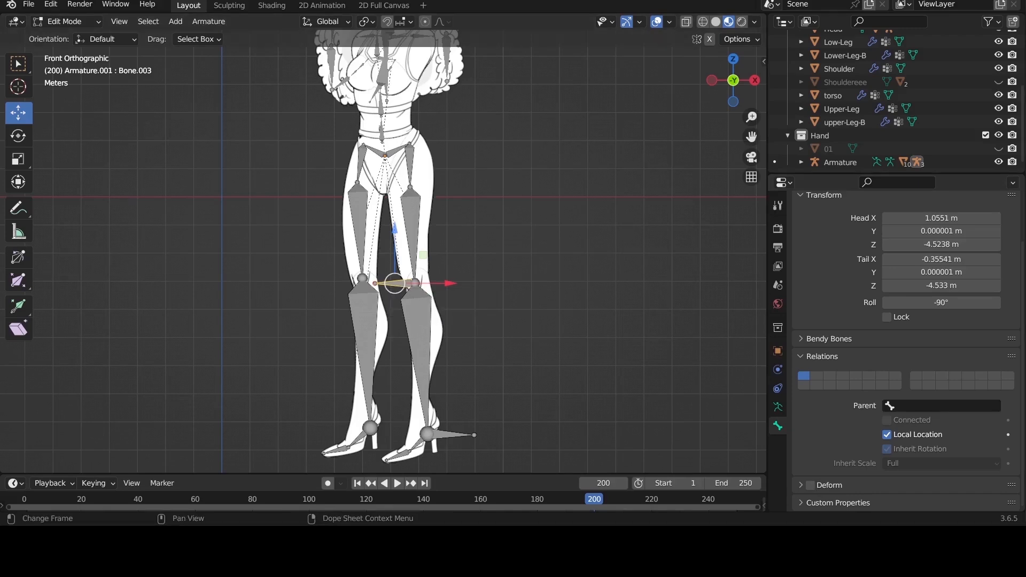
left_click(451, 434)
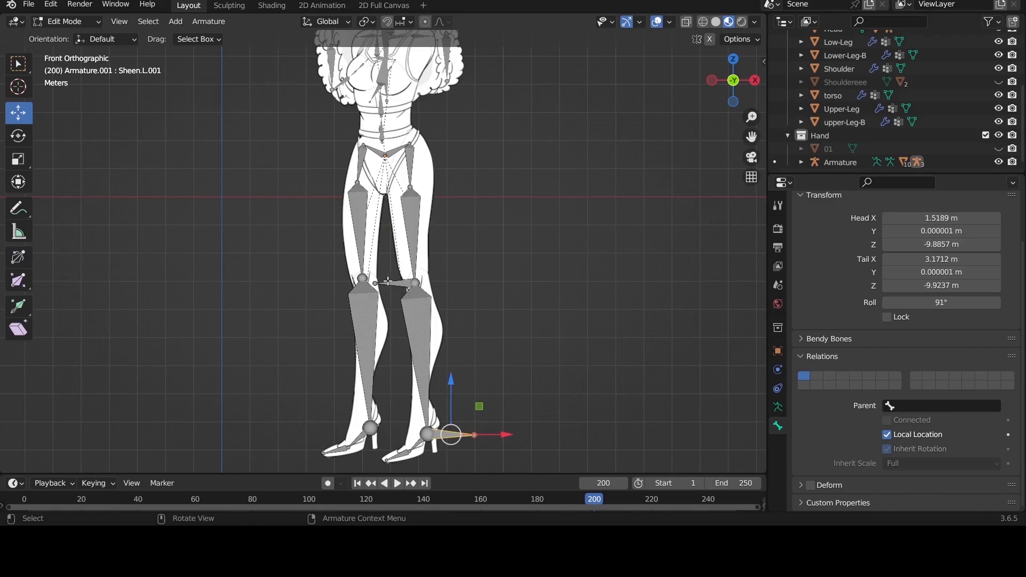
left_click(418, 290)
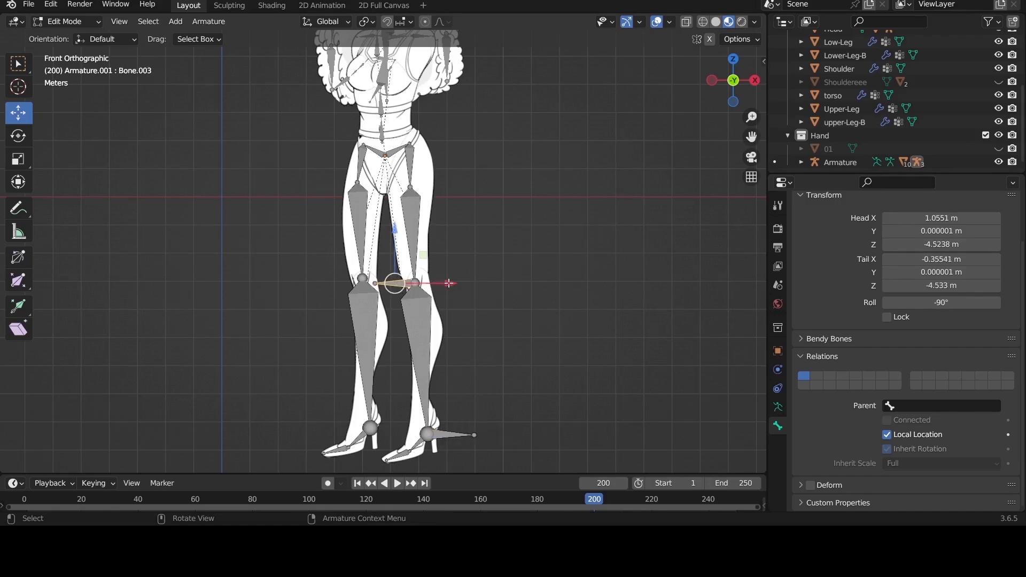
Step: Move the knee control bone about 0.59 m along the negative X axis, away from the left knee joint
left_click_drag(448, 283, 430, 284)
scroll(416, 288, "up", 1)
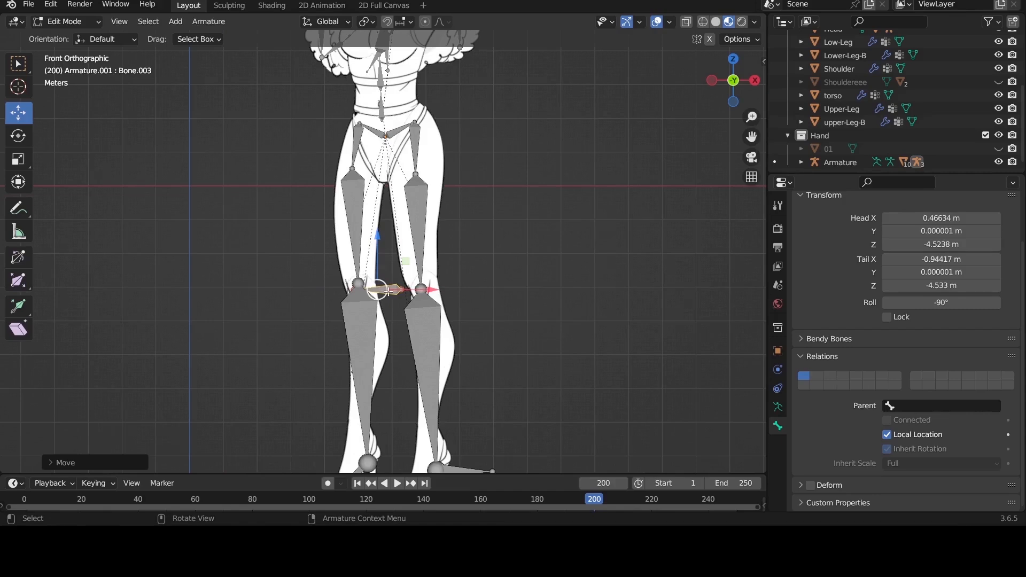
scroll(834, 303, "up", 3)
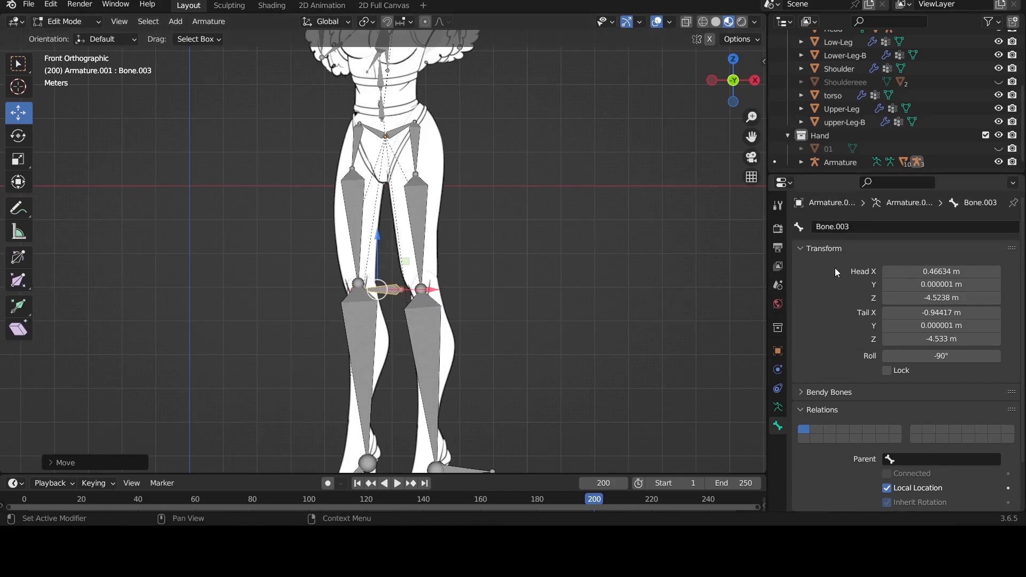
scroll(438, 426, "down", 1)
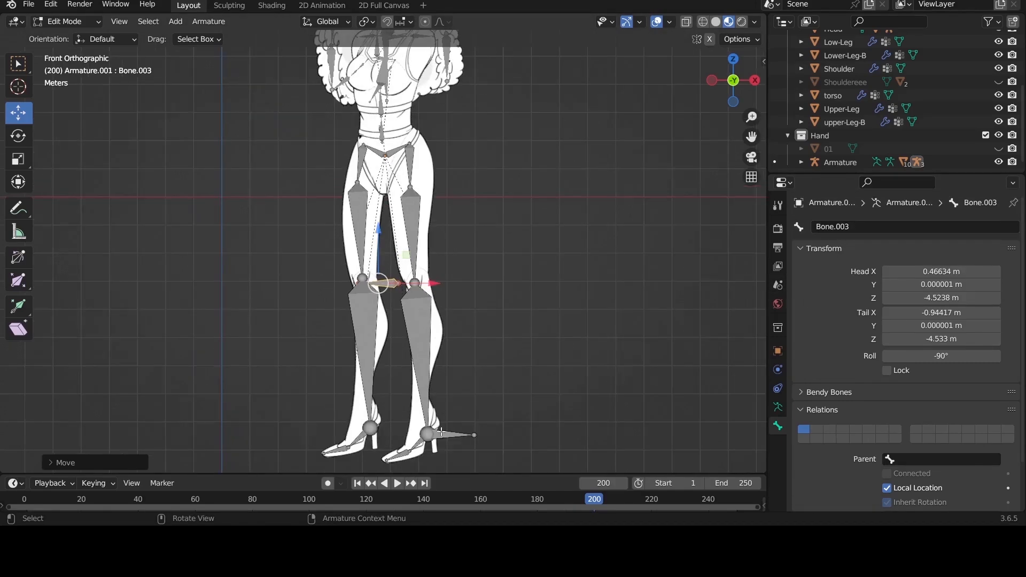
Step: In Pose Mode, rename the left ankle control bone to Ankle.L
left_click(450, 435)
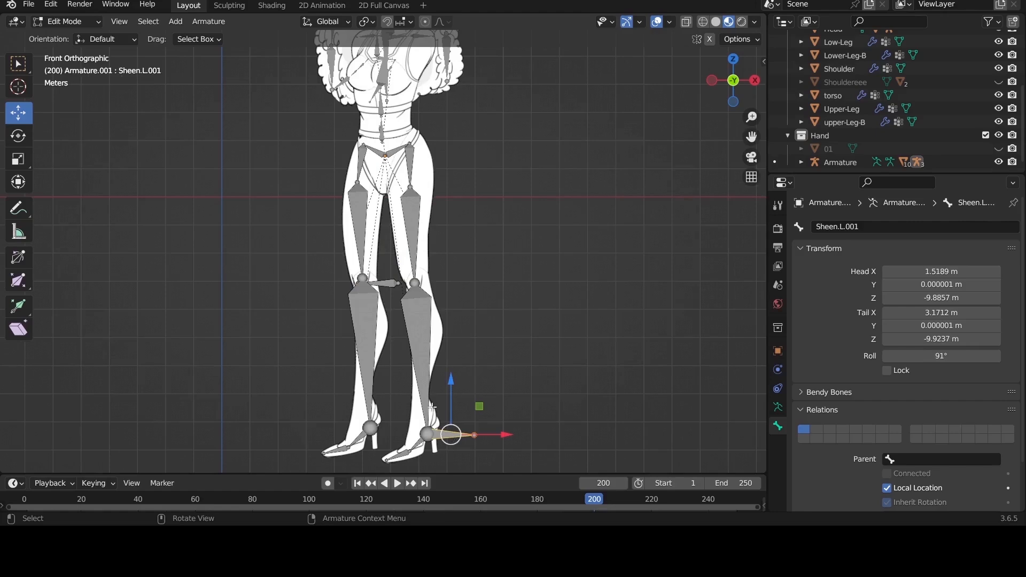
left_click(425, 382)
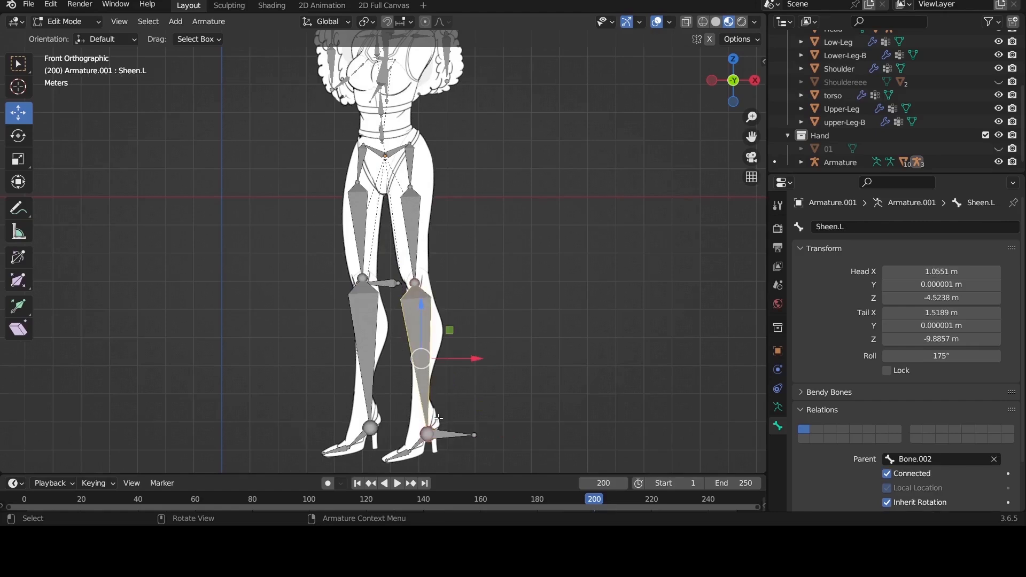
left_click(448, 435)
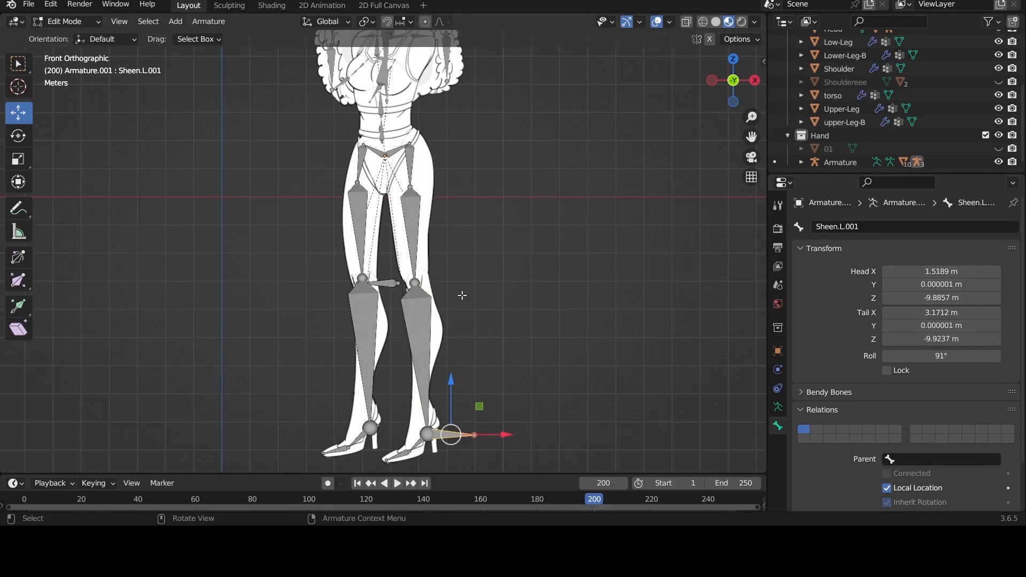
key("ctrl+Tab")
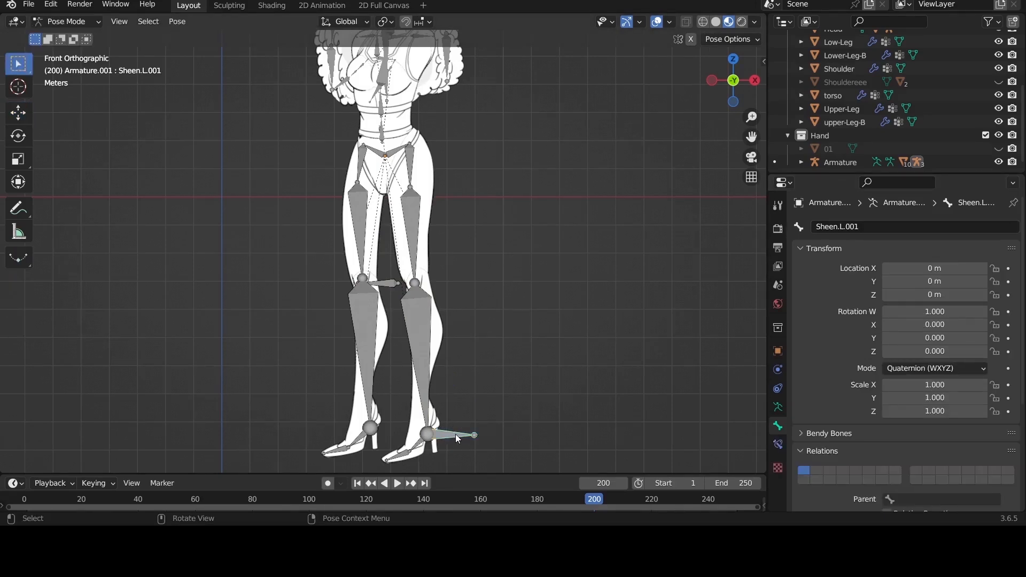
left_click(861, 226)
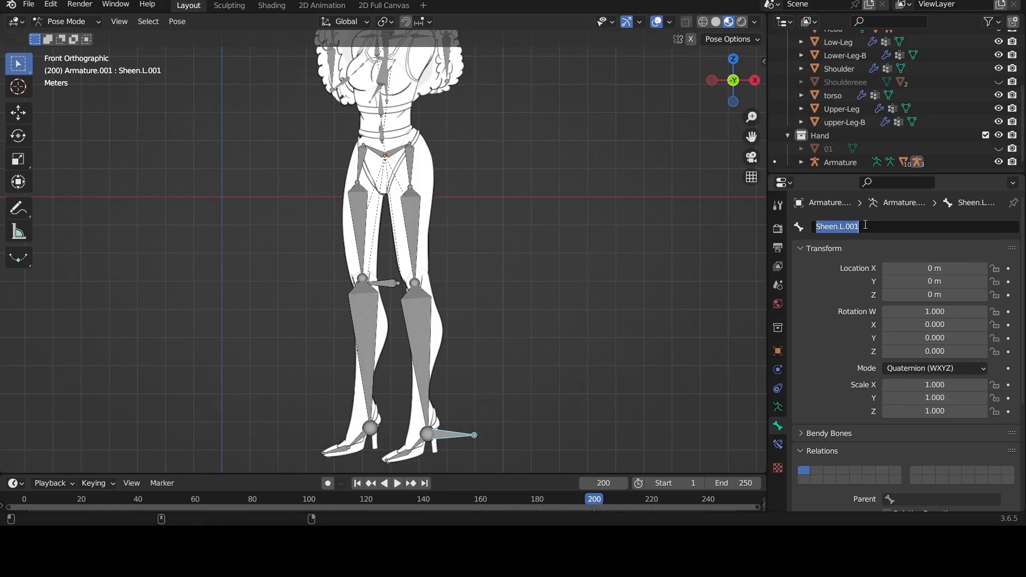
type("An")
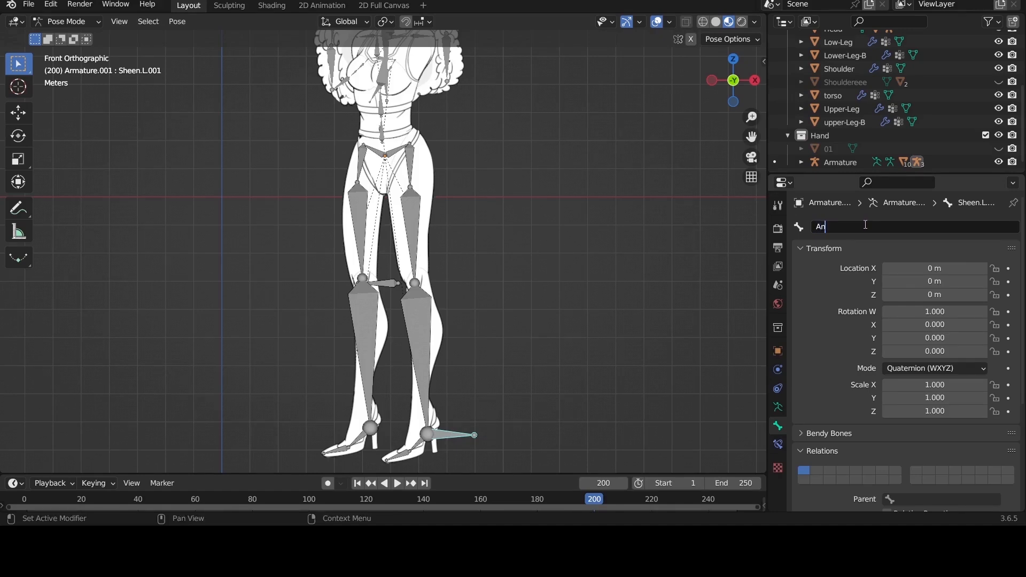
type("kle.L")
key("Return")
Step: Rename the left knee control bone to Knee.L
left_click(387, 283)
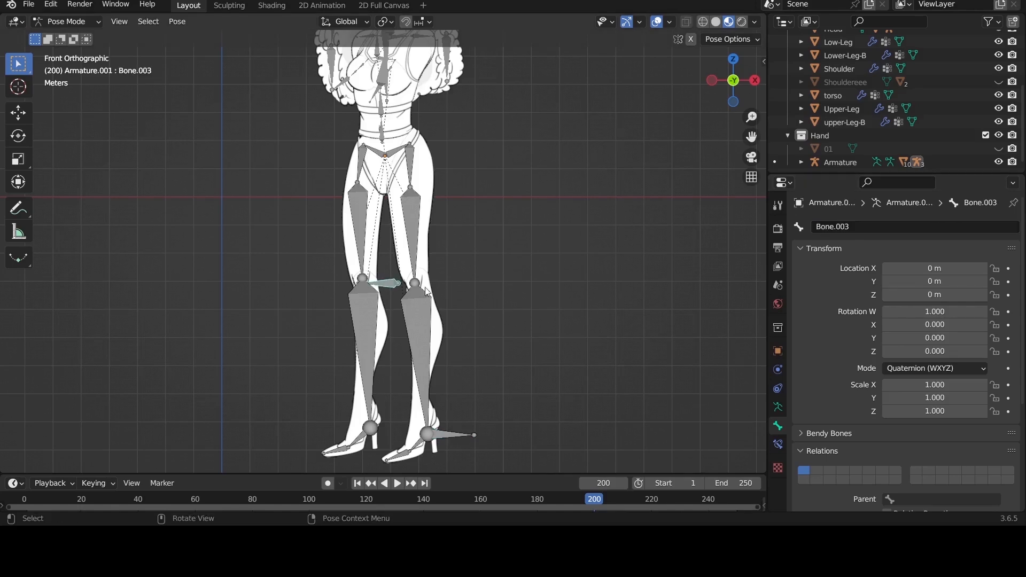
left_click(883, 224)
type("Knee")
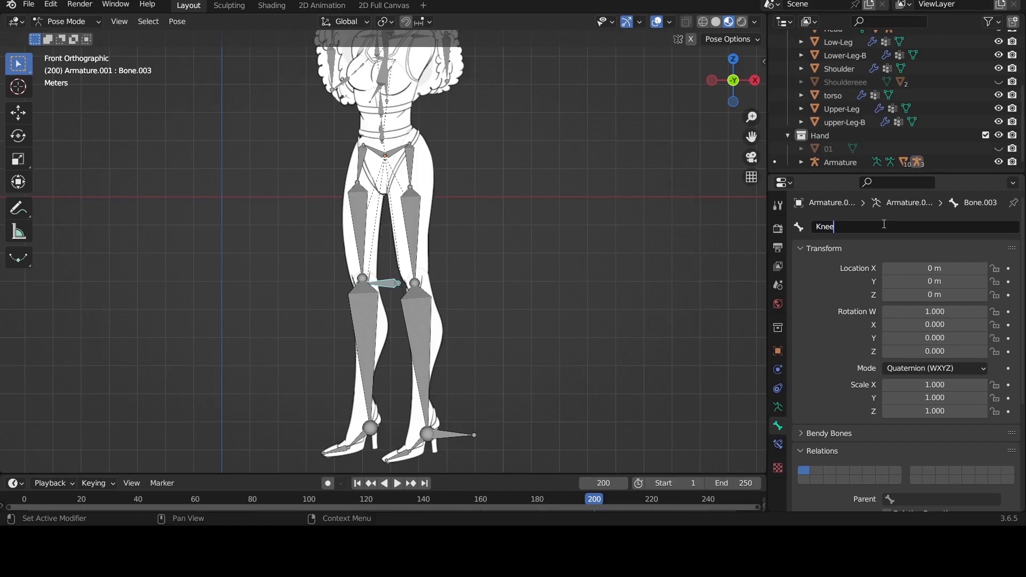
type(".L")
key("Return")
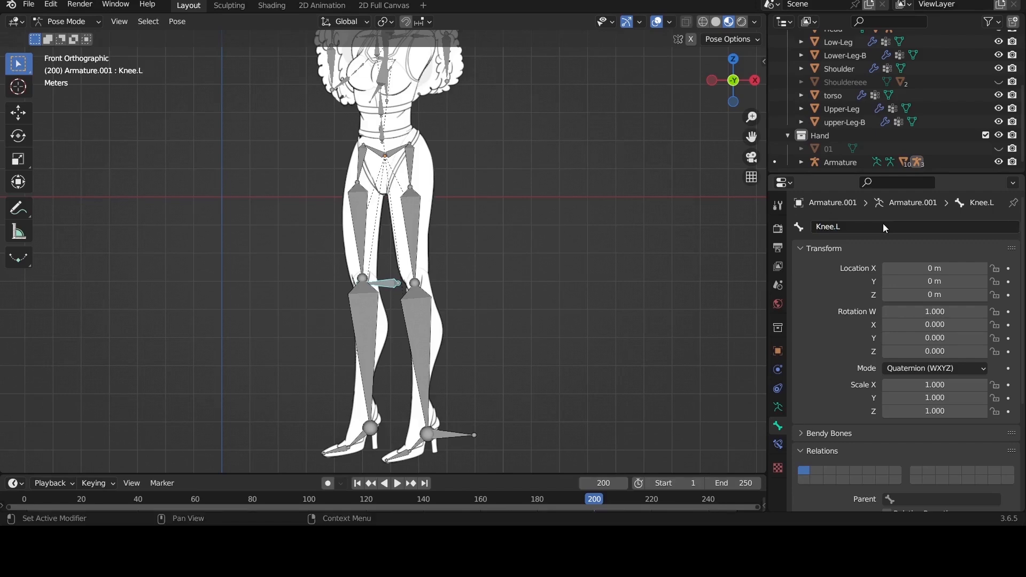
Step: Add an Inverse Kinematics bone constraint to the left shin bone, Sheen.L
left_click(423, 355)
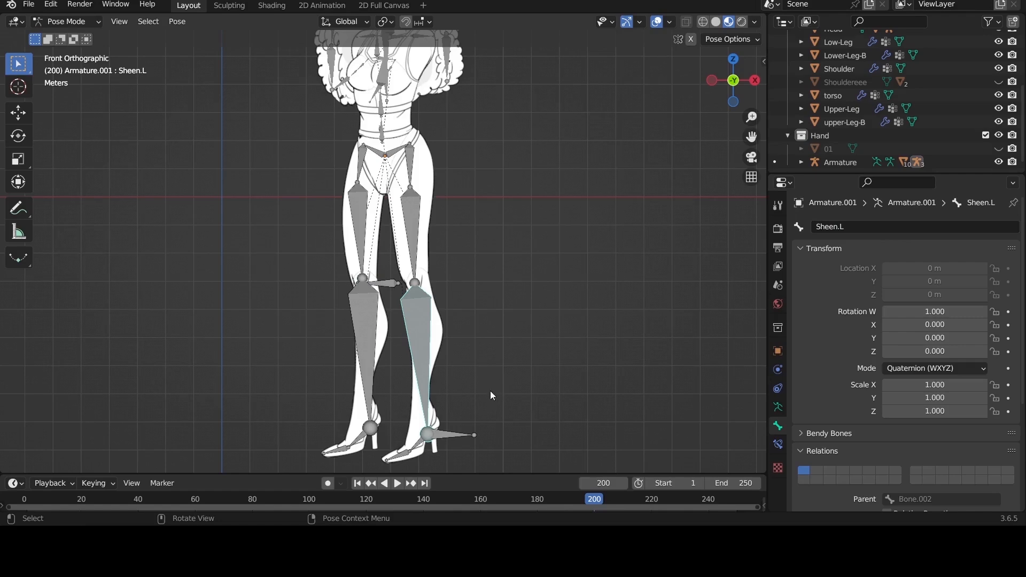
left_click(778, 444)
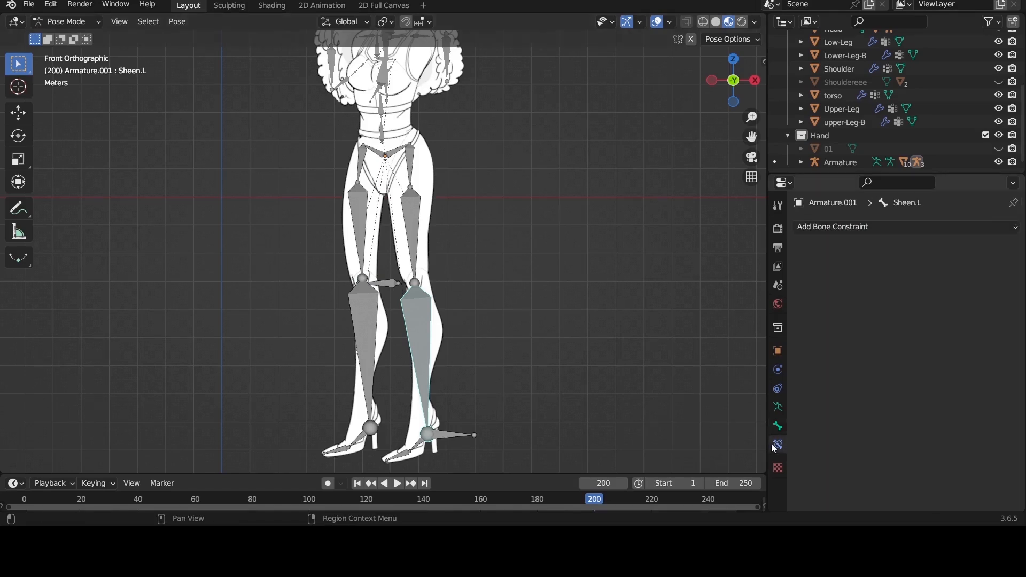
left_click(821, 229)
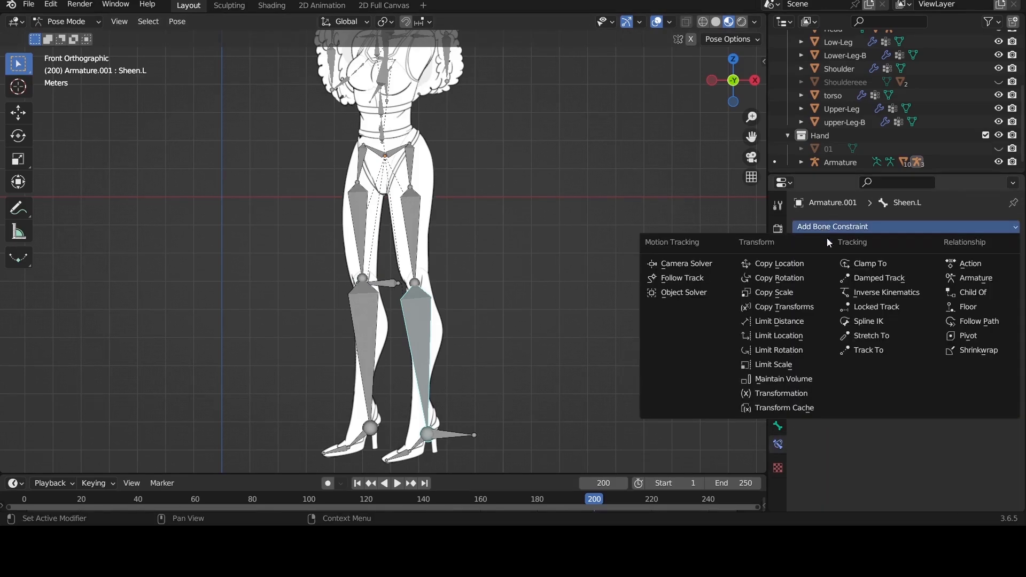
left_click(874, 294)
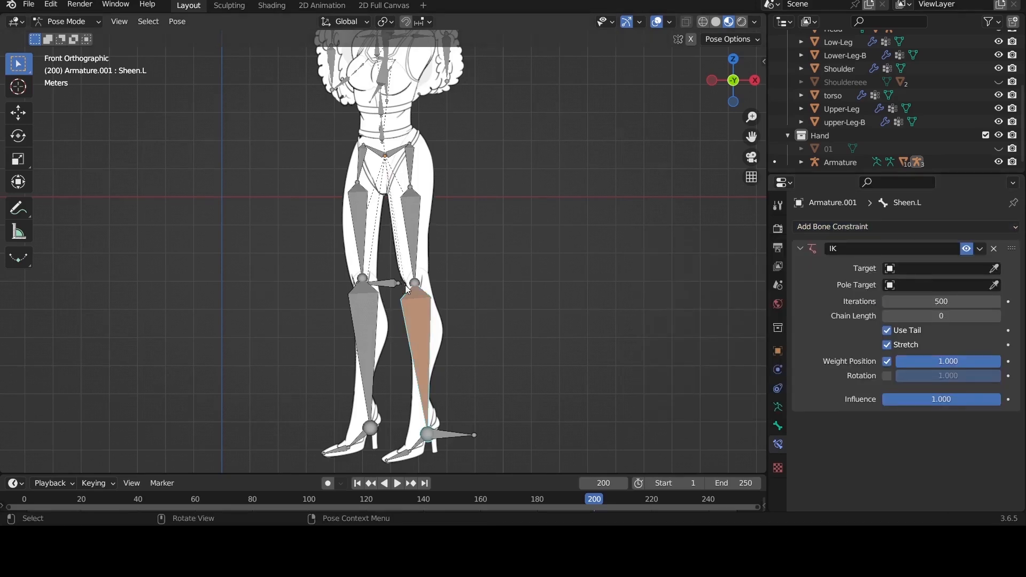
Step: Set the IK constraint's target to Armature.001 and its target bone to Ankle.L
left_click(993, 269)
left_click(421, 191)
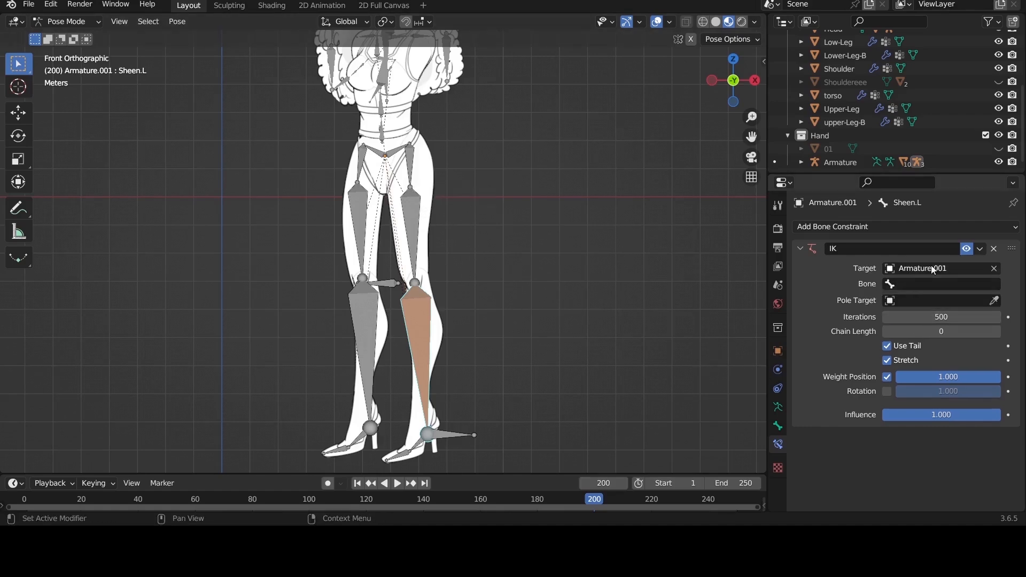
left_click(897, 284)
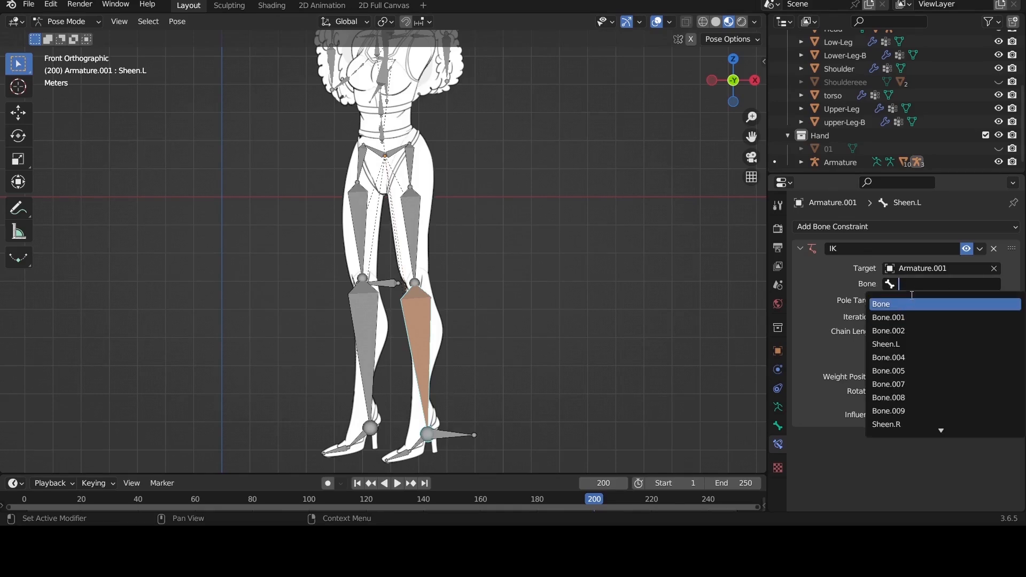
type("an")
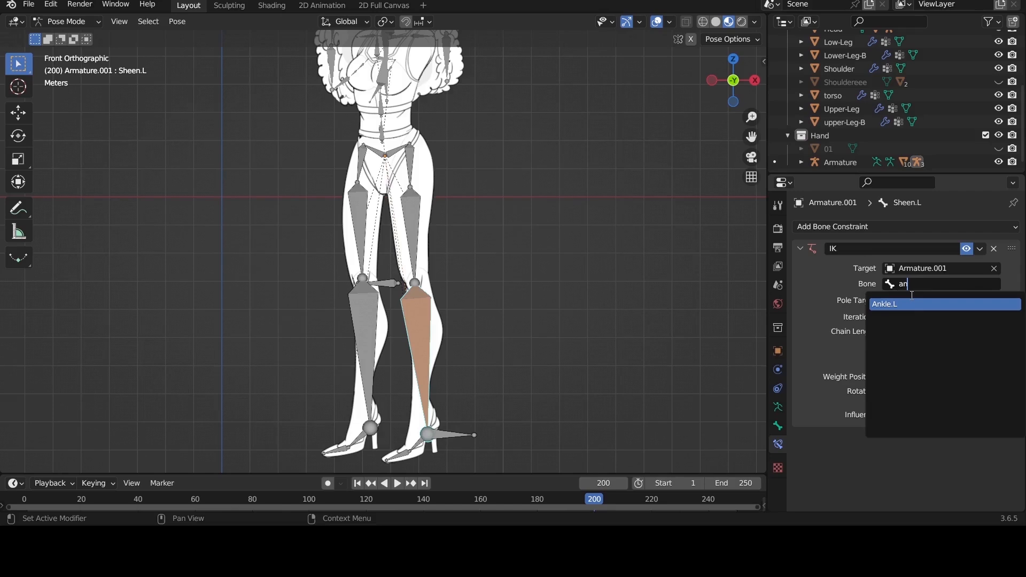
key("Return")
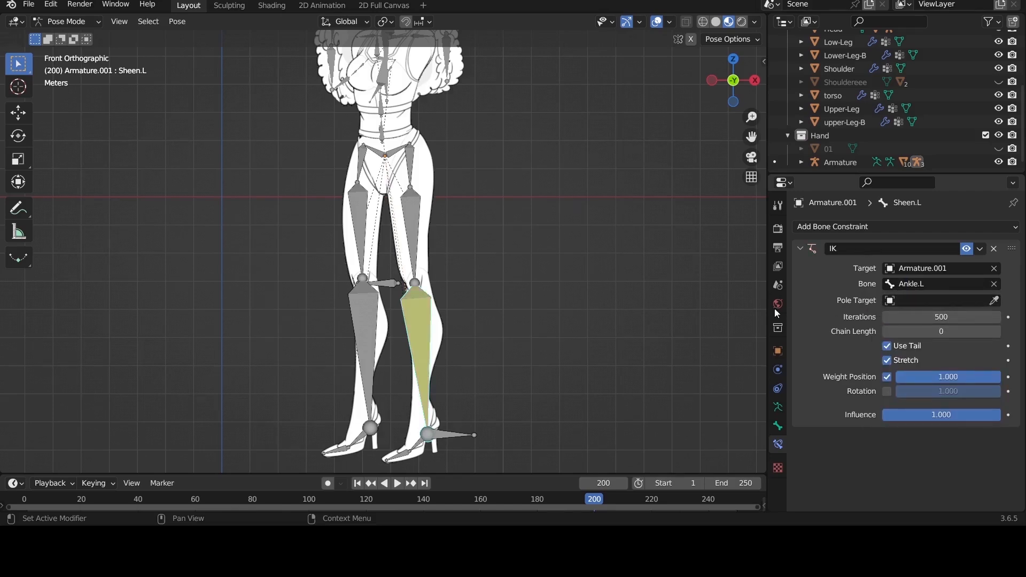
Step: Set the IK pole target to Armature.001 with bone Knee.L, and set the chain length to 2
left_click(900, 300)
left_click(994, 300)
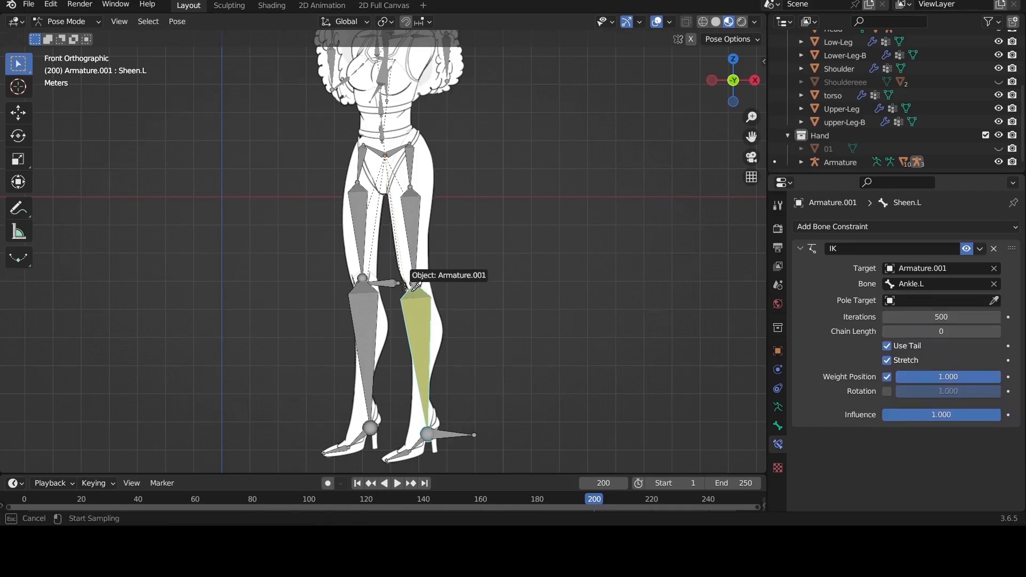
left_click(394, 279)
left_click(900, 318)
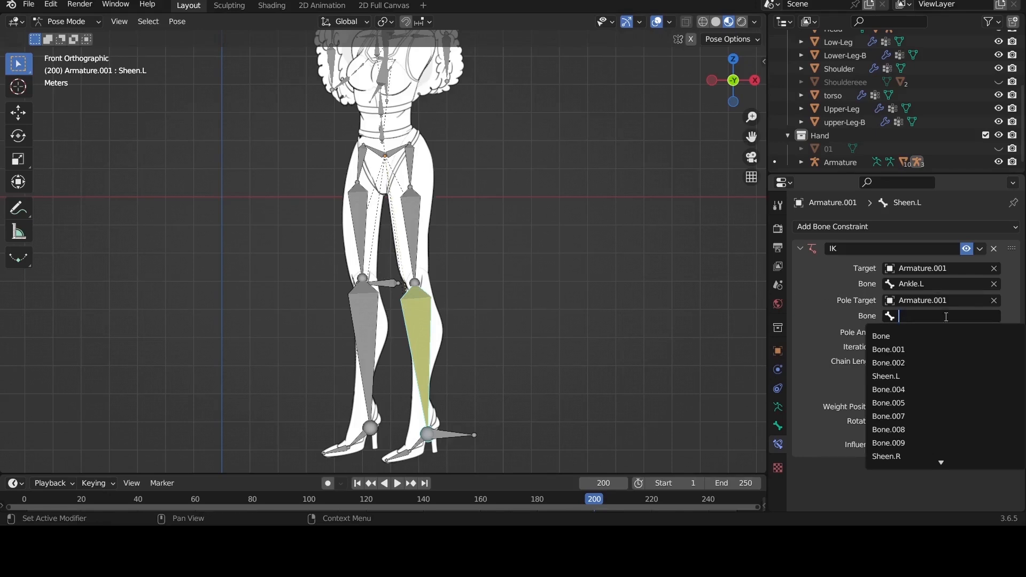
type("kne")
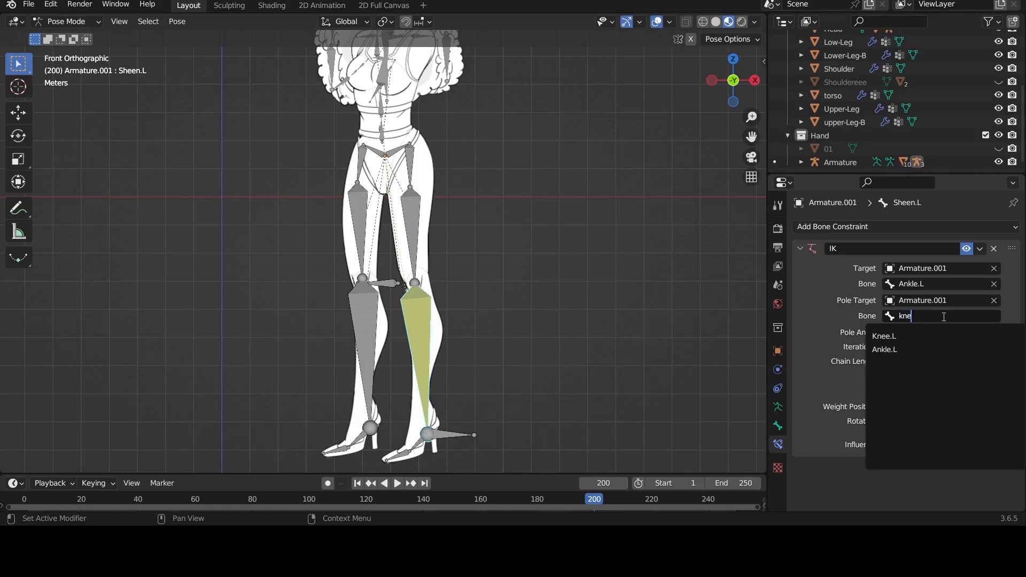
left_click(887, 336)
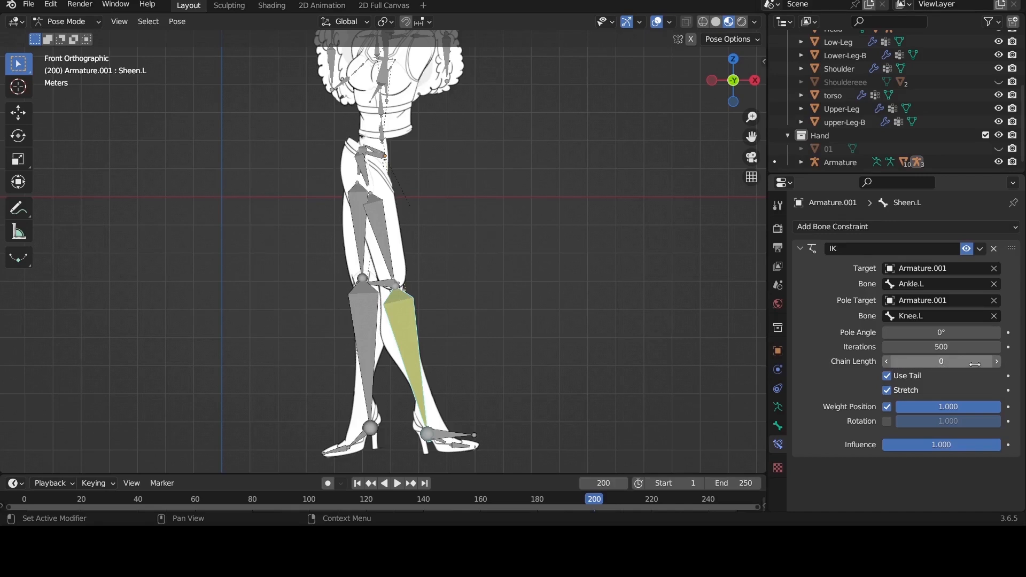
left_click(996, 362)
left_click(996, 362)
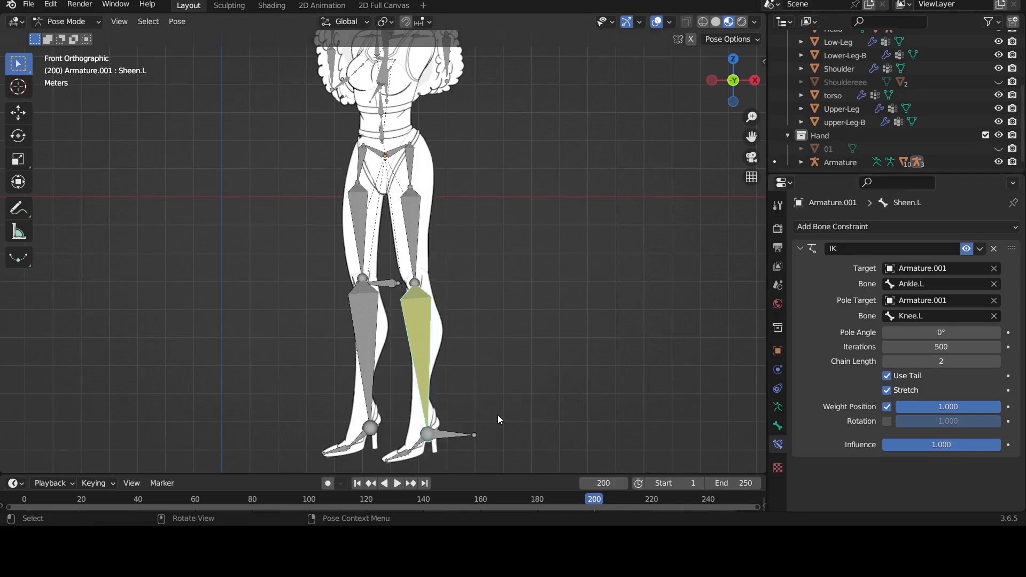
Step: Test the left leg's IK by moving the Ankle.L bone around, cancelling each move
left_click(436, 439)
key("g")
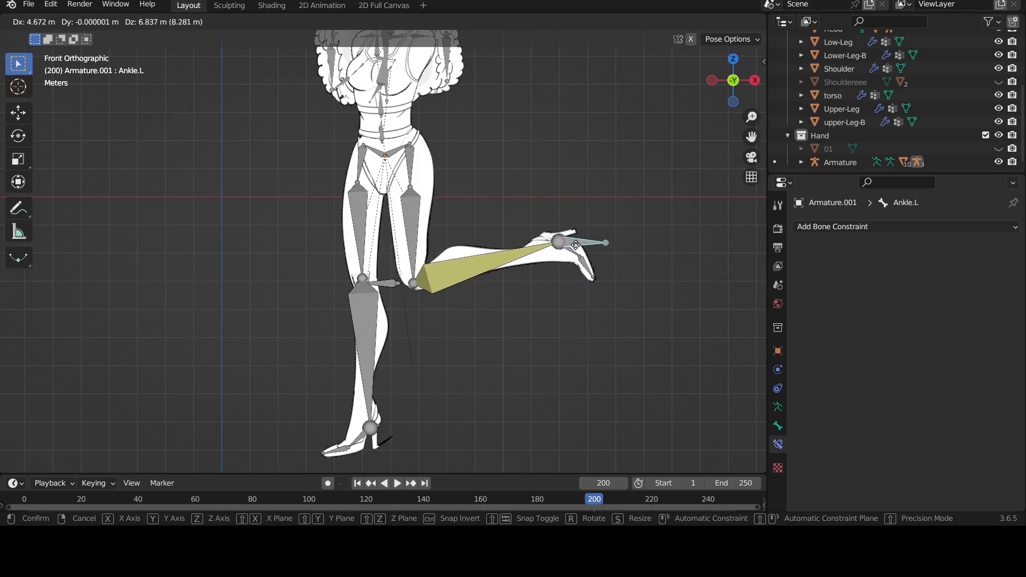
key("Escape")
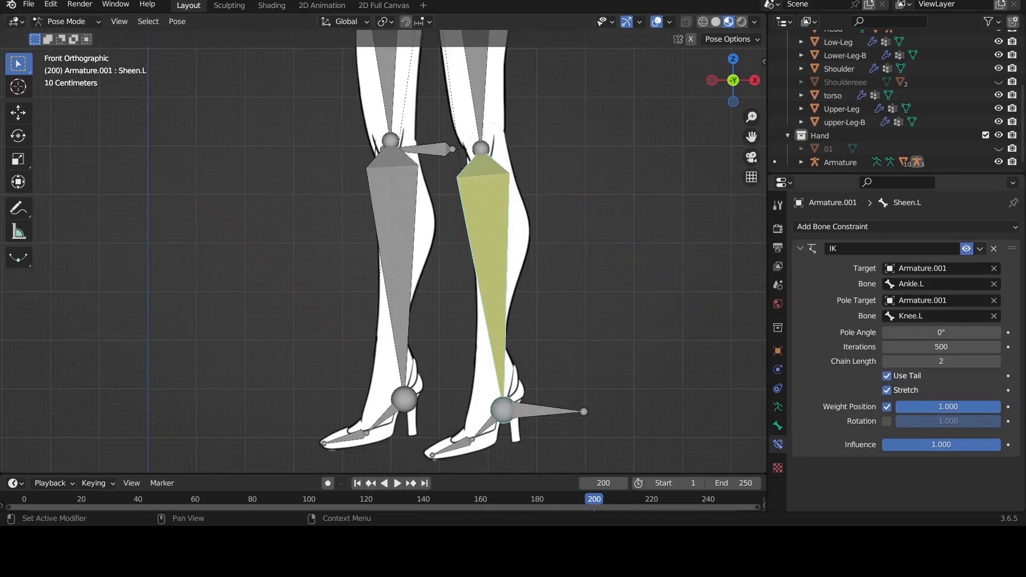
left_click(533, 410)
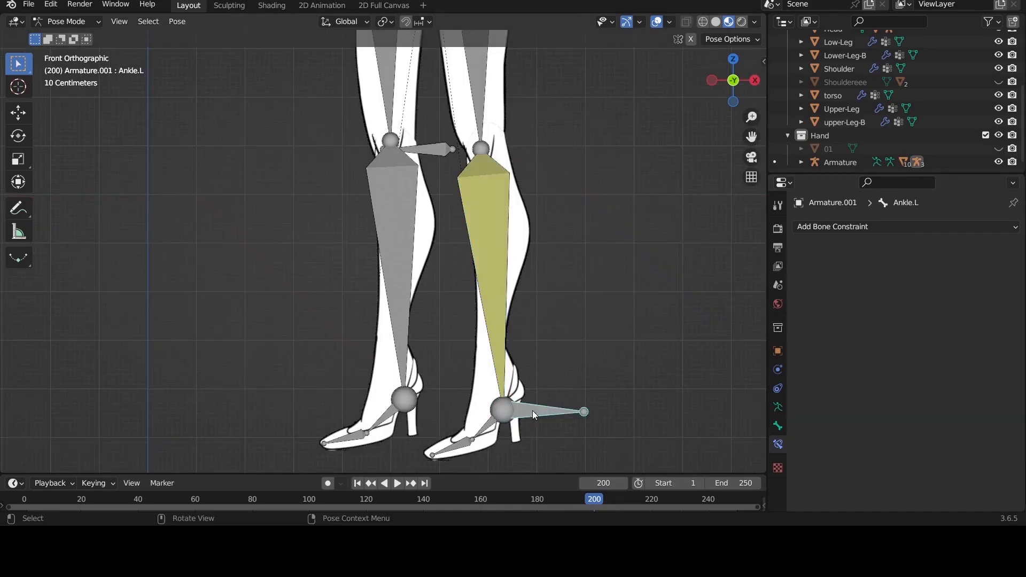
key("g")
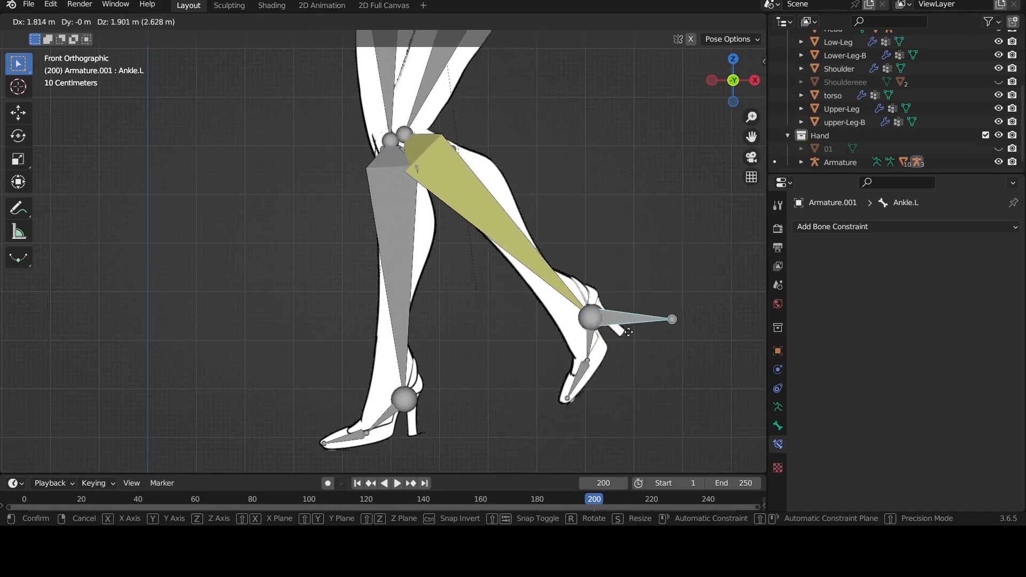
right_click(556, 393)
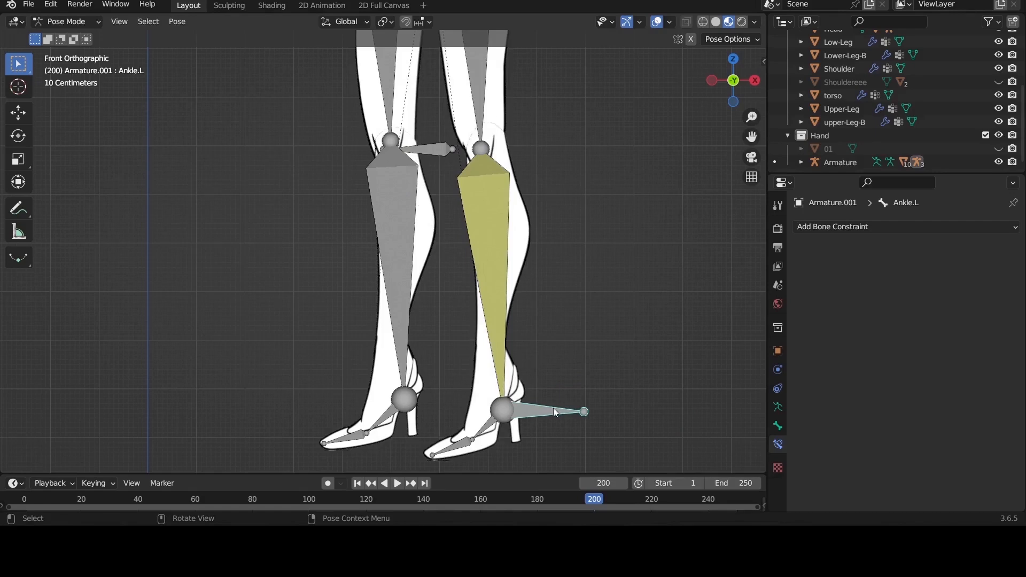
Step: In Edit Mode, parent the left foot bone to Ankle.L with Keep Offset and return to Pose Mode
key("Tab")
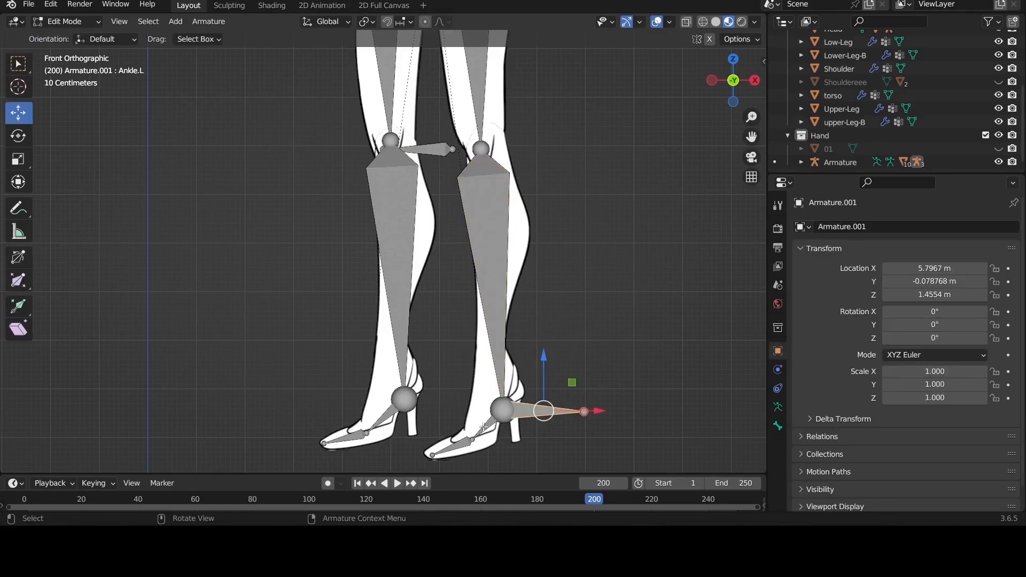
left_click(488, 426)
left_click(523, 412, "shift")
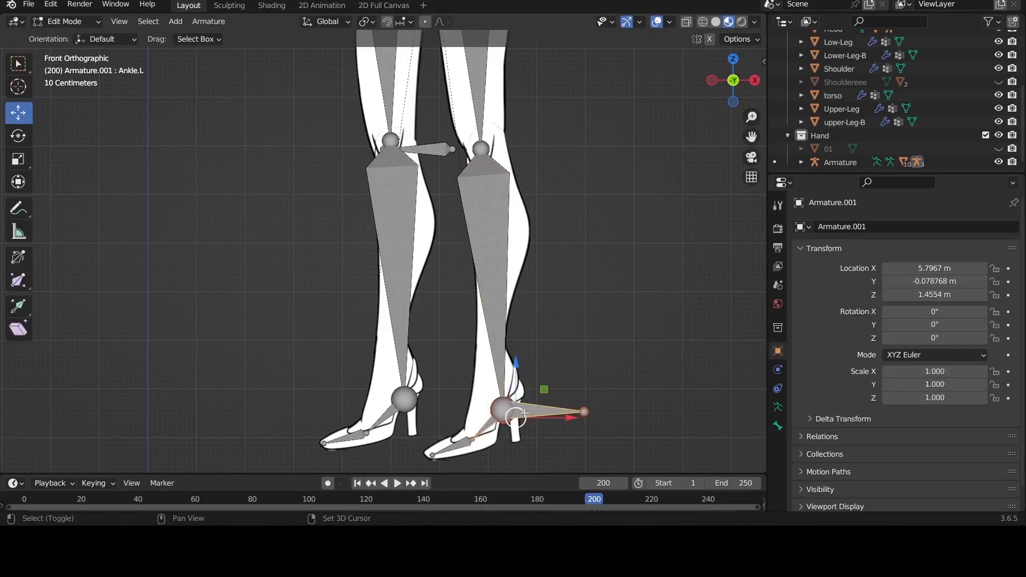
key("ctrl+p")
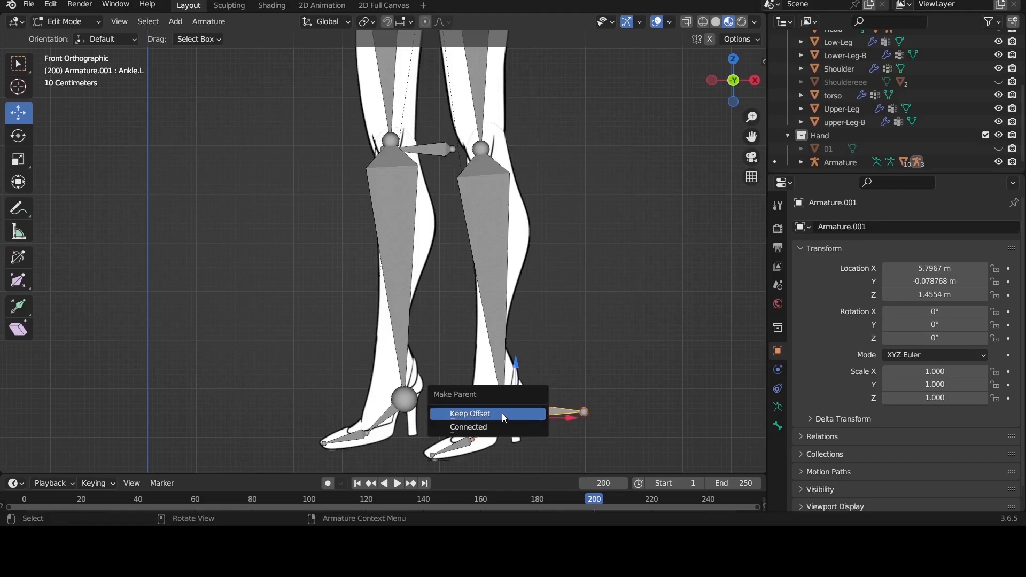
left_click(503, 415)
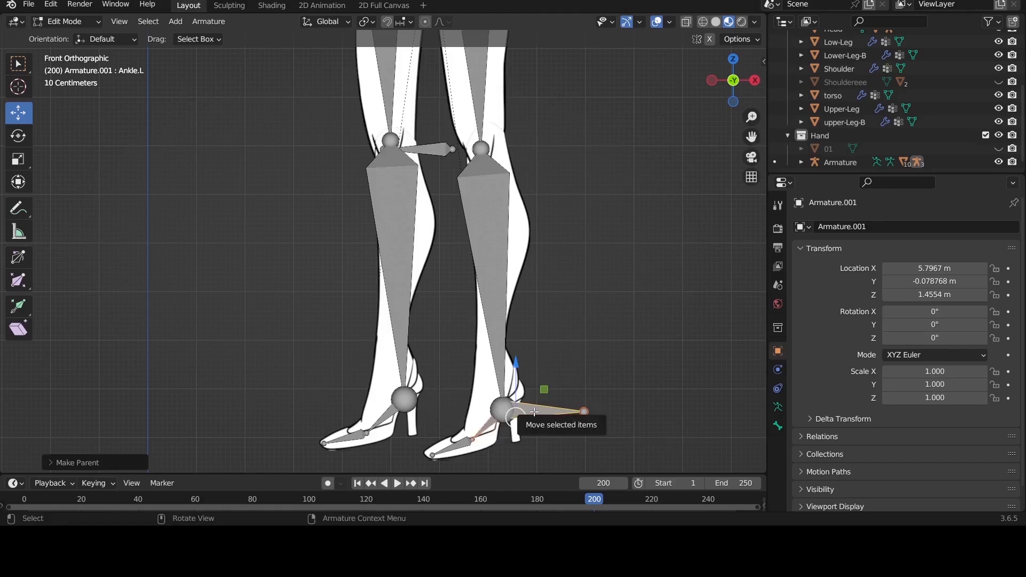
key("ctrl+Tab")
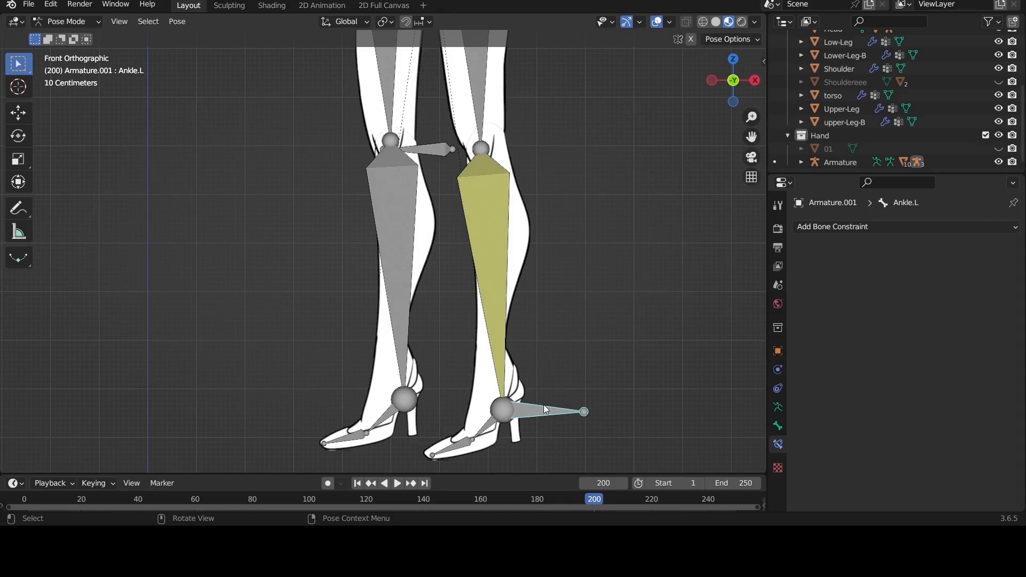
Step: Test the left foot's parenting by moving and rotating the Ankle.L bone, cancelling each transform
key("g")
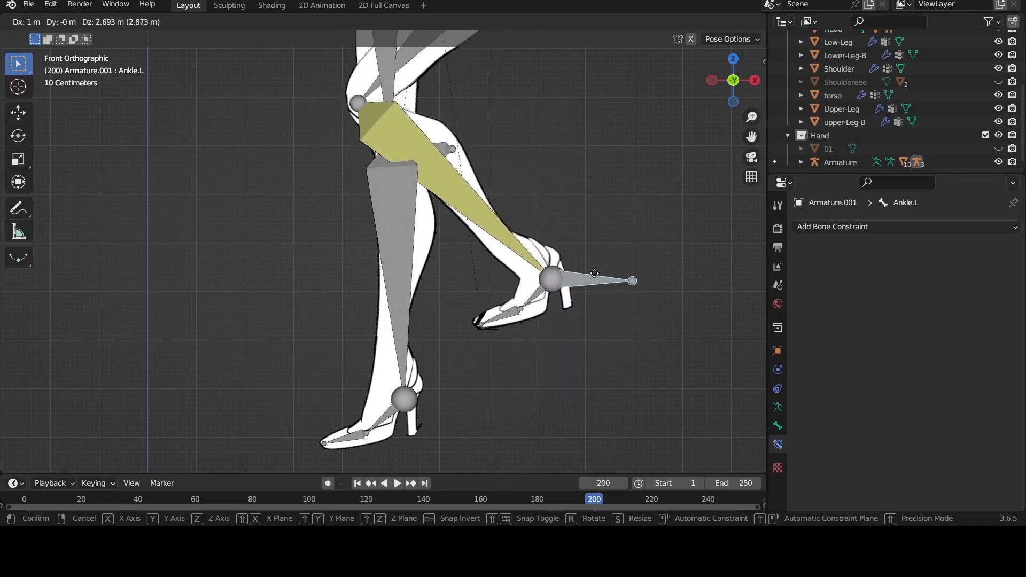
key("Escape")
key("r")
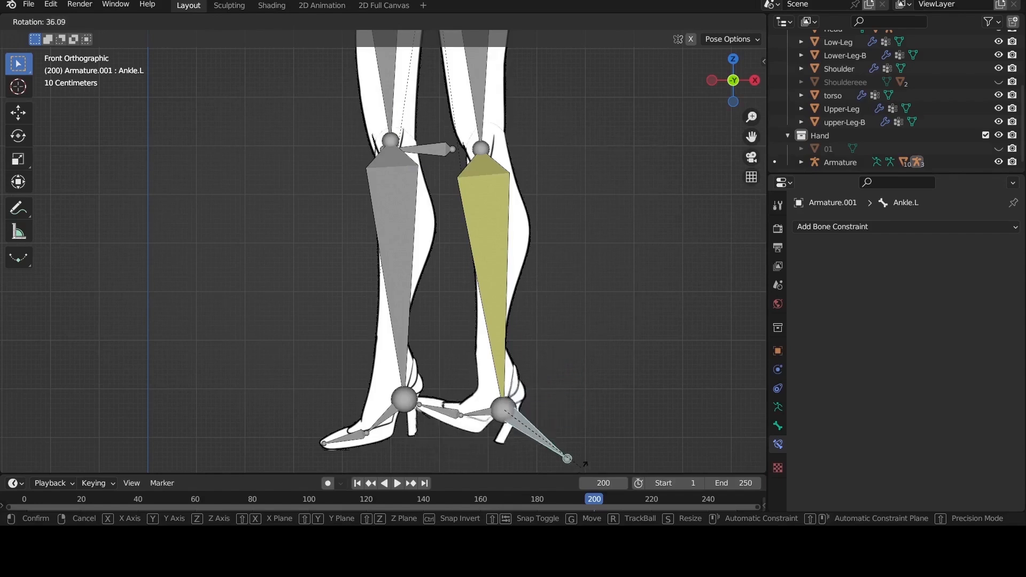
key("Escape")
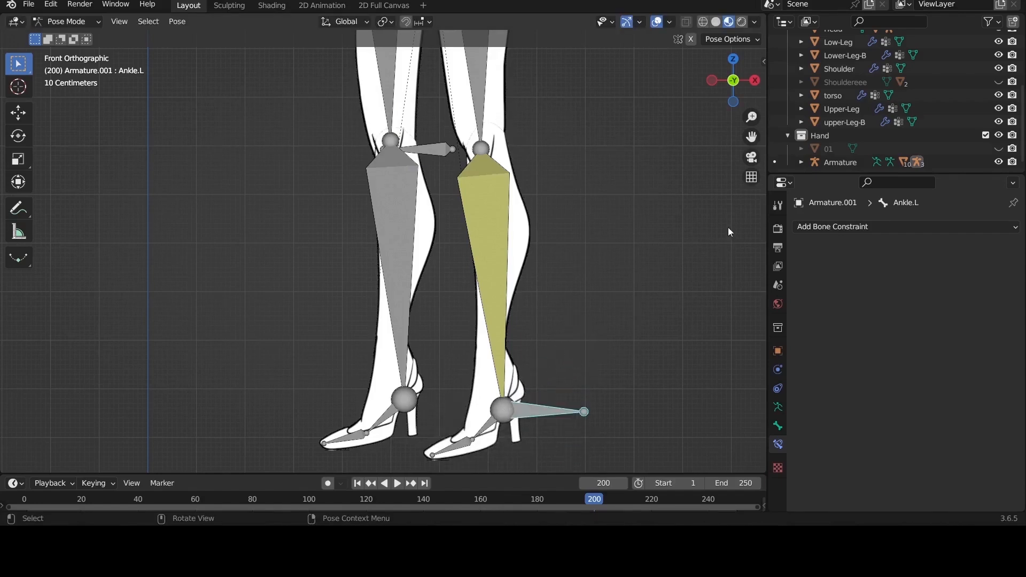
left_click_drag(748, 132, 737, 48)
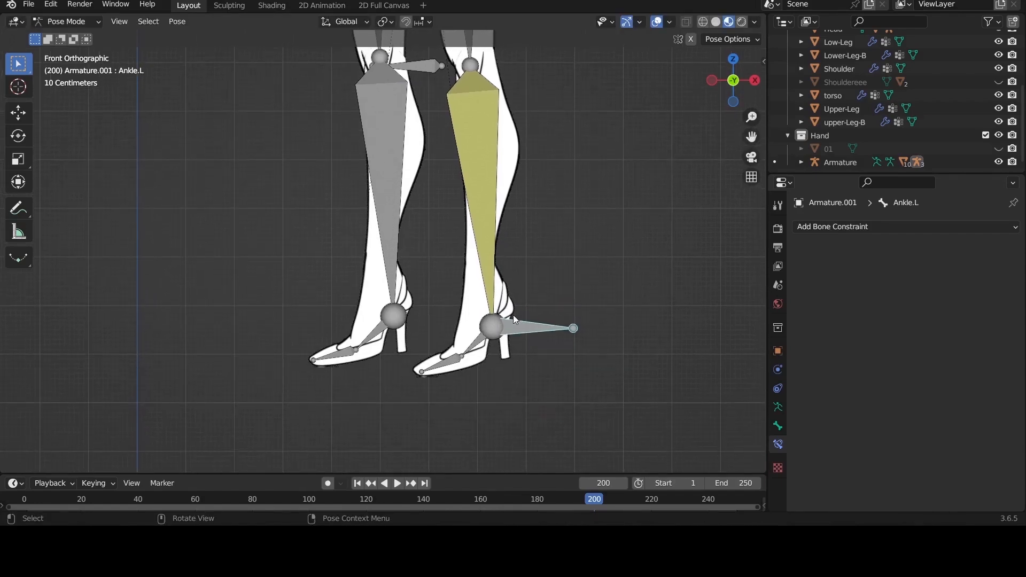
key("g")
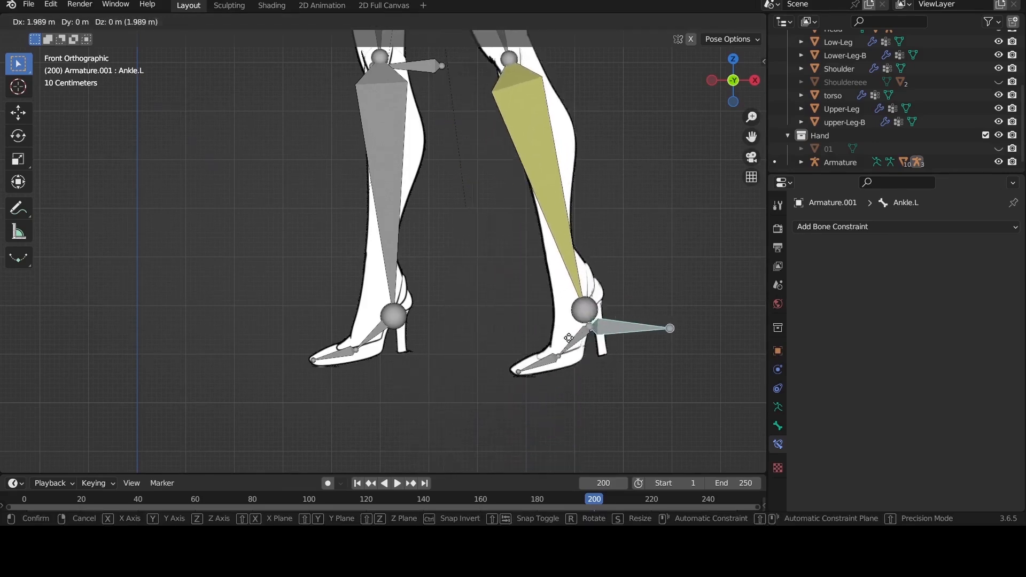
left_click(515, 324)
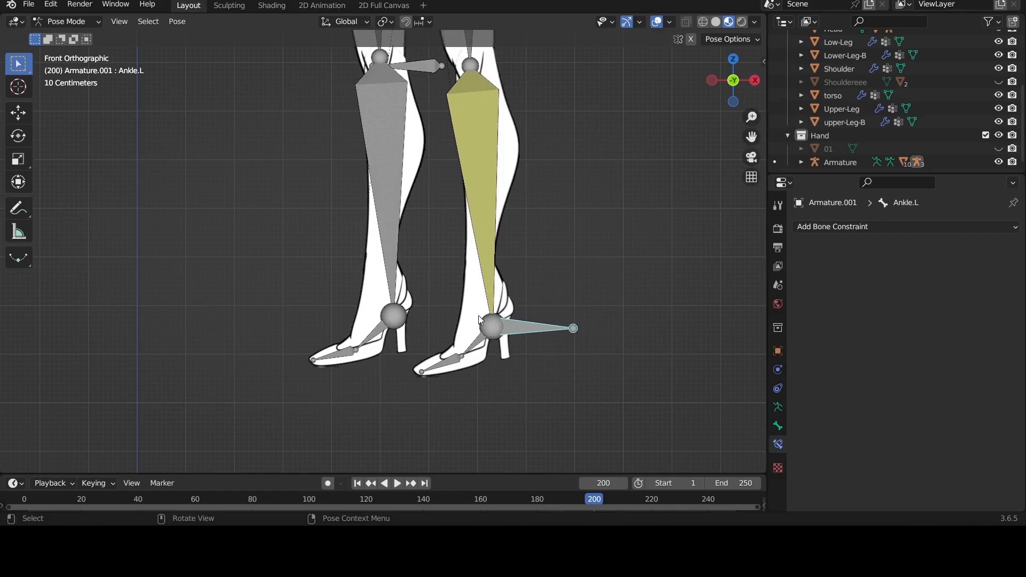
Step: Add a Copy Location constraint to the Ankle.L bone and set its target to Armature.001
left_click(491, 328)
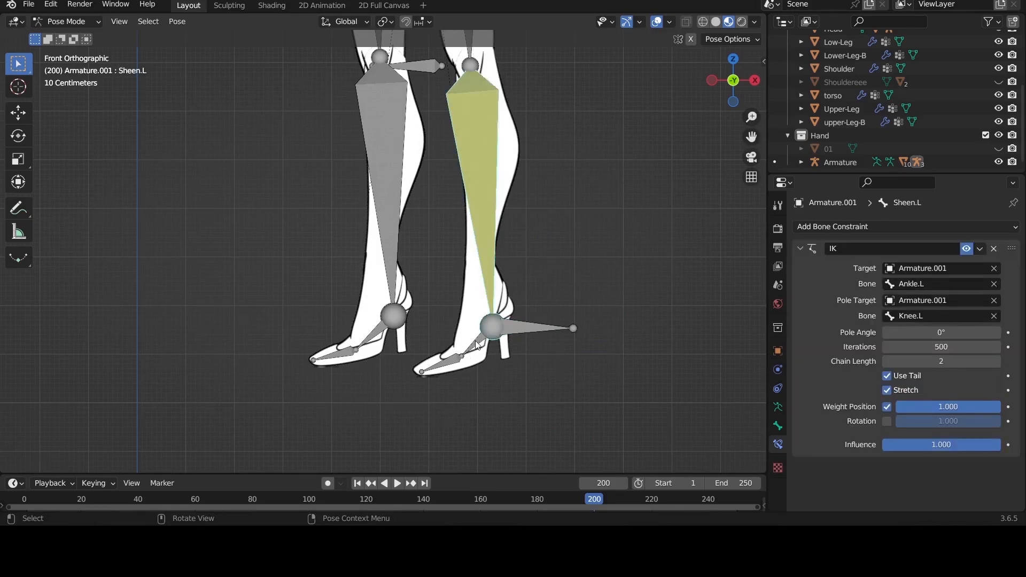
left_click(477, 345)
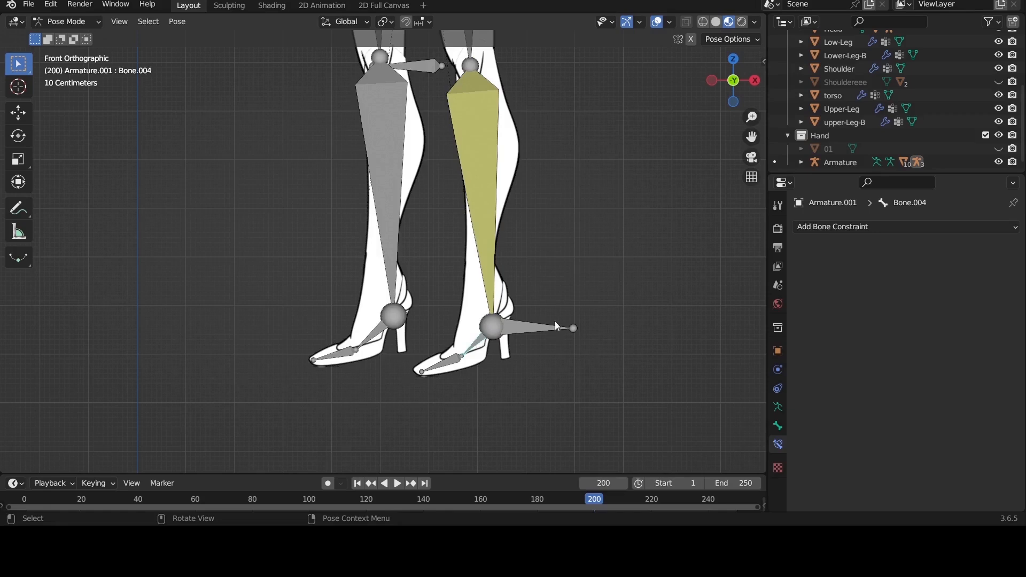
left_click(538, 329)
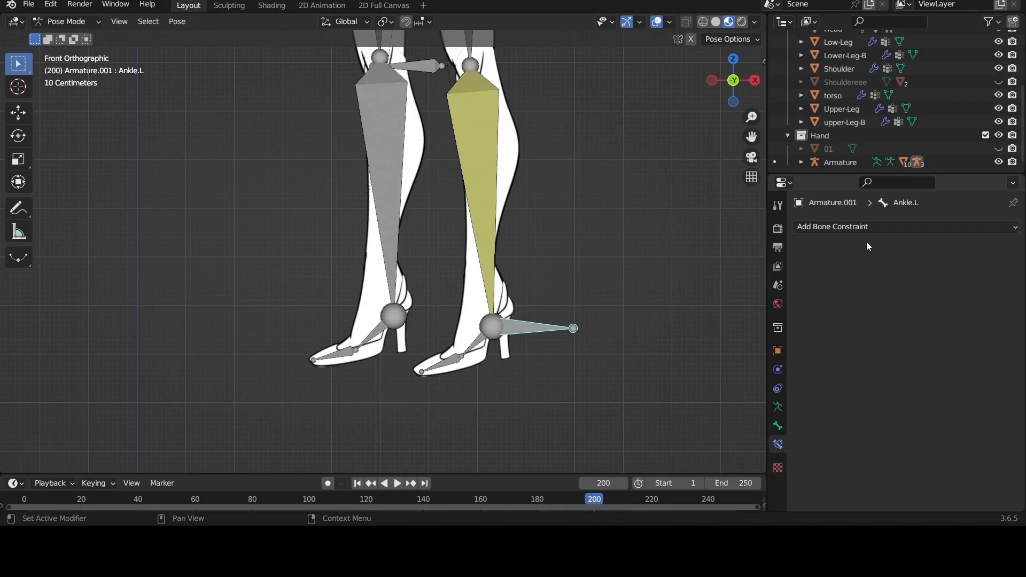
left_click(866, 227)
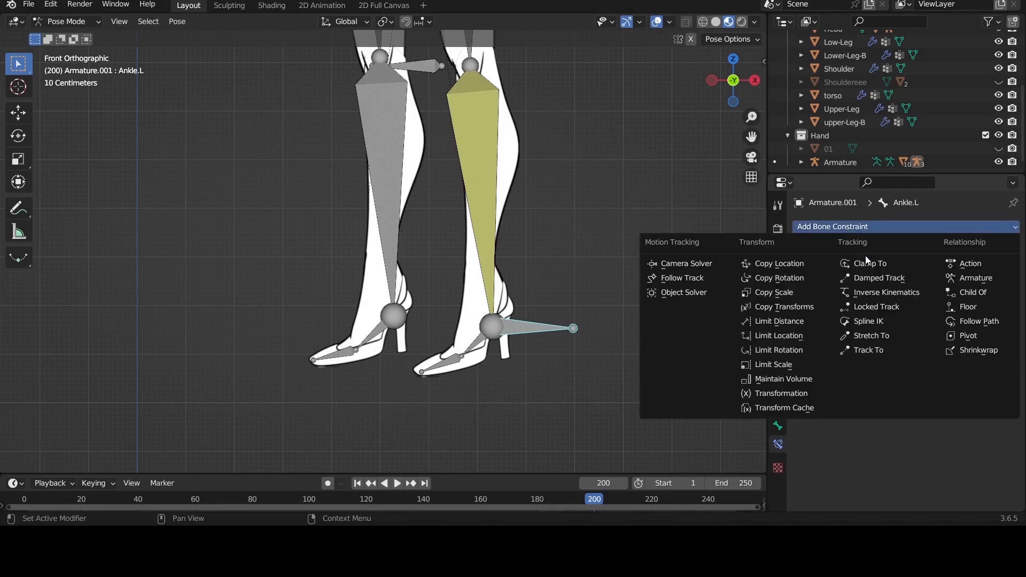
left_click(794, 265)
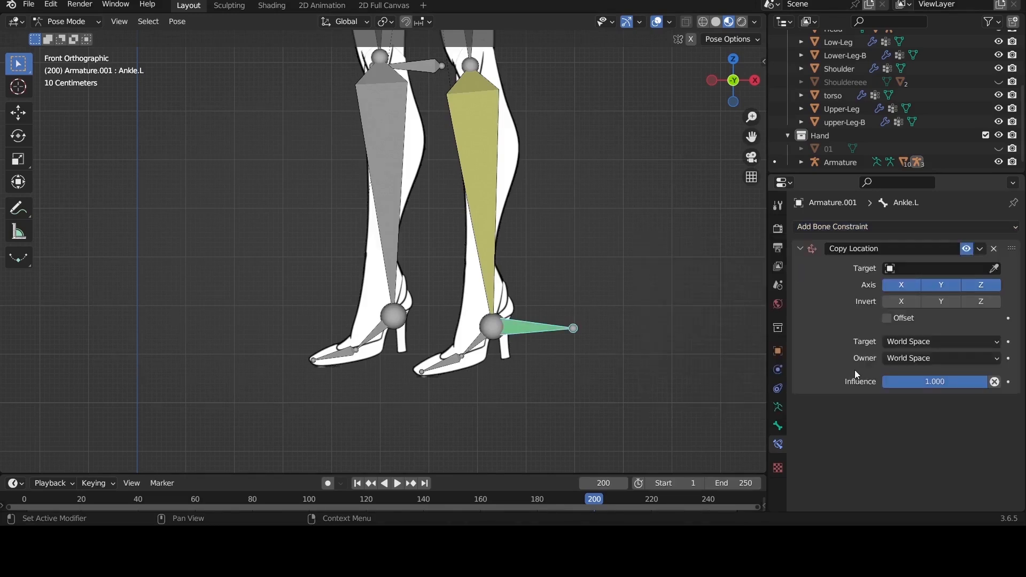
left_click(993, 268)
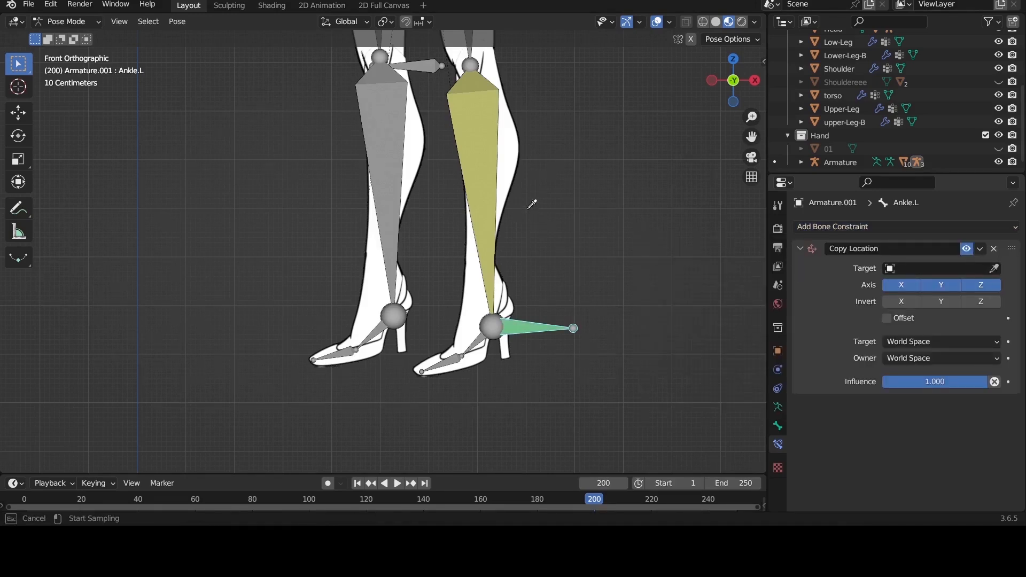
left_click(544, 267)
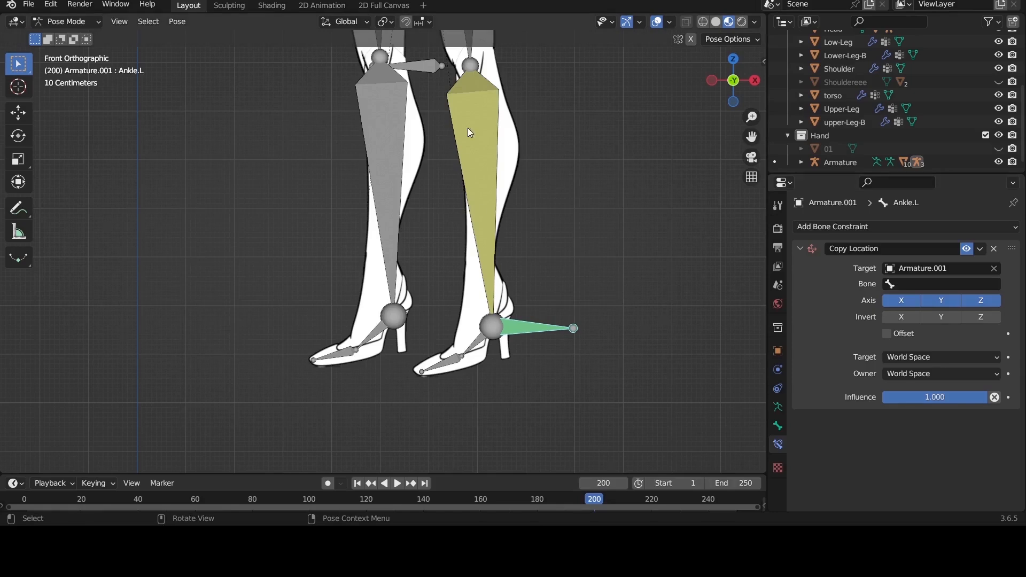
Step: Try Sheen.L as the target bone of Ankle.L's Copy Location constraint
left_click(480, 141)
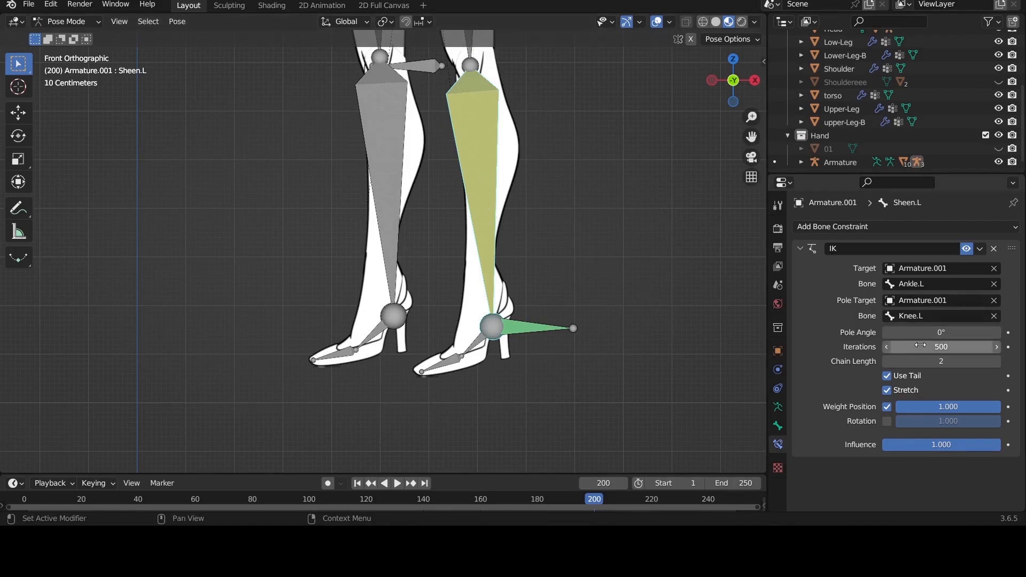
left_click(524, 329)
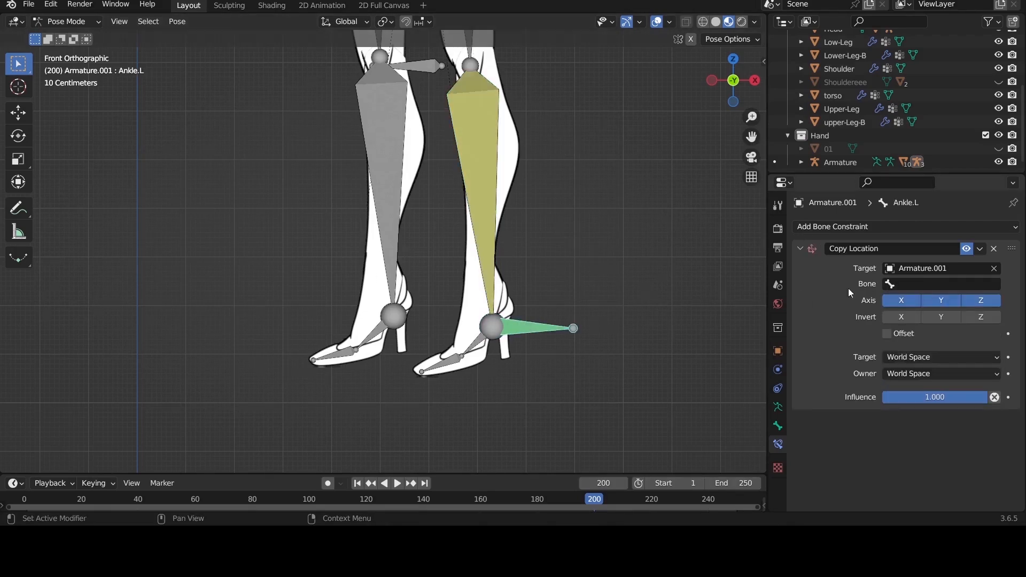
left_click(905, 283)
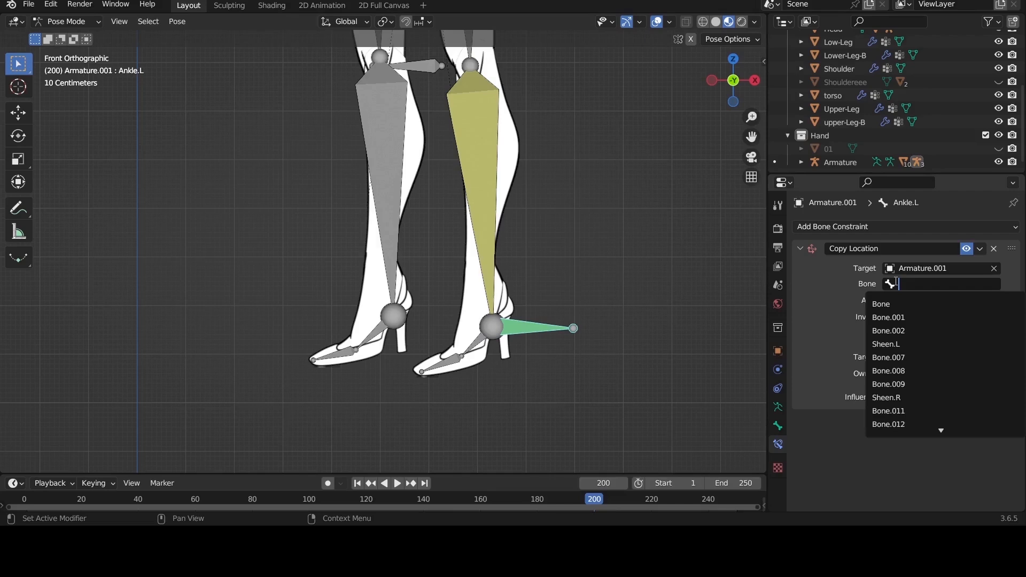
type("sh")
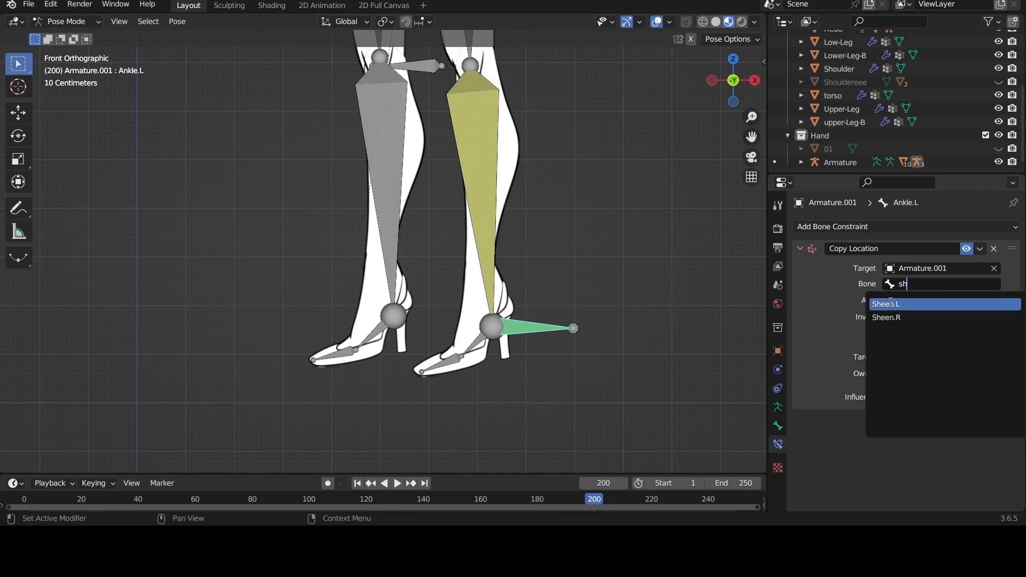
left_click(890, 303)
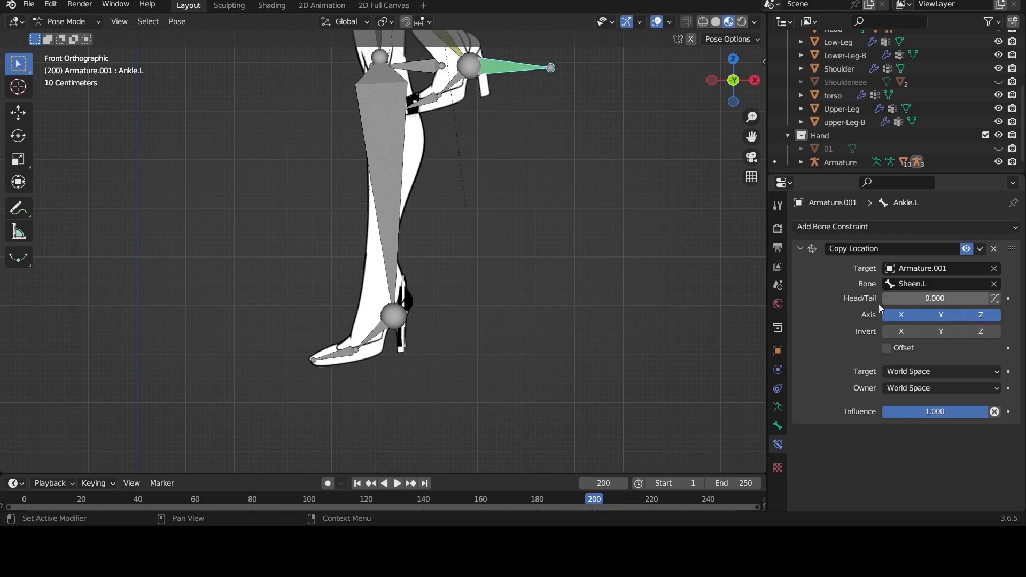
Step: Undo the Sheen.L target bone choice and remove the Copy Location constraint from Ankle.L
scroll(531, 213, "down", 6)
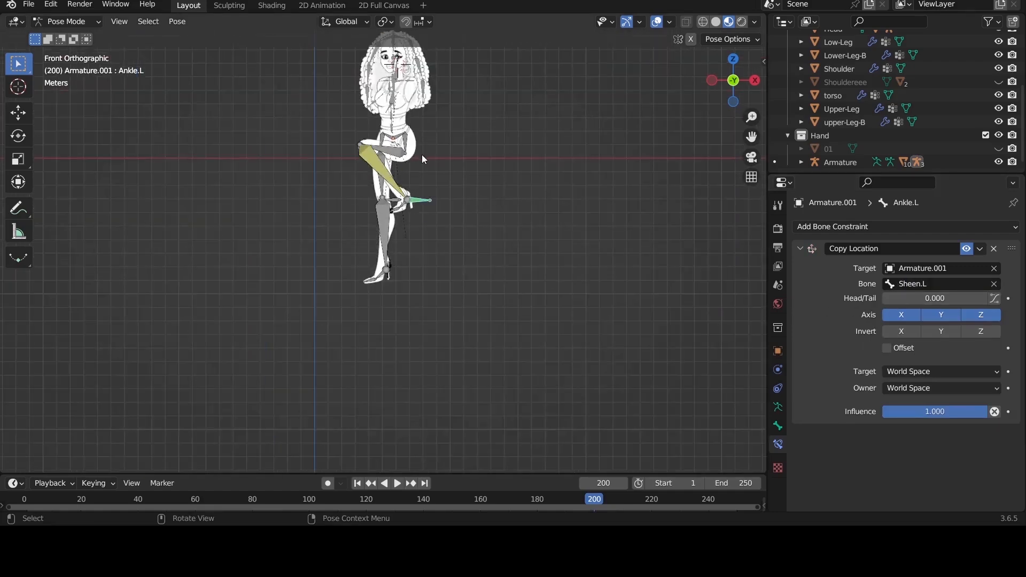
scroll(421, 155, "up", 3)
left_click_drag(752, 136, 751, 137)
mouse_move(730, 81)
left_mouse_down()
mouse_move(751, 78)
mouse_move(730, 79)
left_mouse_up()
left_click(730, 79)
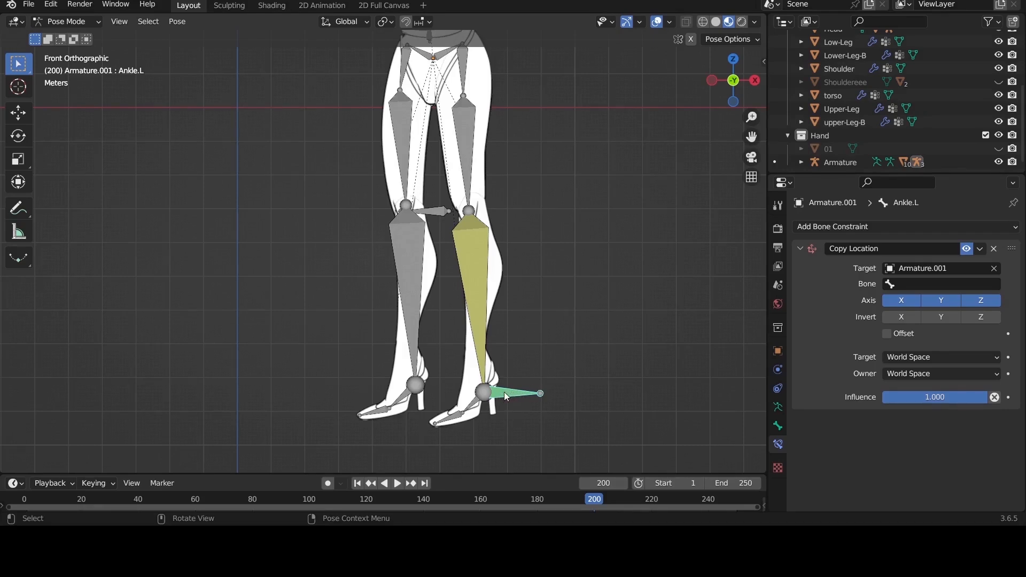
left_click(992, 249)
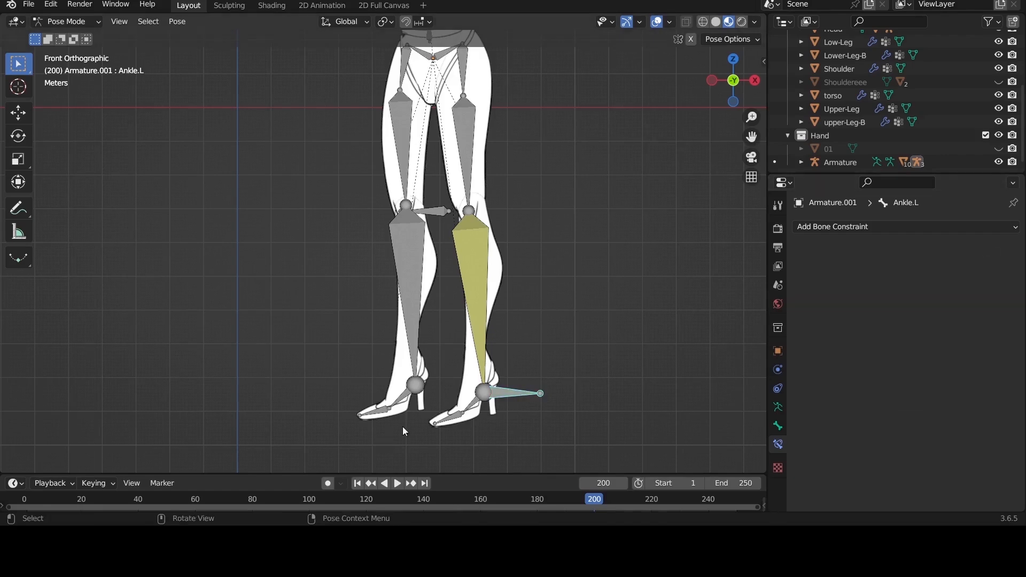
Step: Check how far the left foot separates from the shin by pulling Ankle.L downward, cancelling the move
left_click(475, 406)
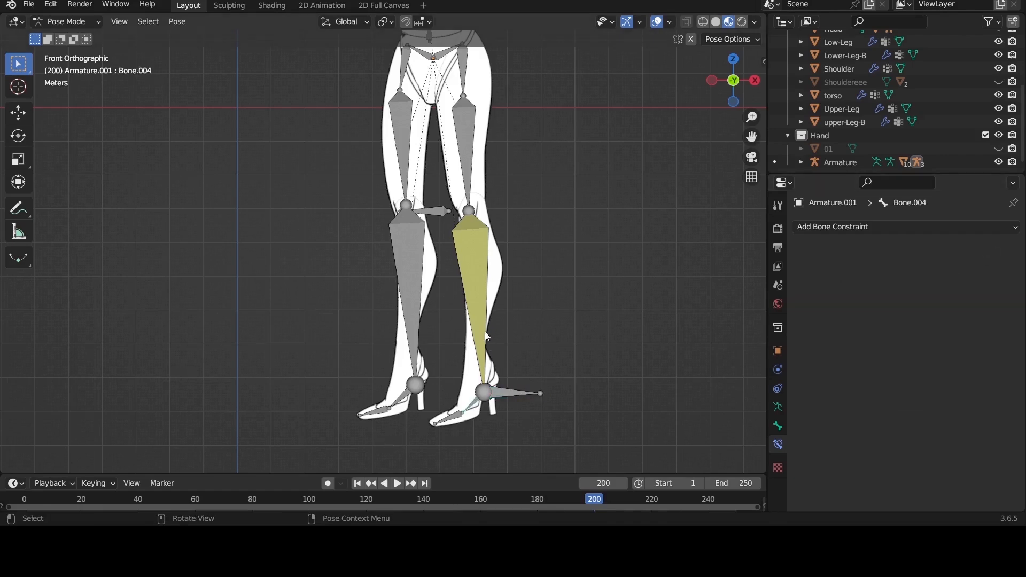
left_click(499, 390)
left_click(502, 392)
key("g")
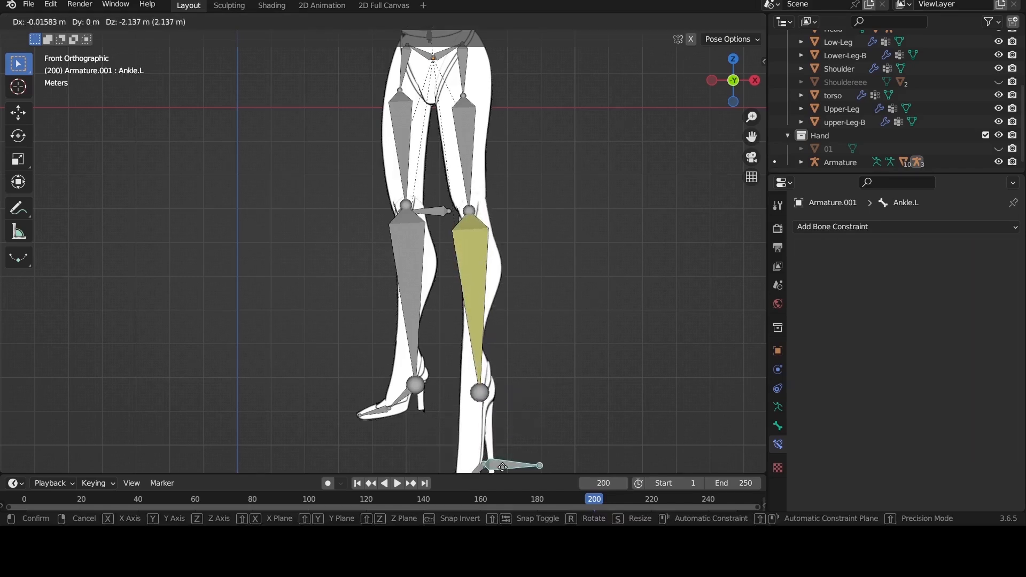
key("Escape")
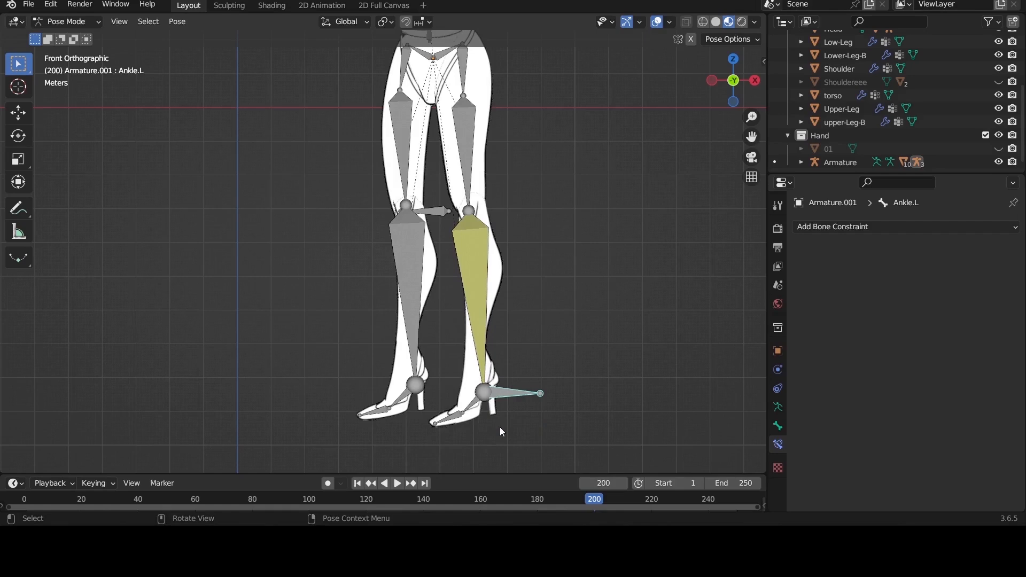
Step: Add a Copy Location constraint to the left foot bone, Bone.004, with Armature.001 as its target
left_click(475, 407)
left_click(845, 229)
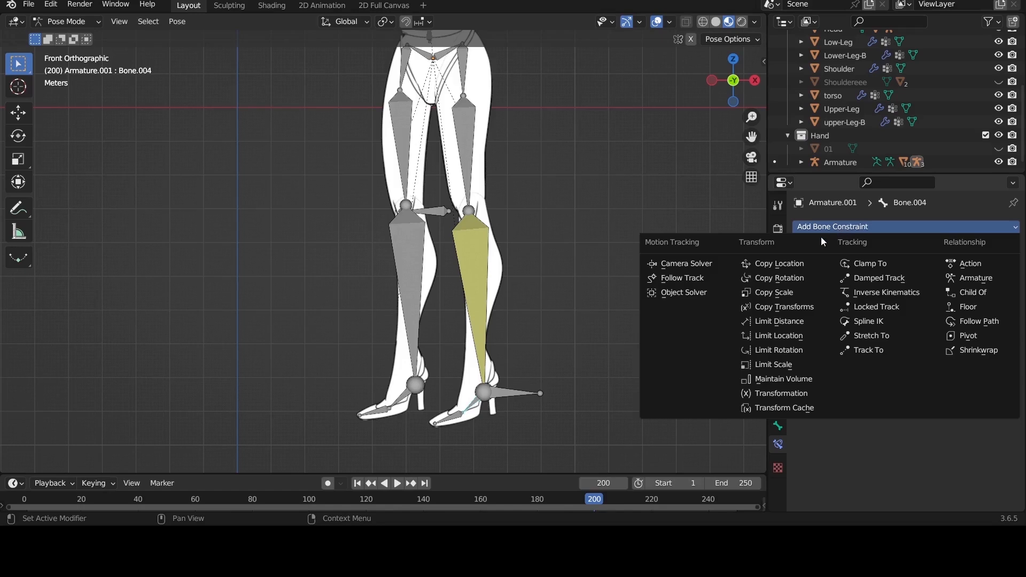
left_click(802, 262)
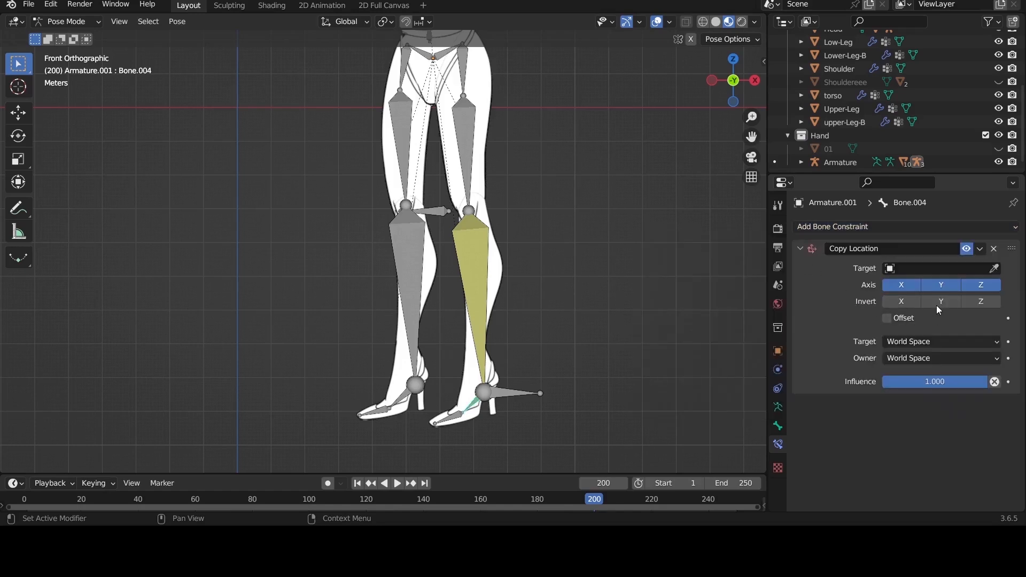
left_click(987, 268)
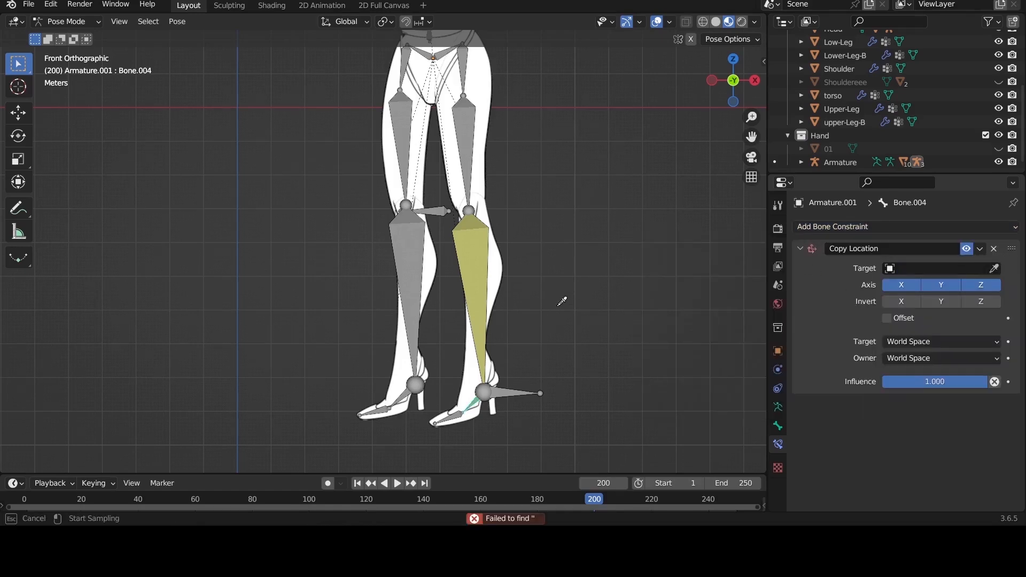
left_click(487, 283)
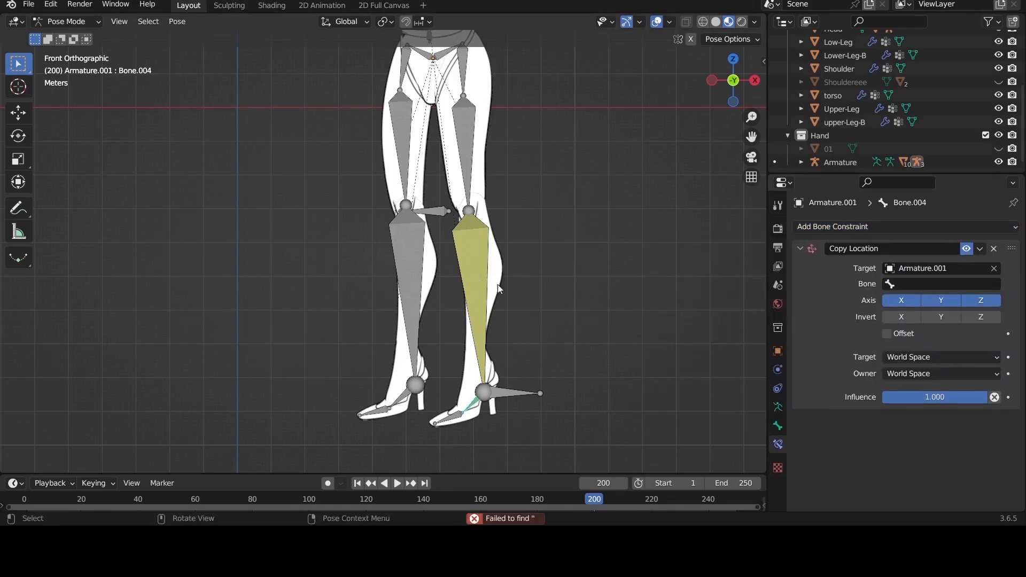
Step: Set the foot constraint's target bone to Sheen.L and its Head/Tail value to 1.000
left_click(920, 283)
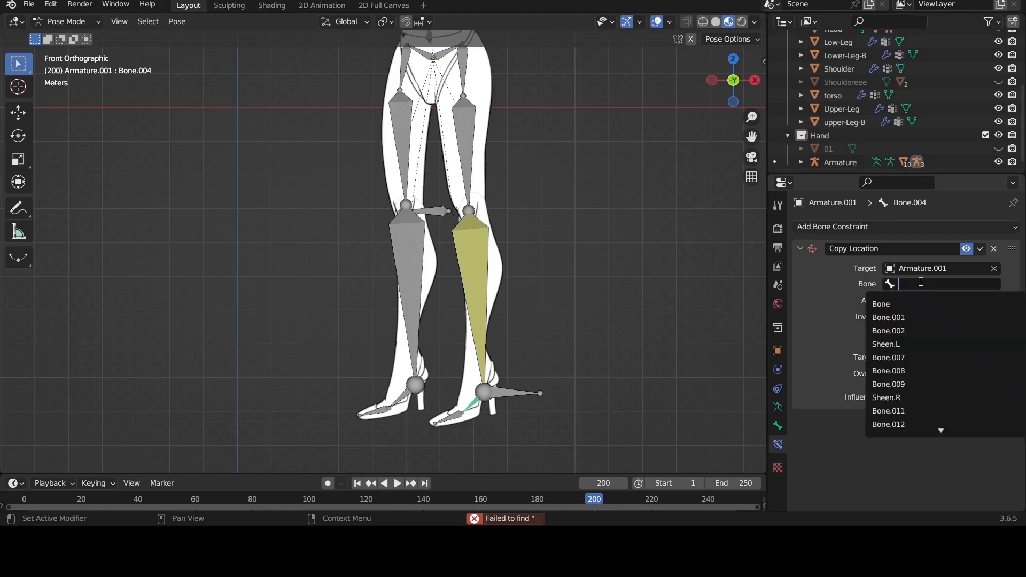
type("s")
left_click(912, 303)
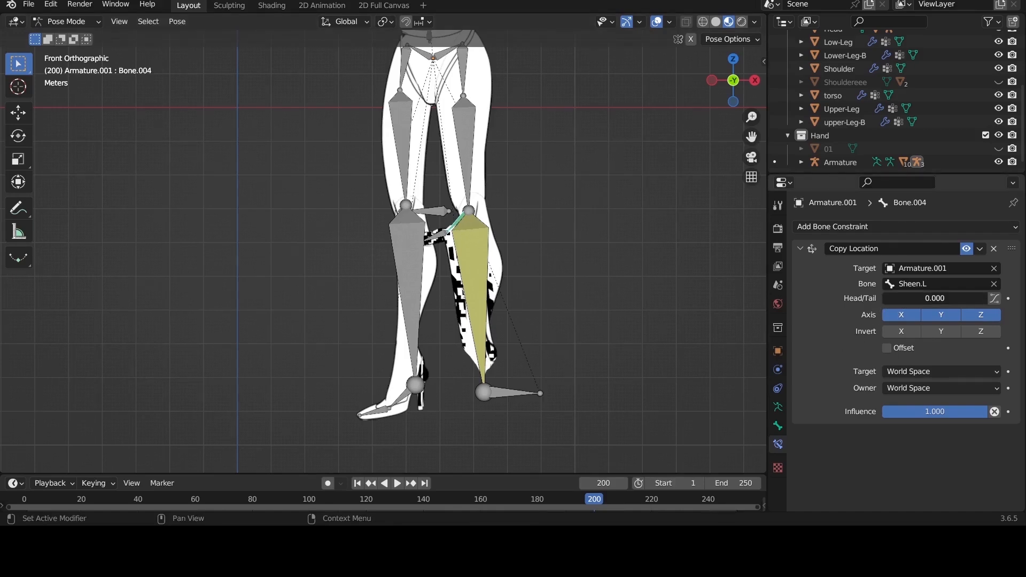
left_click_drag(903, 298, 988, 298)
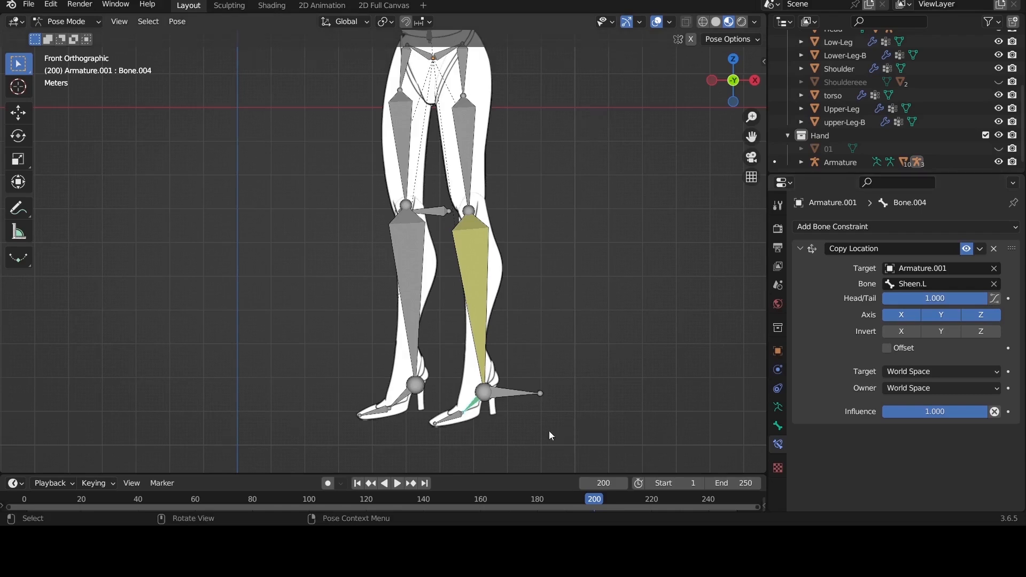
Step: Check that the left foot follows the shin by moving Ankle.L with overlays shown and hidden, cancelling each move
left_click(513, 394)
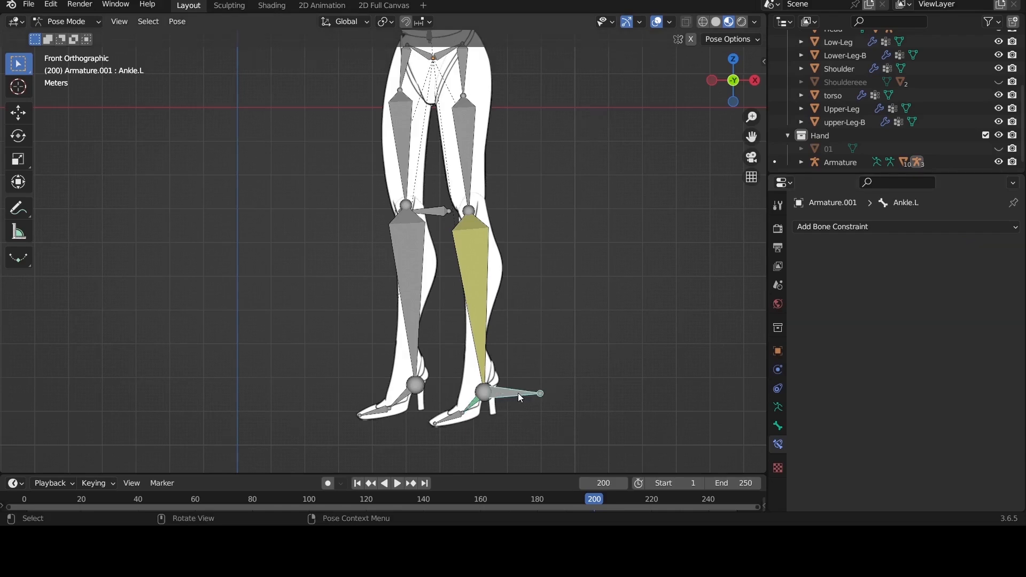
key("g")
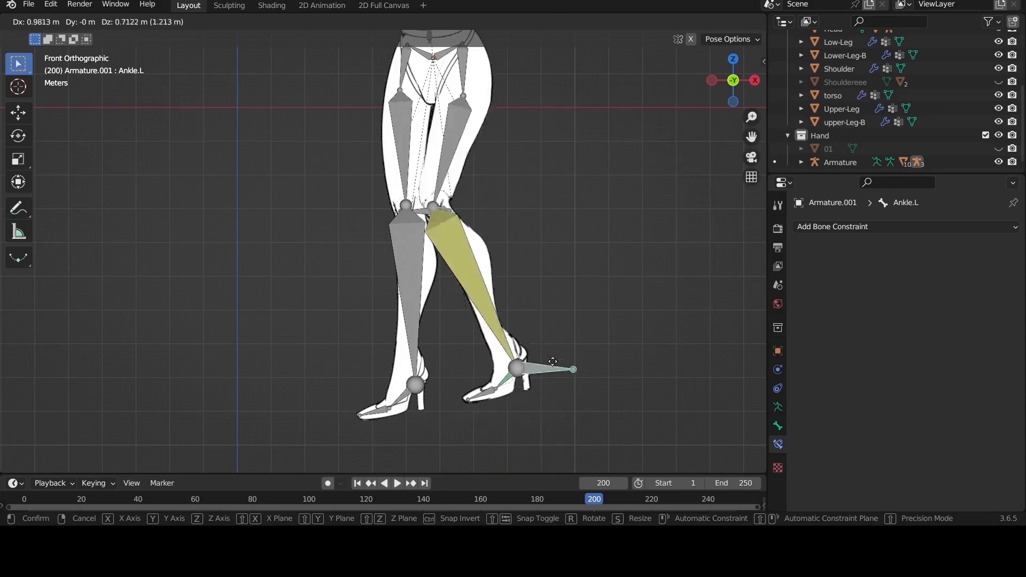
left_click(531, 368)
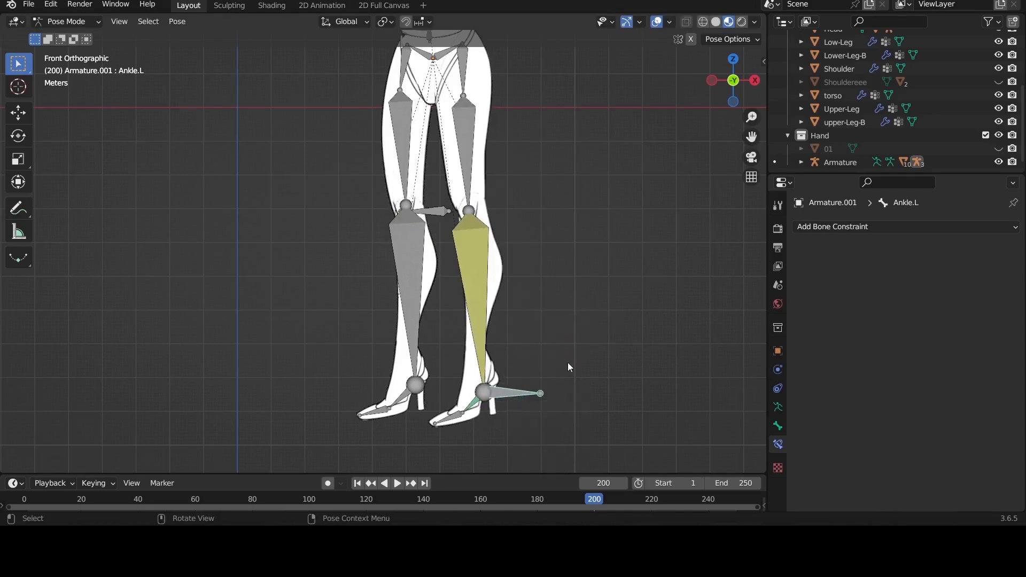
left_click(655, 27)
key("g")
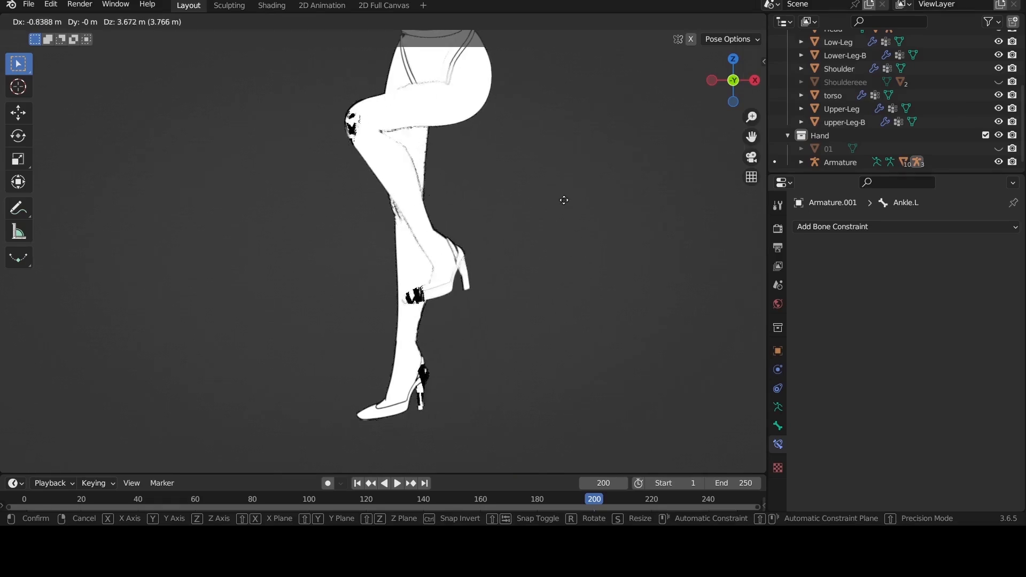
right_click(575, 219)
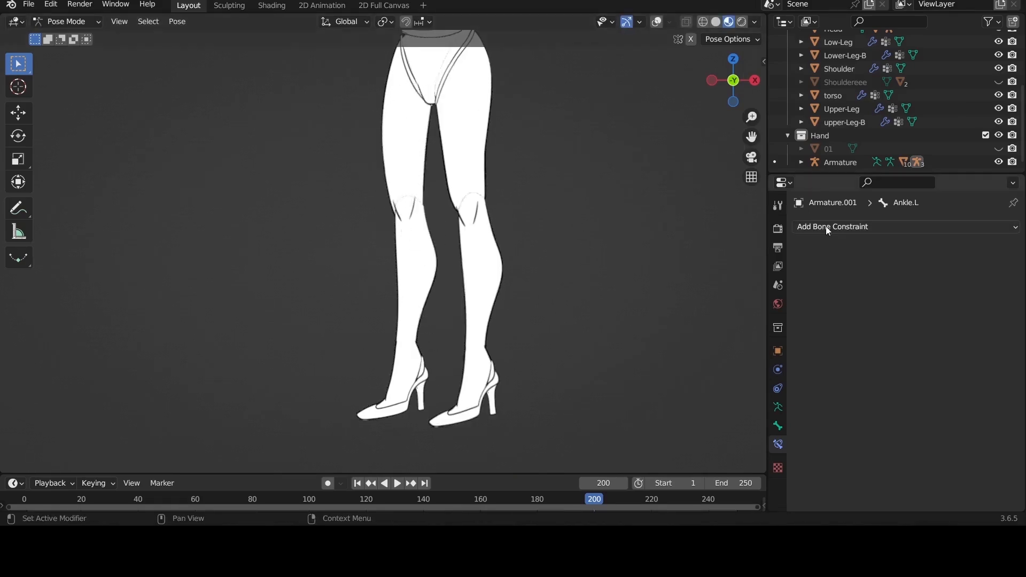
scroll(681, 258, "up", 2)
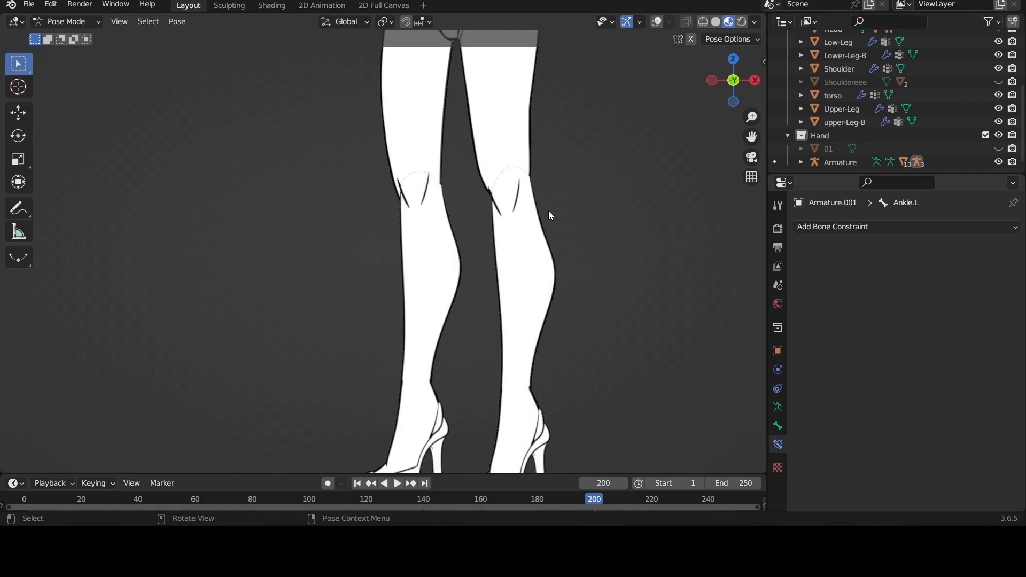
Step: Extrude a new bone about 0.95 m long upward from the central pelvis joint of Armature.001
scroll(565, 253, "down", 3)
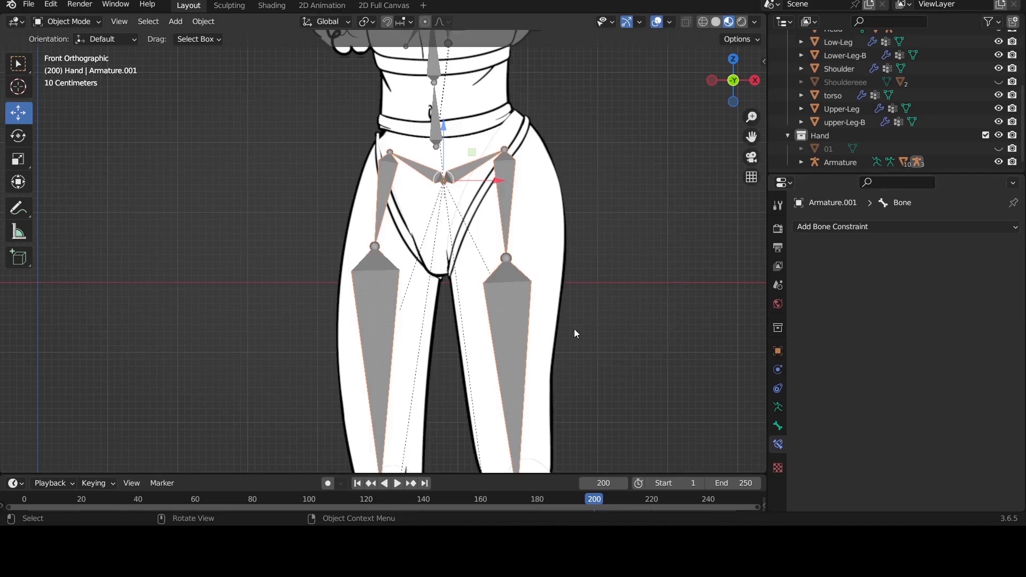
scroll(442, 335, "down", 3)
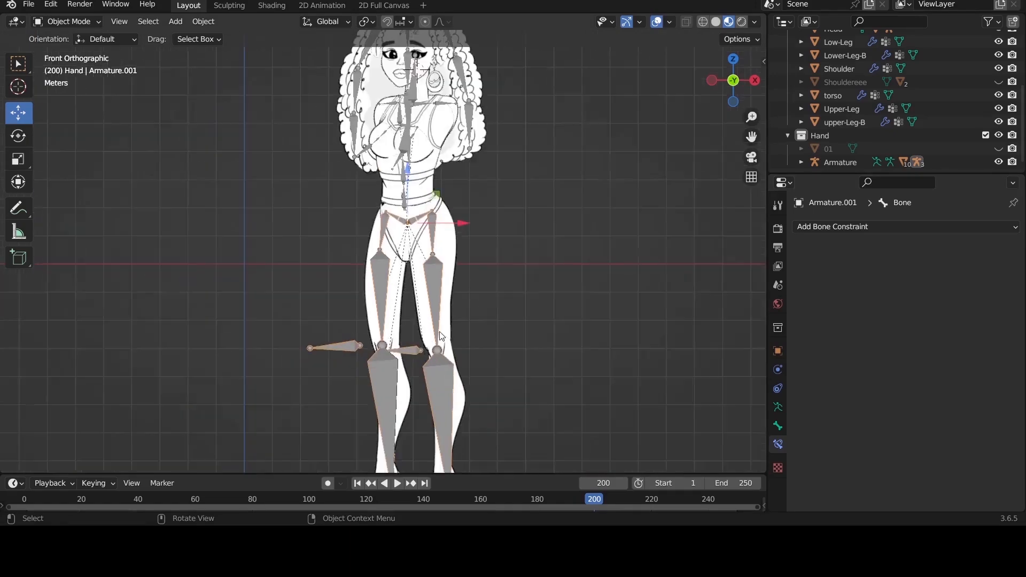
left_click_drag(751, 137, 747, 50)
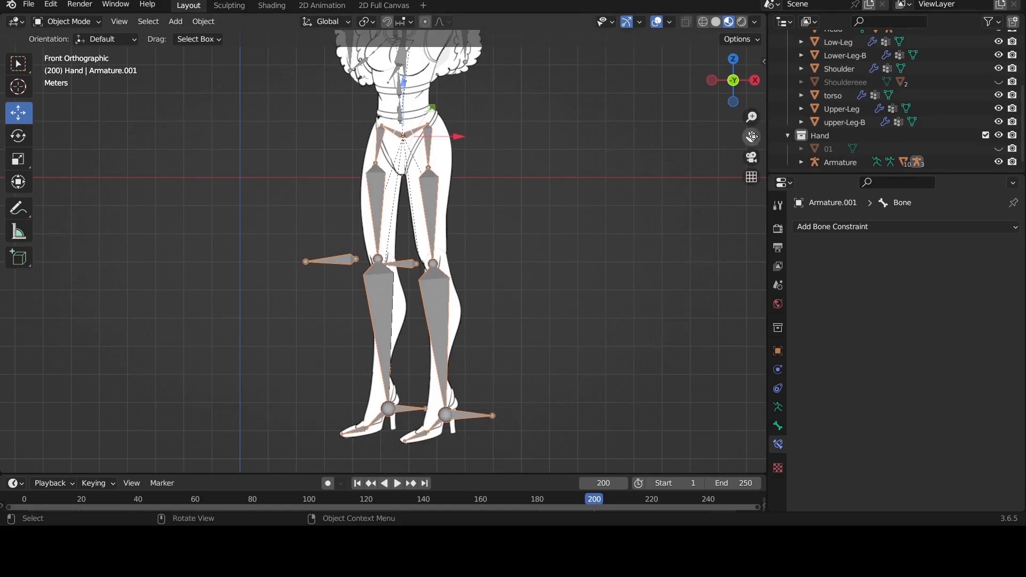
left_click_drag(751, 137, 763, 254)
scroll(403, 264, "up", 5)
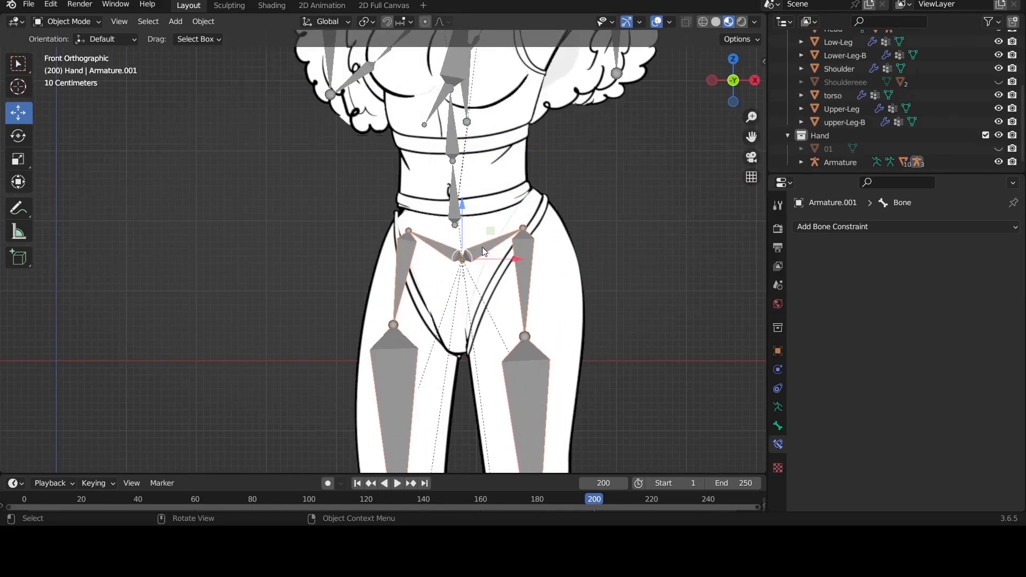
key("Tab")
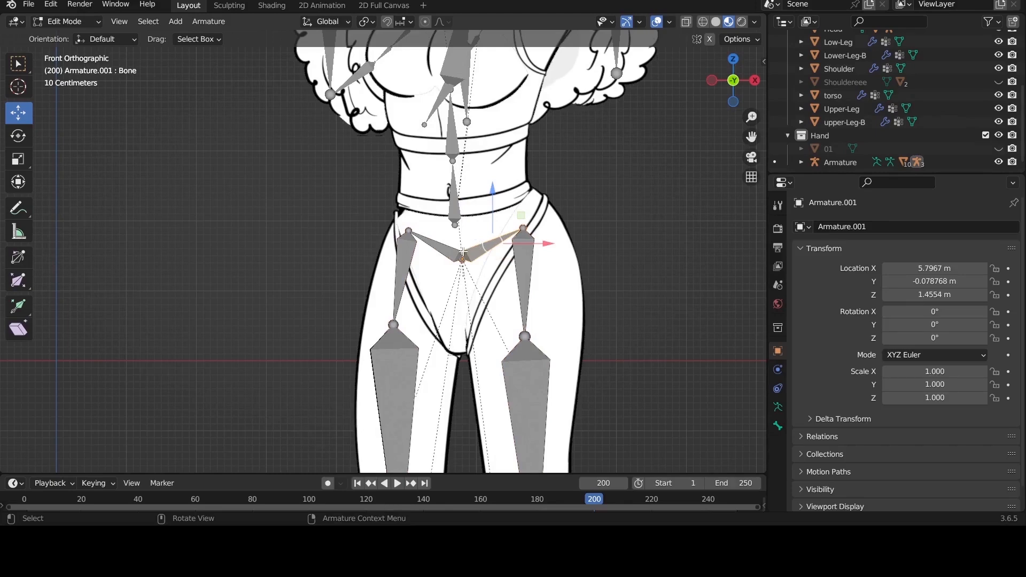
left_click(462, 261)
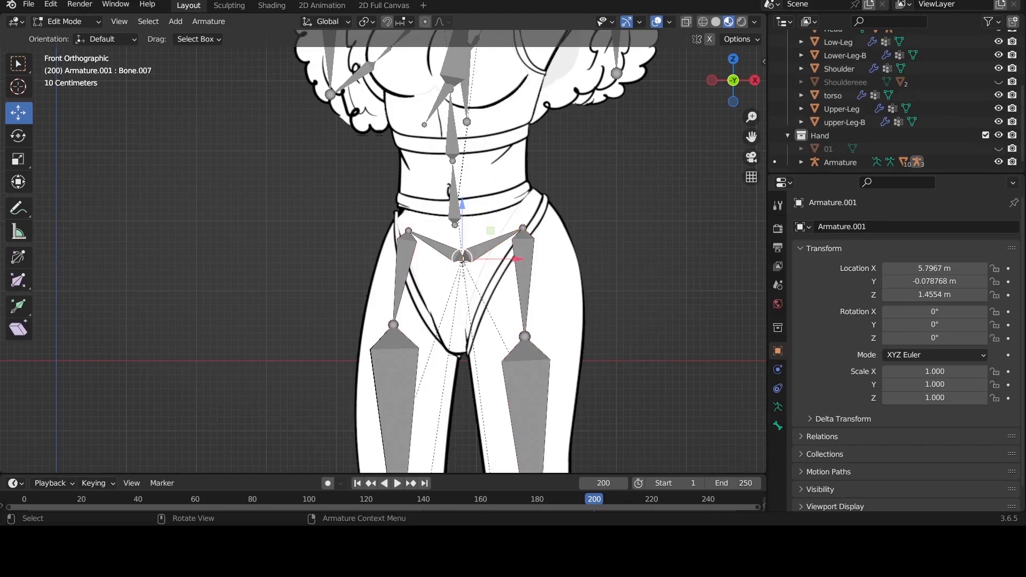
key("e")
left_click(467, 231)
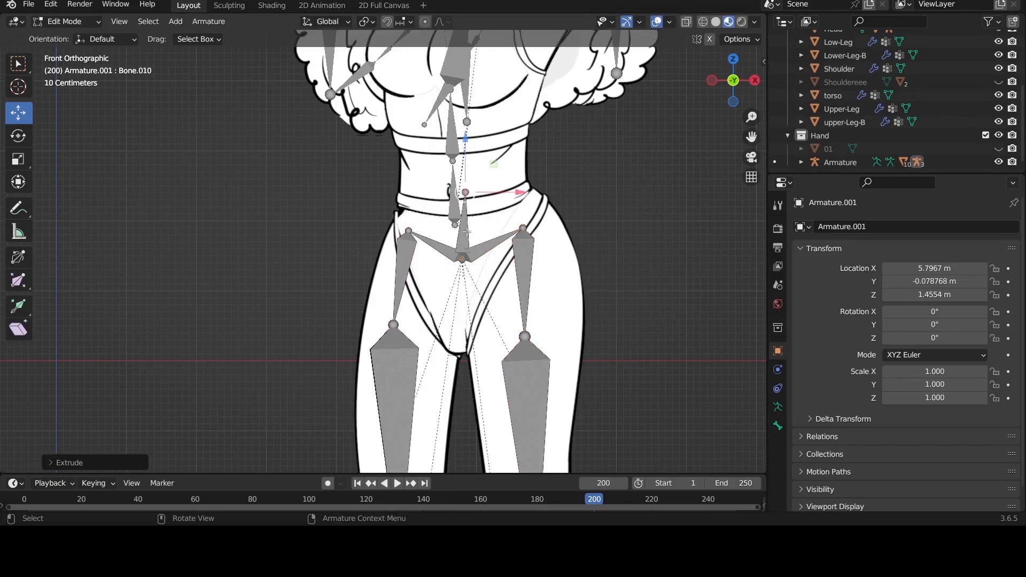
Step: Rename the new upright pelvis bone as Waist
left_click(464, 225)
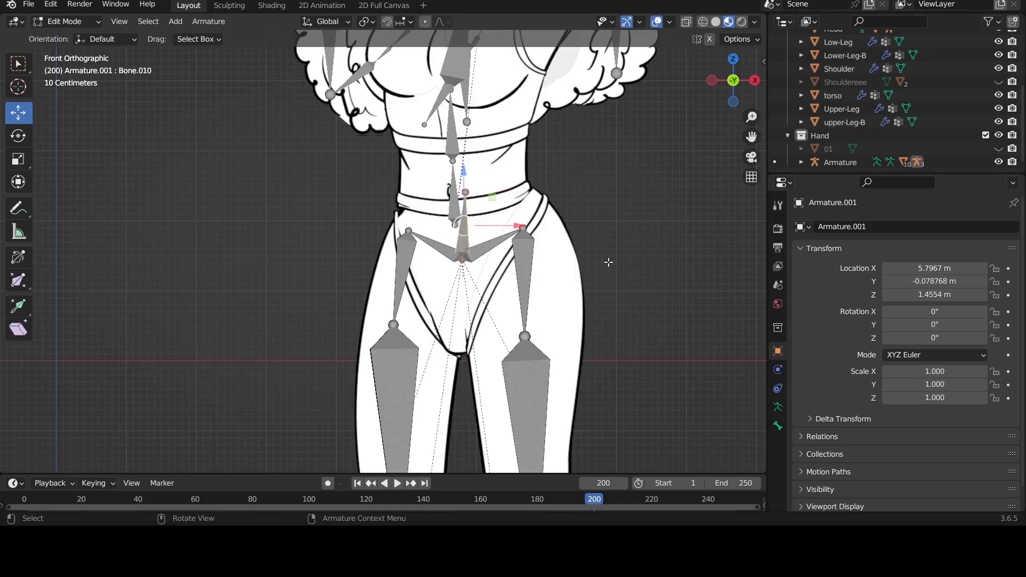
left_click(778, 426)
left_click(831, 230)
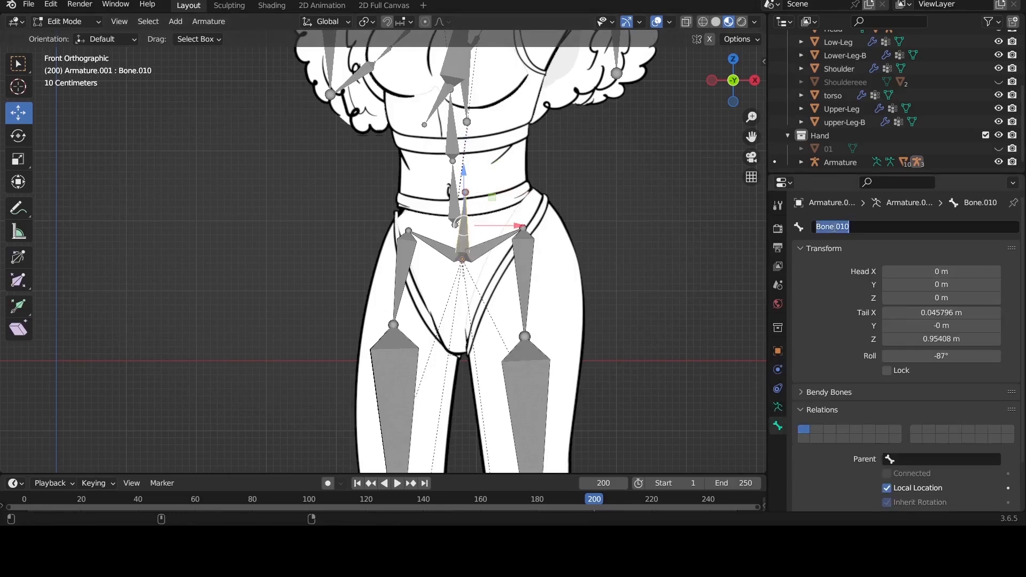
type("W")
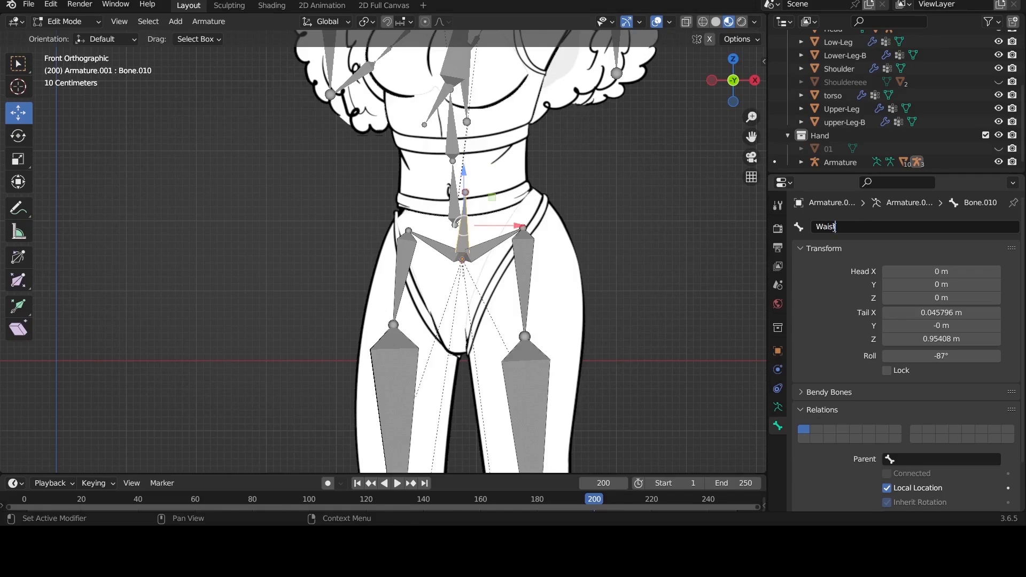
type("aist")
key("Return")
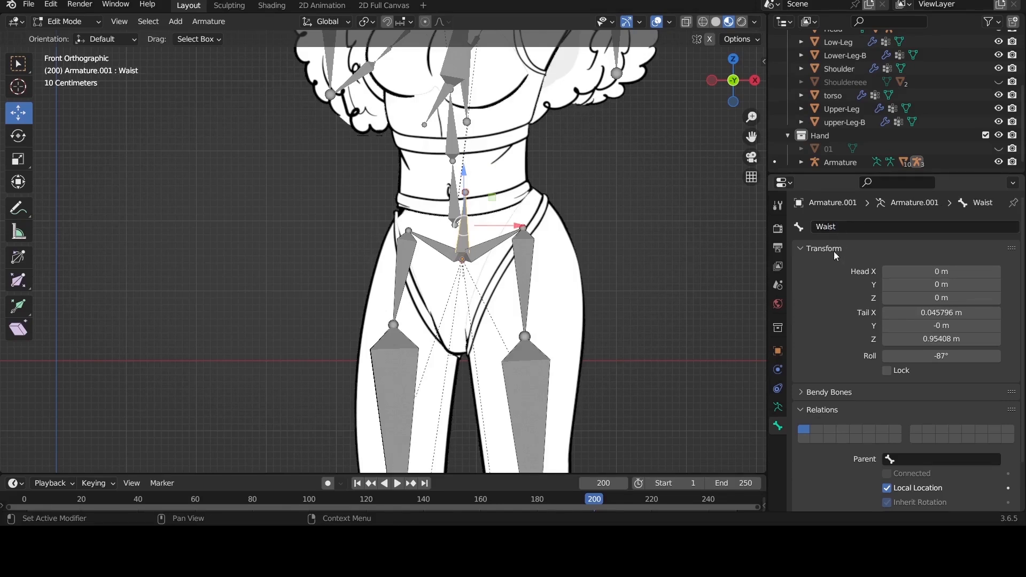
Step: Try to parent the lowest spine bone of Armature to the Waist bone with both armatures in Pose Mode
scroll(828, 489, "down", 3)
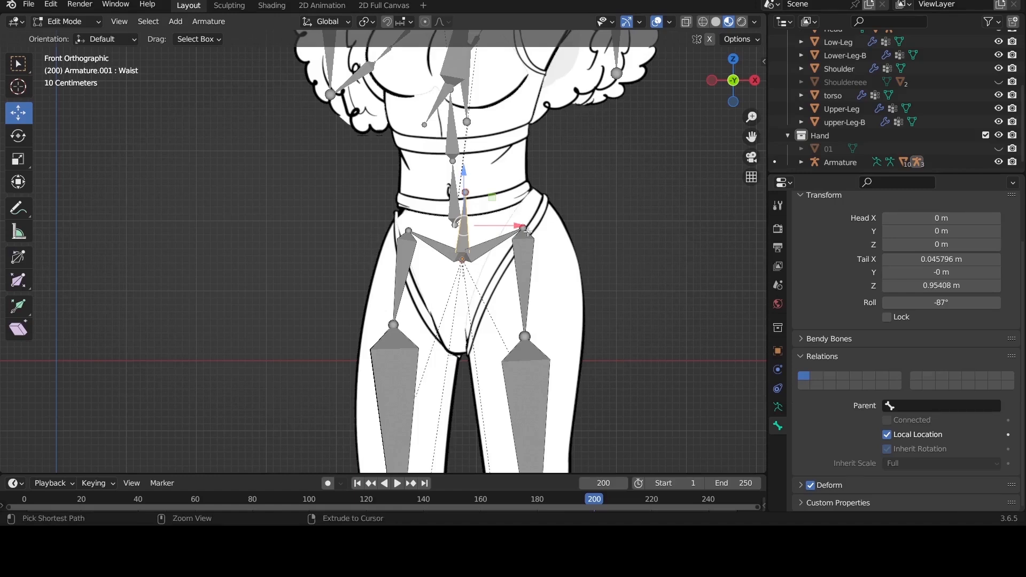
key("Tab")
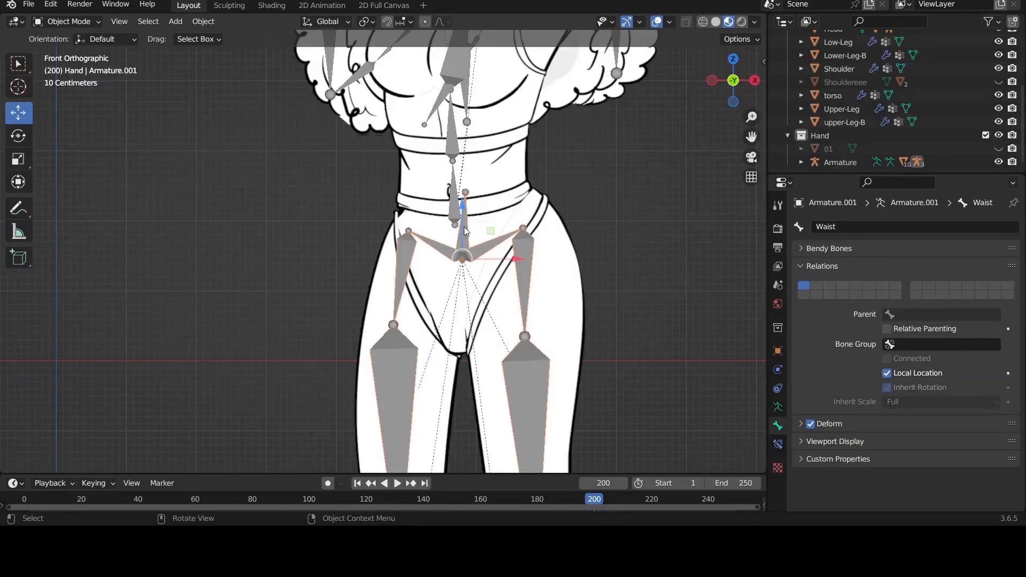
left_click(458, 207, "shift")
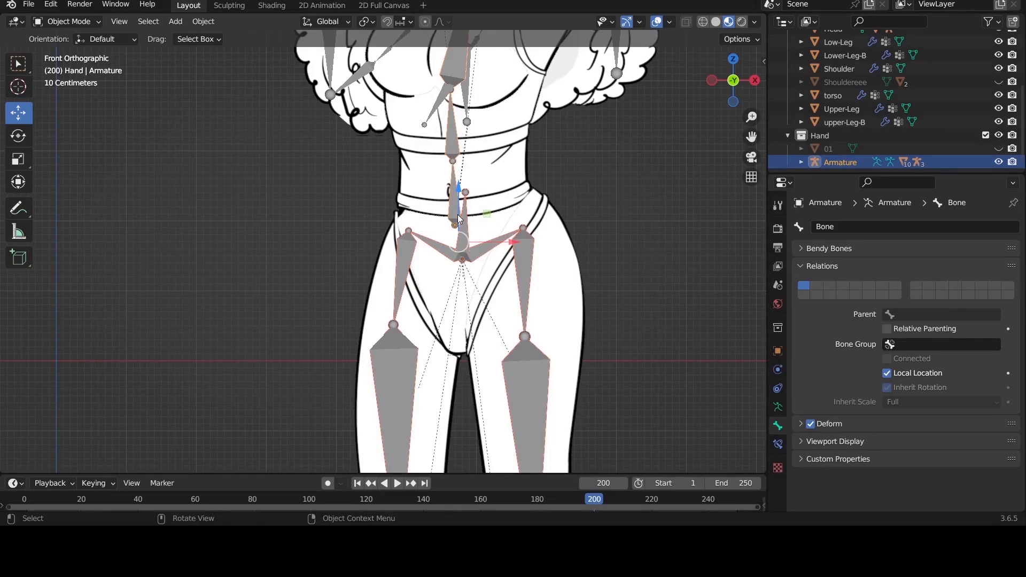
left_click(67, 22)
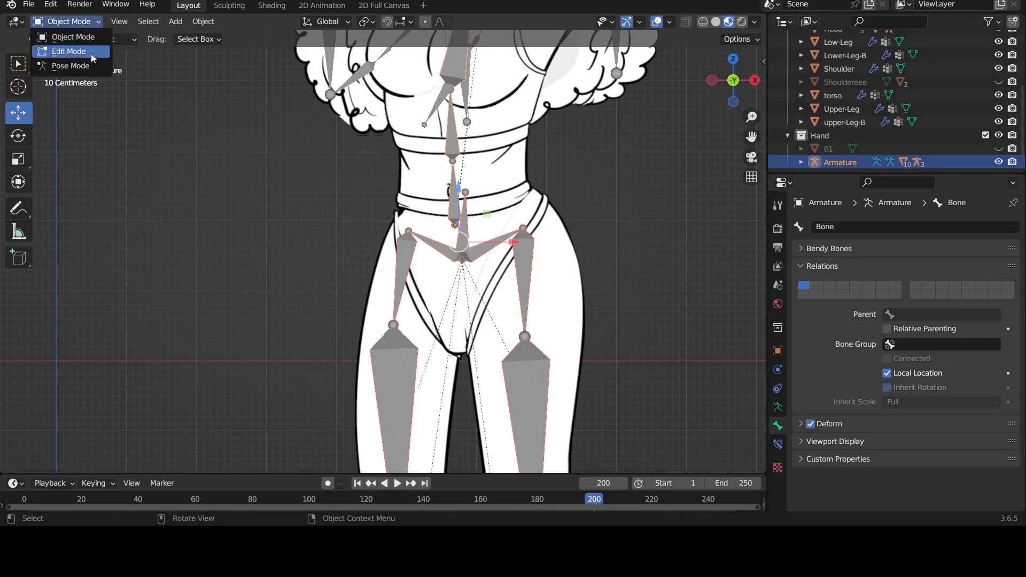
left_click(64, 65)
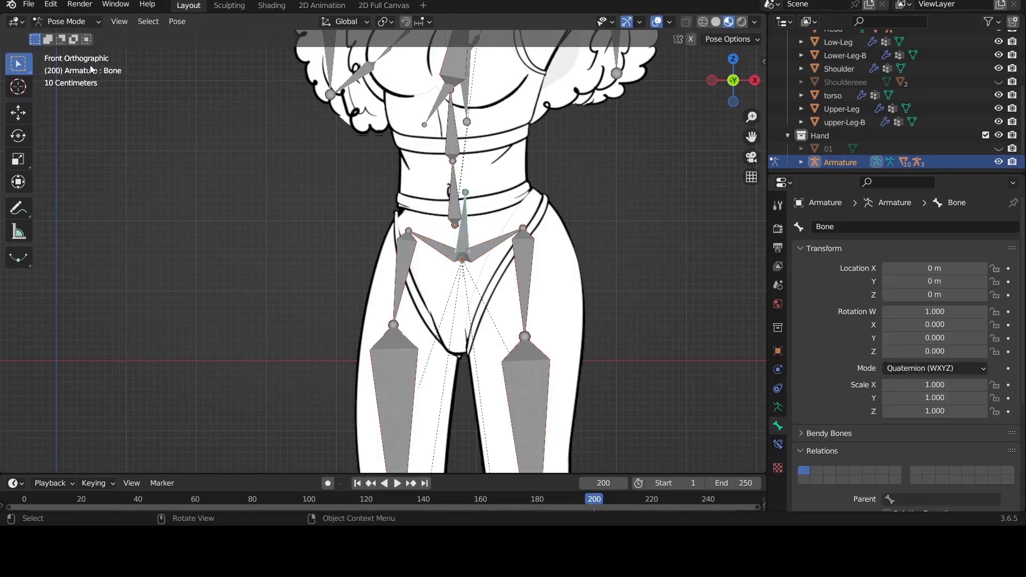
left_click(457, 215, "shift")
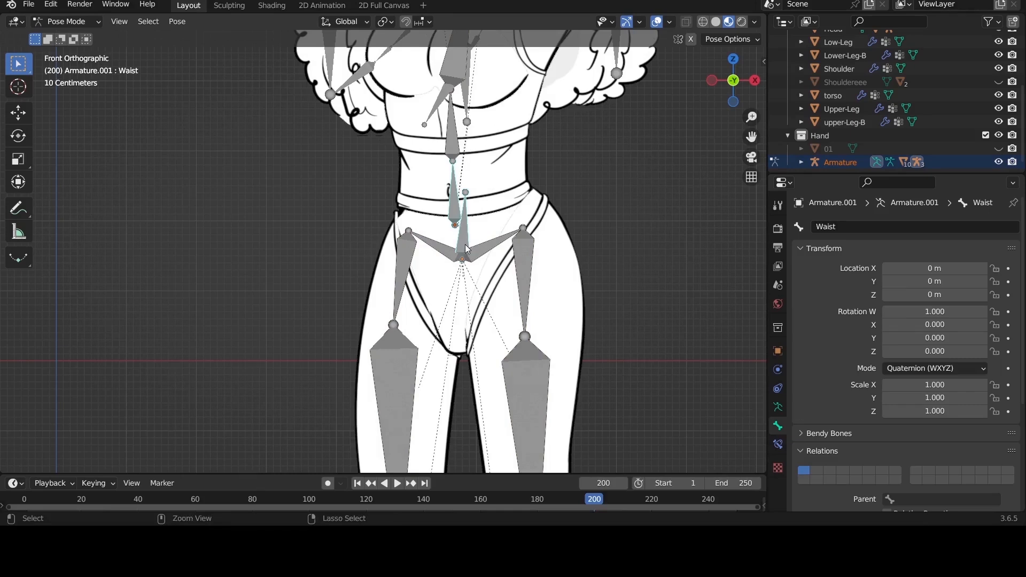
key("ctrl+p")
left_click(418, 338)
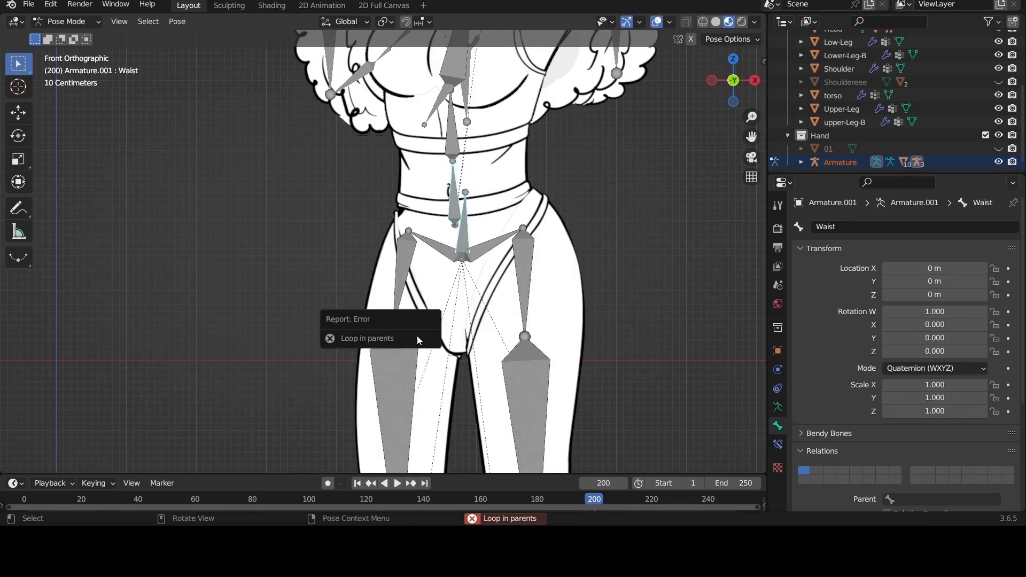
Step: Check how the Waist bone moves with only Armature.001 in Pose Mode, cancelling the move
left_click(463, 232)
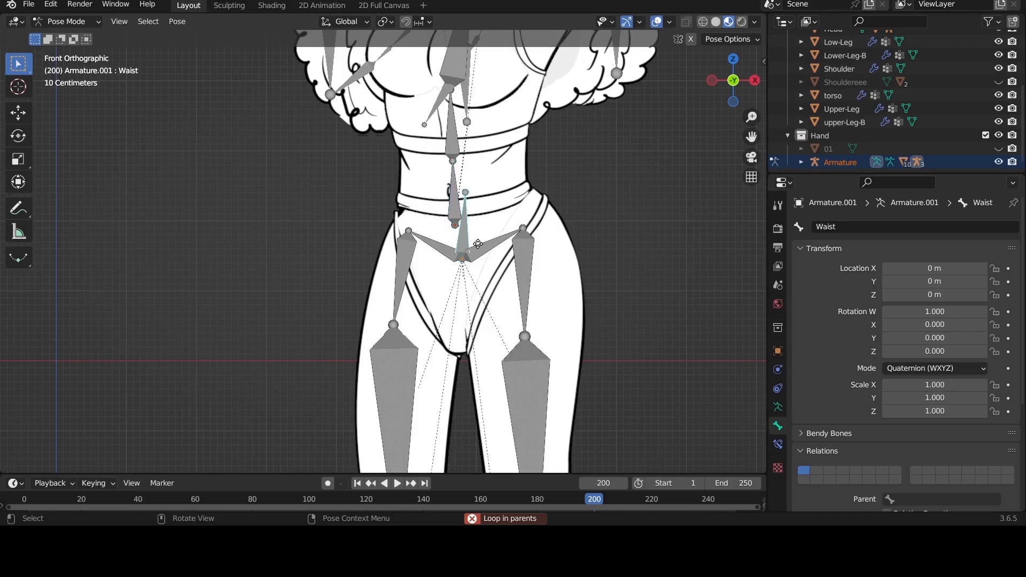
key("g")
key("Escape")
key("ctrl+Tab")
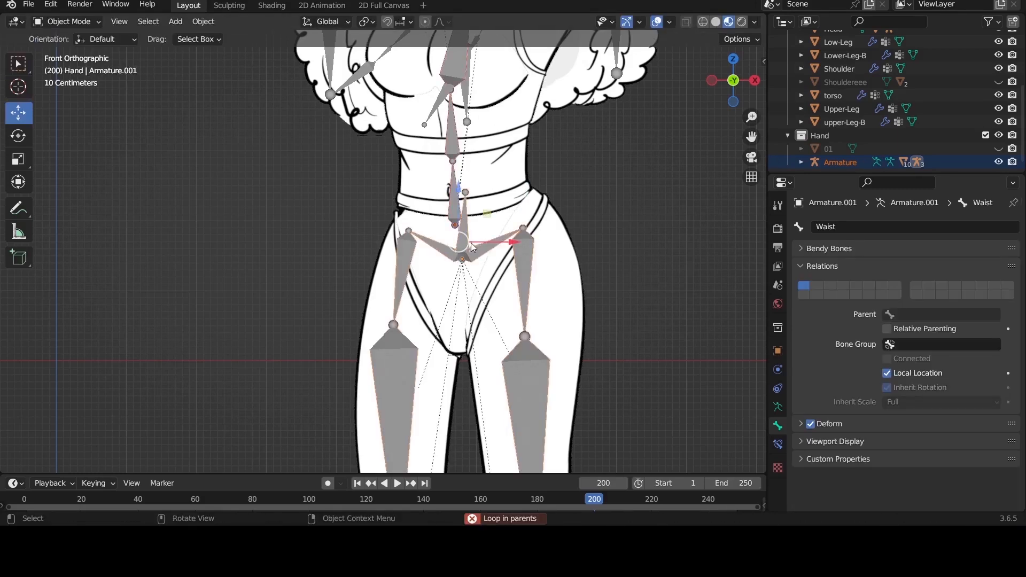
key("ctrl+Tab")
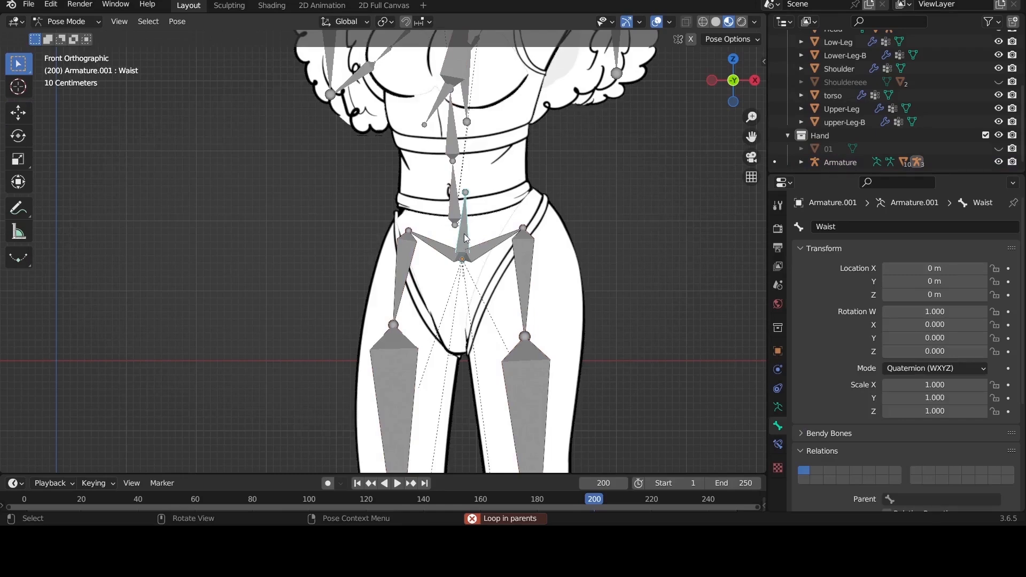
key("g")
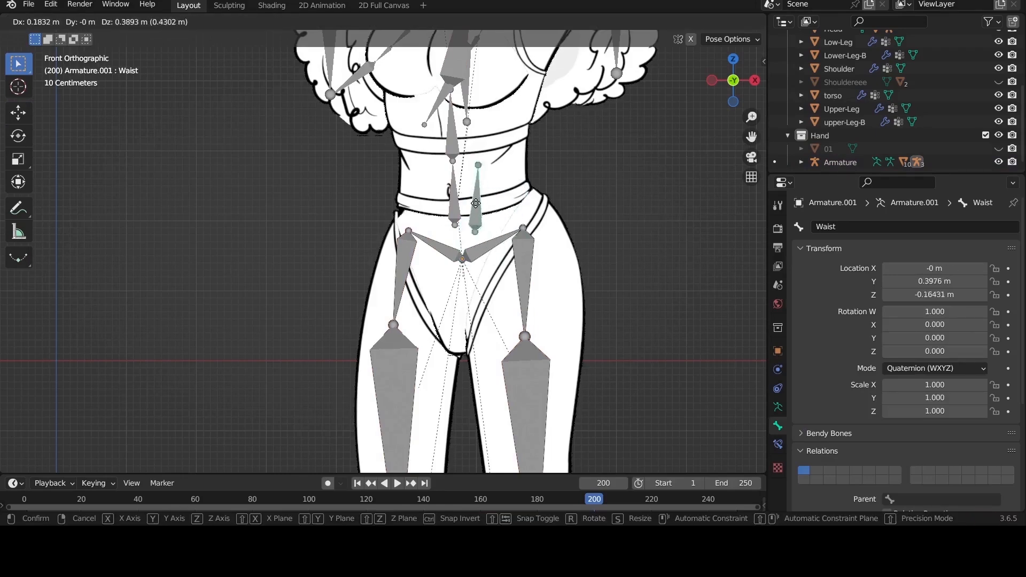
key("Escape")
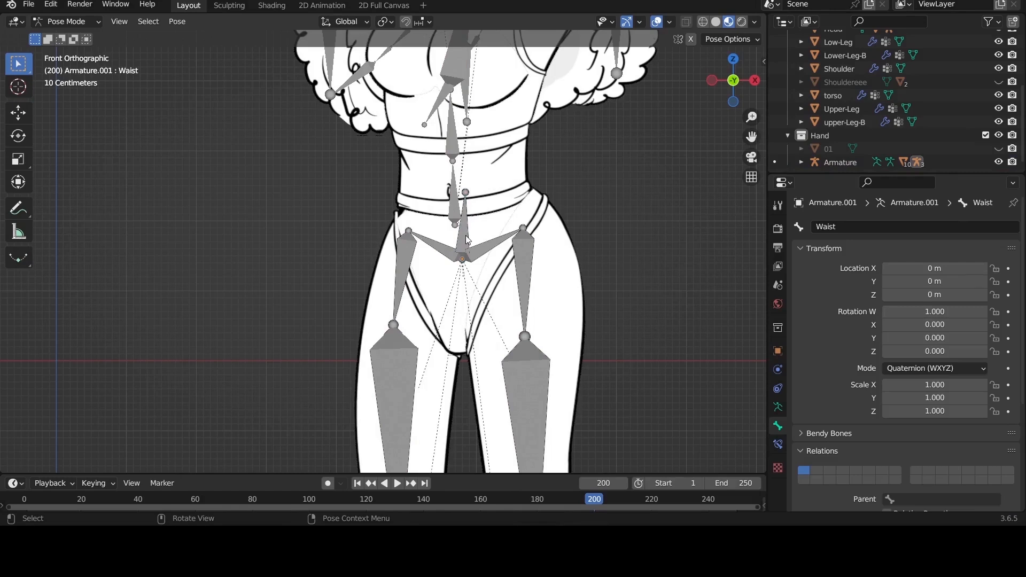
Step: Check how the left hip bone moves relative to the Waist bone, cancelling the move
left_click(462, 247)
left_click(478, 259)
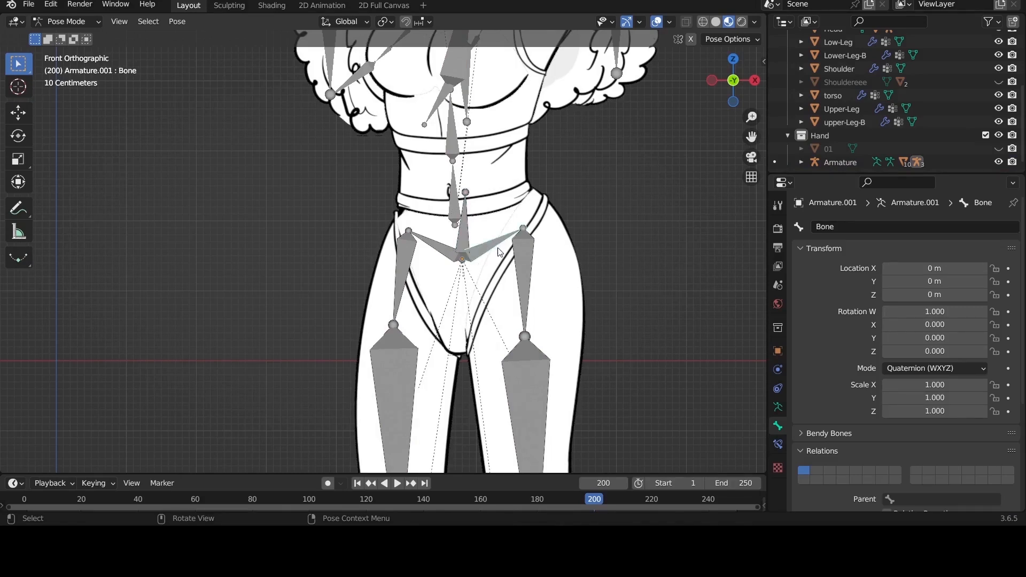
key("g")
key("Escape")
left_click(464, 223)
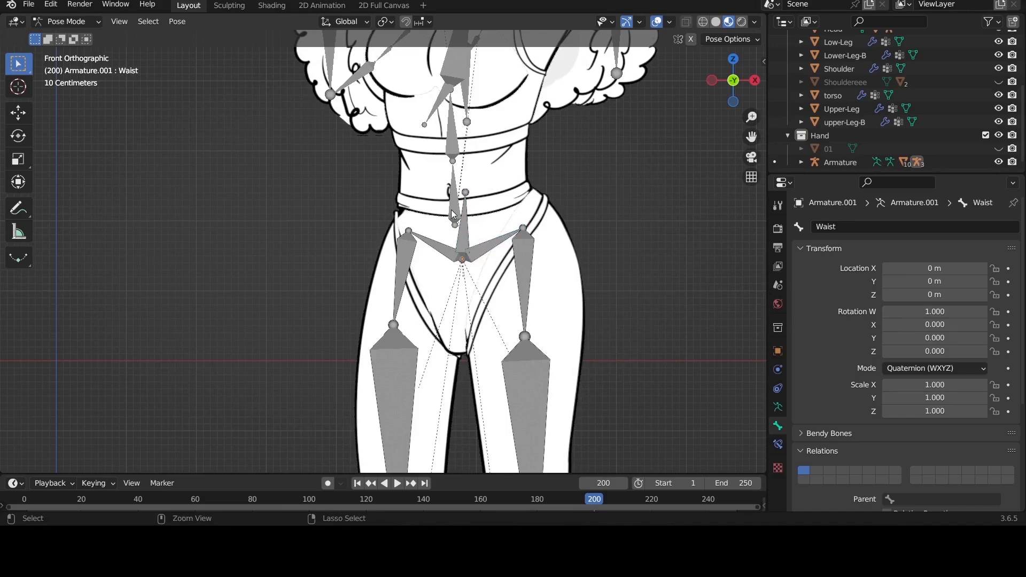
Step: Test-move Armature.001 as a whole in Object Mode, cancel the move, and select it together with Armature as the active object
key("ctrl+Tab")
left_click(453, 216)
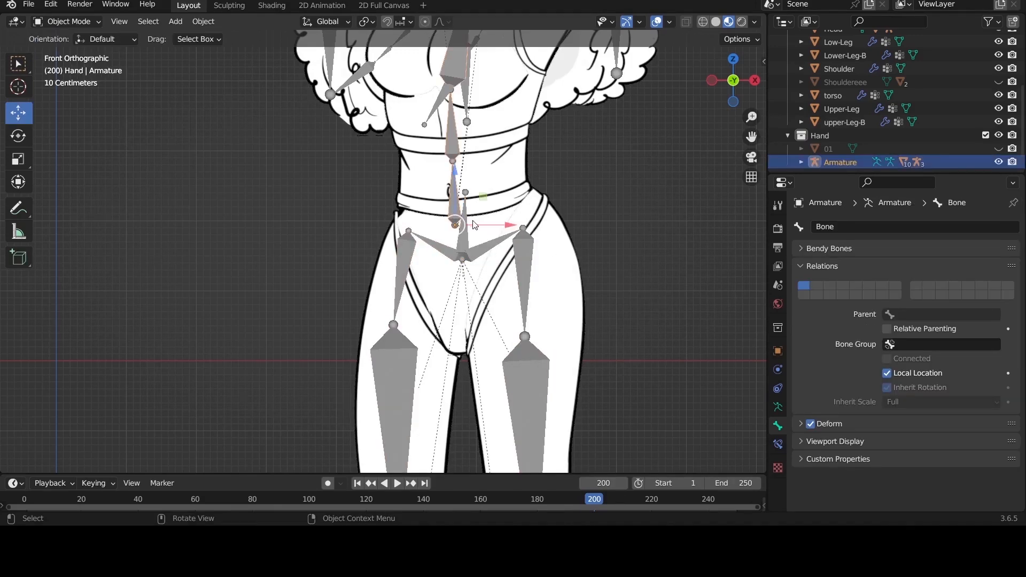
left_click(469, 243)
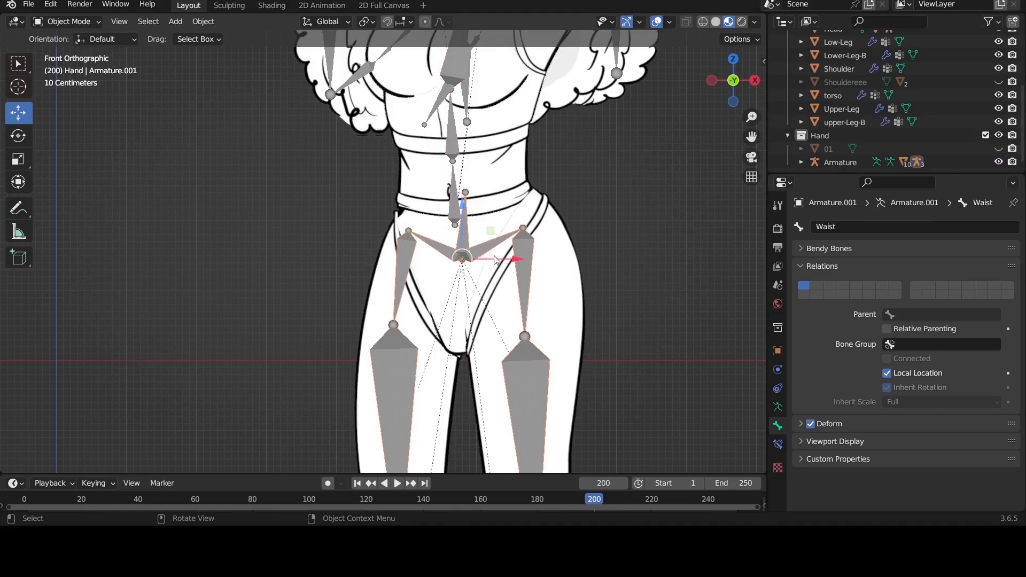
key("g")
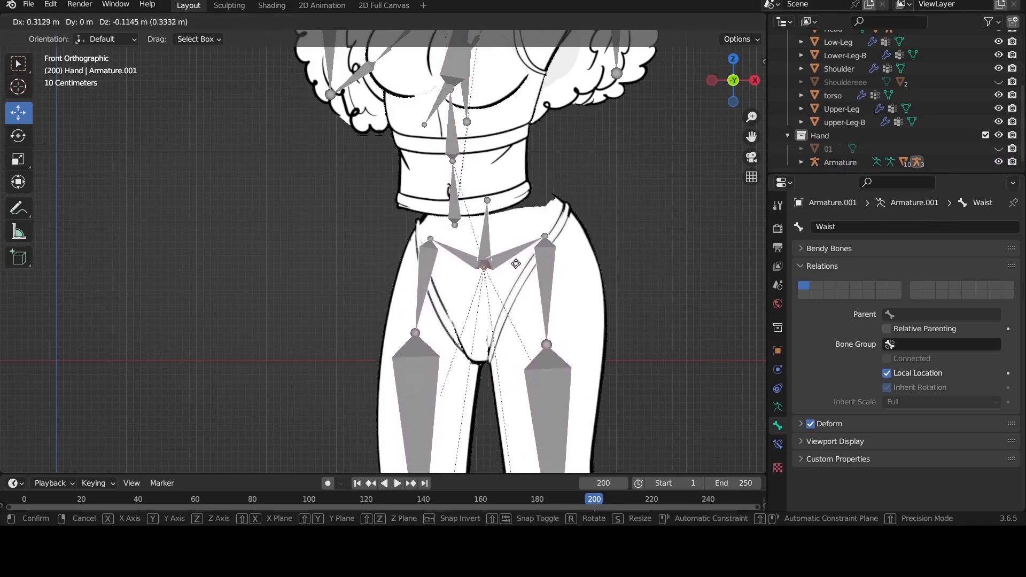
left_click(494, 257)
left_click(463, 243)
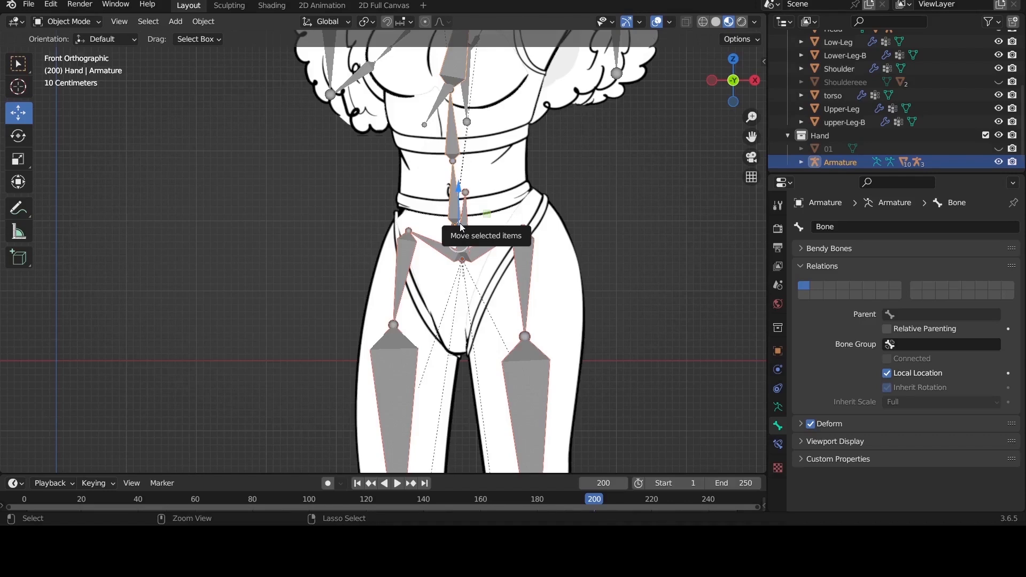
Step: Try to parent Armature's lowest spine bone to the Waist bone with the Bone option in Pose Mode, test-moving the spine bone between attempts
key("ctrl+Tab")
left_click(458, 215)
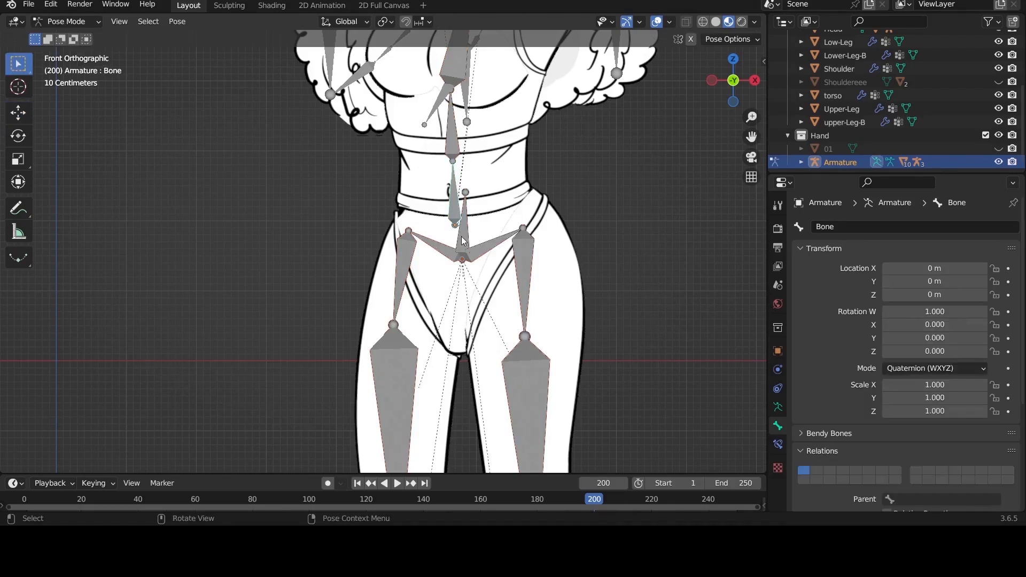
left_click(463, 236, "shift")
key("ctrl+p")
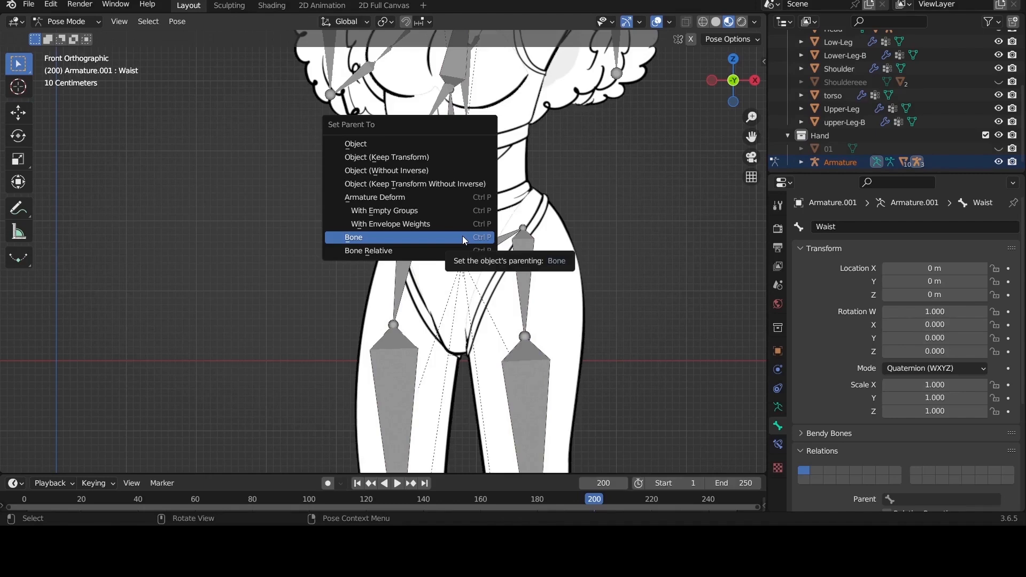
left_click(400, 240)
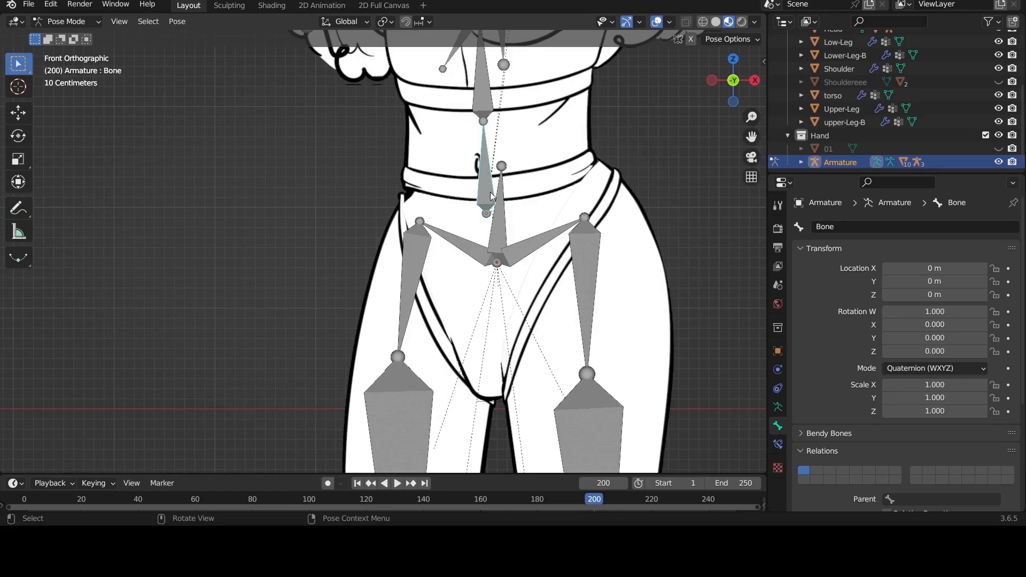
key("g")
key("Escape")
left_click(501, 230, "shift")
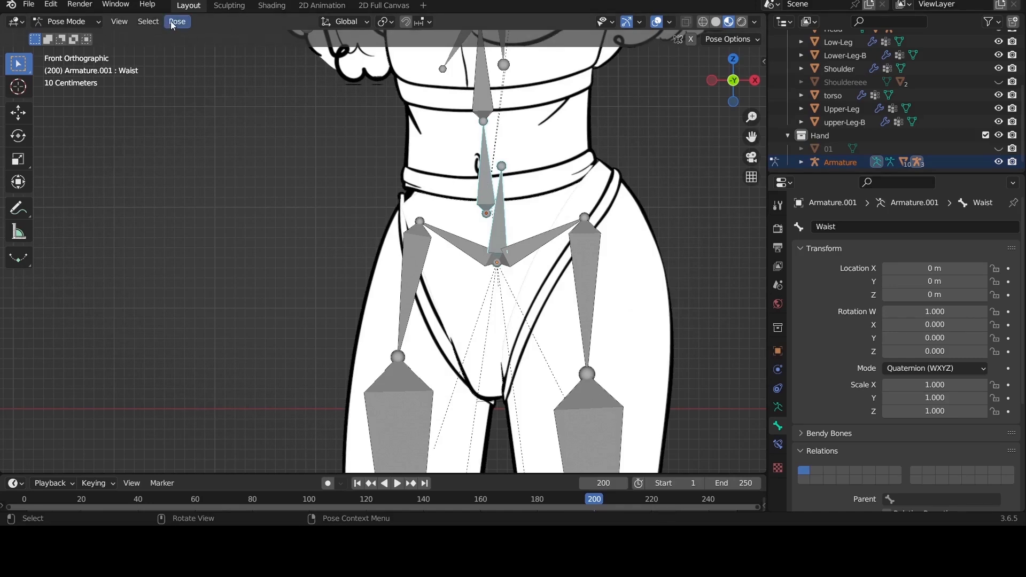
key("ctrl+p")
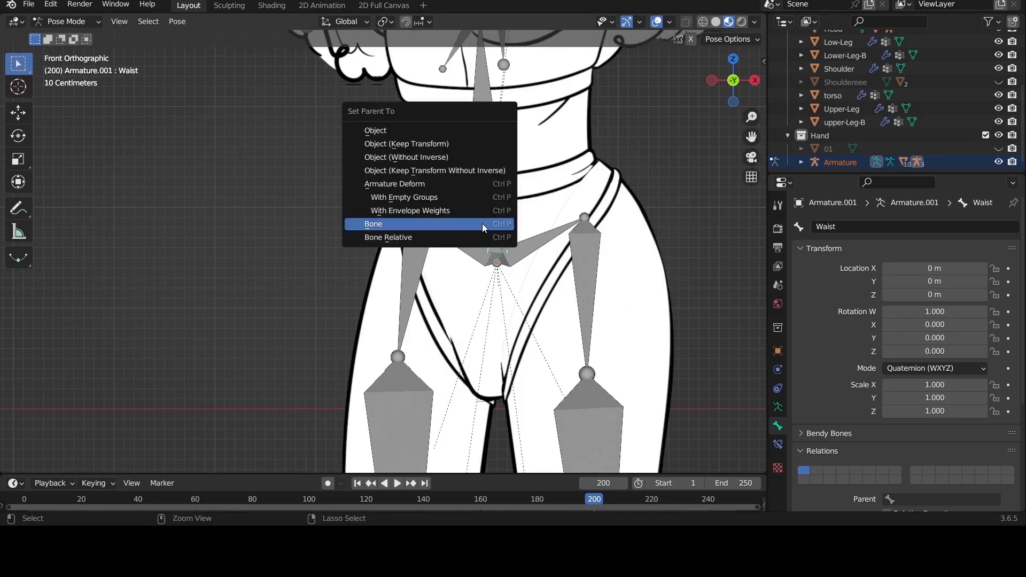
left_click(482, 226)
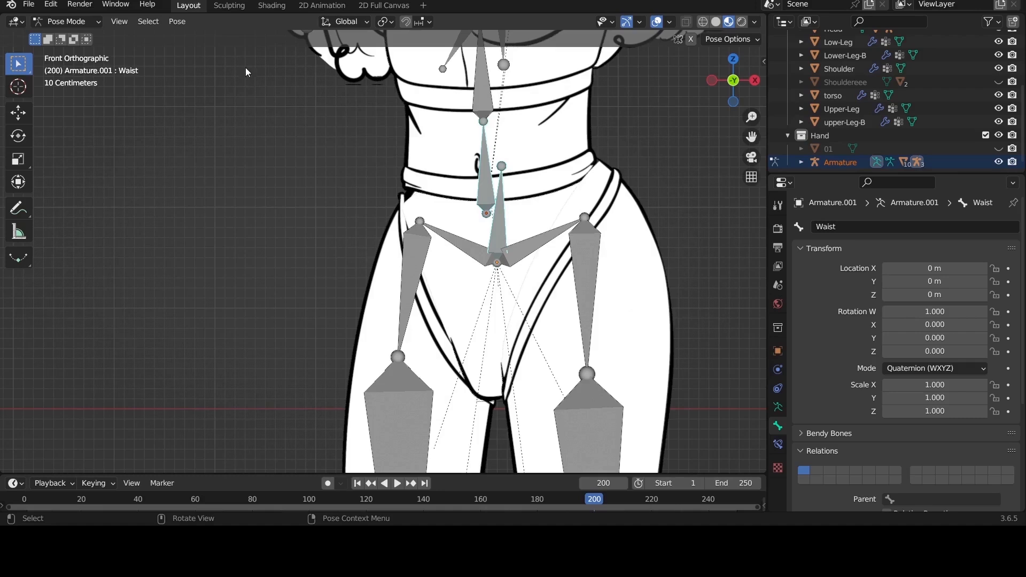
Step: Clear the existing parent relationship between Armature and Armature.001 with Clear Parent
left_click(177, 22)
mouse_move(222, 231)
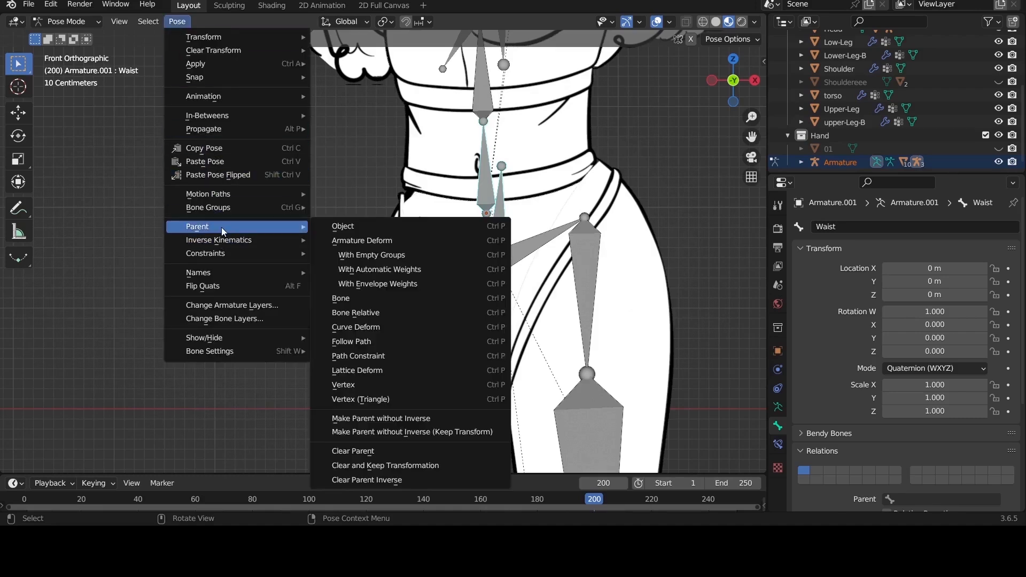
left_click(396, 451)
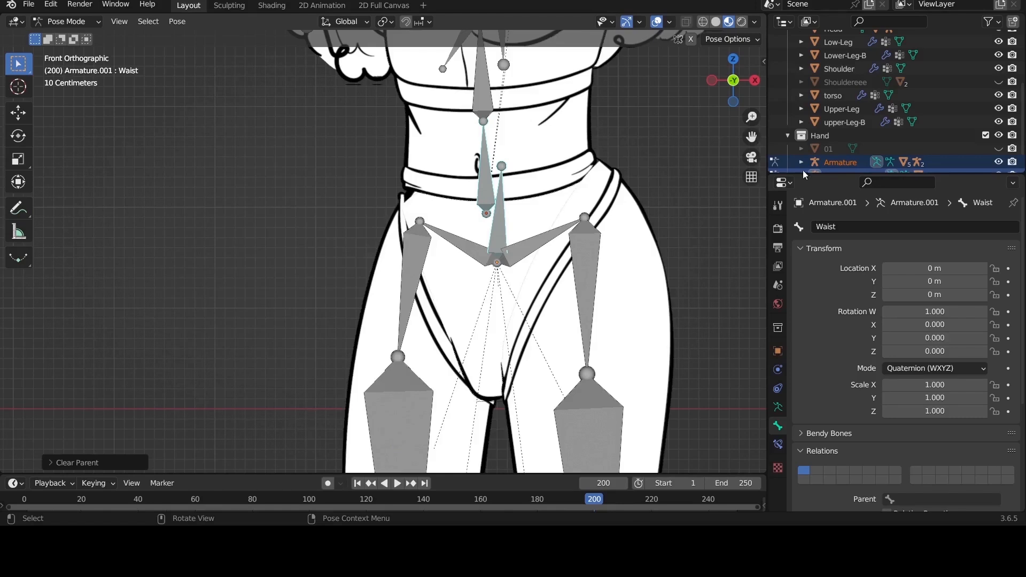
scroll(835, 142, "down", 1)
left_click(849, 158, "ctrl")
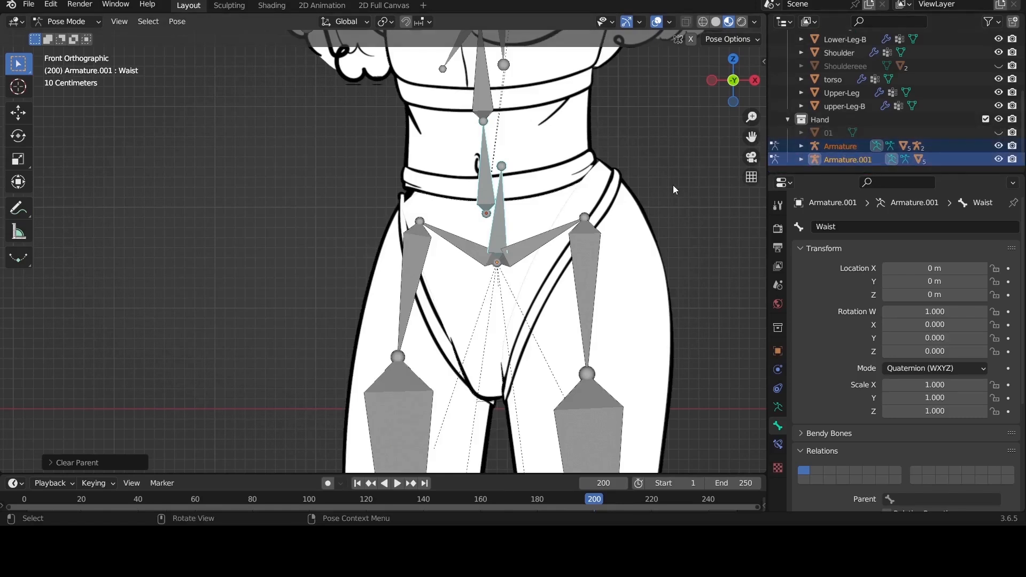
Step: Parent Armature's lowest spine bone to the Waist bone with the Bone option, and test-move the Waist bone, cancelling the move
left_click(502, 206)
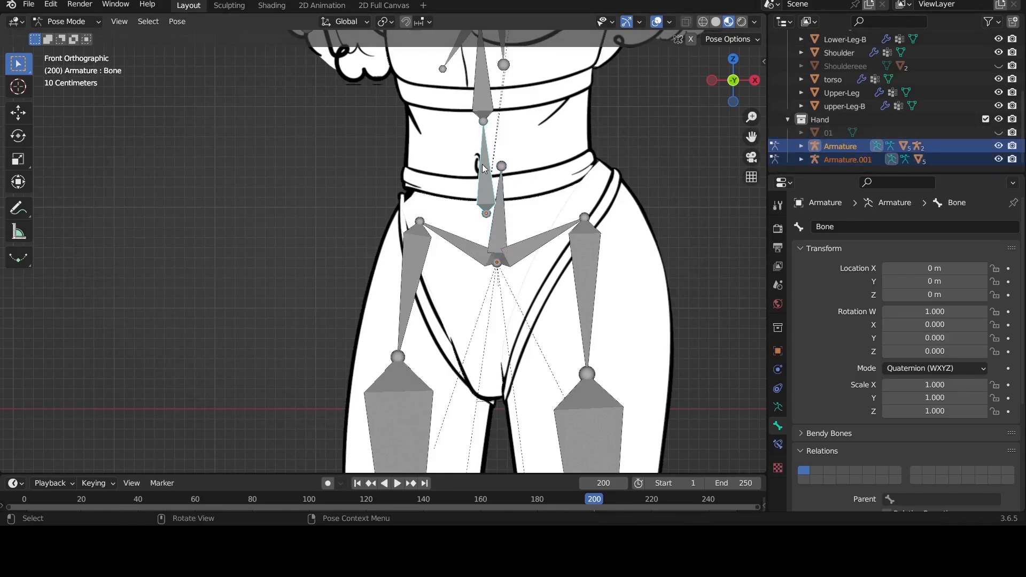
left_click(502, 219)
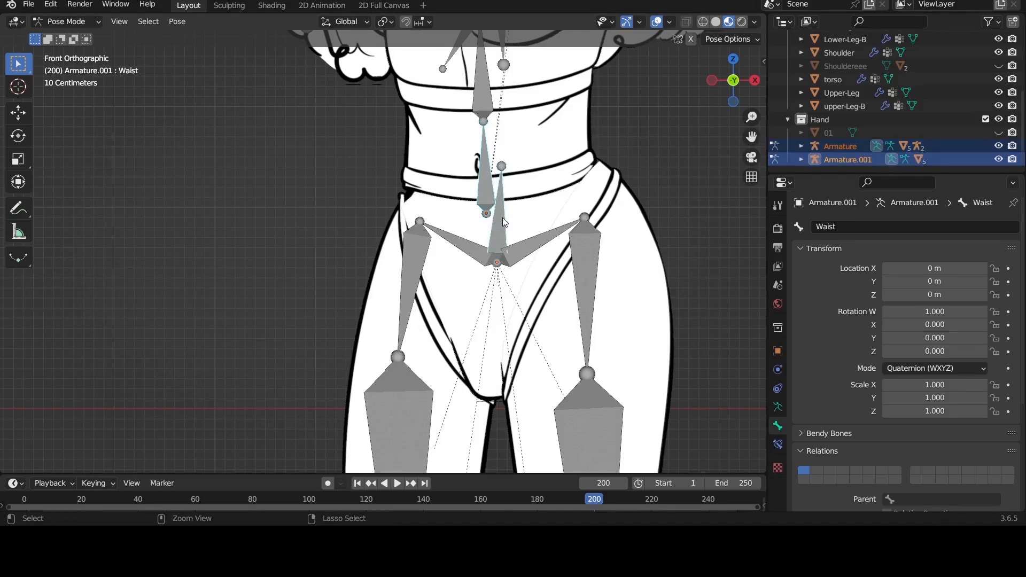
key("ctrl+p")
left_click(502, 217)
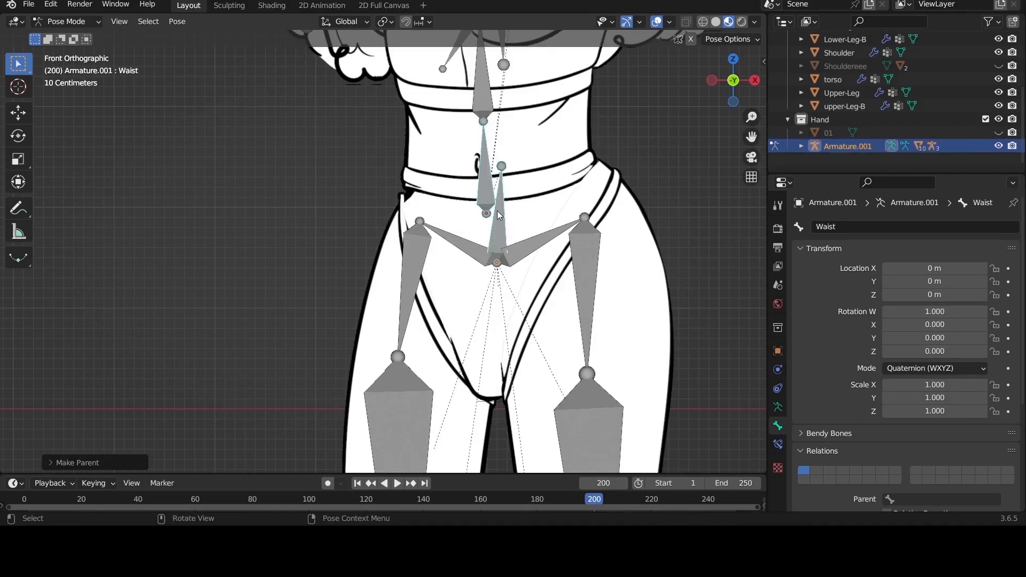
key("g")
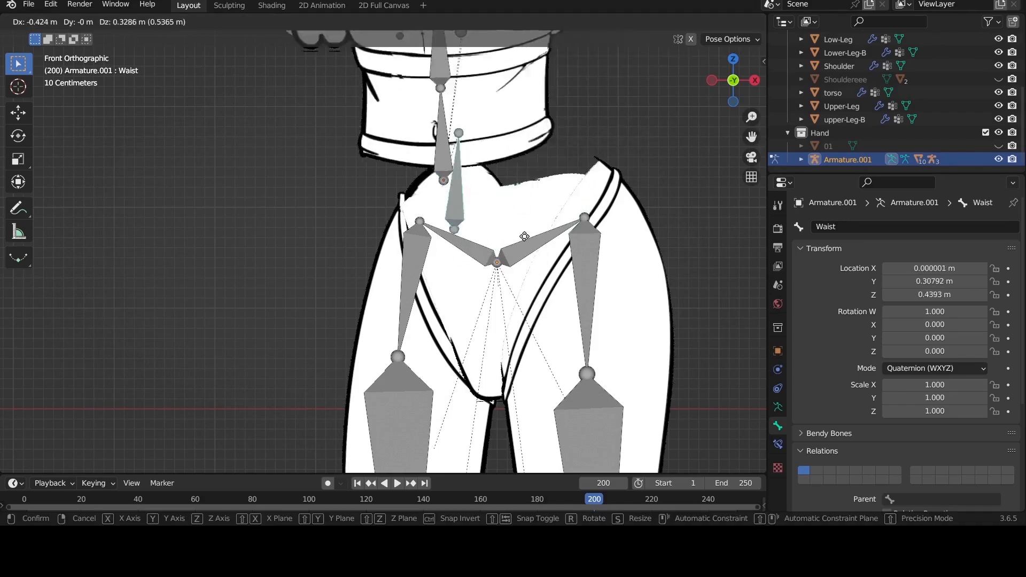
right_click(507, 196)
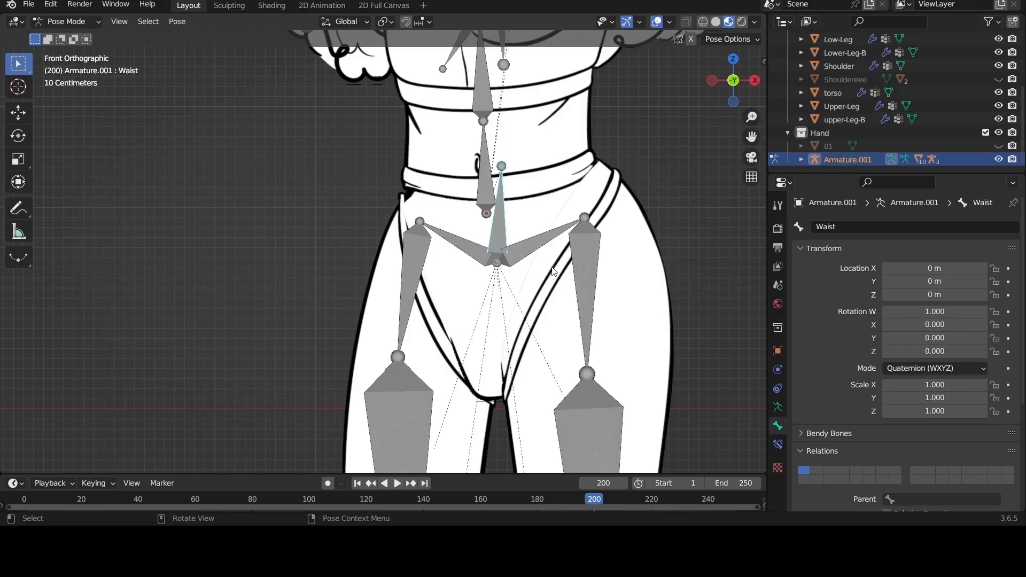
Step: In Edit Mode of Armature.001, parent the hip bone on the left side of the drawing to the Waist bone with Keep Offset
key("ctrl+Tab")
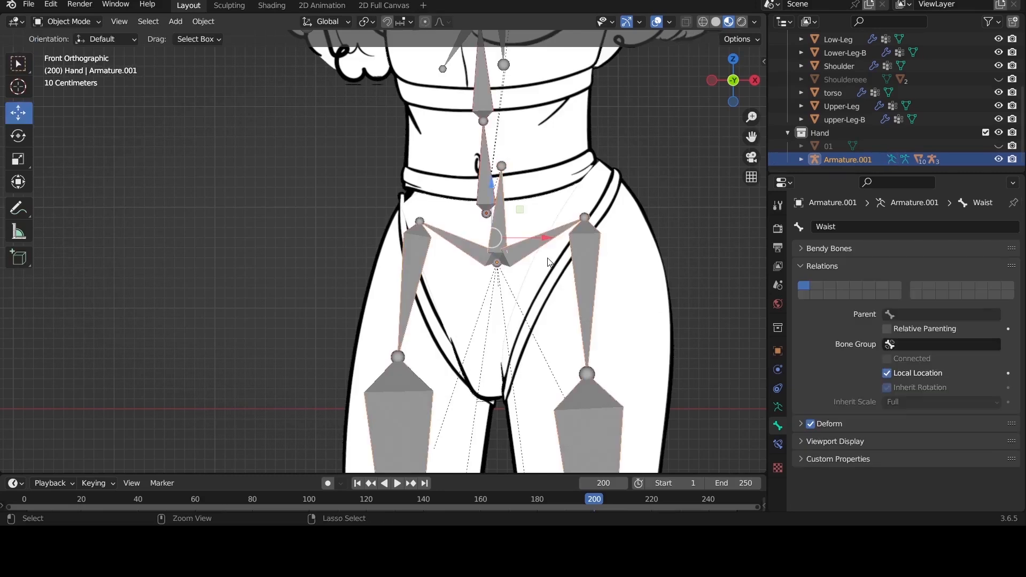
left_click(496, 236)
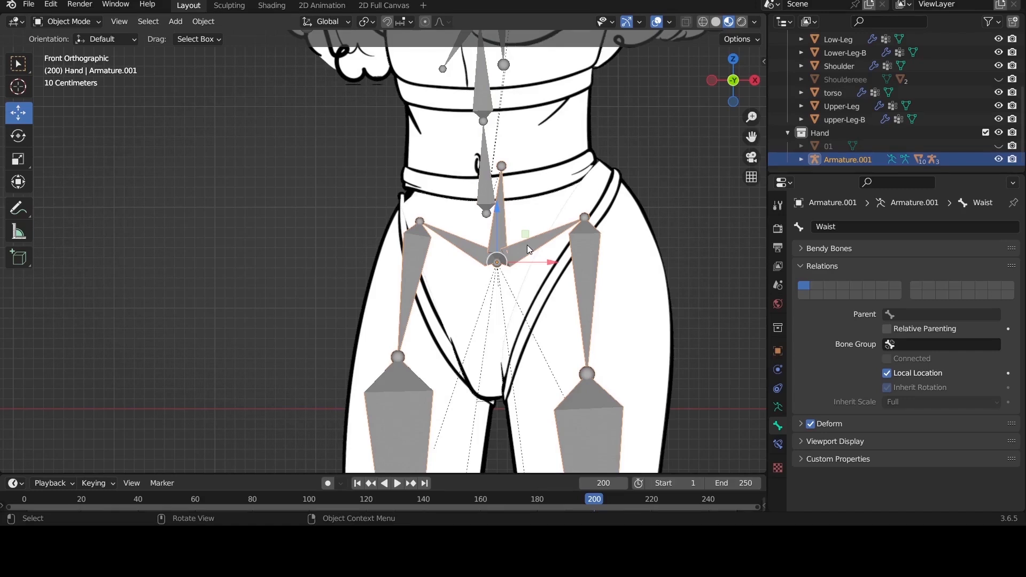
key("Tab")
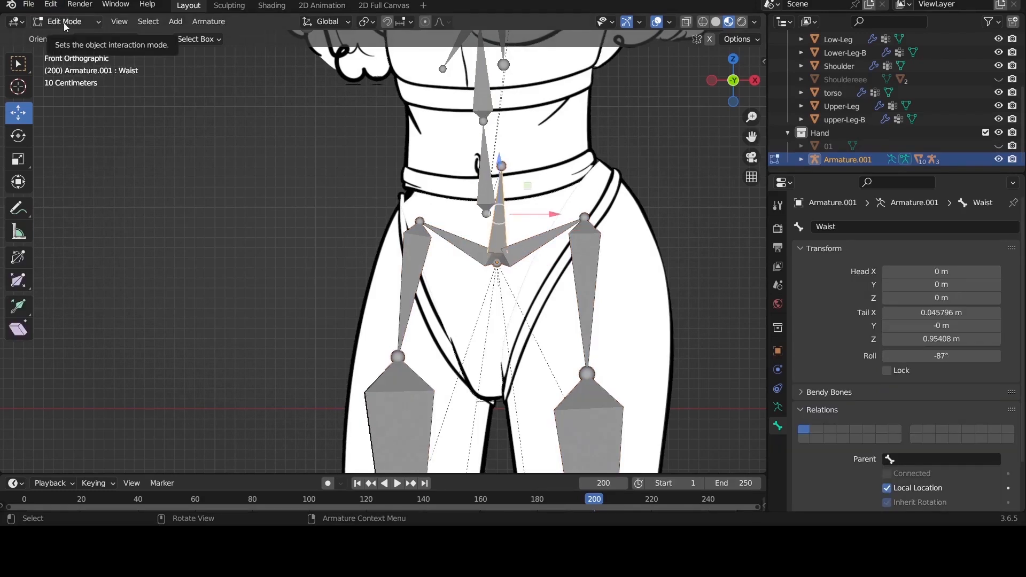
left_click(453, 242)
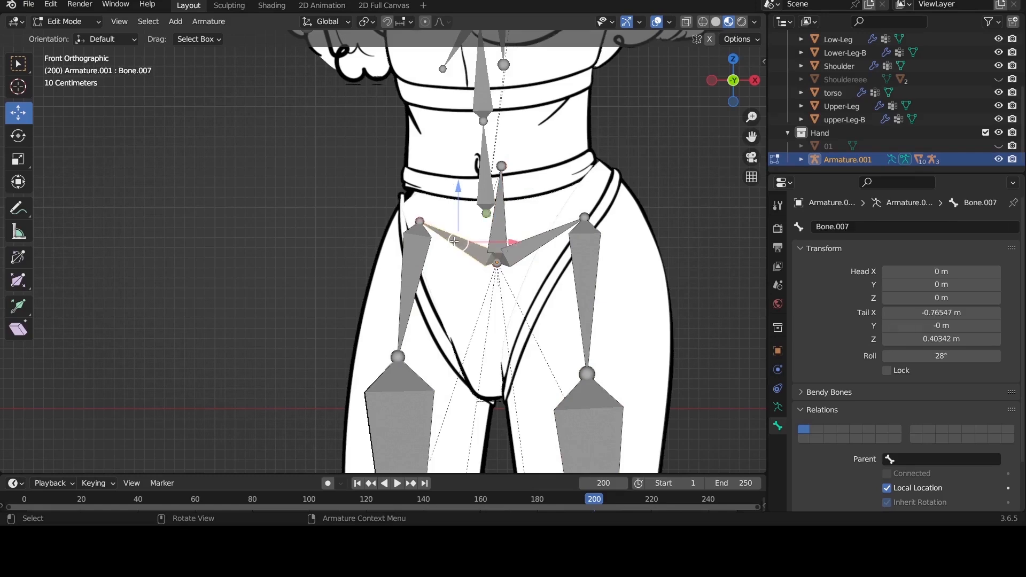
left_click(500, 224, "shift")
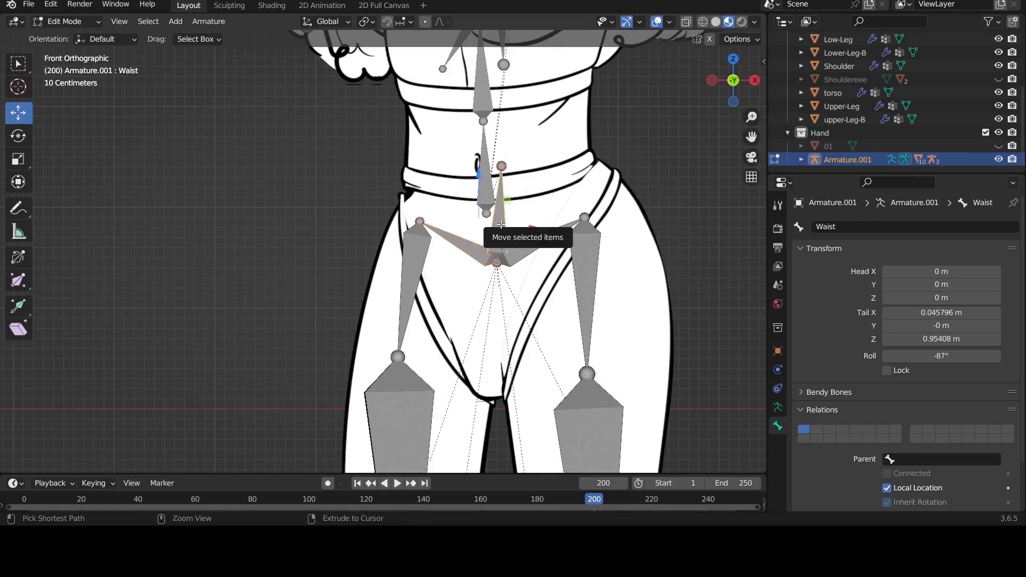
key("ctrl+p")
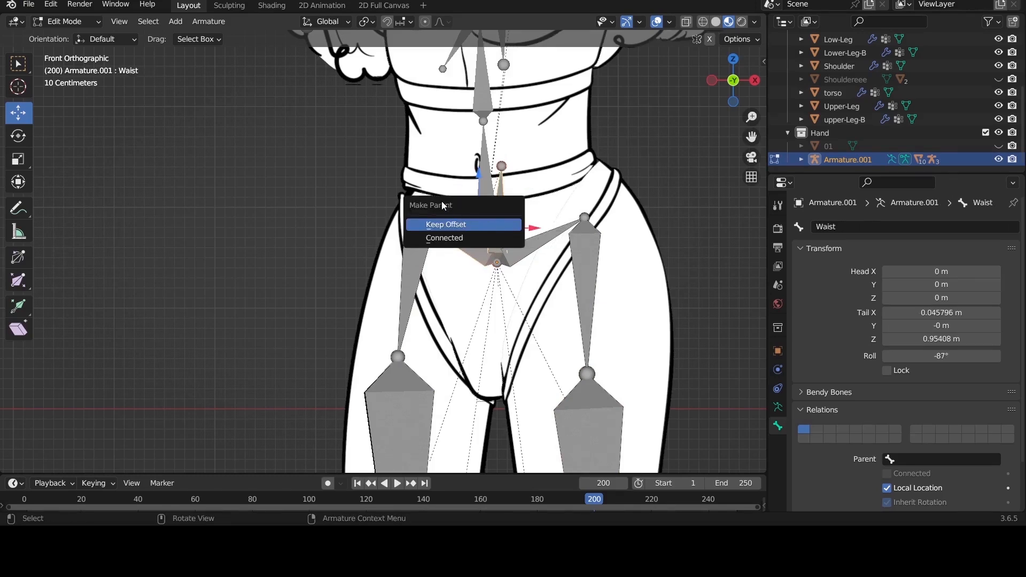
left_click(460, 224)
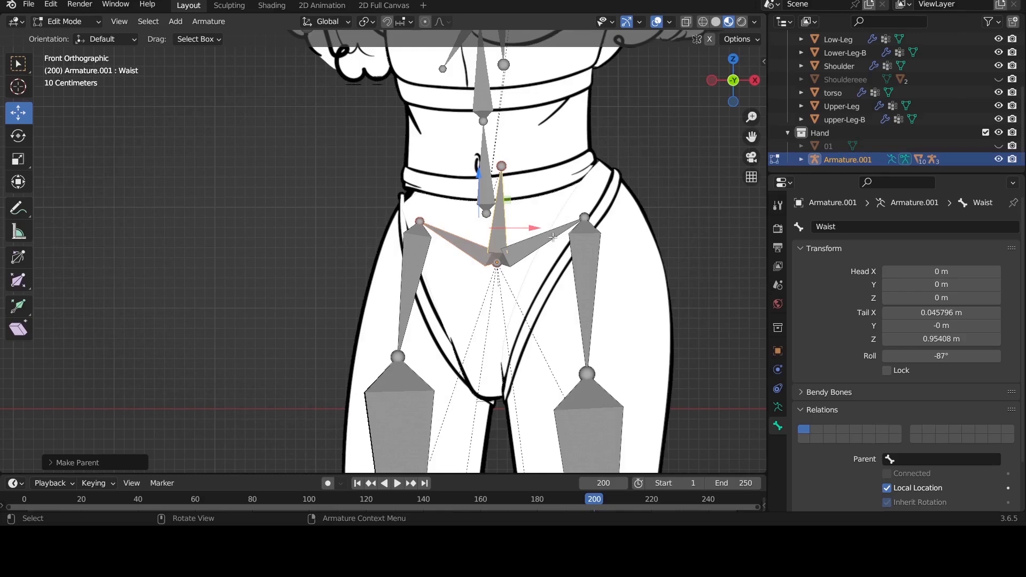
Step: Parent the hip bone on the right side of the drawing to the Waist bone with Keep Offset
left_click(551, 239)
left_click(500, 223, "shift")
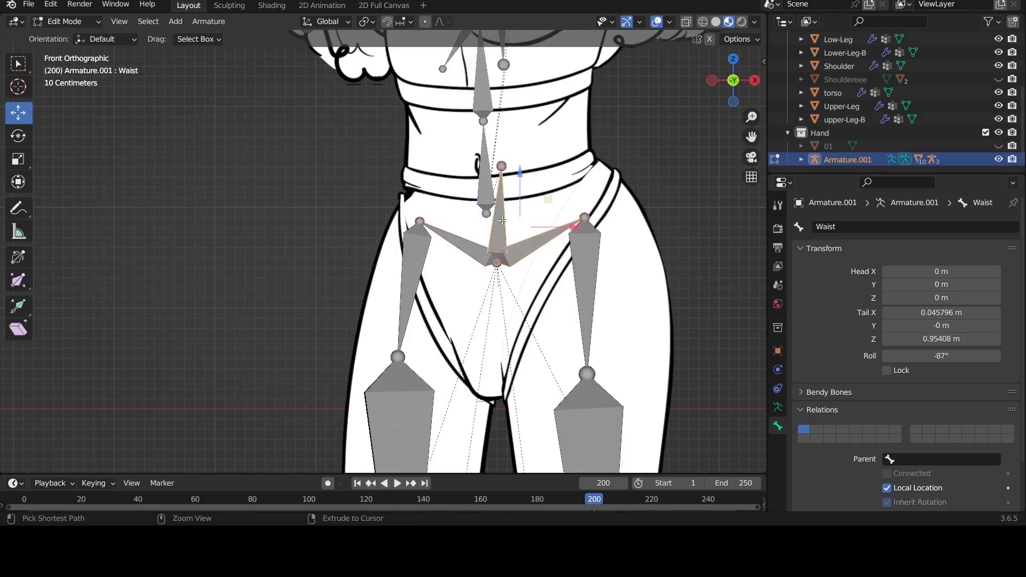
key("ctrl+p")
left_click(503, 224)
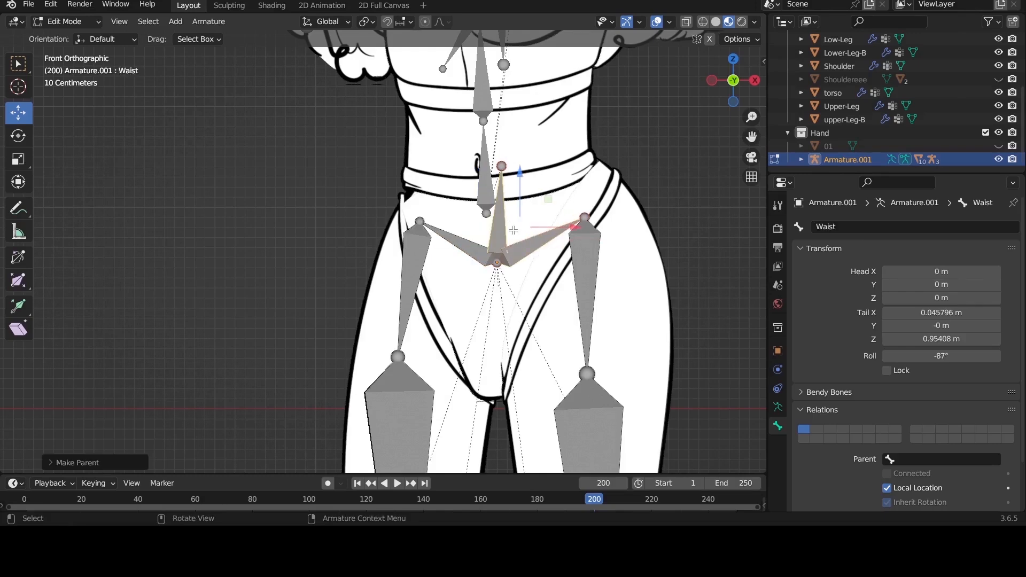
Step: Return Armature.001 to Pose Mode and check how the hips and upper body follow the Waist bone, cancelling the move
left_click(504, 227)
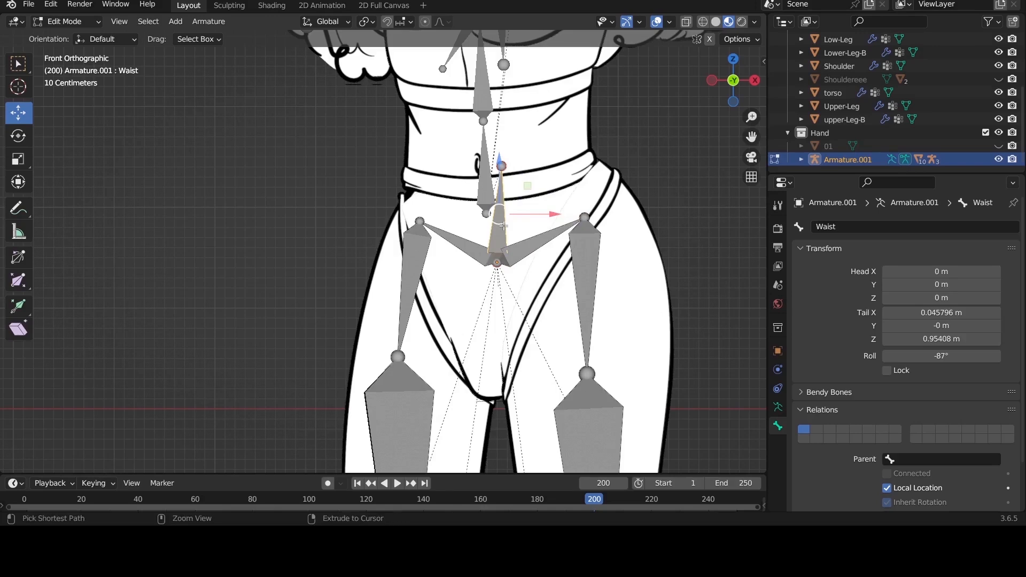
key("ctrl+Tab")
key("ctrl+Tab")
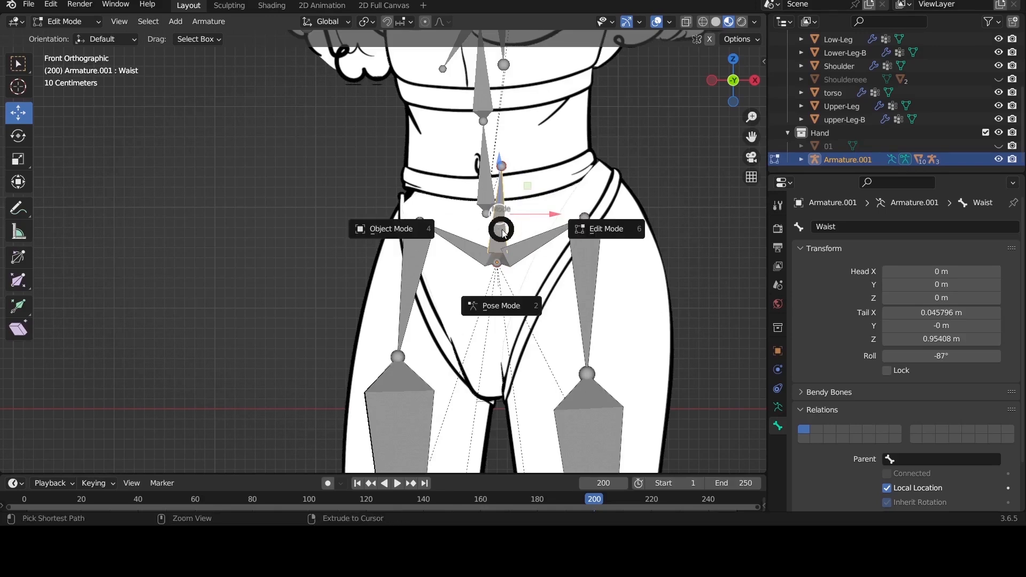
key("Tab")
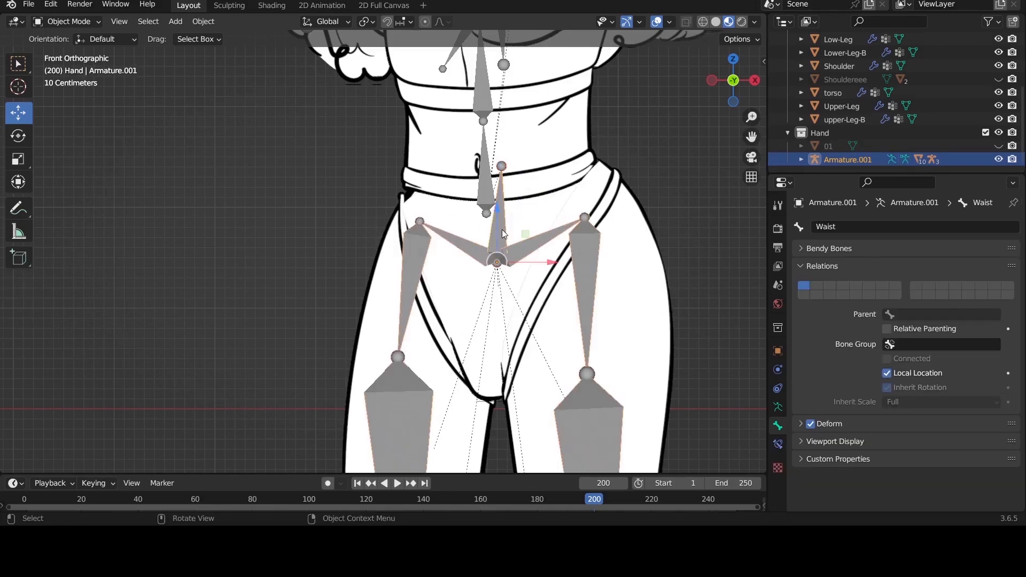
key("ctrl+Tab")
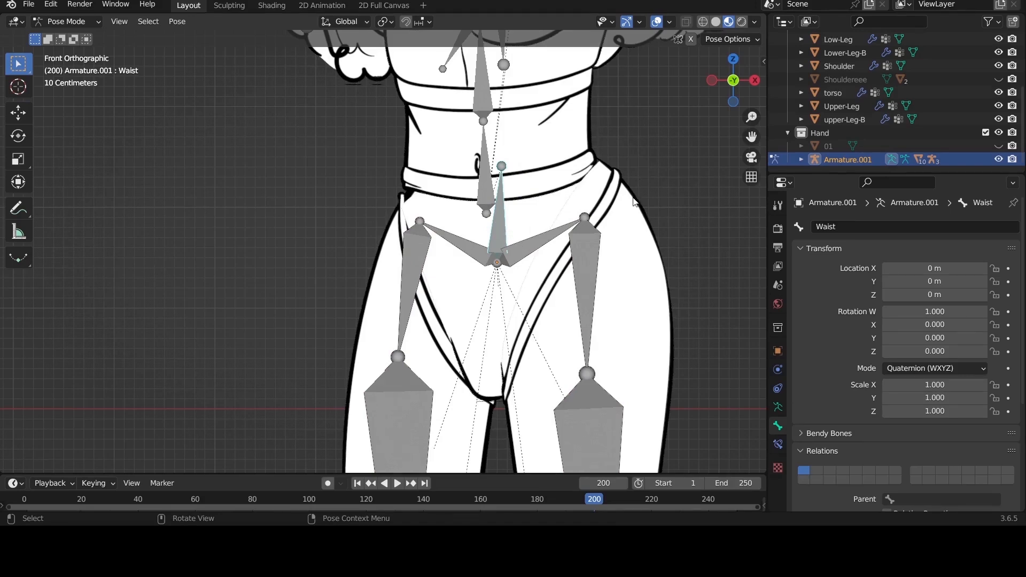
key("n")
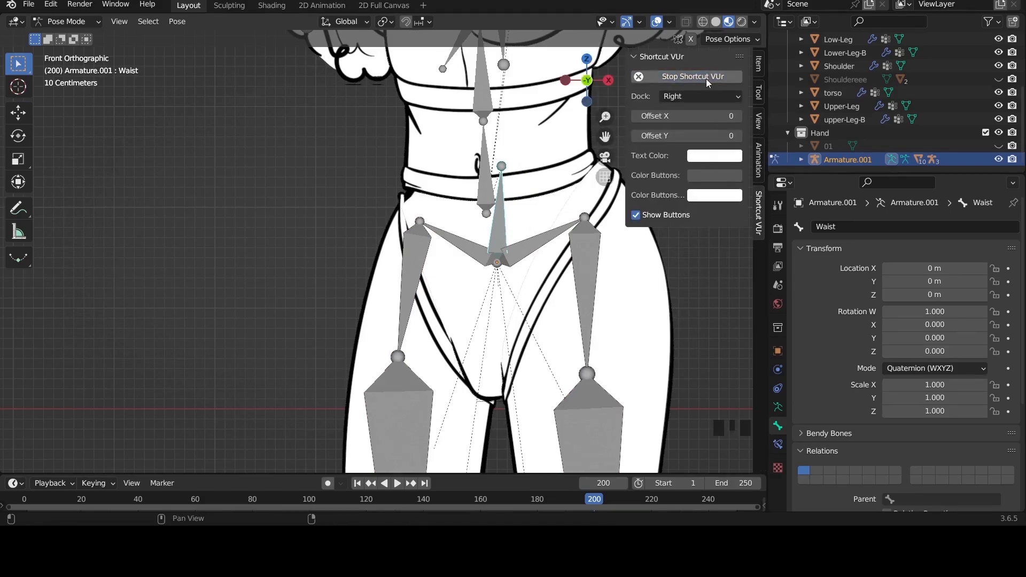
key("n")
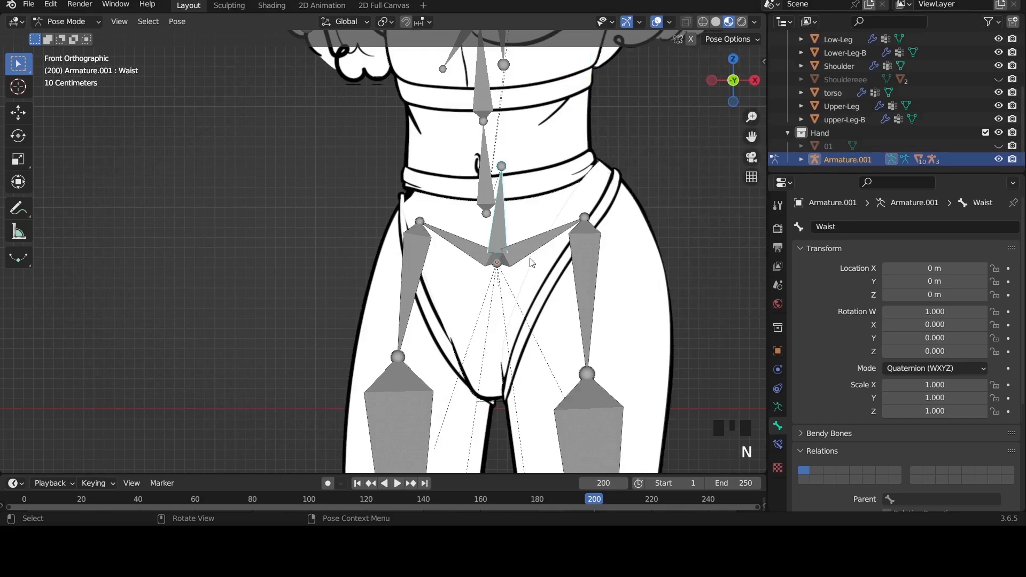
key("g")
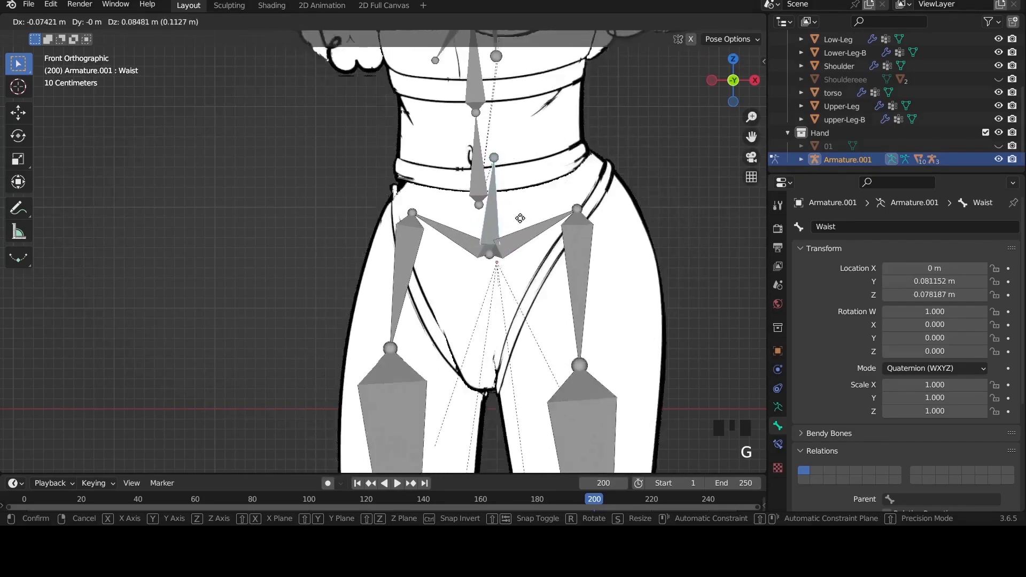
right_click(520, 238)
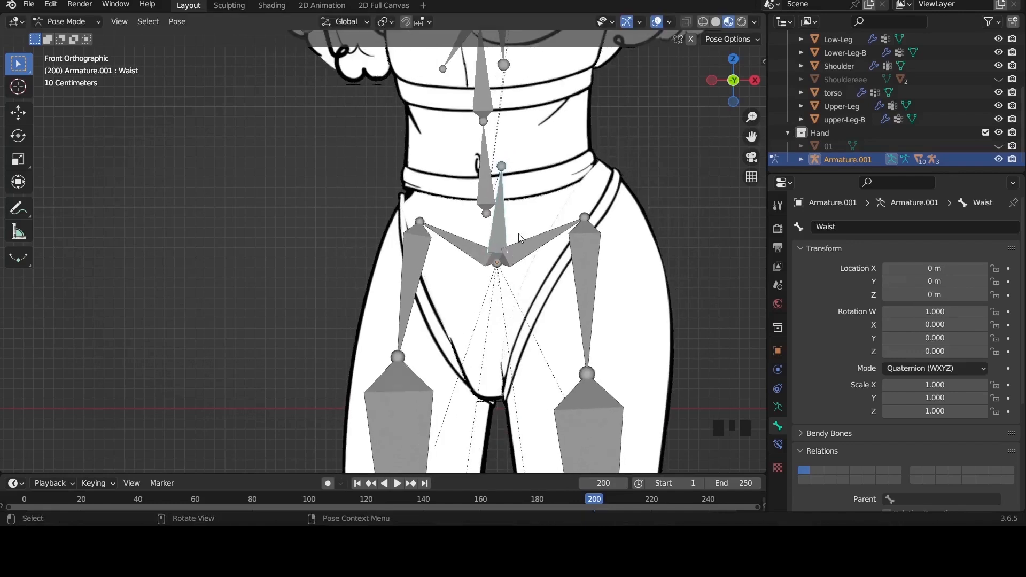
Step: Check how the whole character follows the Waist bone by test-moving it with overlays hidden, cancelling the move and restoring the overlays
scroll(588, 332, "down", 5)
left_click_drag(751, 137, 751, 32)
scroll(537, 272, "down", 5)
scroll(517, 274, "up", 3)
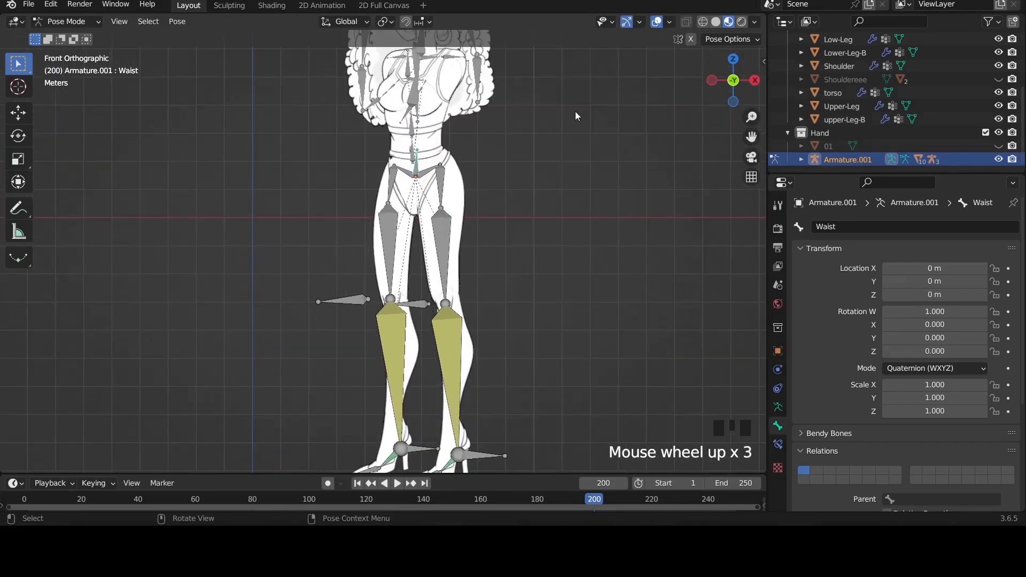
left_click(659, 21)
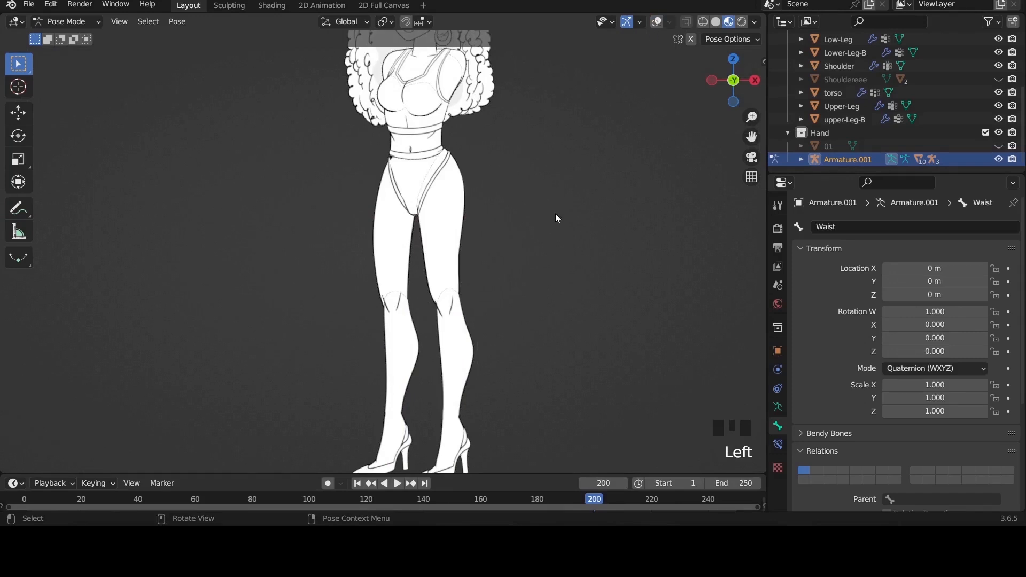
scroll(494, 161, "down", 2)
scroll(494, 161, "up", 1)
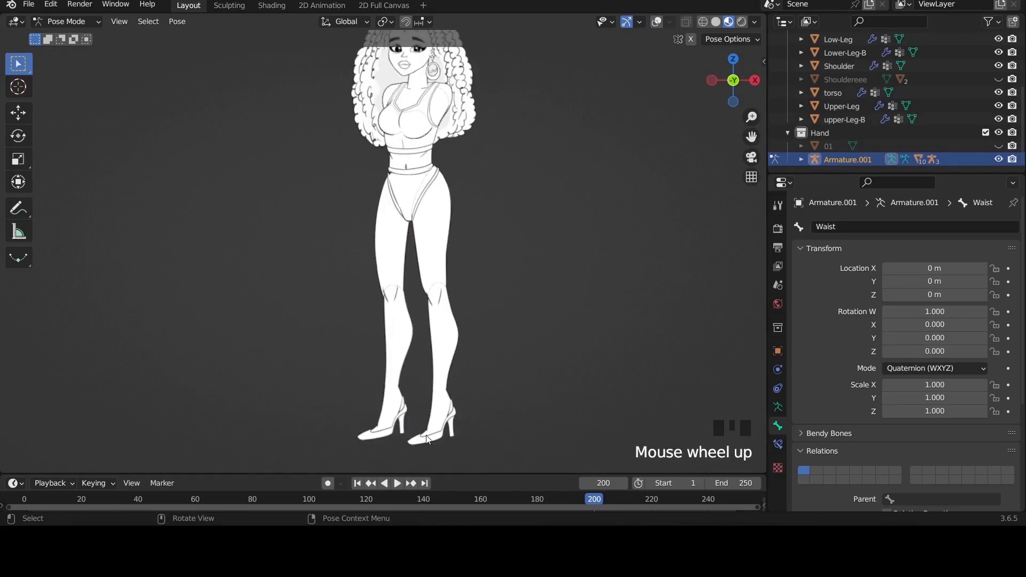
key("g")
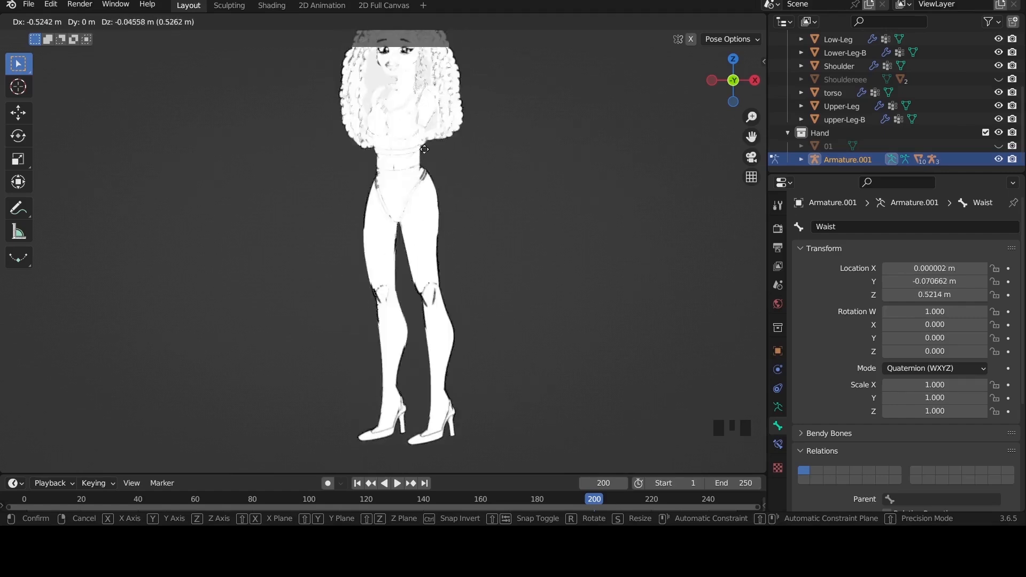
right_click(429, 180)
scroll(659, 35, "up", 2)
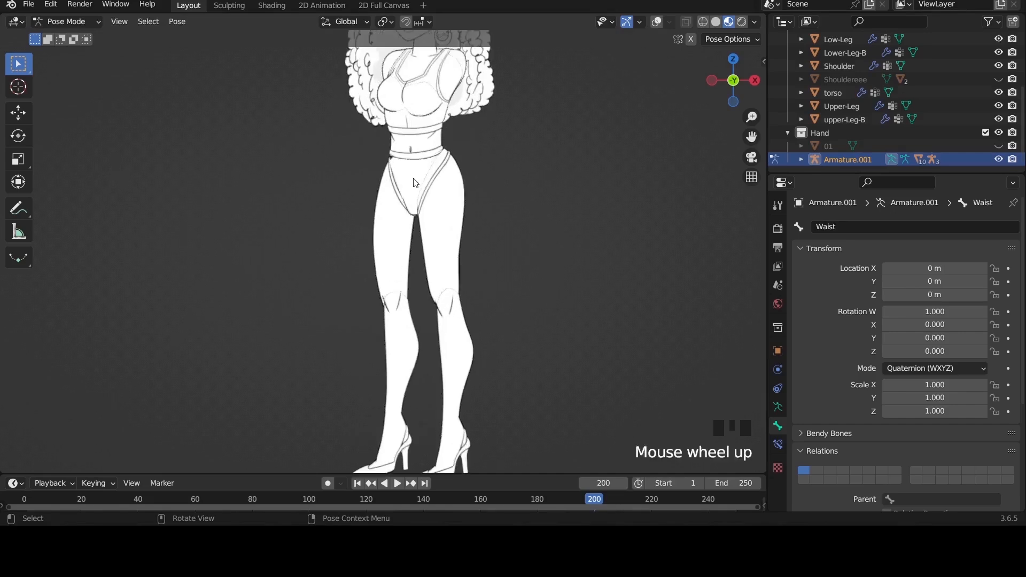
left_click(656, 22)
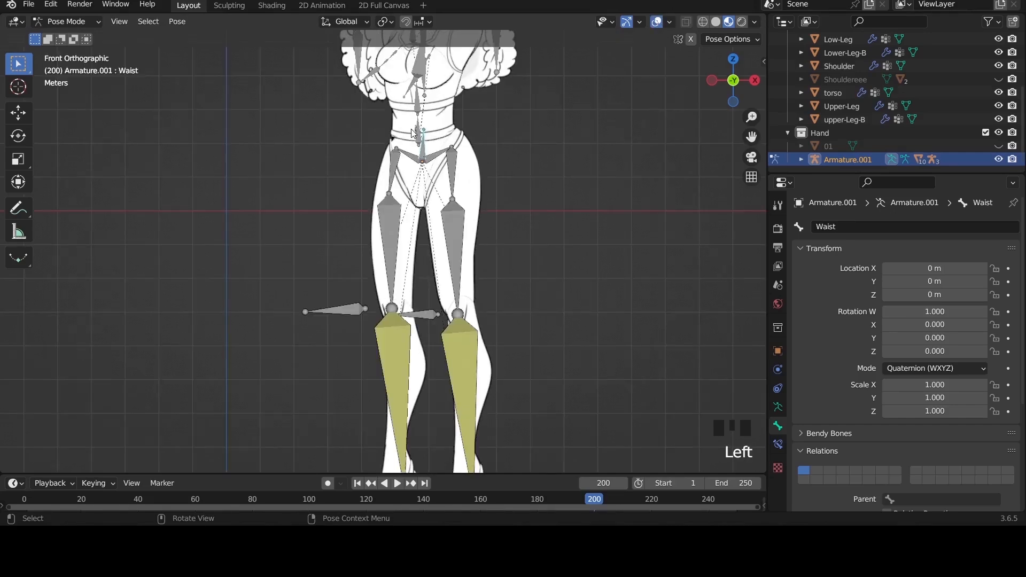
Step: Switch from Armature.001 to the upper-body Armature in Pose Mode and test-rotate its second spine bone, cancelling the rotation
key("ctrl+Tab")
left_click(417, 118)
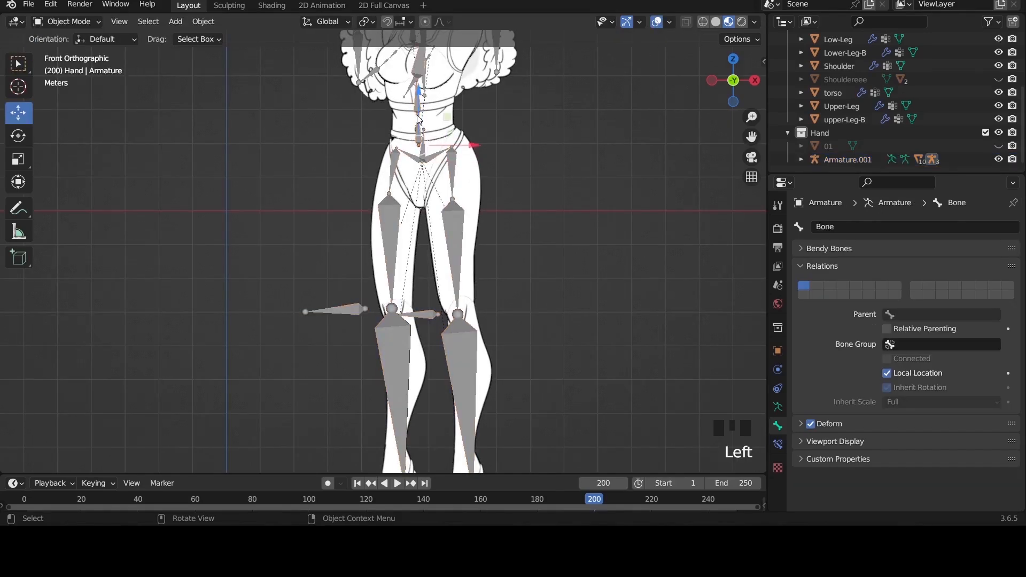
key("ctrl+Tab")
left_click(426, 120)
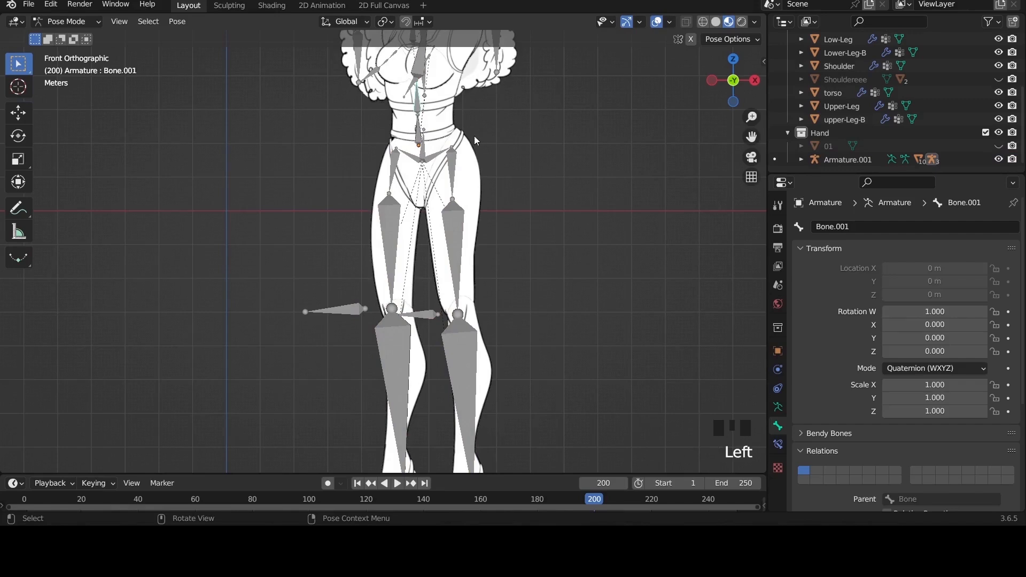
key("r")
right_click(484, 91)
Step: Hide the overlays, test-rotate the second spine bone to check the upper body's bend, cancel the rotation and restore the overlays
left_click_drag(751, 137, 778, 251)
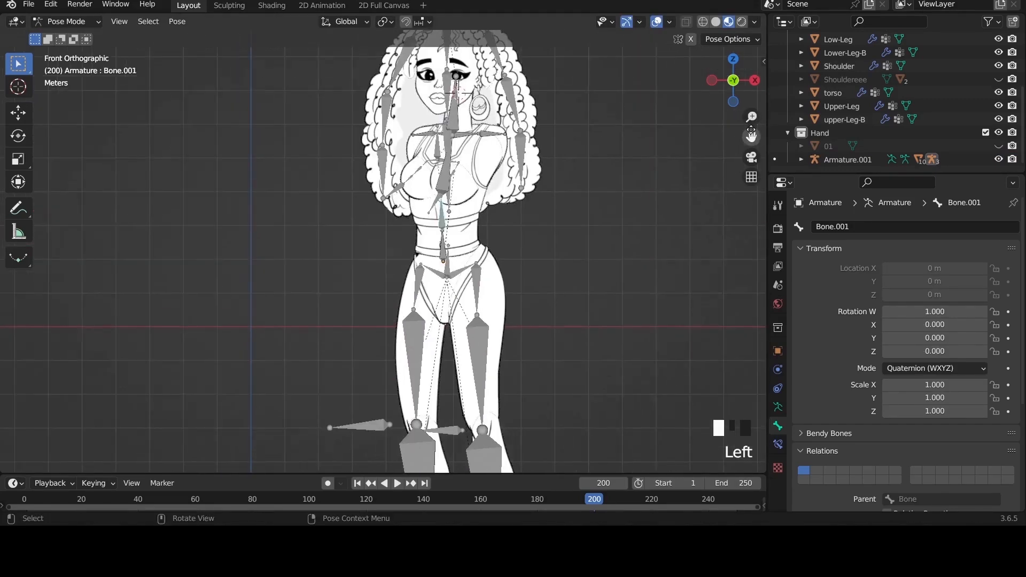
left_click_drag(751, 137, 751, 203)
left_click(657, 22)
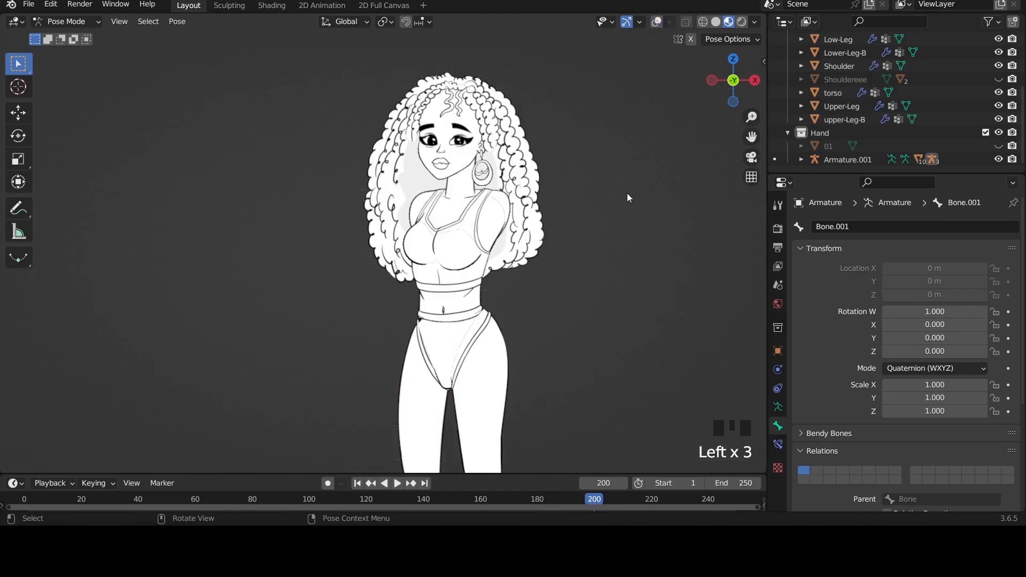
key("r")
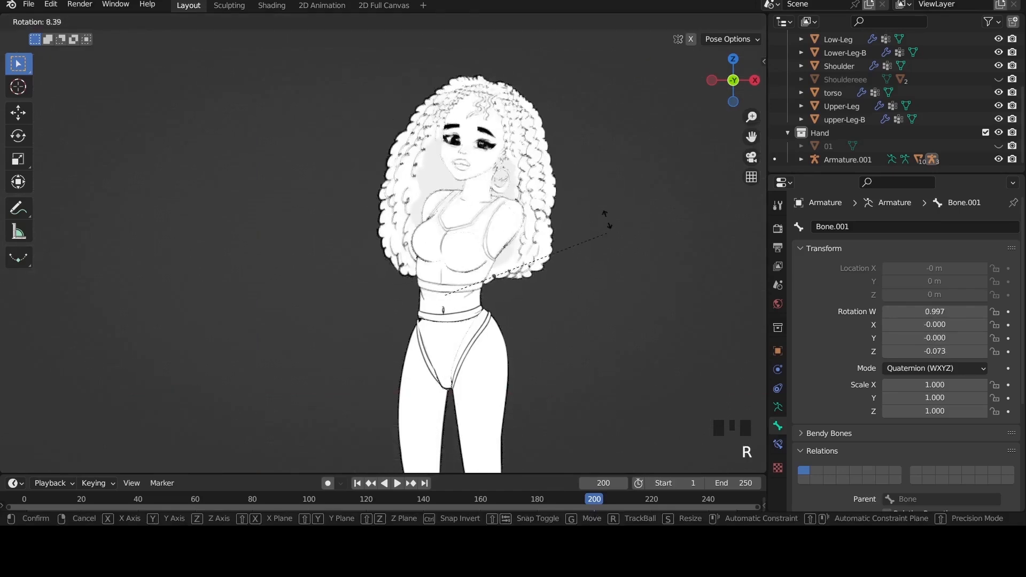
right_click(591, 151)
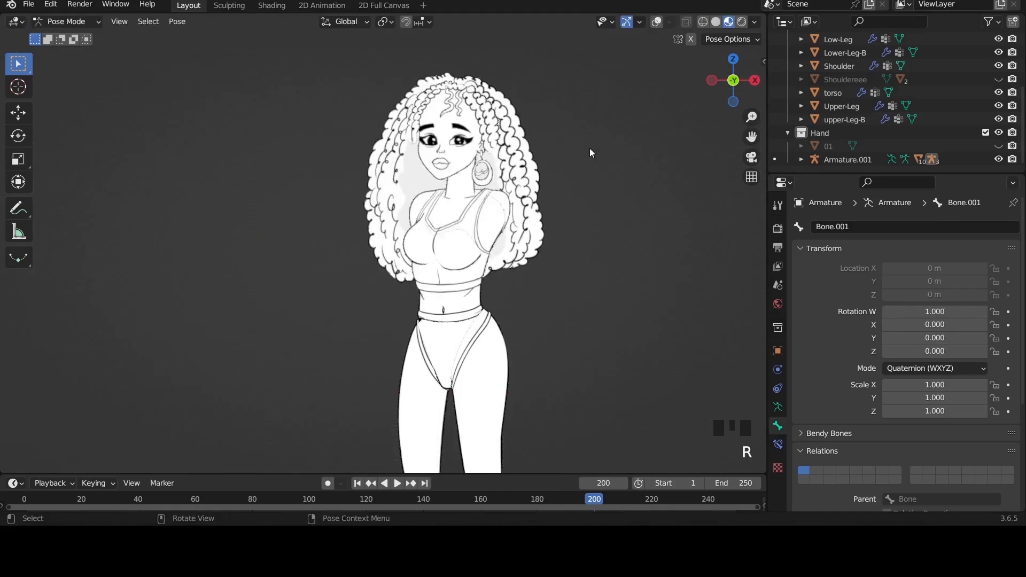
left_click(657, 22)
Step: Test-rotate the shoulder bone on the right side of the drawing with overlays hidden, cancelling the rotation and restoring the overlays
left_click(443, 217)
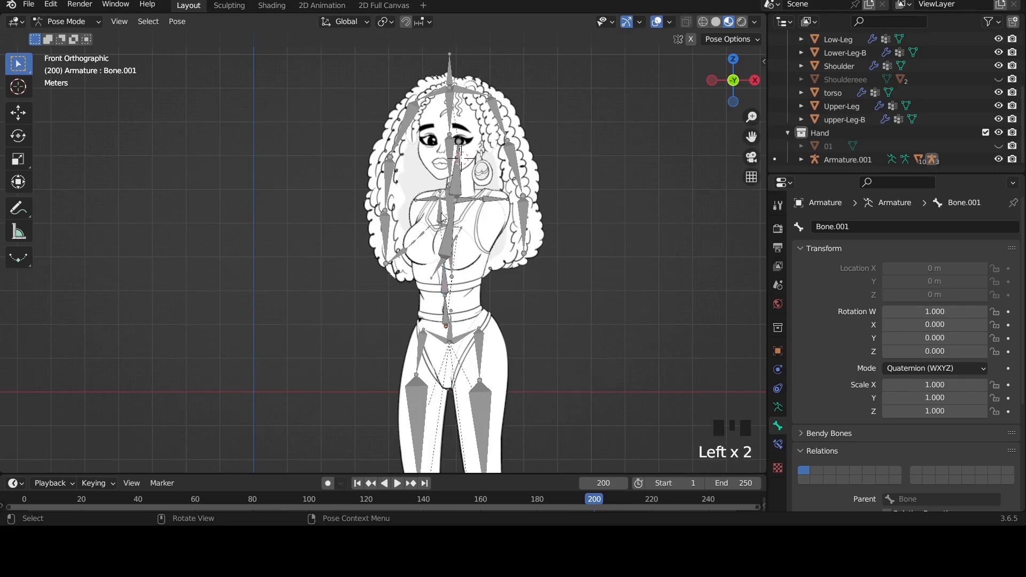
left_click(492, 203)
left_click(656, 22)
key("r")
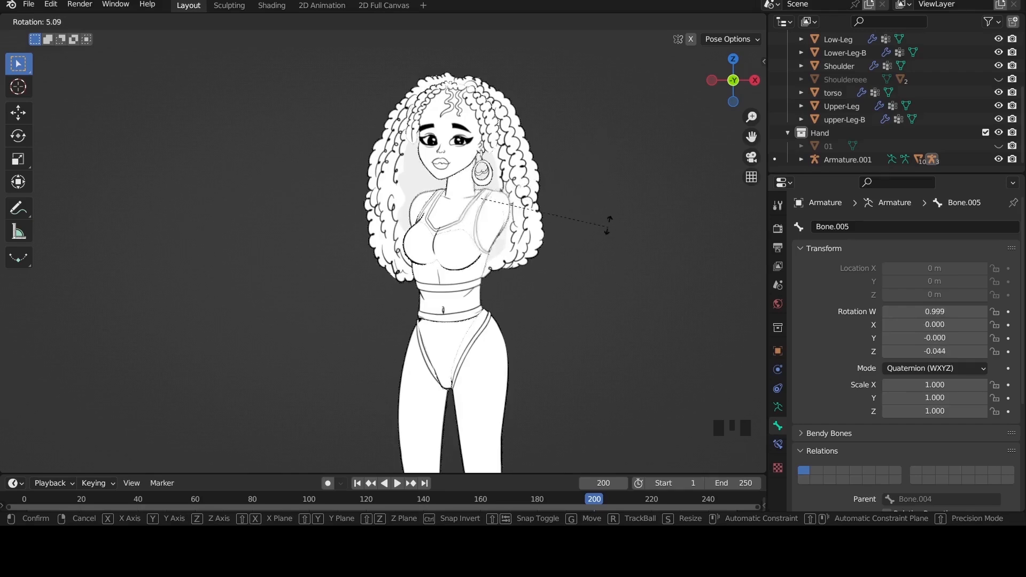
right_click(608, 214)
scroll(608, 208, "down", 4)
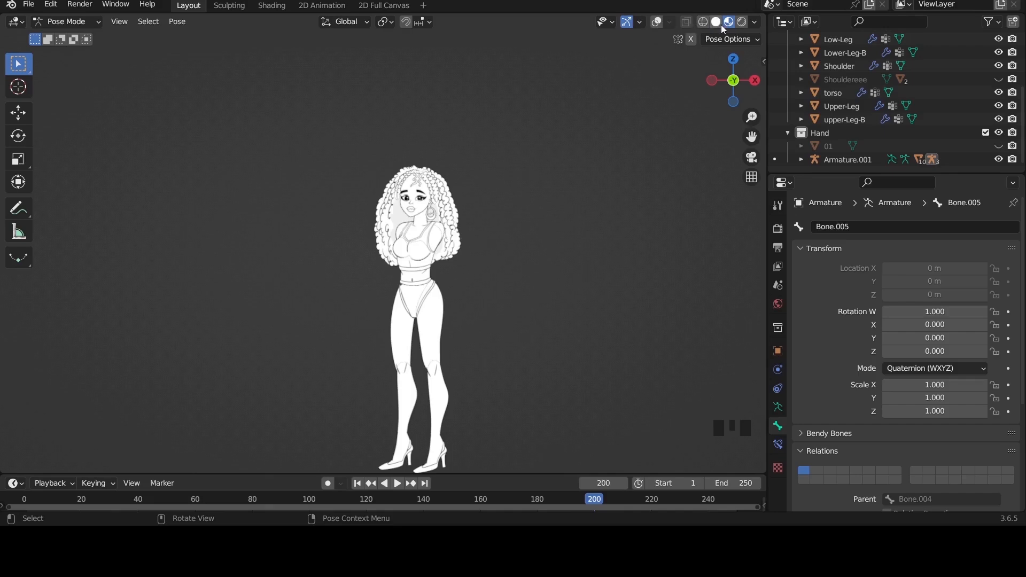
left_click(656, 22)
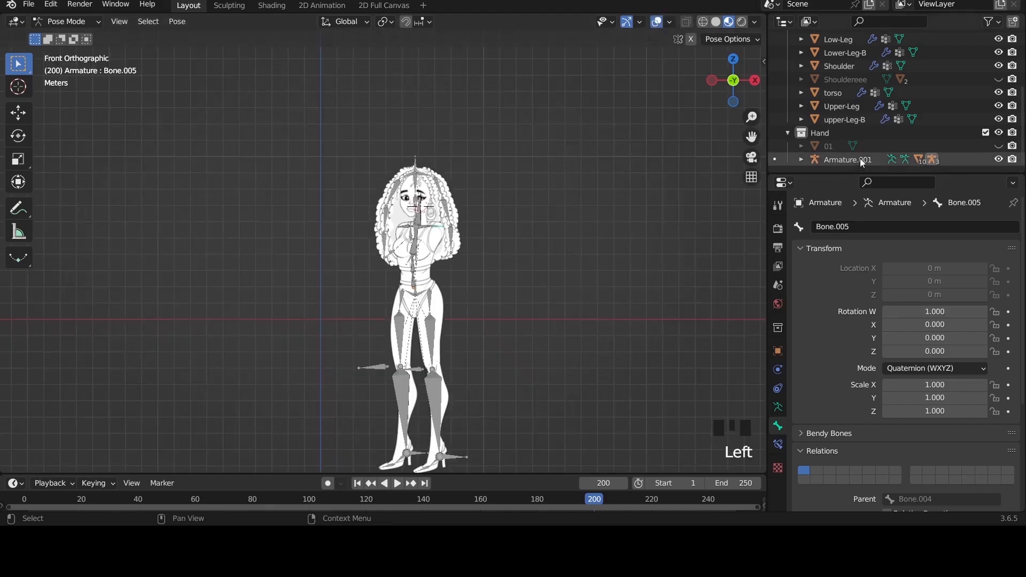
Step: Find the hidden Shouldereee upper-arm object in the Char collection and make it visible
scroll(861, 152, "down", 5)
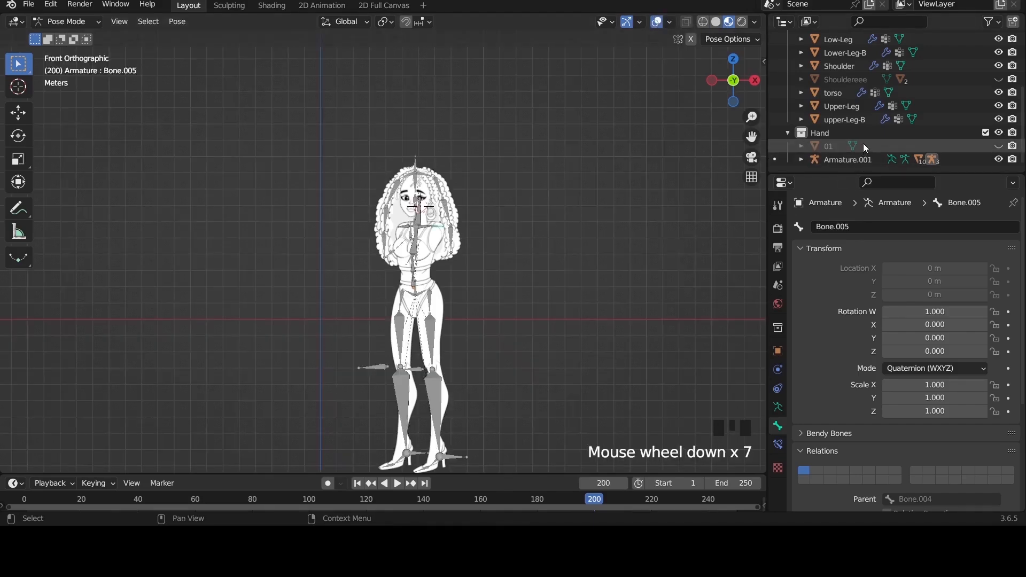
scroll(565, 243, "up", 4)
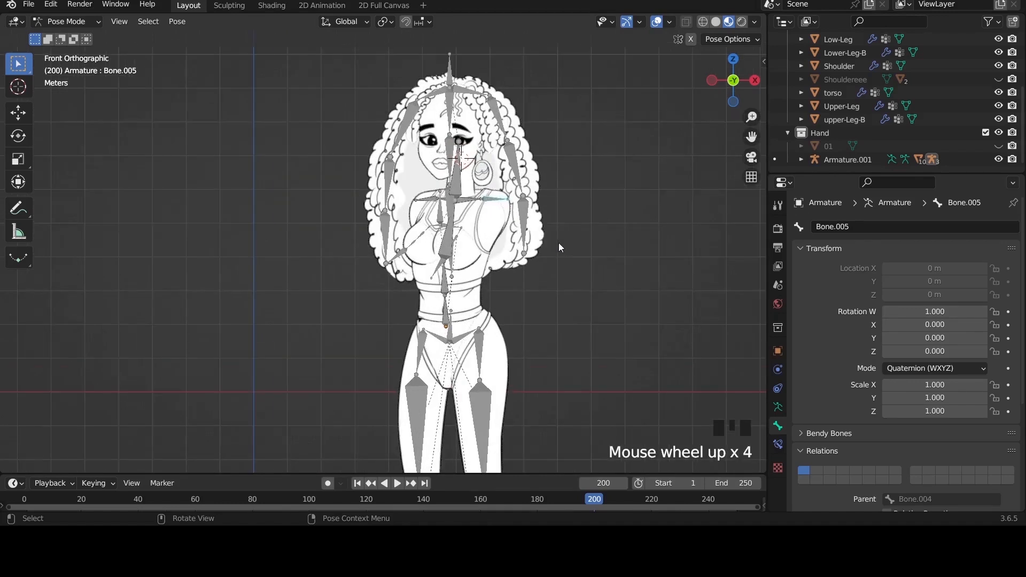
scroll(861, 107, "up", 5)
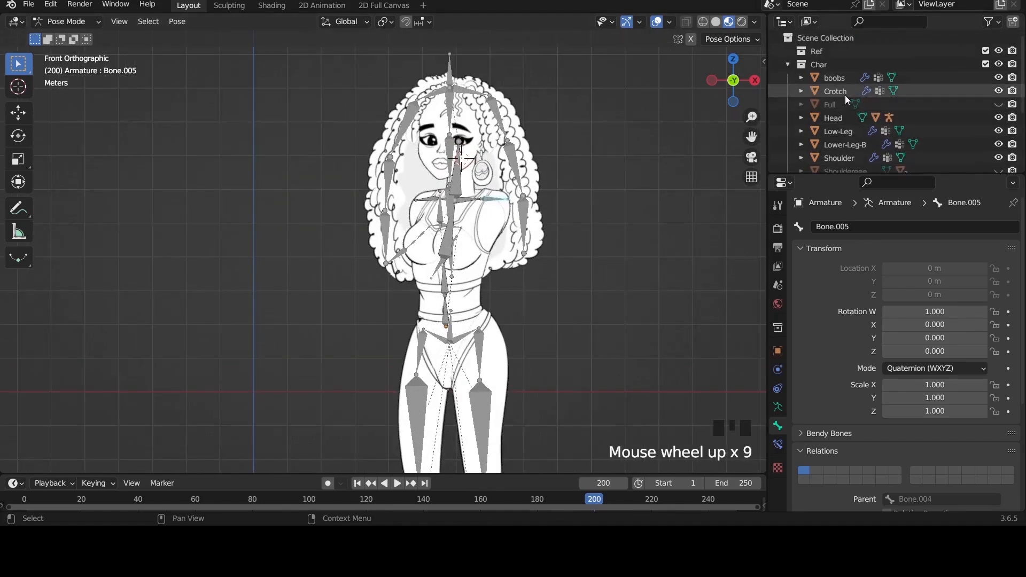
scroll(842, 133, "down", 3)
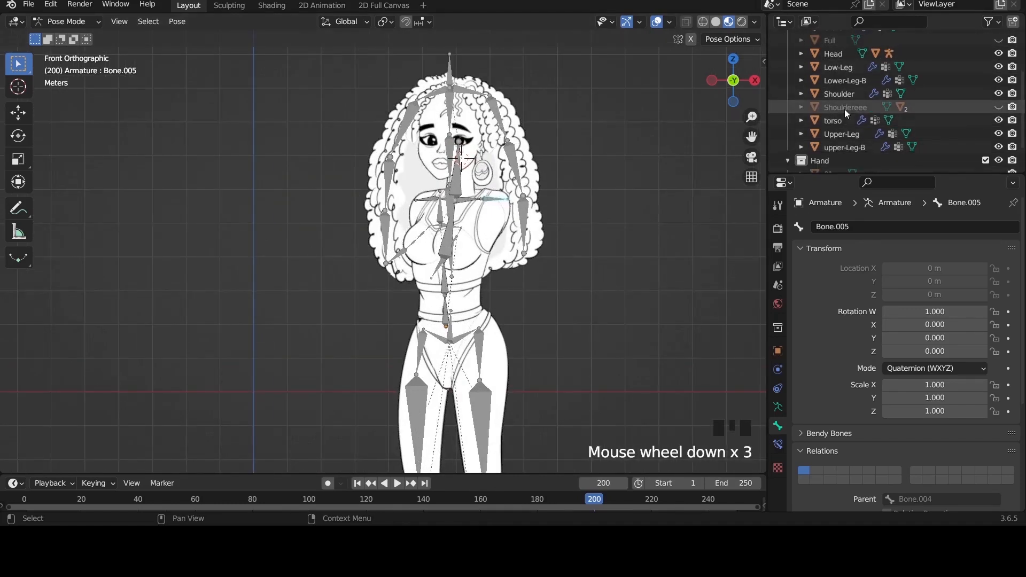
left_click(845, 109)
left_click(998, 106)
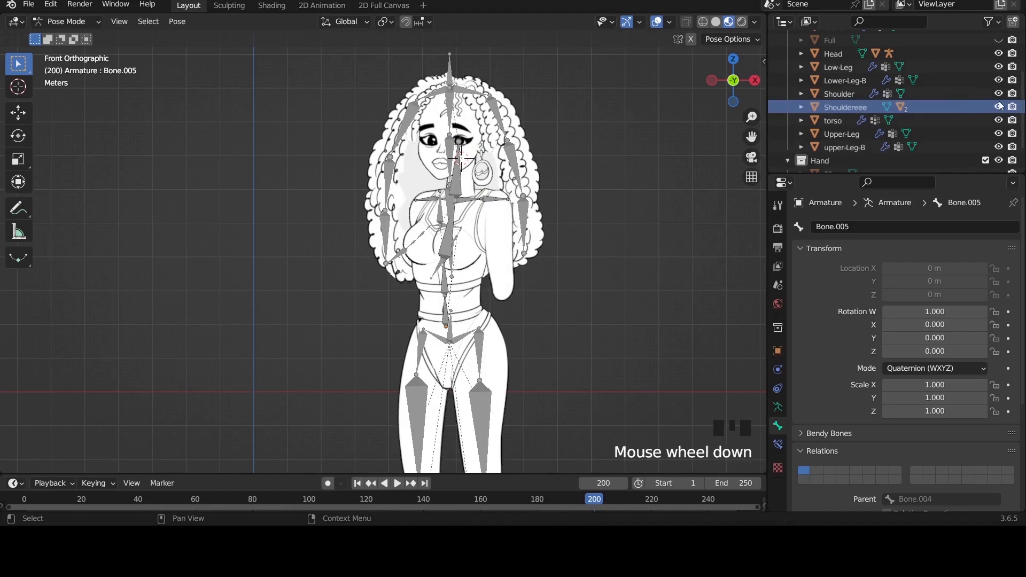
Step: Expand the Shouldereee object's hierarchy and make its child object wrist visible
left_click(801, 106)
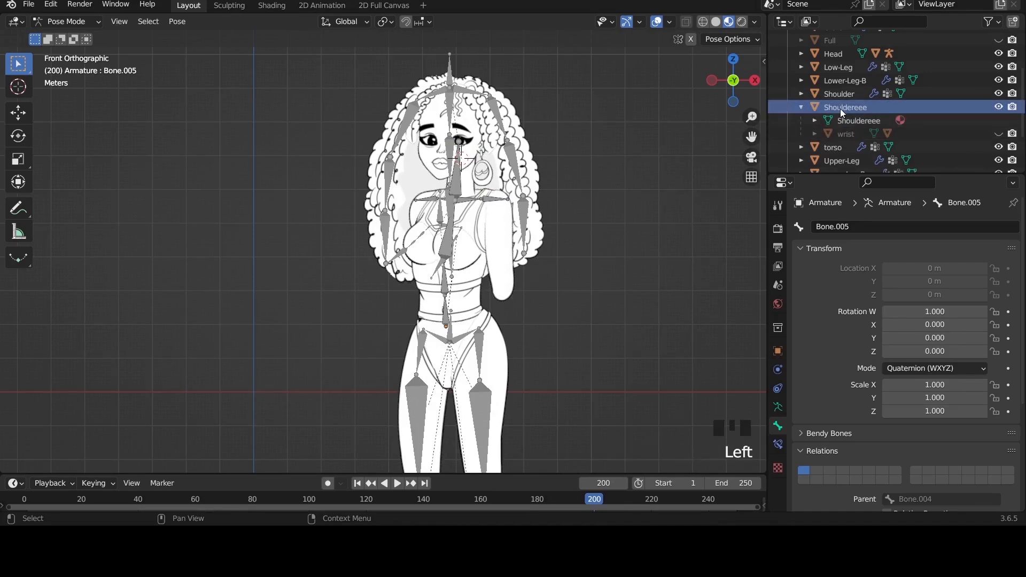
left_click(843, 135)
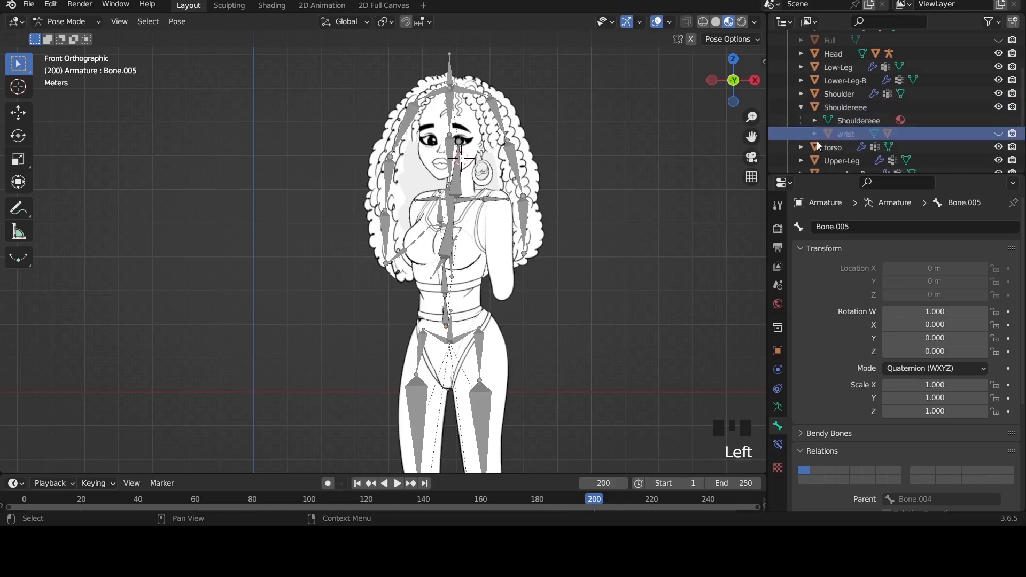
left_click(814, 133)
scroll(842, 133, "down", 2)
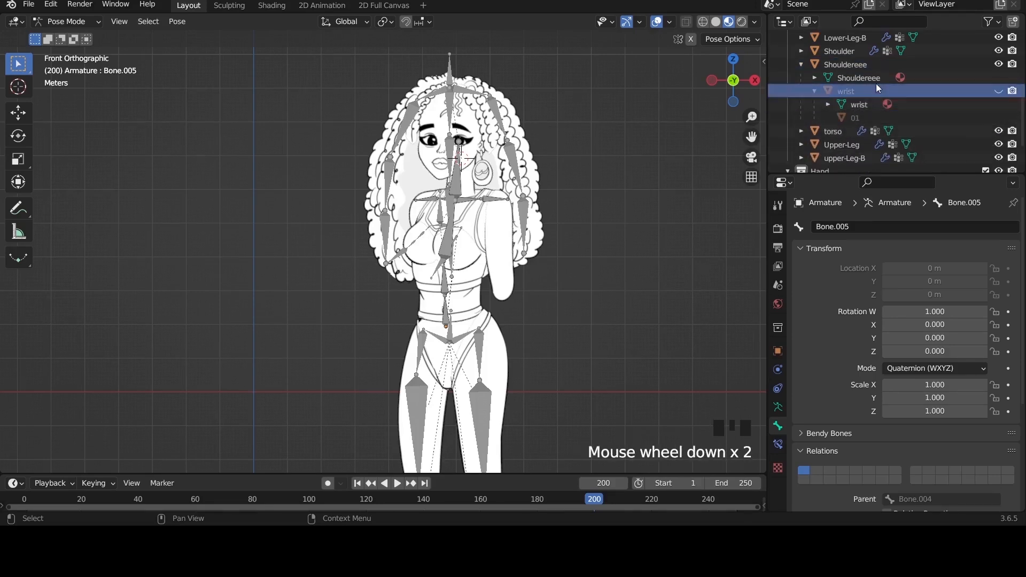
left_click(810, 93)
left_click(812, 93)
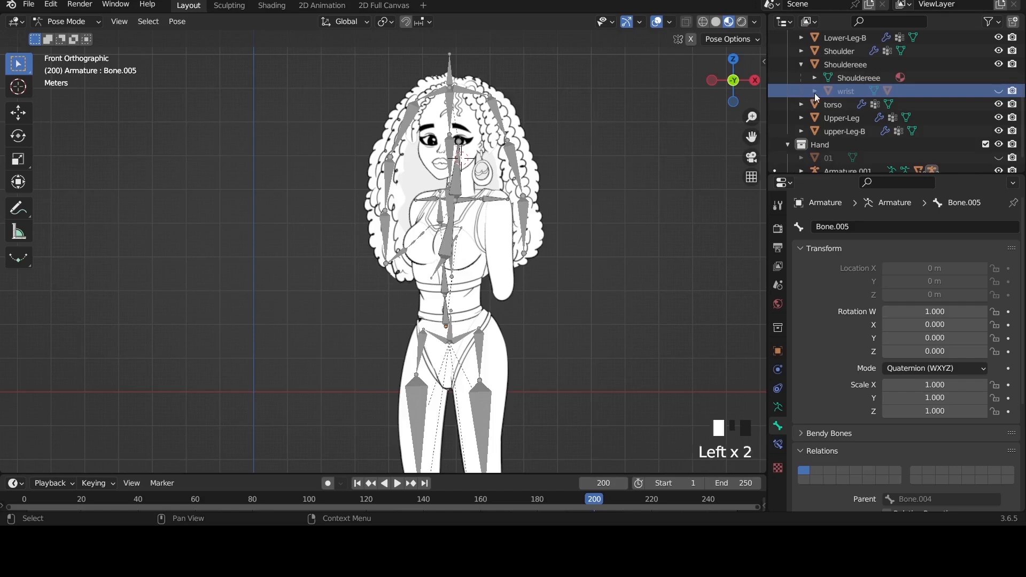
left_click(997, 92)
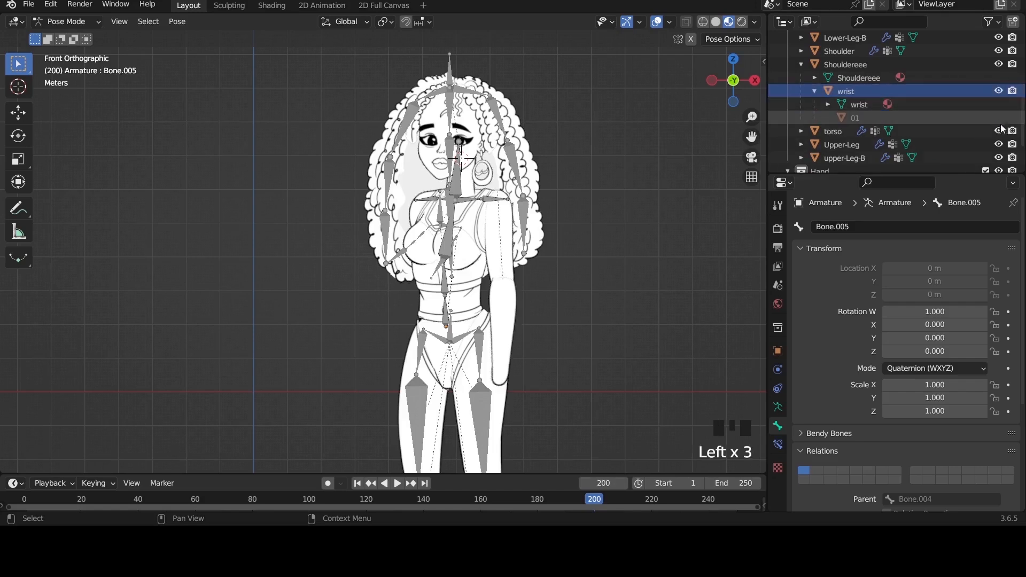
Step: Try to unhide the hand object 01 nested under wrist
scroll(897, 107, "down", 2)
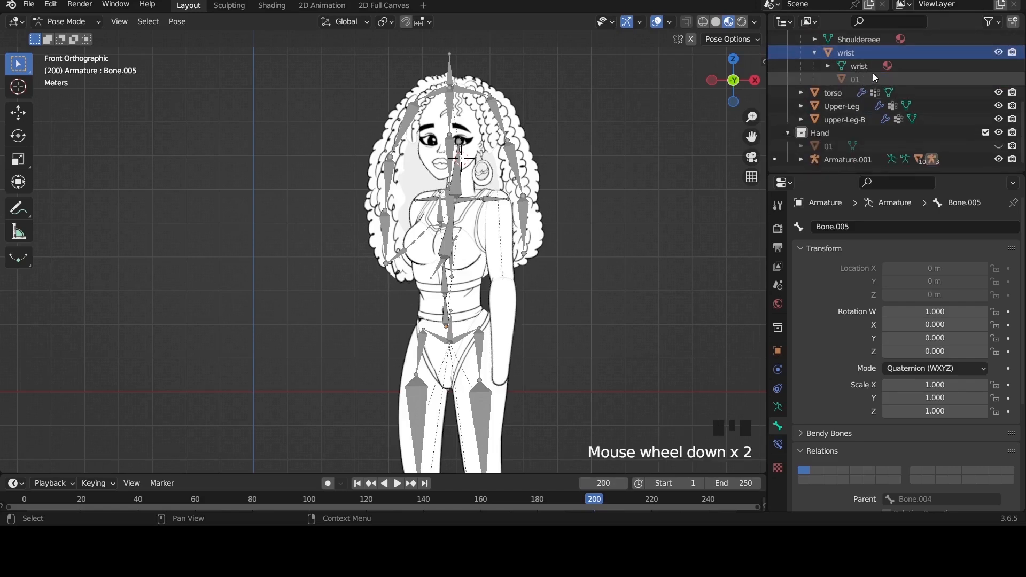
left_click(887, 77)
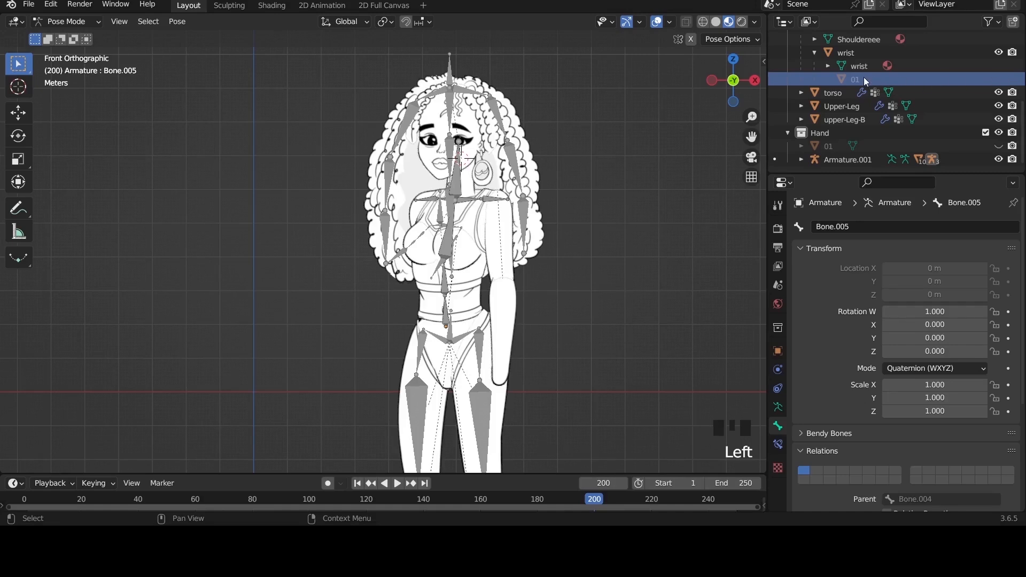
scroll(867, 82, "down", 2)
scroll(868, 82, "up", 1)
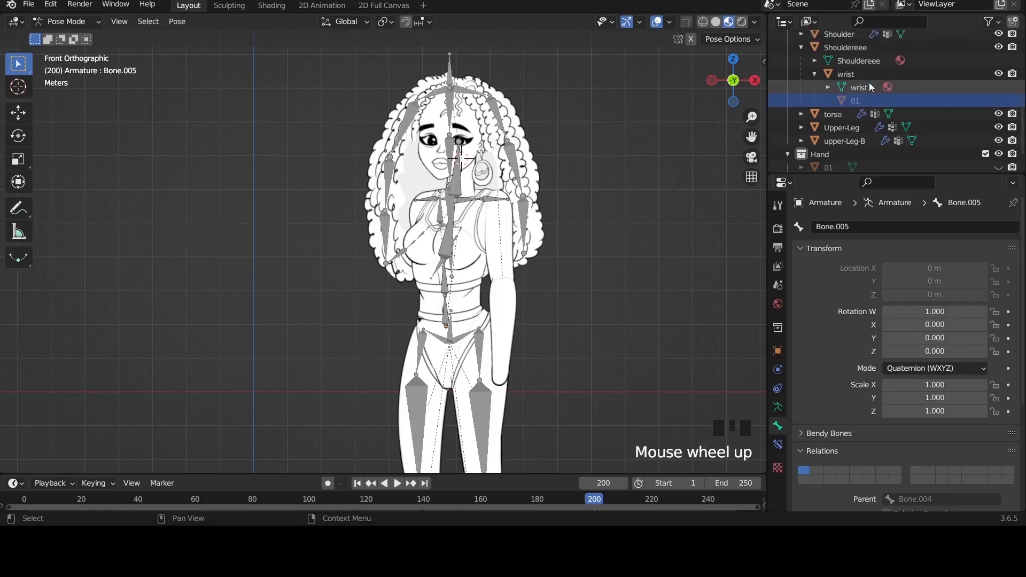
left_click(874, 102)
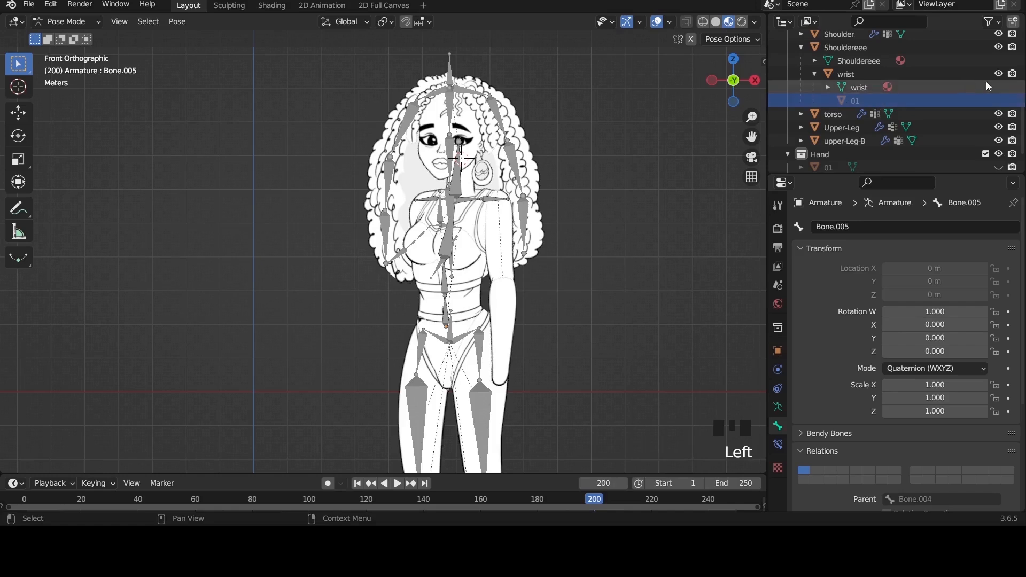
left_click(1004, 100)
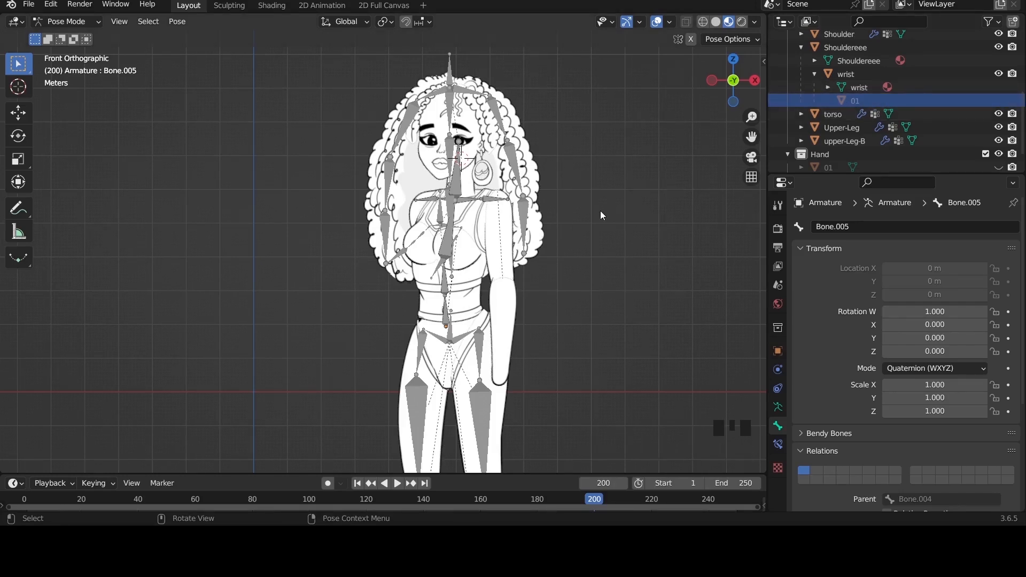
Step: Save the file and make the hand object 01 in the Hand collection visible
key("ctrl+s")
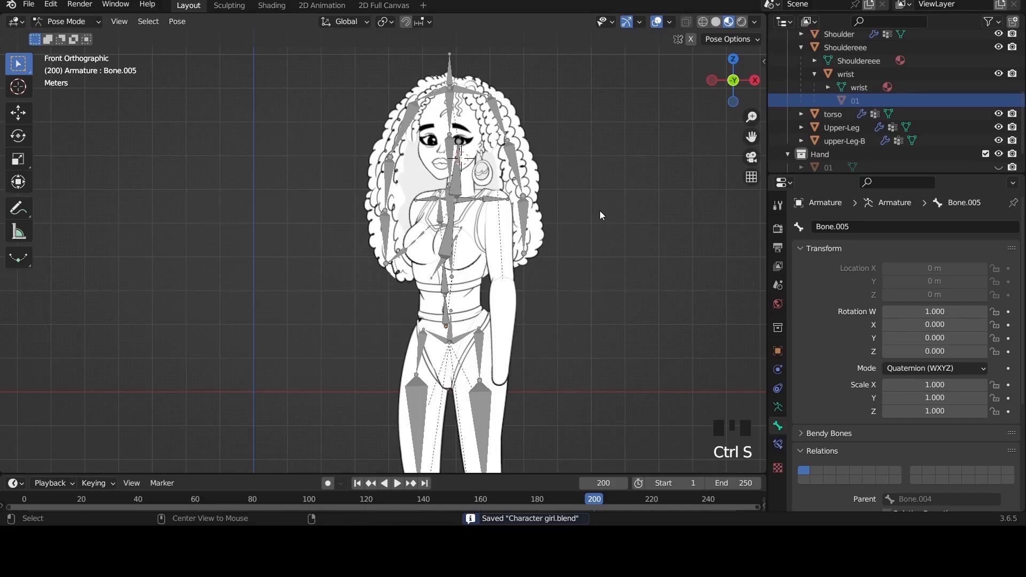
key("alt+h")
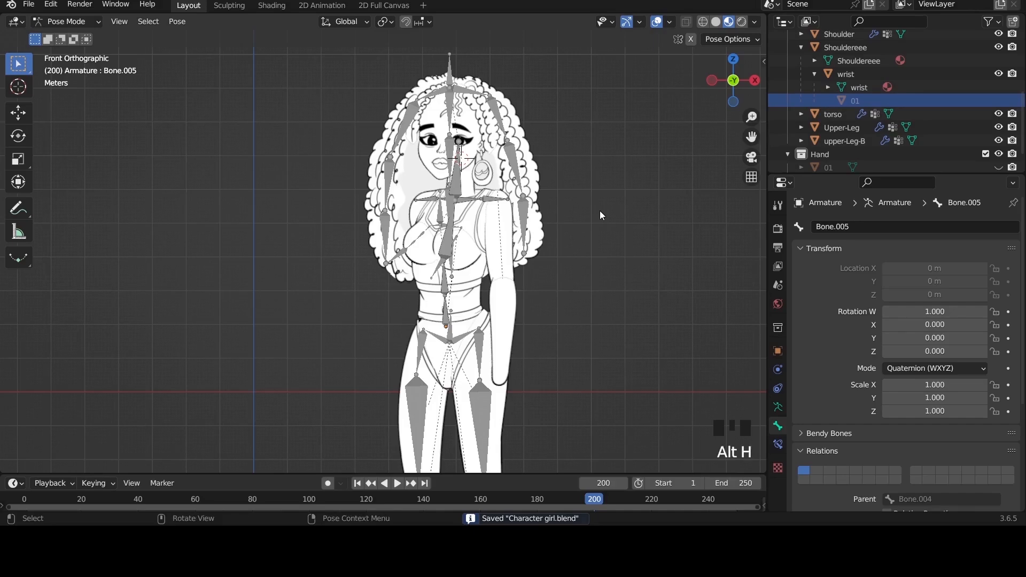
scroll(626, 223, "down", 1)
scroll(625, 223, "down", 7)
scroll(636, 194, "up", 7)
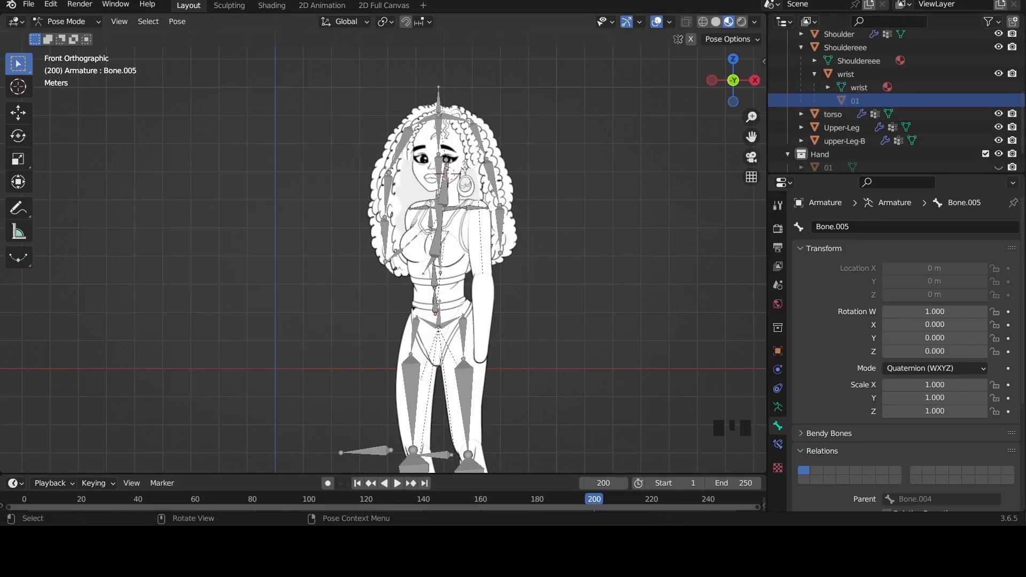
scroll(371, 263, "down", 1)
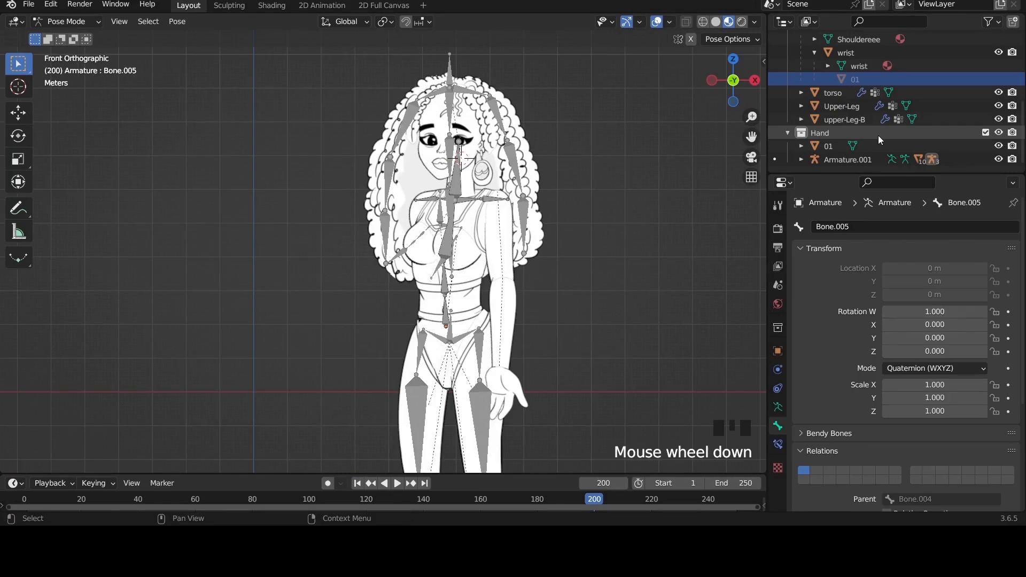
Step: Collapse the wrist and Shouldereee hierarchies in the outliner and select the Shouldereee upper-arm object
scroll(877, 136, "up", 2)
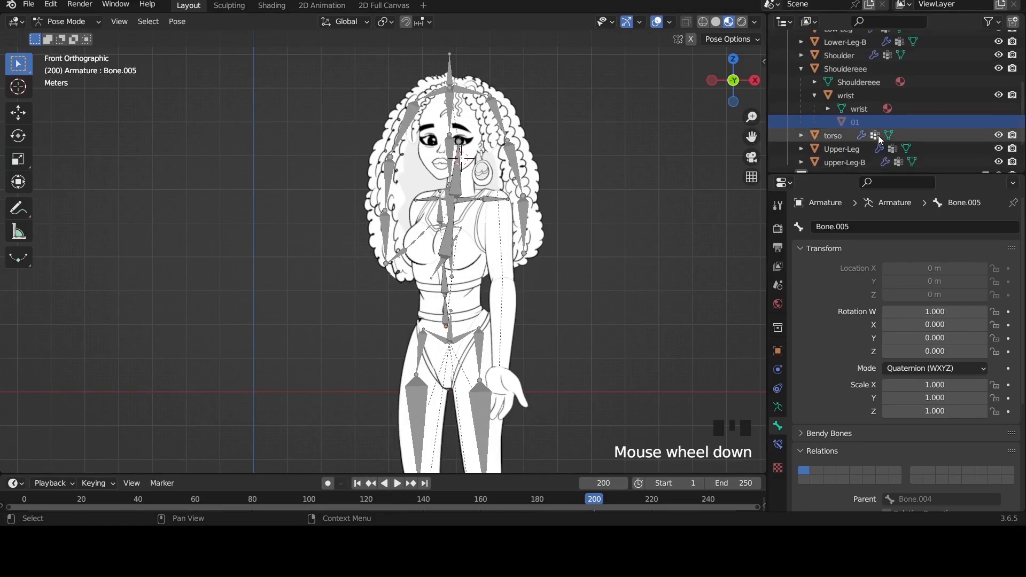
left_click(815, 95)
left_click(837, 68)
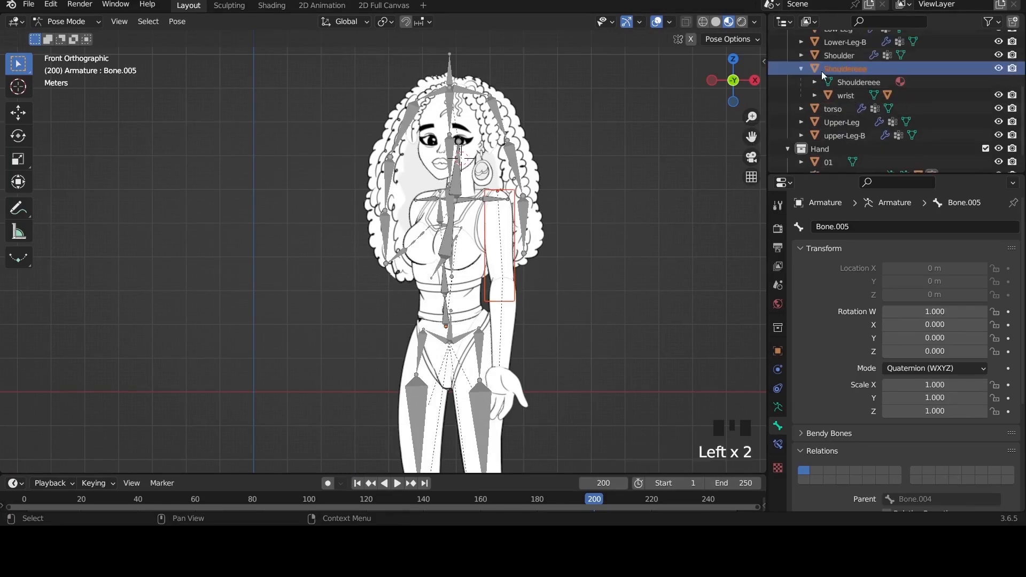
left_click(800, 69)
Step: Switch to Object Mode and test the Shouldereee arm's rotation about its shoulder pivot
scroll(556, 243, "up", 5)
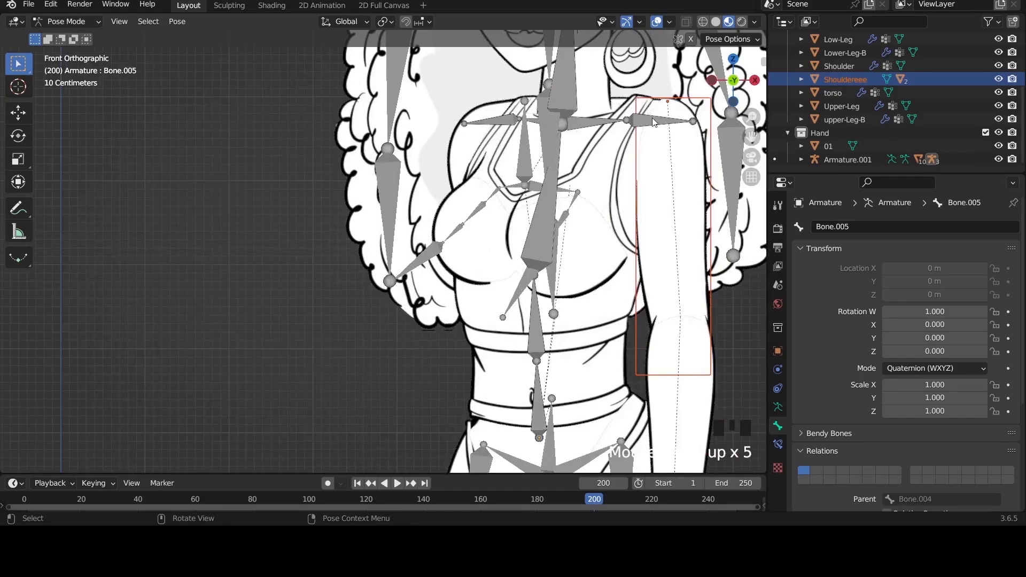
left_click(624, 166, "shift")
scroll(614, 165, "down", 2)
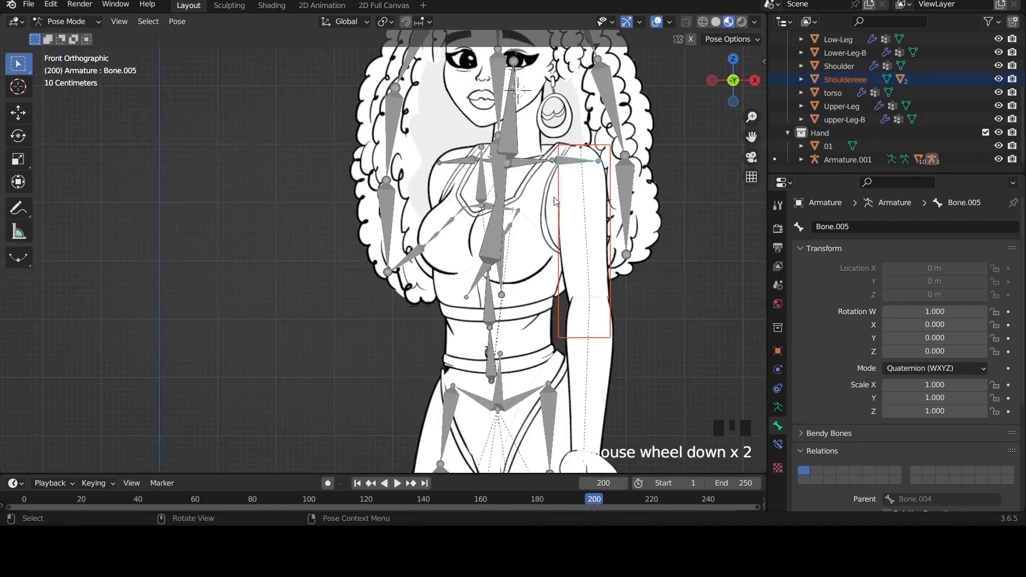
key("ctrl+Tab")
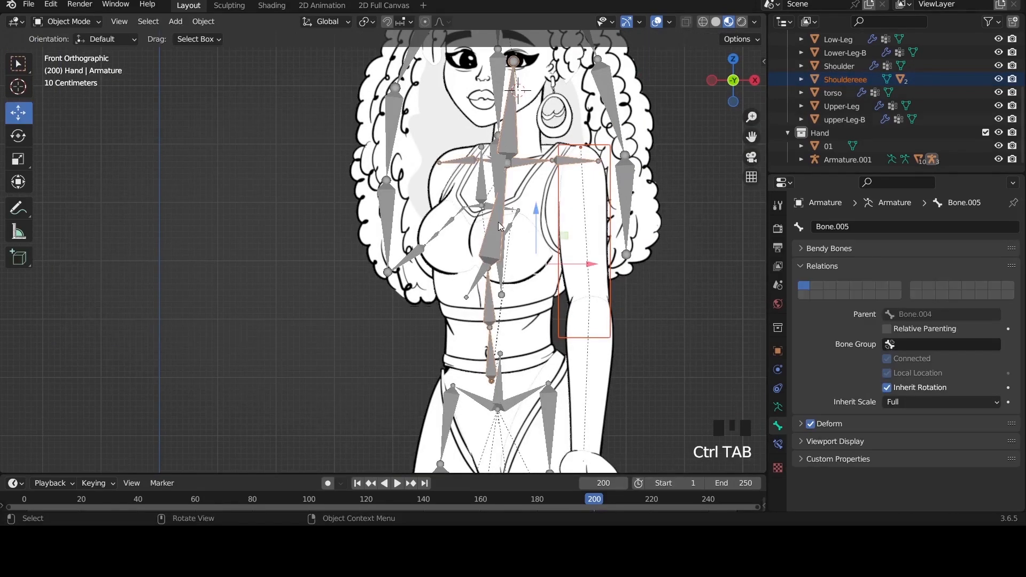
left_click(595, 235)
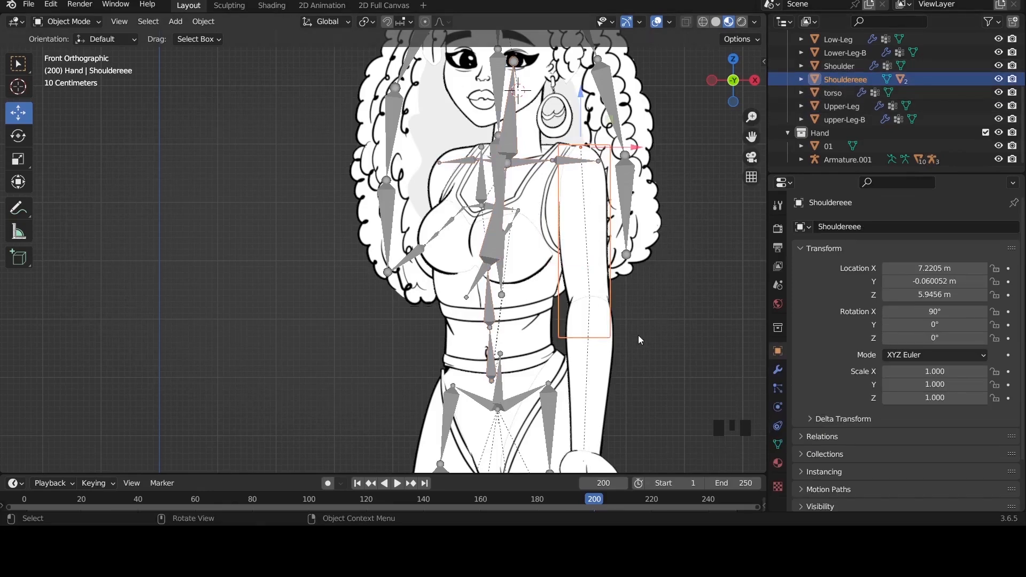
key("r")
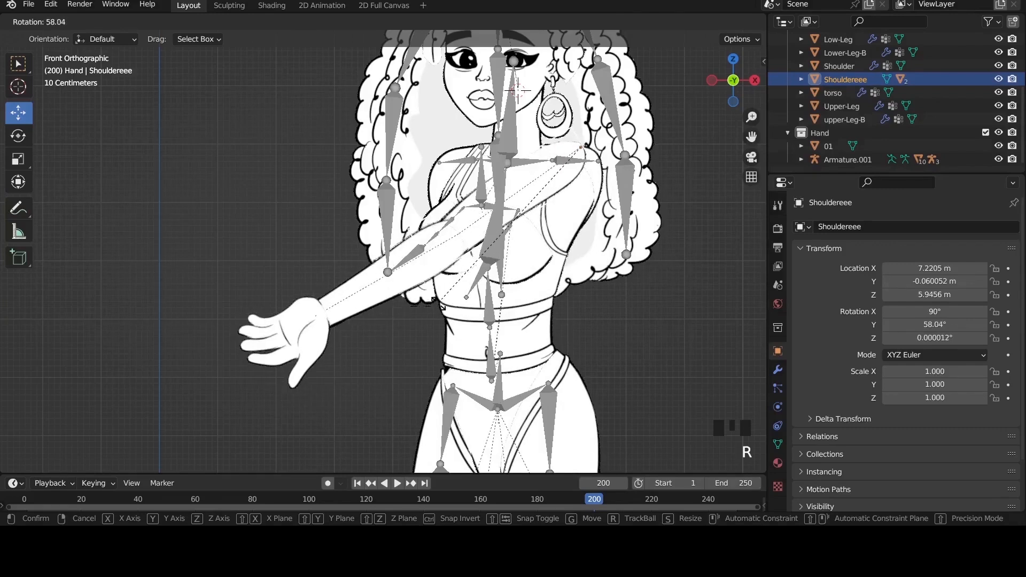
key("Escape")
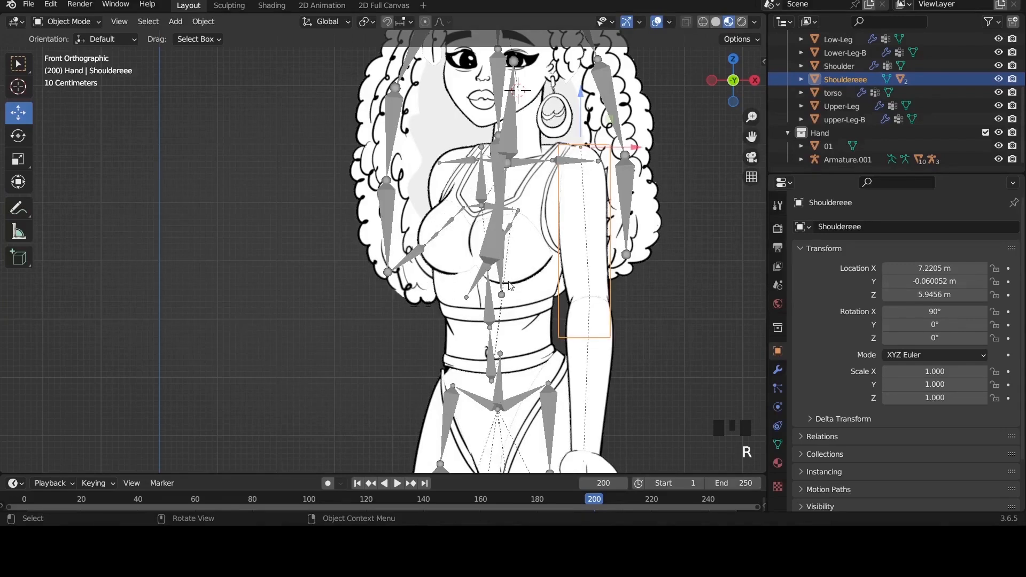
Step: Parent the Shouldereee arm to the armature's shoulder bone Bone.005 in Pose Mode with the Bone option, and return to Object Mode
left_click(559, 159, "shift")
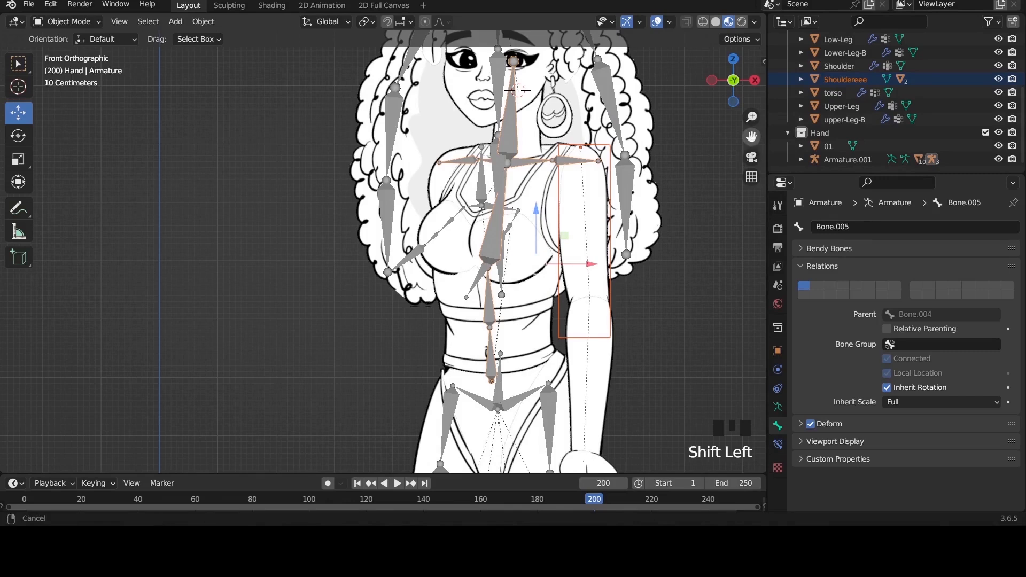
left_click_drag(752, 137, 659, 71)
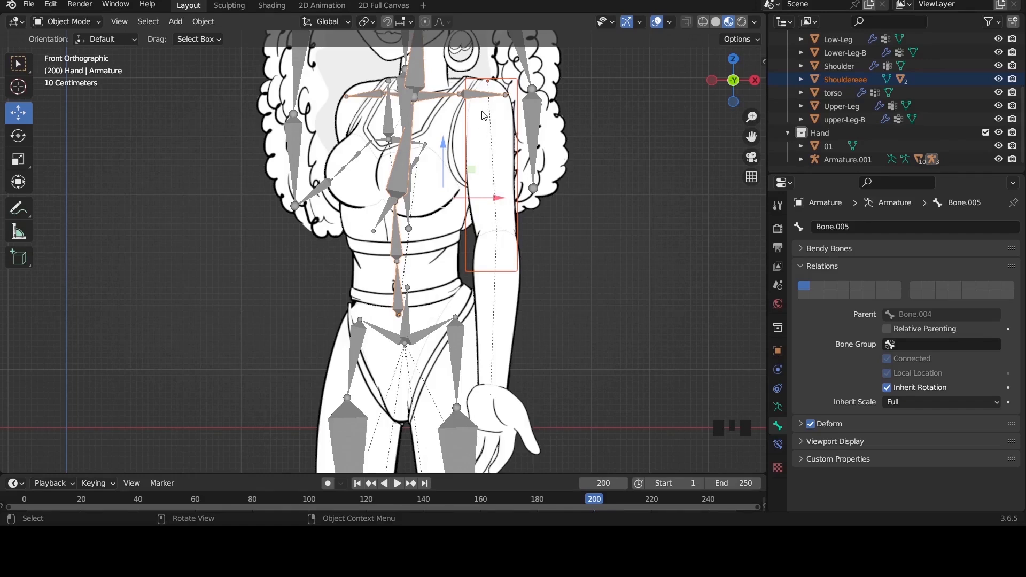
left_click(500, 135)
key("shift")
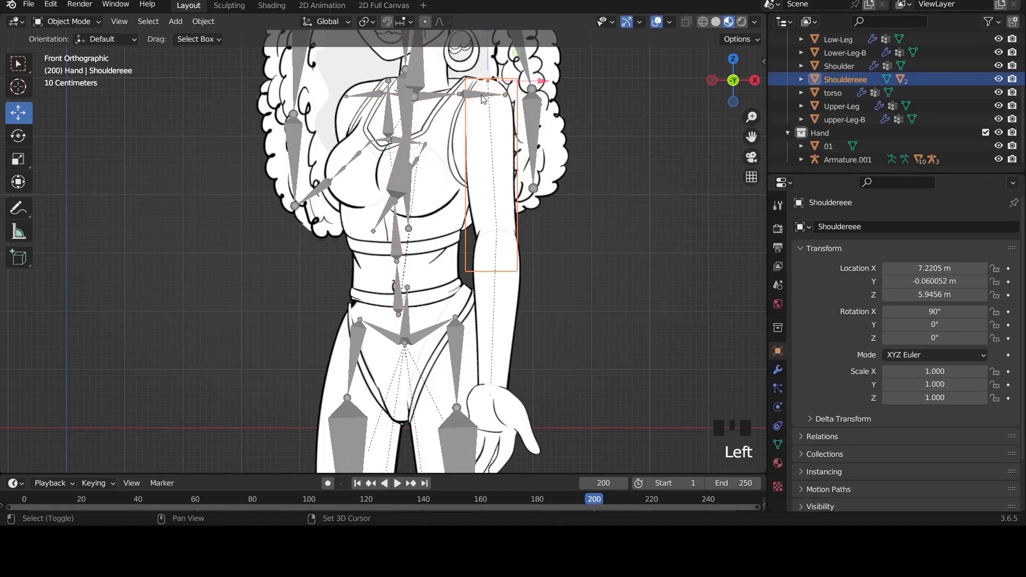
left_click(482, 99, "shift")
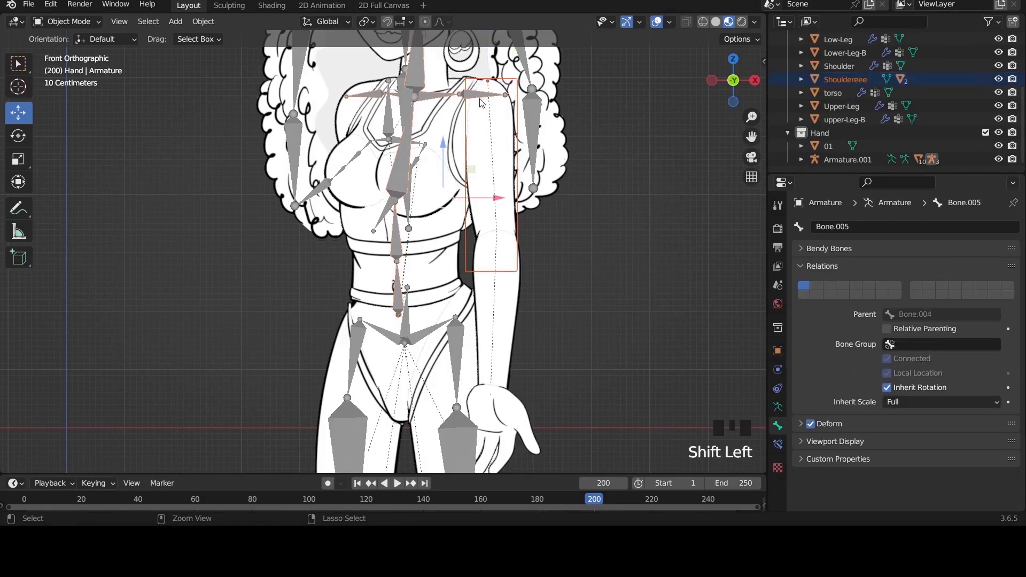
left_click(85, 22)
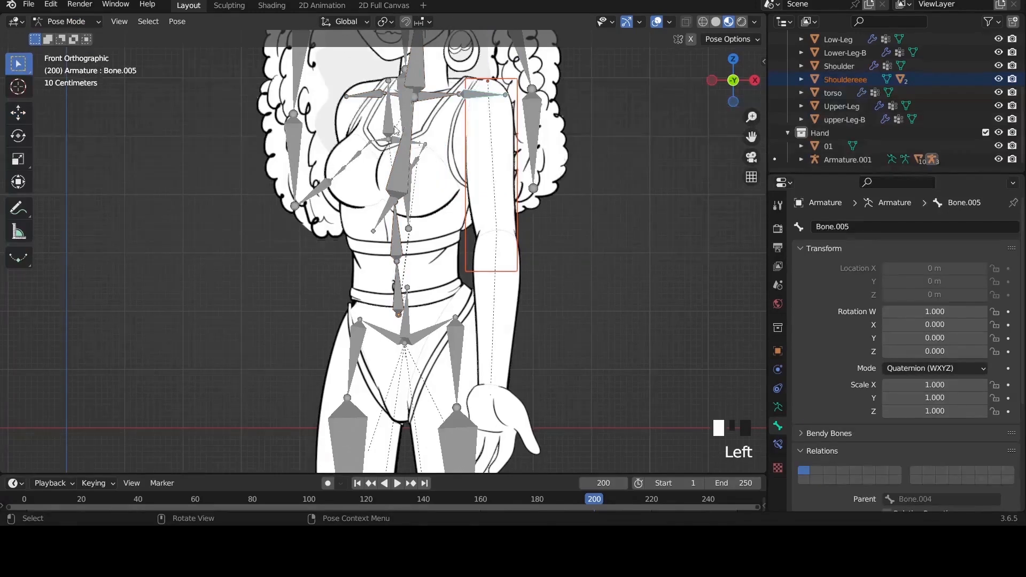
left_click(480, 96)
left_click(482, 96)
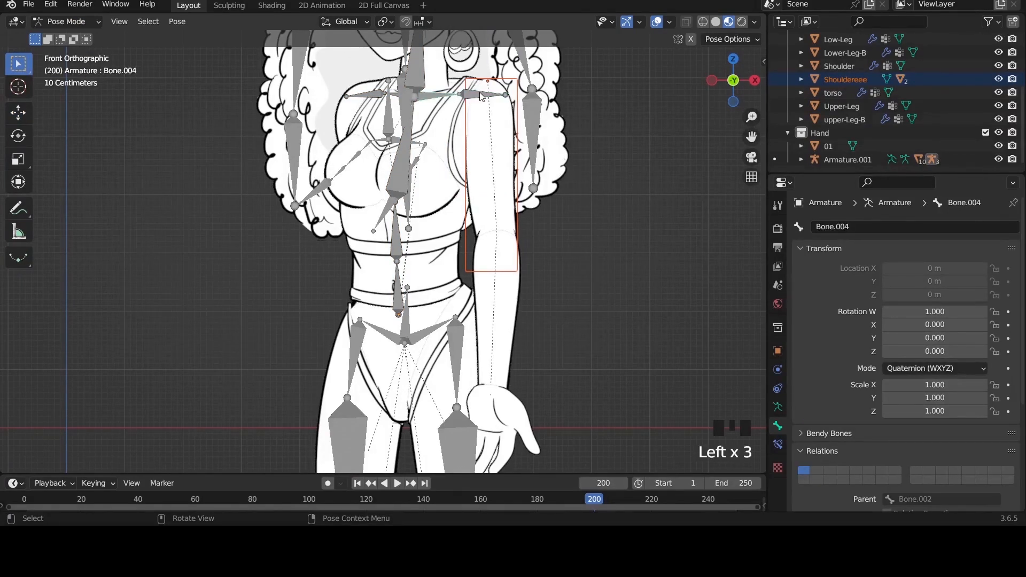
left_click(483, 97)
key("ctrl+p")
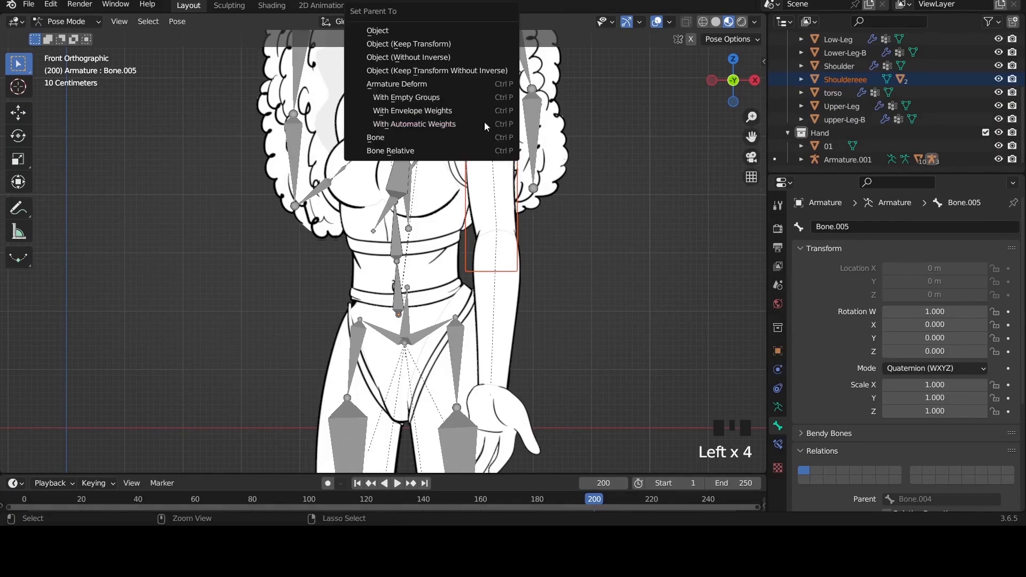
left_click(460, 137)
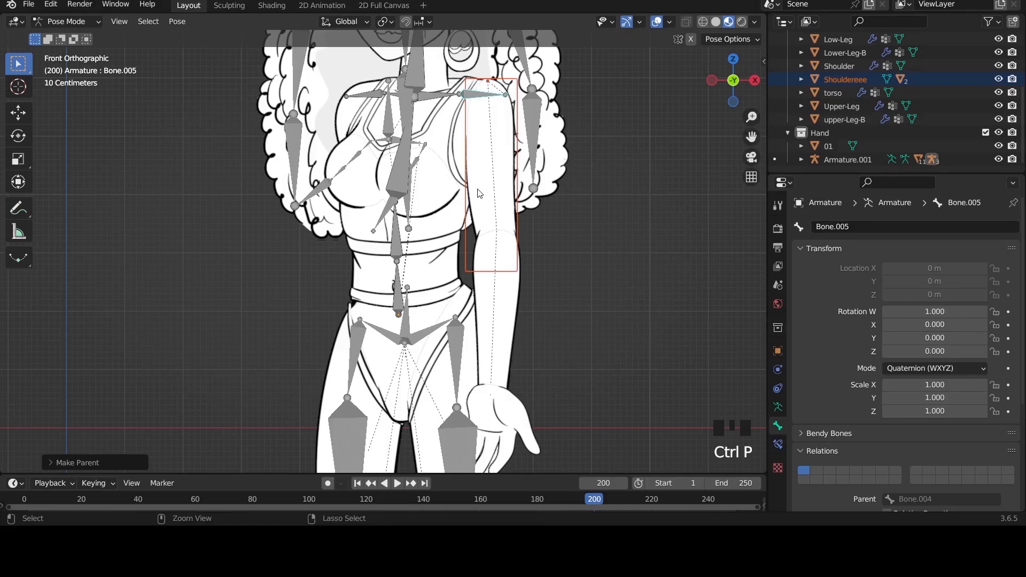
key("ctrl+Tab")
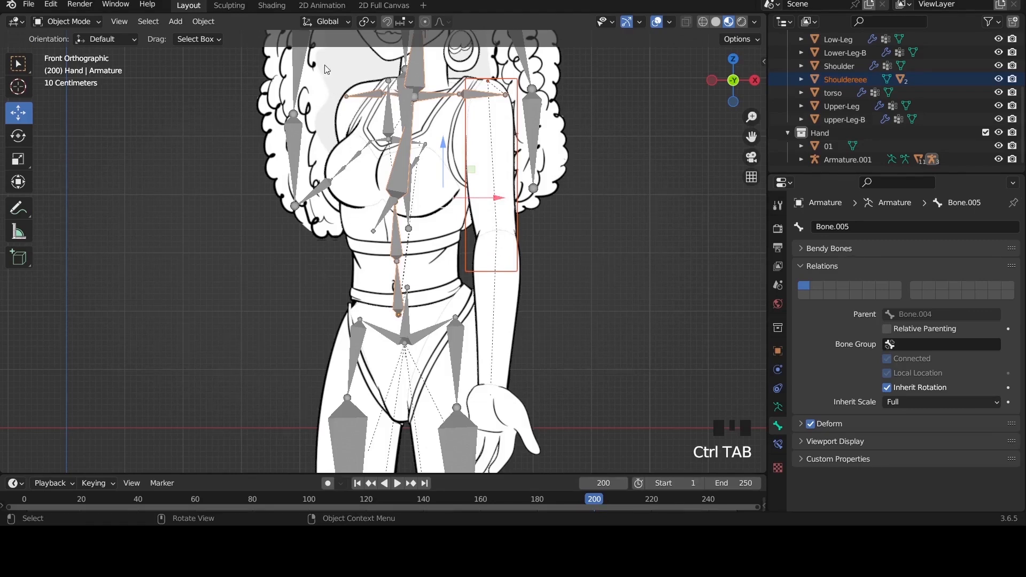
Step: Select the hand object 01 on its own and isolate it in local view
scroll(483, 283, "down", 2)
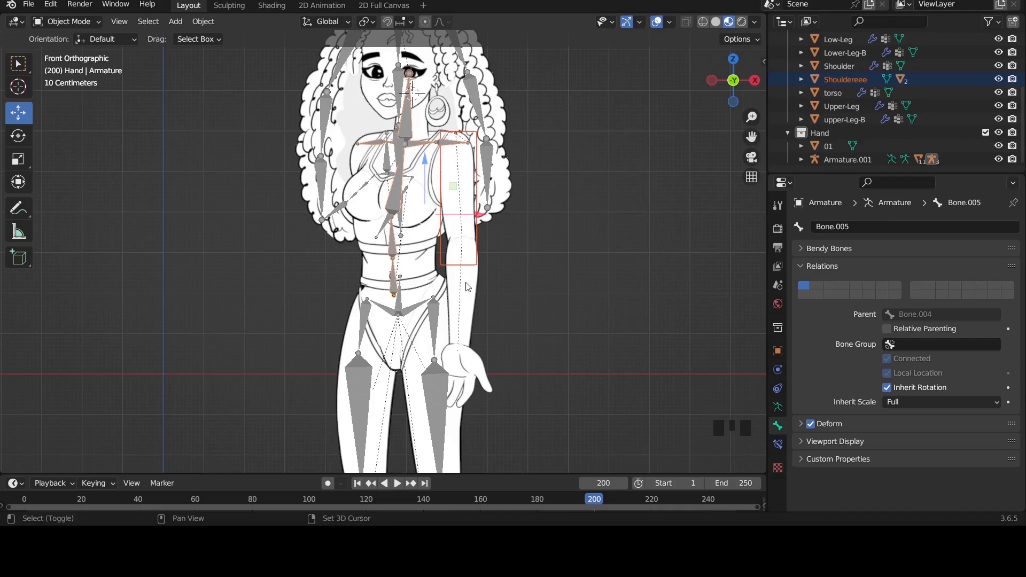
left_click(471, 317, "shift")
left_click(479, 381, "shift")
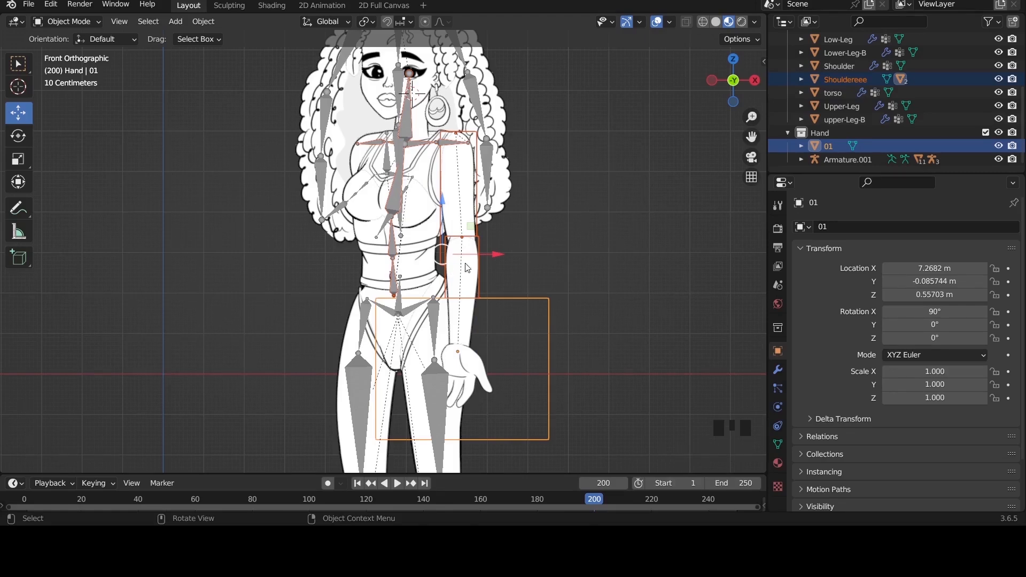
left_click(482, 383)
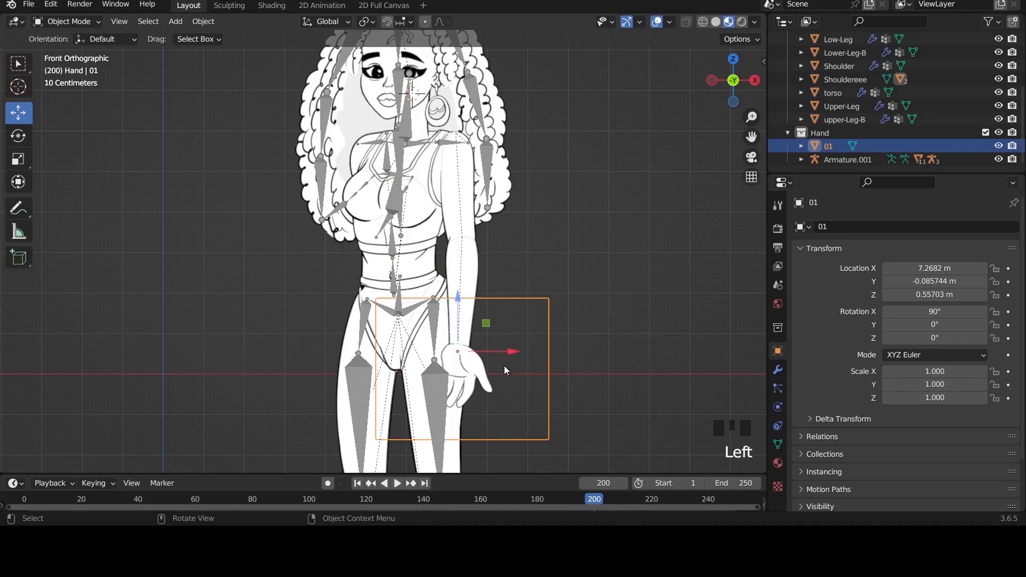
key("slash")
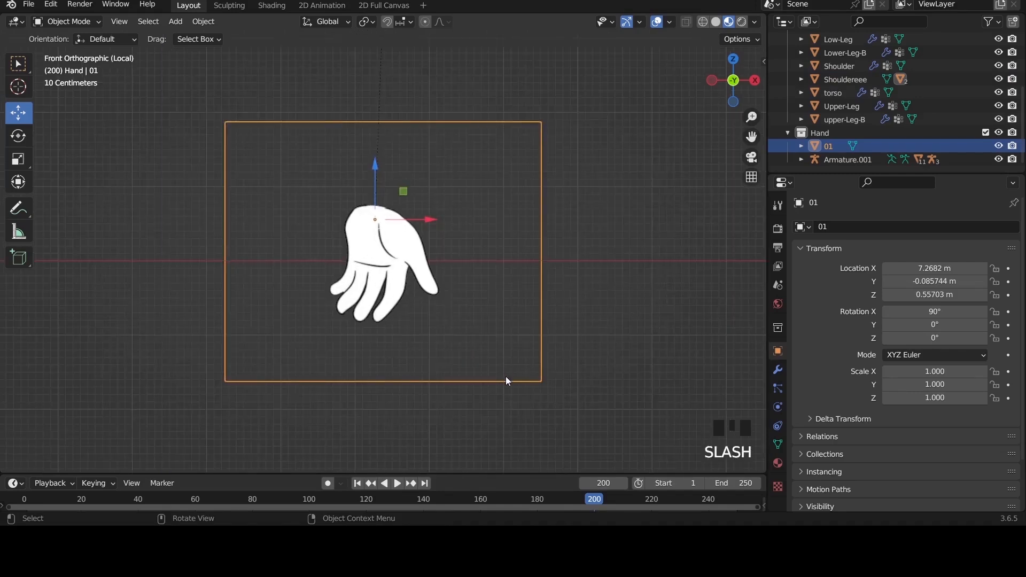
Step: Enlarge the timeline and scrub through the hand's image sequence from frame 1 to frame 52
left_click_drag(451, 474, 462, 399)
left_click_drag(527, 435, 28, 476)
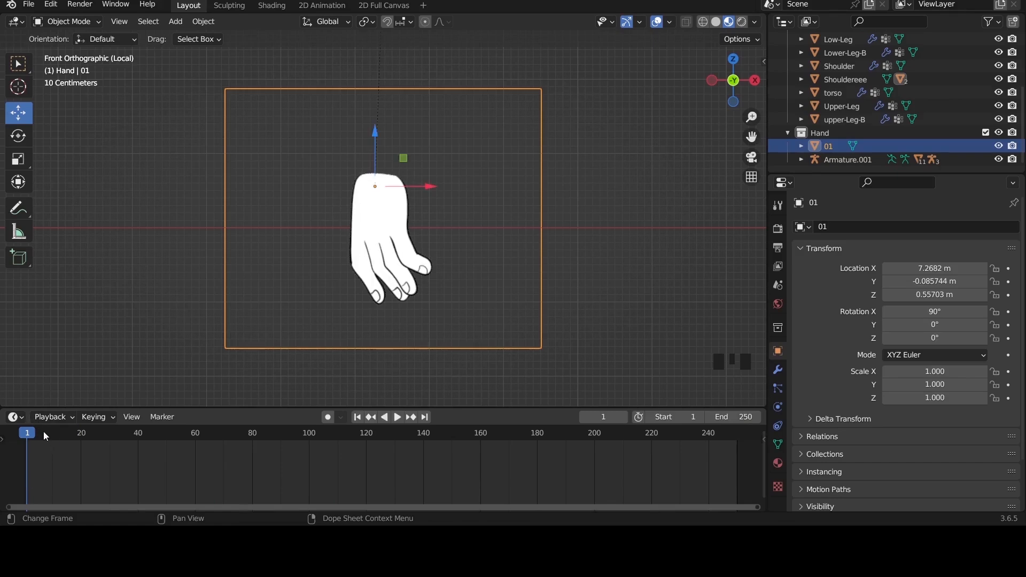
left_click_drag(32, 431, 174, 441)
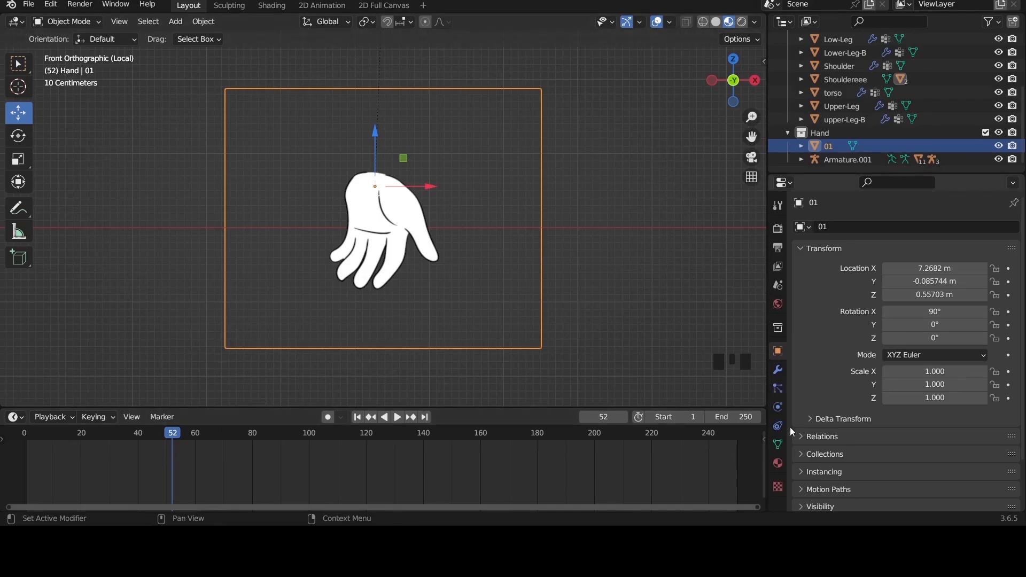
Step: Expand the 01.png image sequence settings in the hand's material
left_click(778, 464)
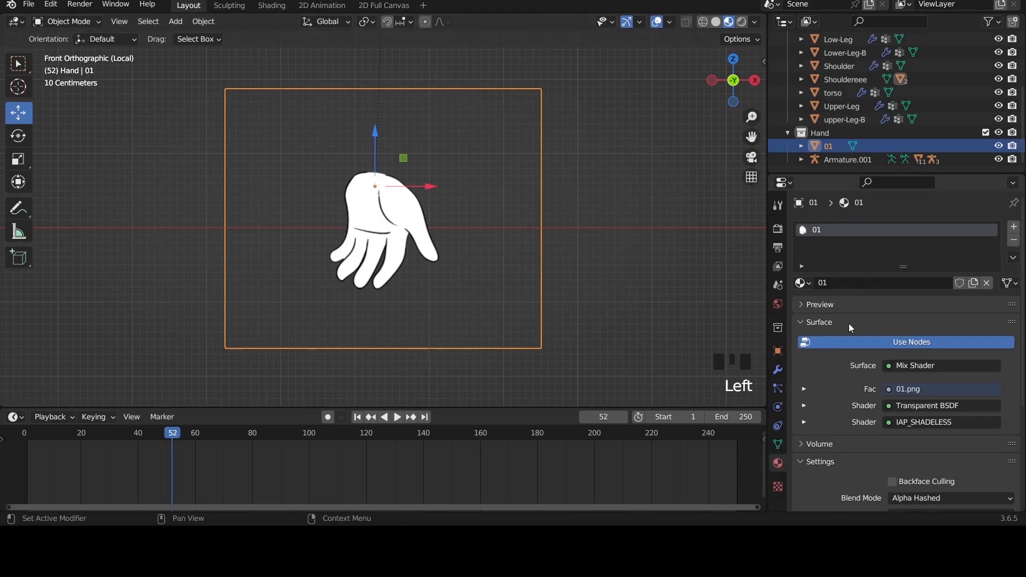
scroll(841, 400, "down", 6)
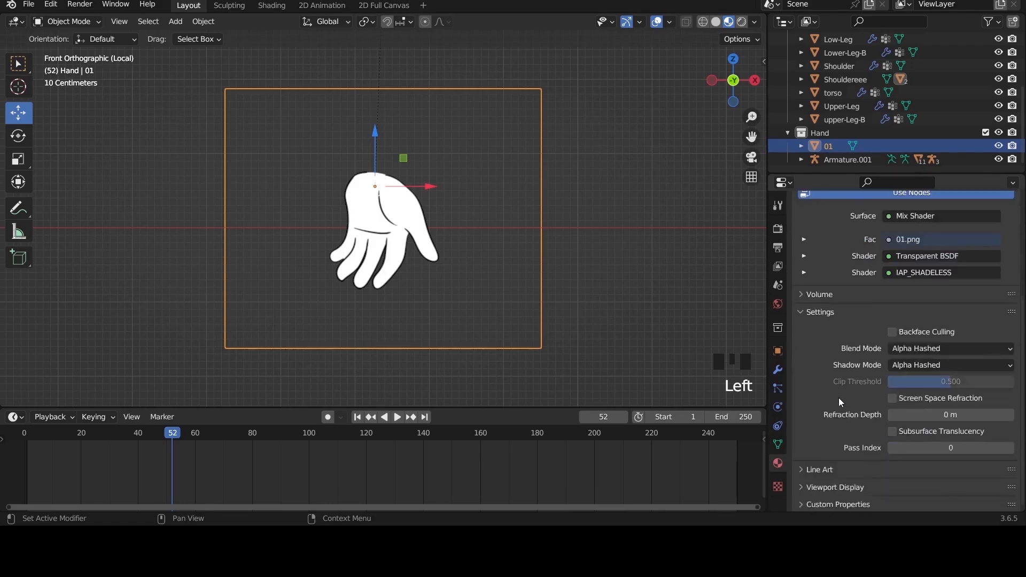
left_click(804, 238)
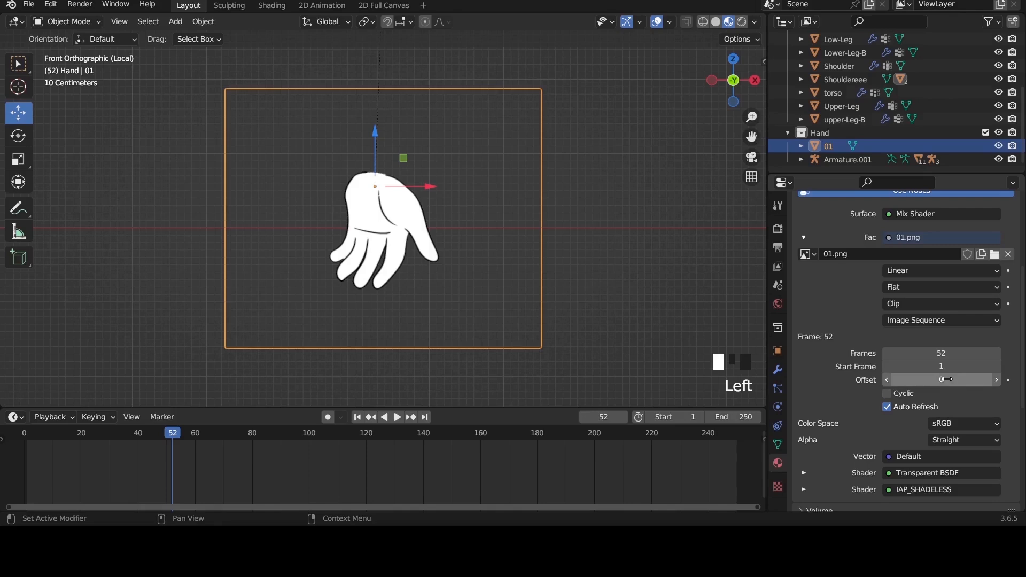
Step: Keyframe the hand image sequence's Offset of 0 at frame 52, and insert another keyframe at frame 53
key("i")
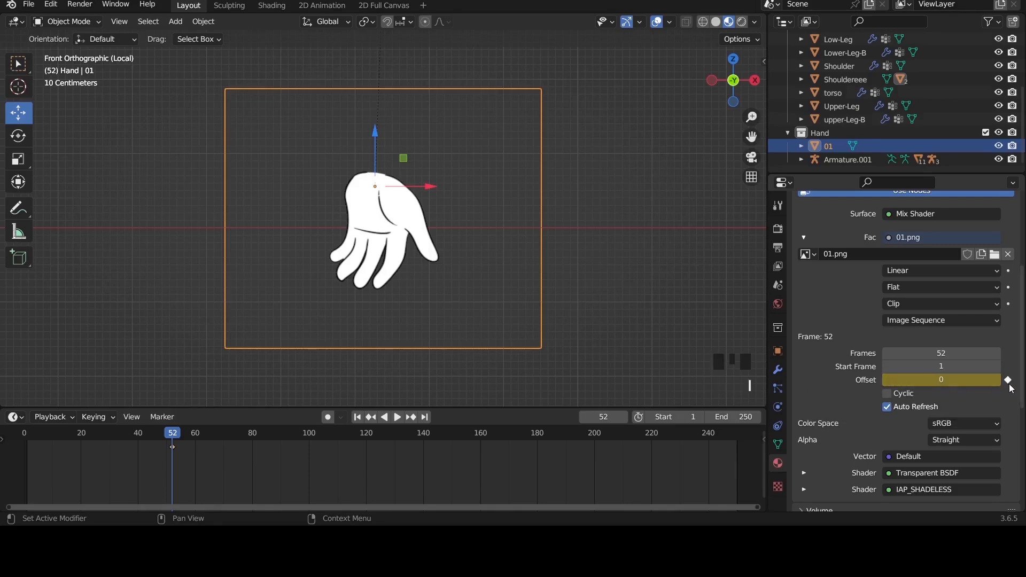
scroll(160, 447, "up", 4)
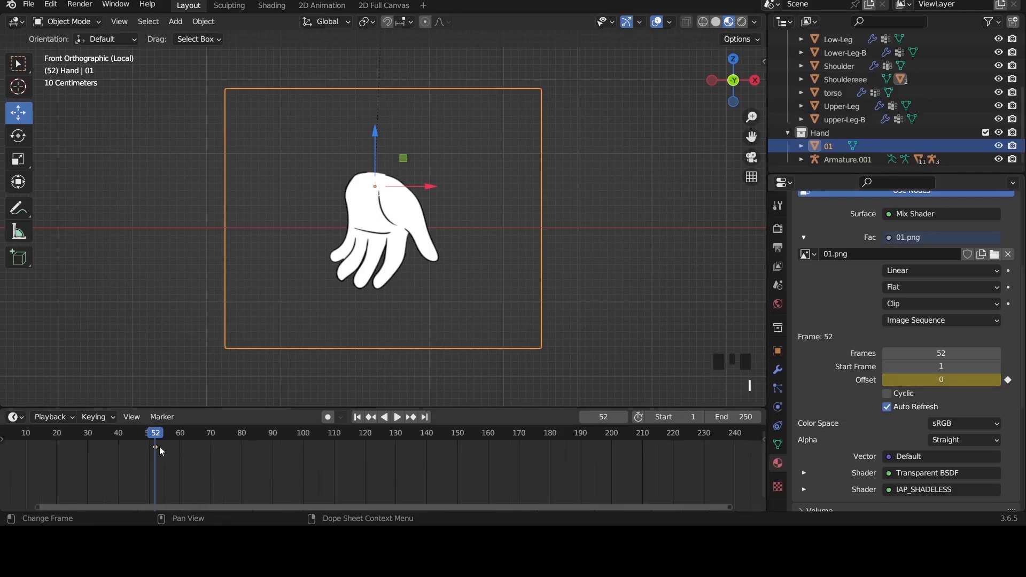
key("KP_Decimal")
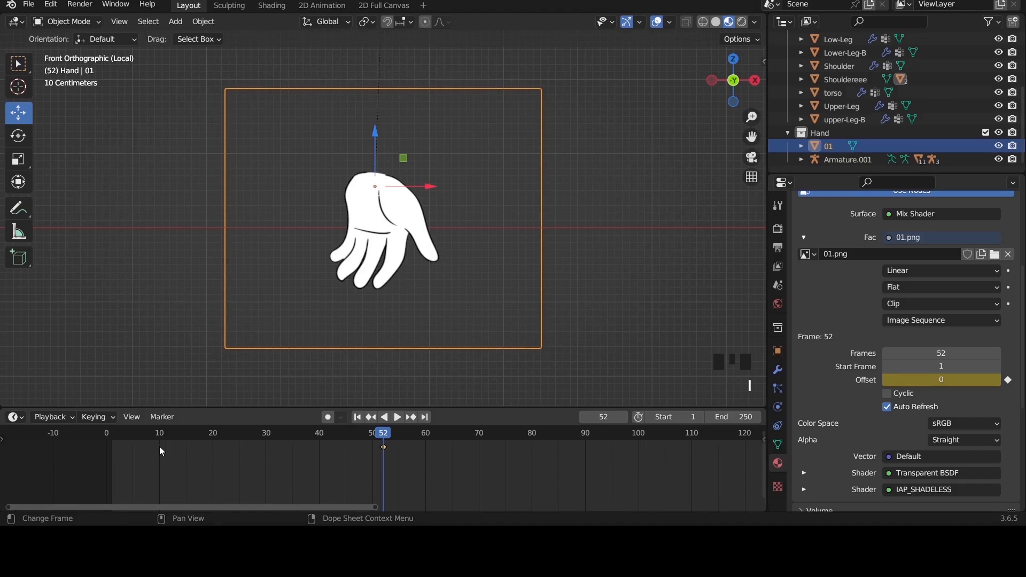
scroll(163, 444, "up", 10)
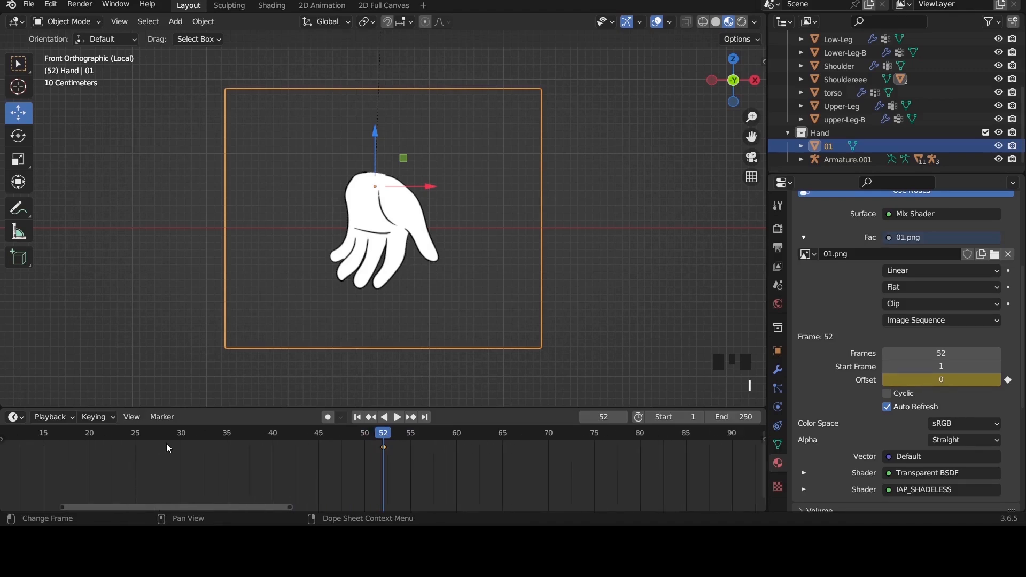
left_click(466, 428)
key("i")
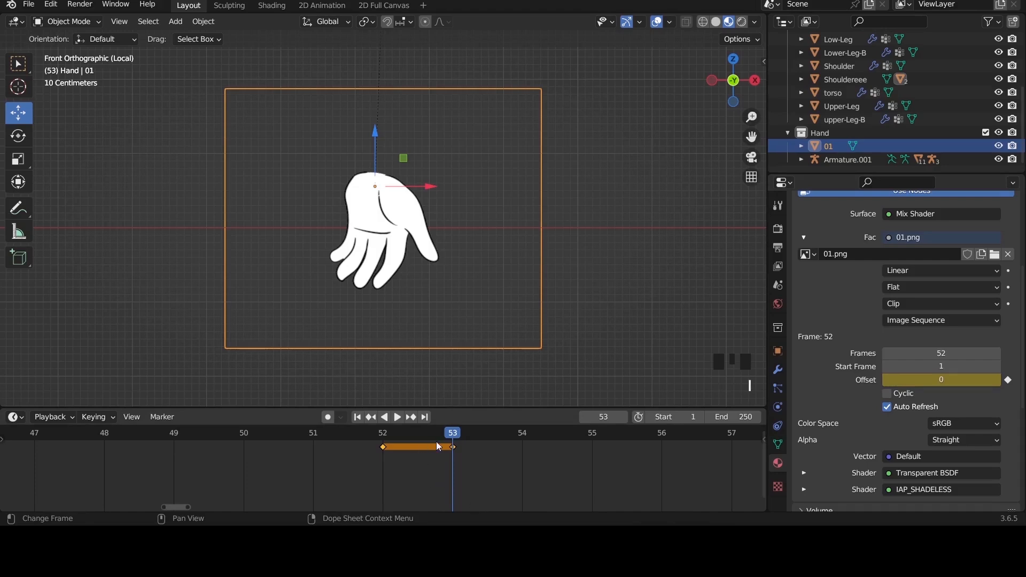
Step: Delete the Offset keyframes at frames 52 and 53 and go back to frame 52
left_click_drag(460, 460, 365, 442)
left_click_drag(487, 469, 371, 440)
key("x")
left_click(371, 441)
scroll(380, 461, "down", 3)
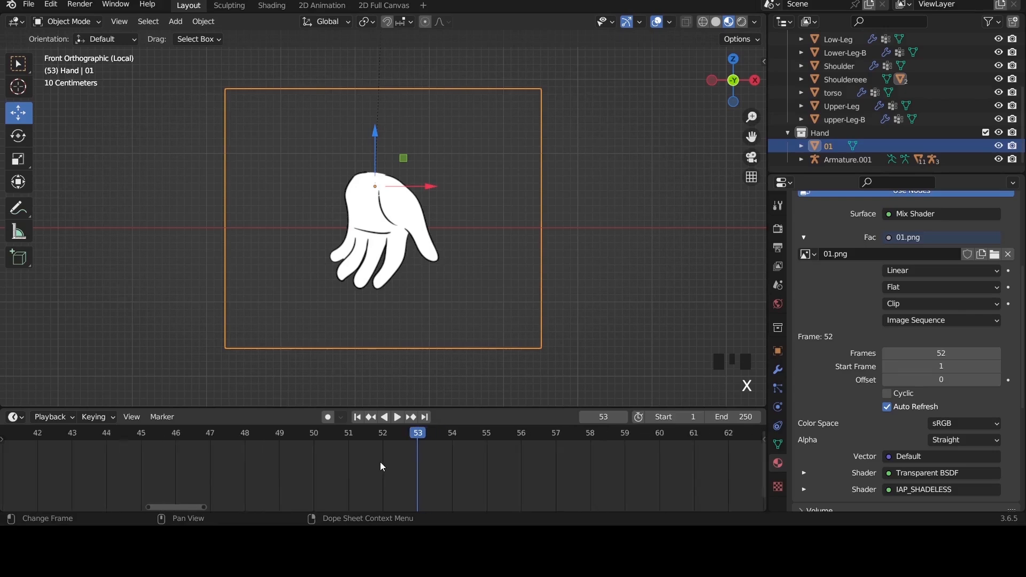
scroll(381, 464, "down", 12)
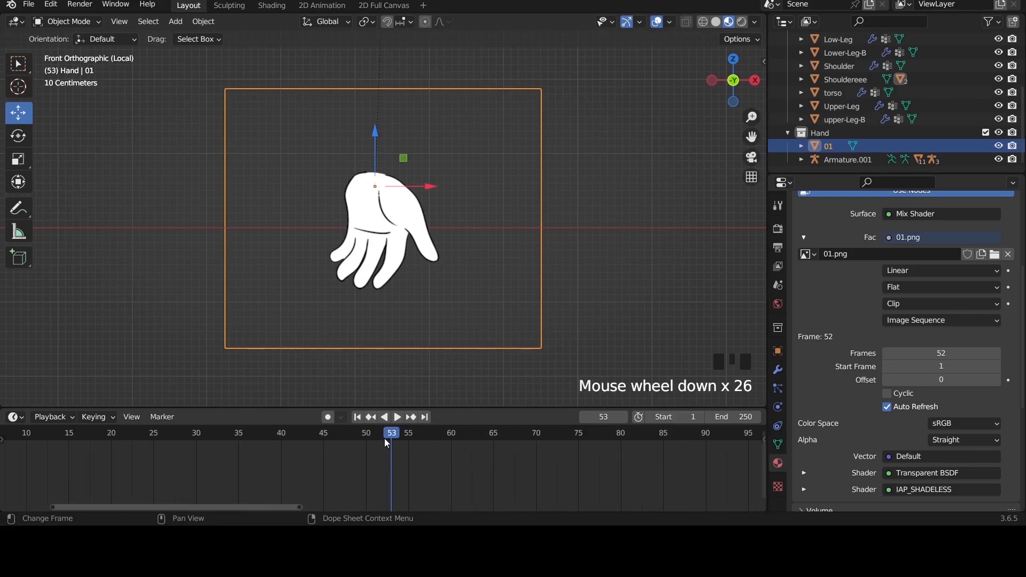
key("Left")
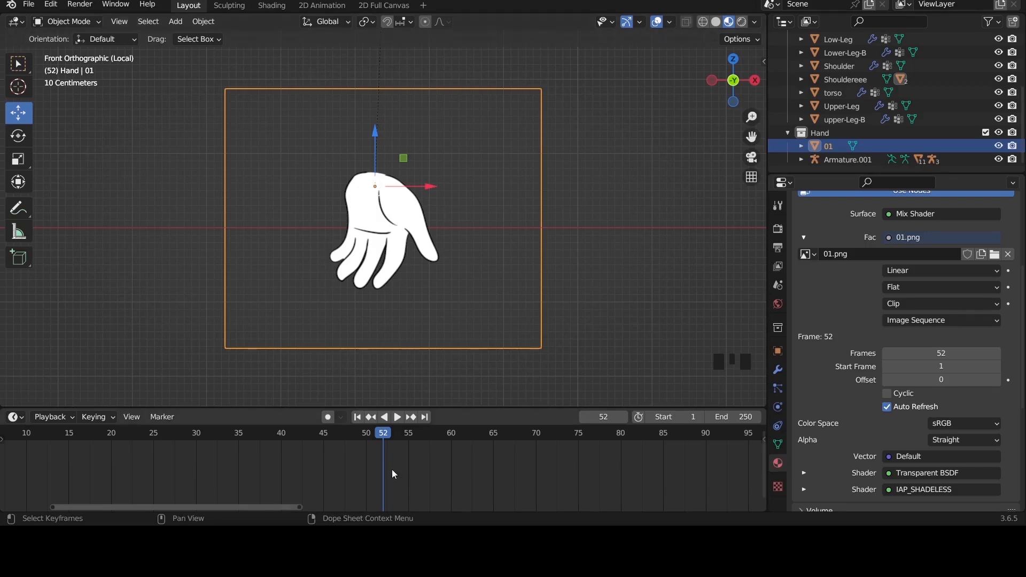
left_click_drag(278, 508, 156, 449)
left_click(400, 136)
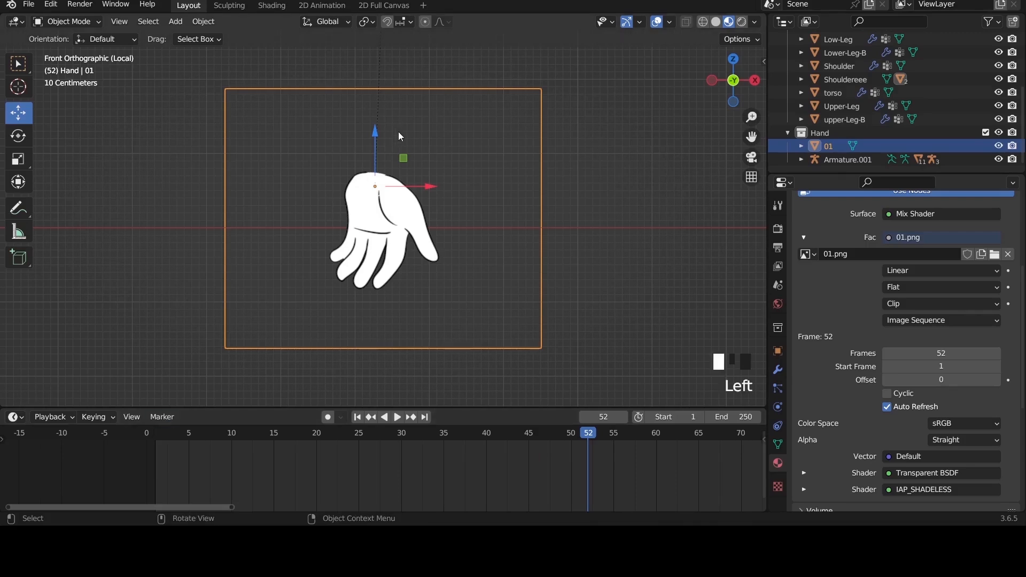
Step: Set the Start Frame of the hand's 01.png image sequence to -52
left_click(956, 363)
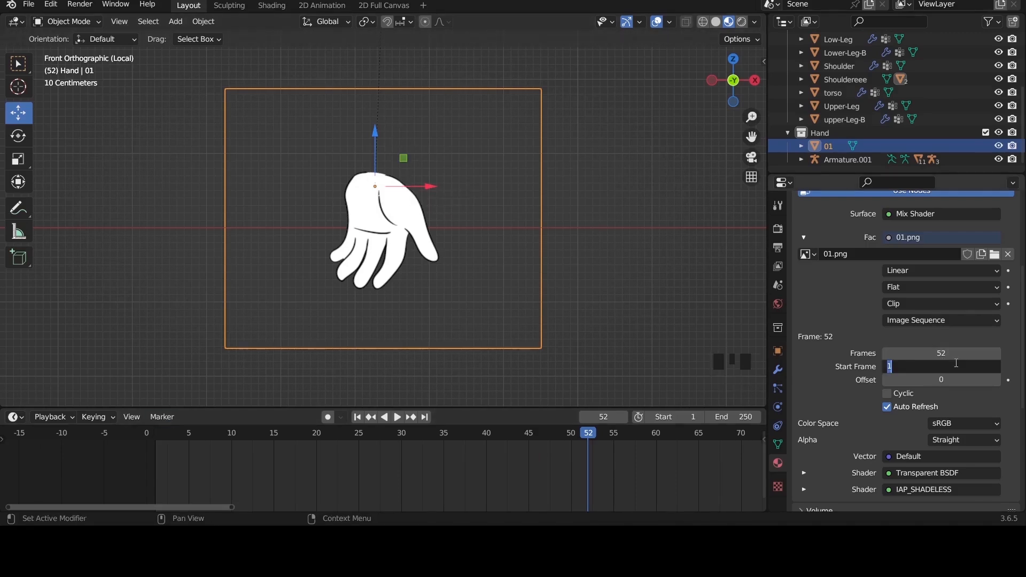
type("-52")
key("Return")
Step: Go to frame 1 and keyframe the hand image sequence's Offset at -51
left_click_drag(575, 437, 79, 447)
left_click_drag(10, 441, 157, 436)
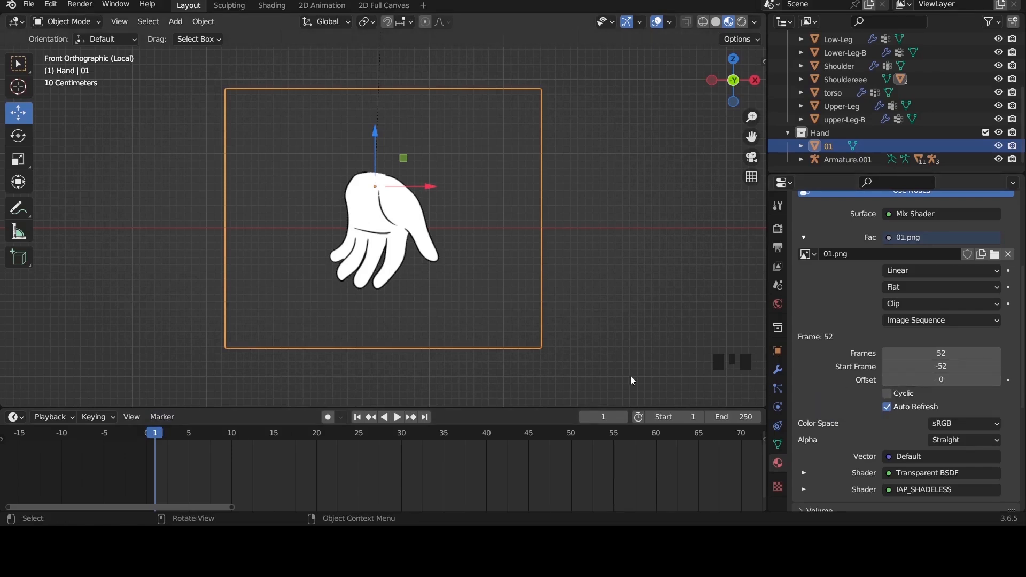
mouse_move(941, 380)
left_mouse_down()
mouse_move(882, 380)
mouse_move(890, 380)
left_mouse_up()
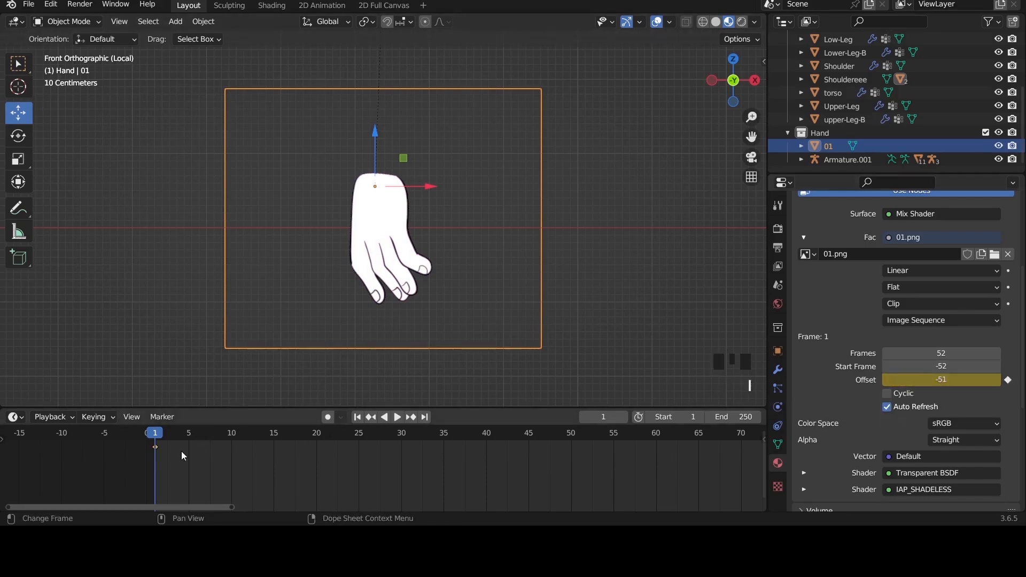
Step: Move to frame 15 and keyframe the hand image sequence's Offset at -36
key("space")
left_click_drag(207, 434, 277, 438)
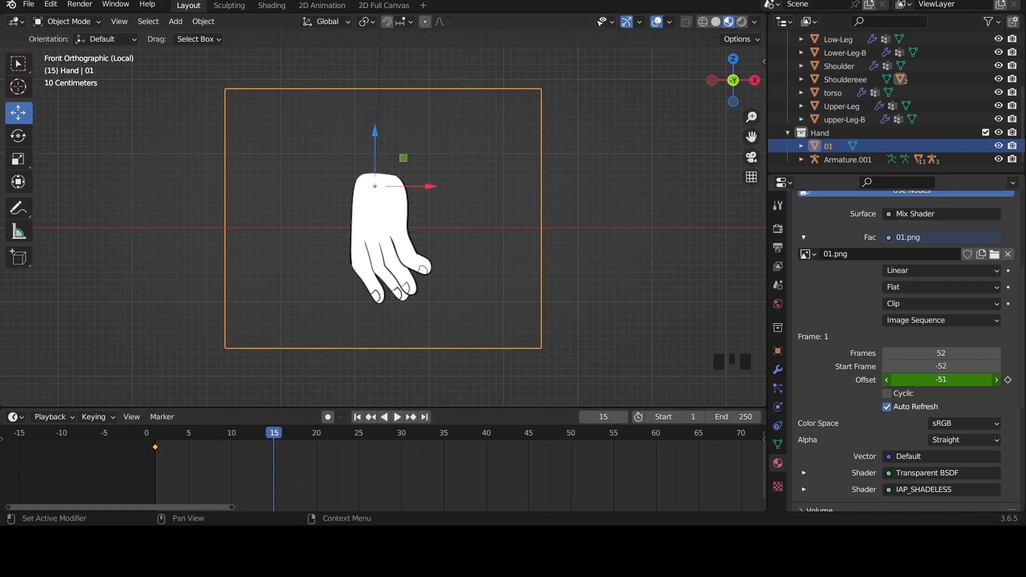
mouse_move(934, 379)
left_mouse_down()
mouse_move(956, 379)
mouse_move(934, 379)
left_mouse_up()
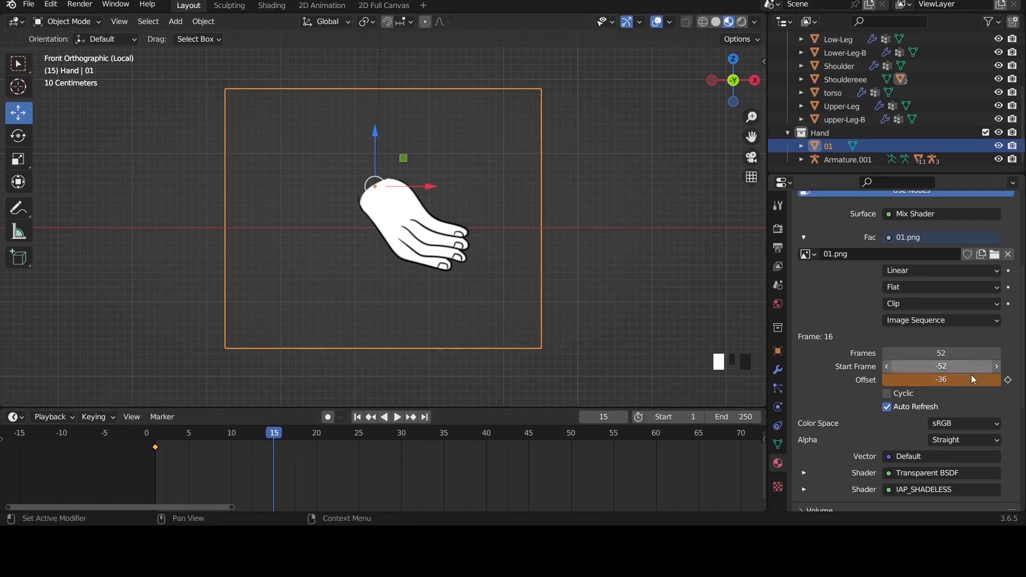
key("i")
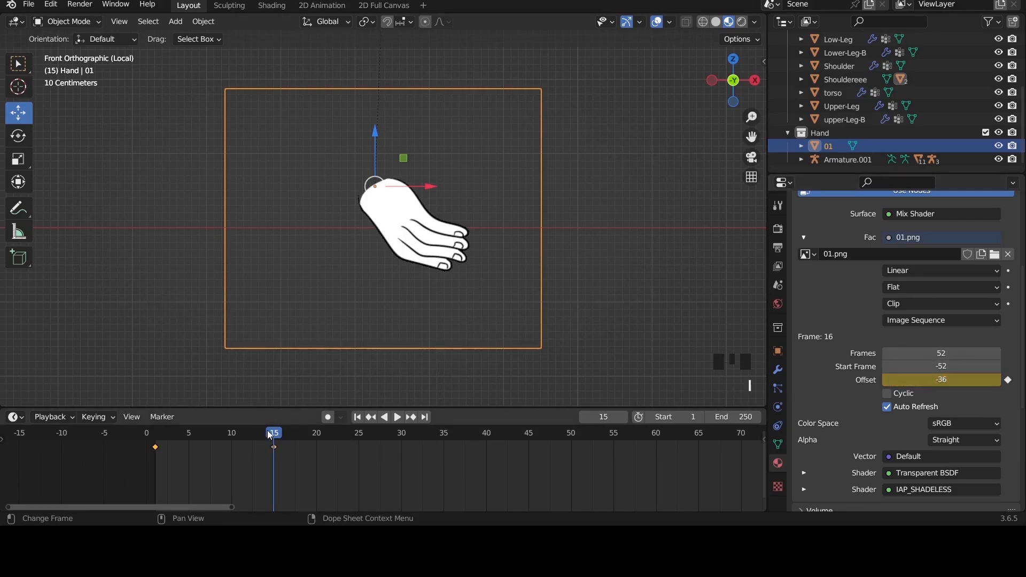
Step: Move to frame 31 and keyframe the hand image sequence's Offset back at -51
left_click_drag(271, 430, 412, 433)
left_click_drag(939, 377, 924, 377)
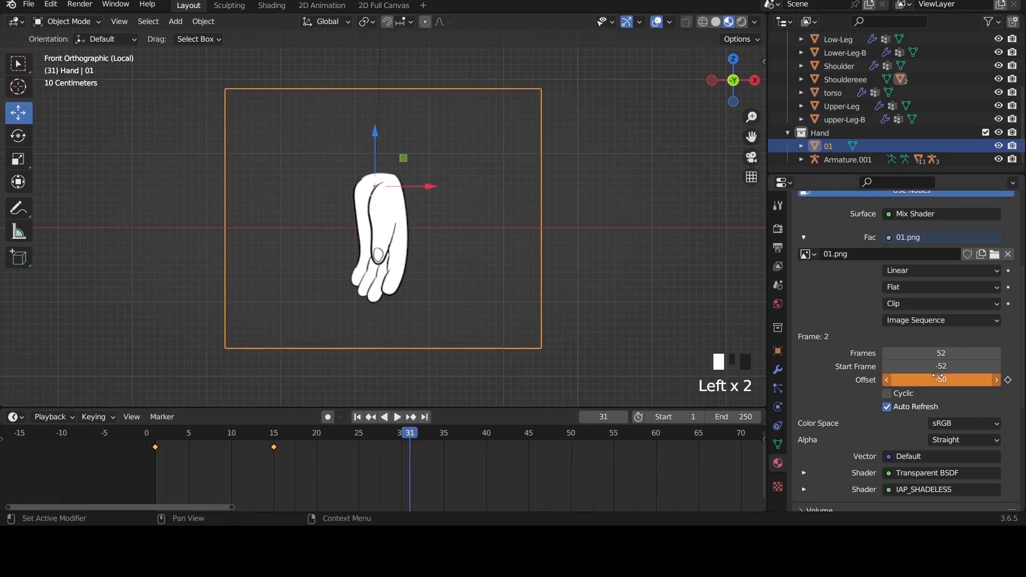
left_click(886, 380)
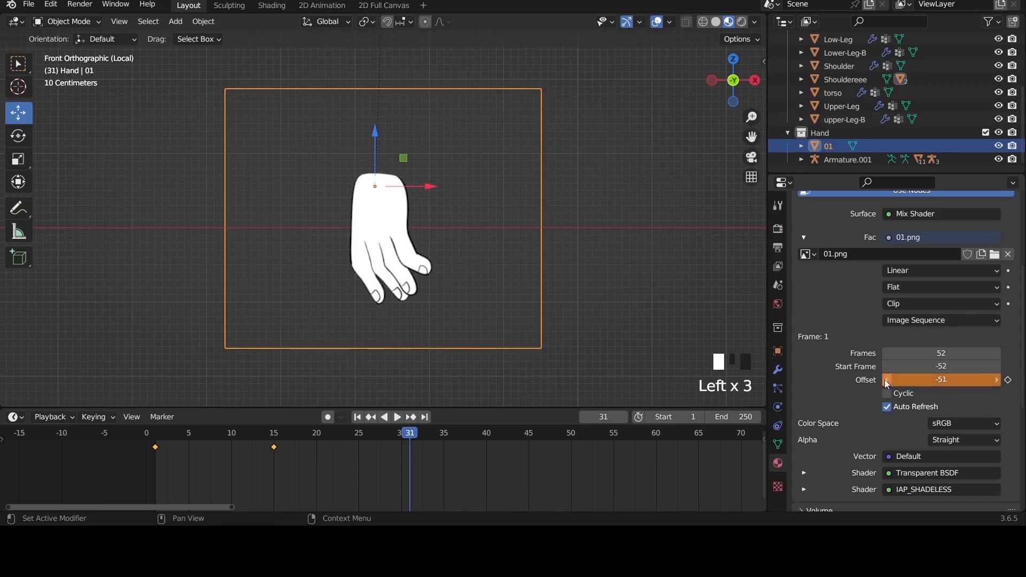
key("i")
key("i")
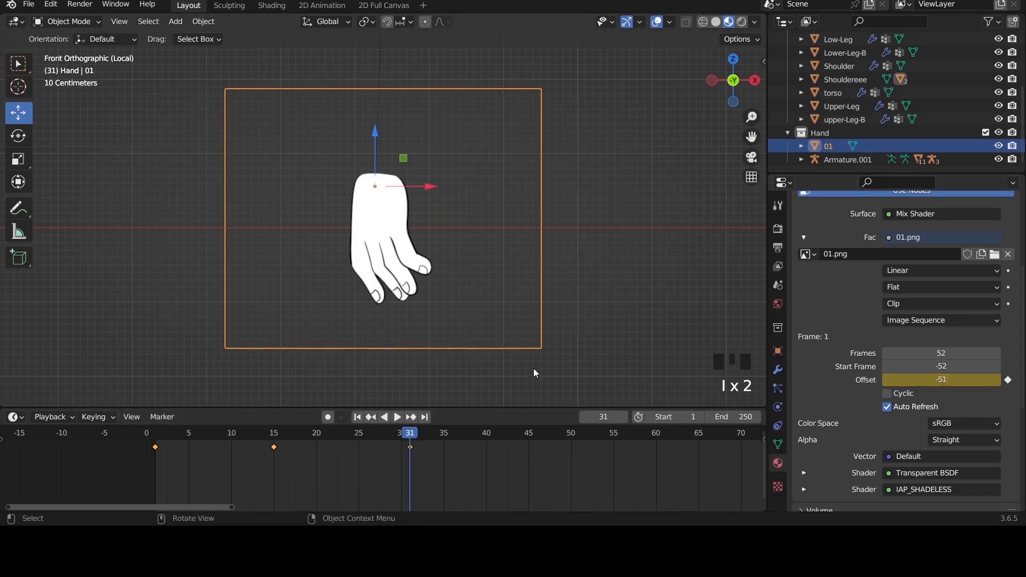
Step: Play and scrub the hand animation between frames 1 and 31 to examine how the drawings change between keyframes
left_click_drag(396, 432, 189, 439)
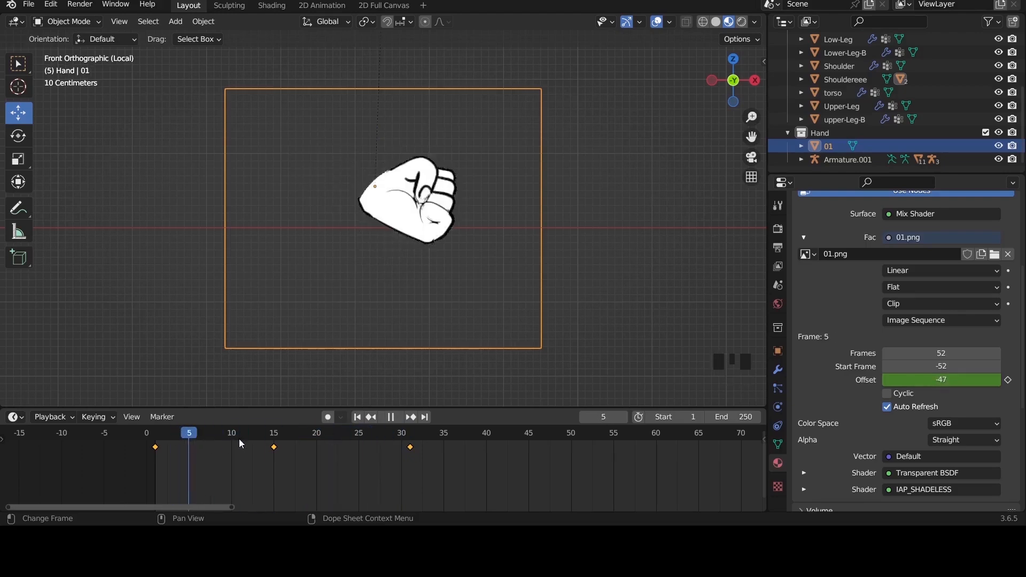
key("space")
left_click_drag(440, 473, 137, 439)
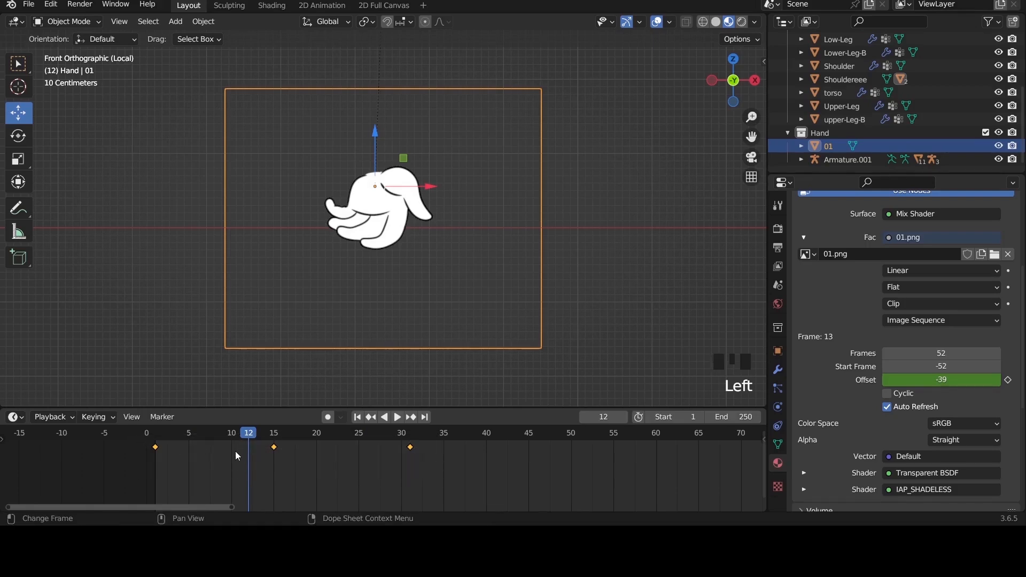
Step: Set the Offset keyframes' interpolation to Constant and scrub from frame 12 to frame 32 to check the hand swaps
key("t")
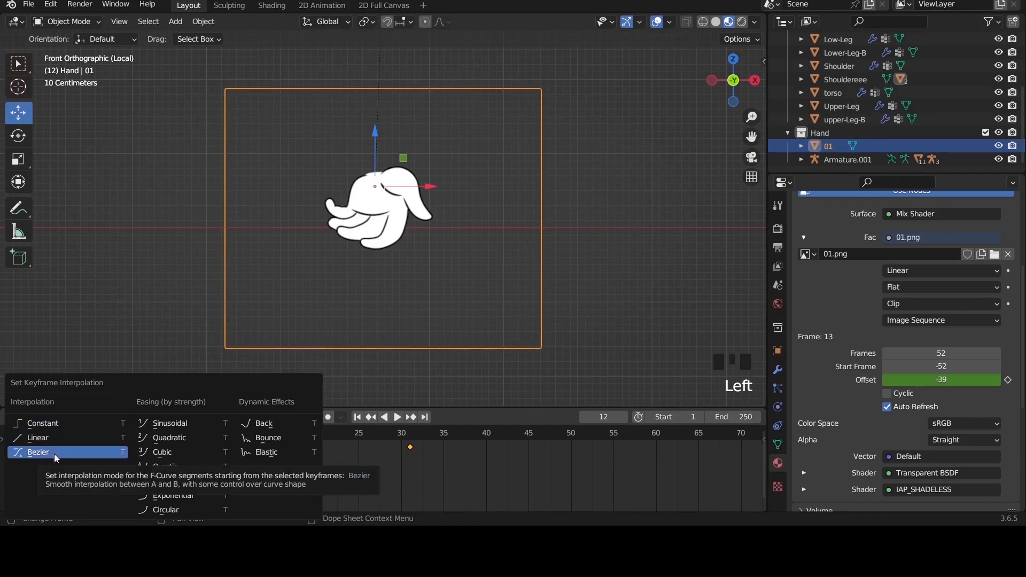
left_click(47, 422)
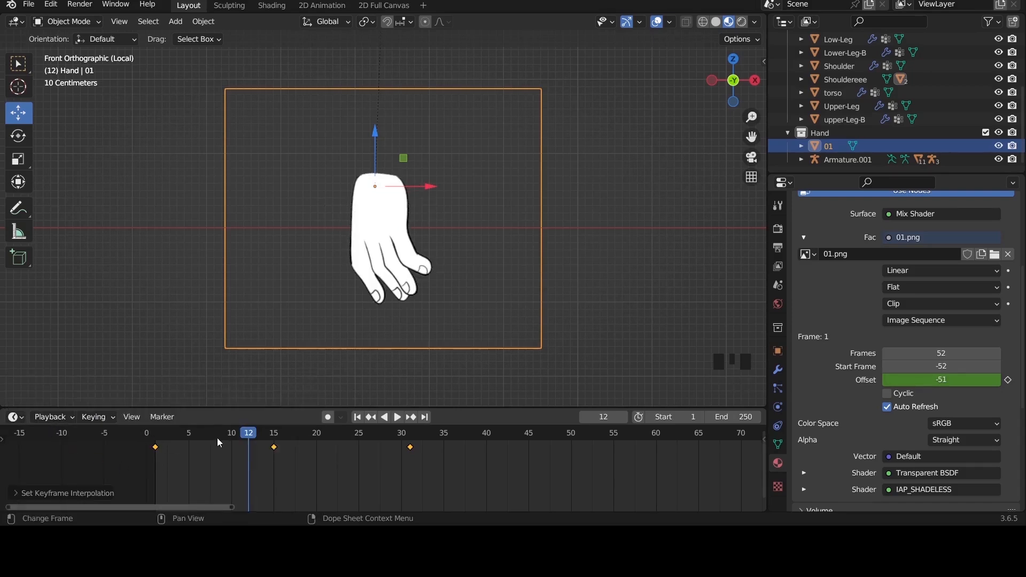
left_click_drag(248, 440, 416, 447)
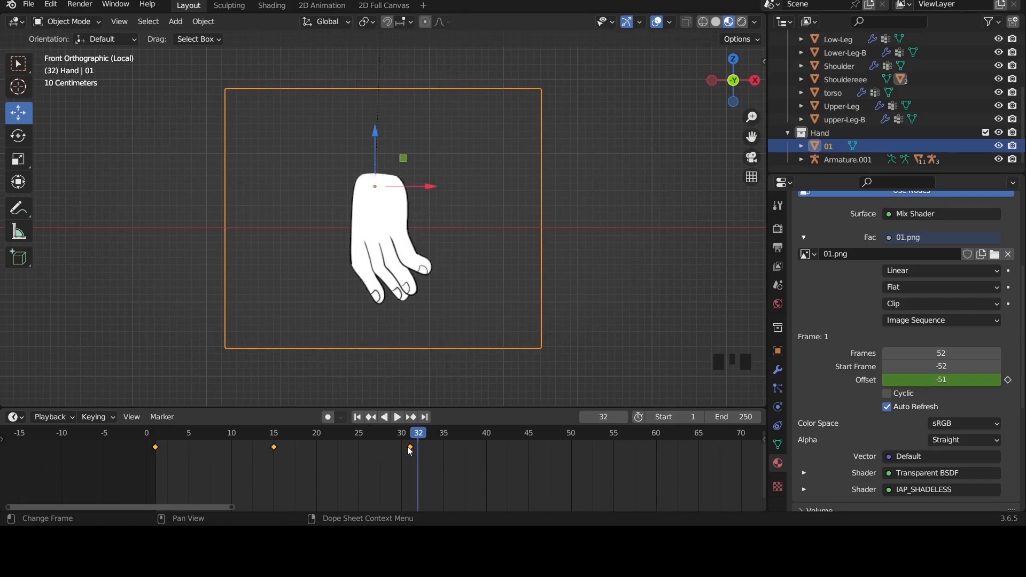
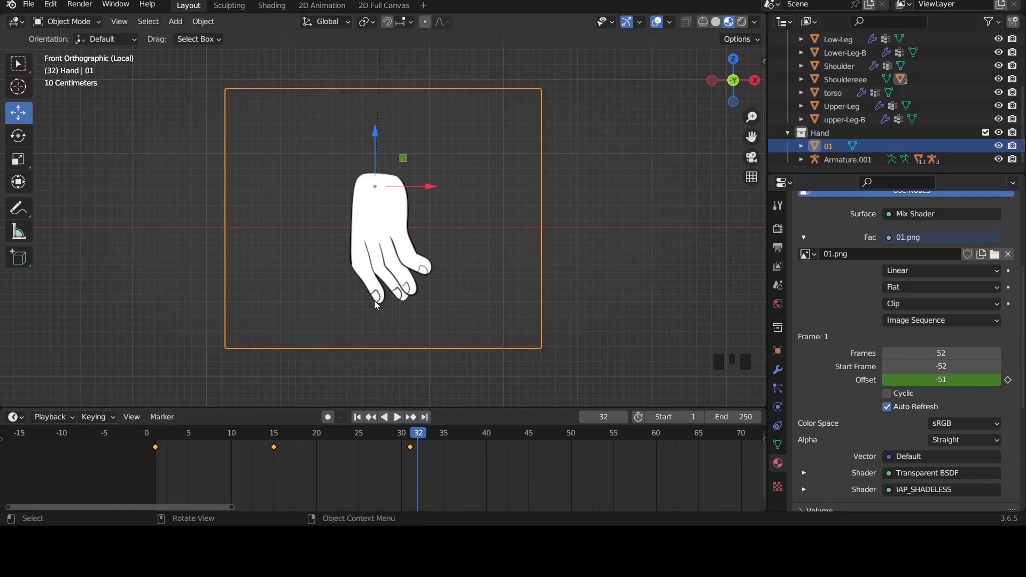
Step: Leave the hand's local view and move the 01 hand object out of the Hand collection to the other body parts
key("slash")
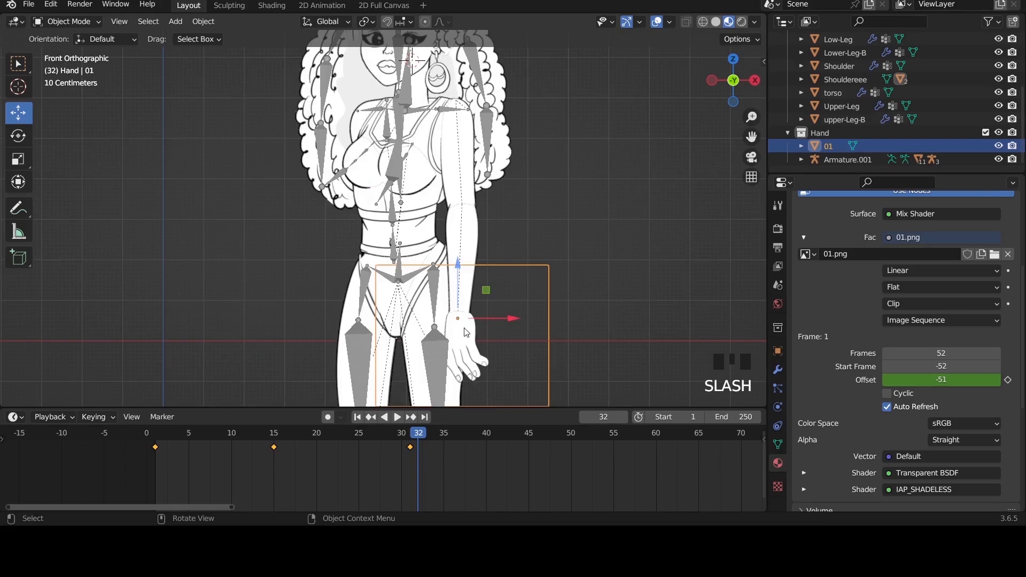
scroll(465, 329, "down", 3)
scroll(463, 328, "up", 3)
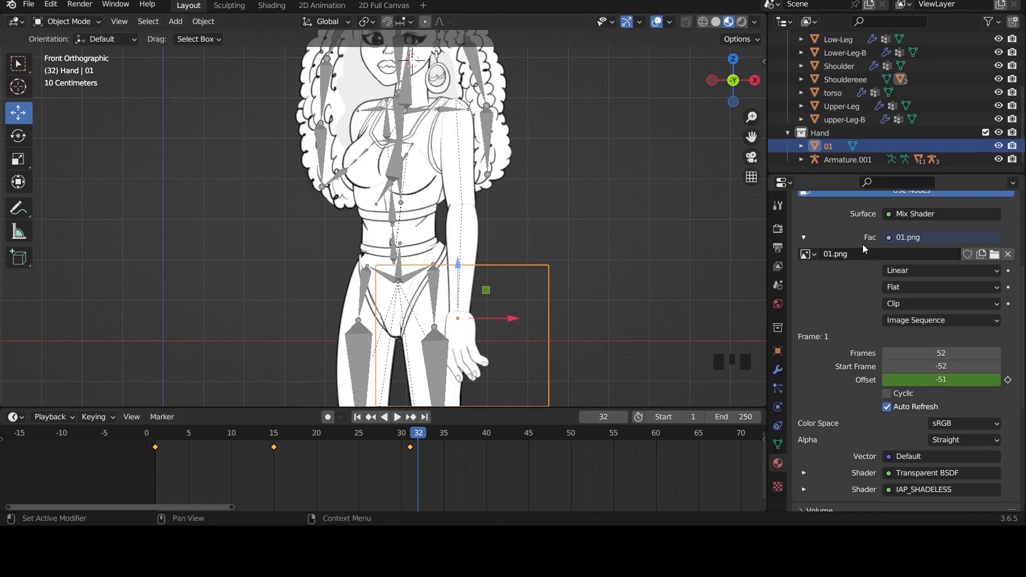
scroll(855, 243, "up", 5)
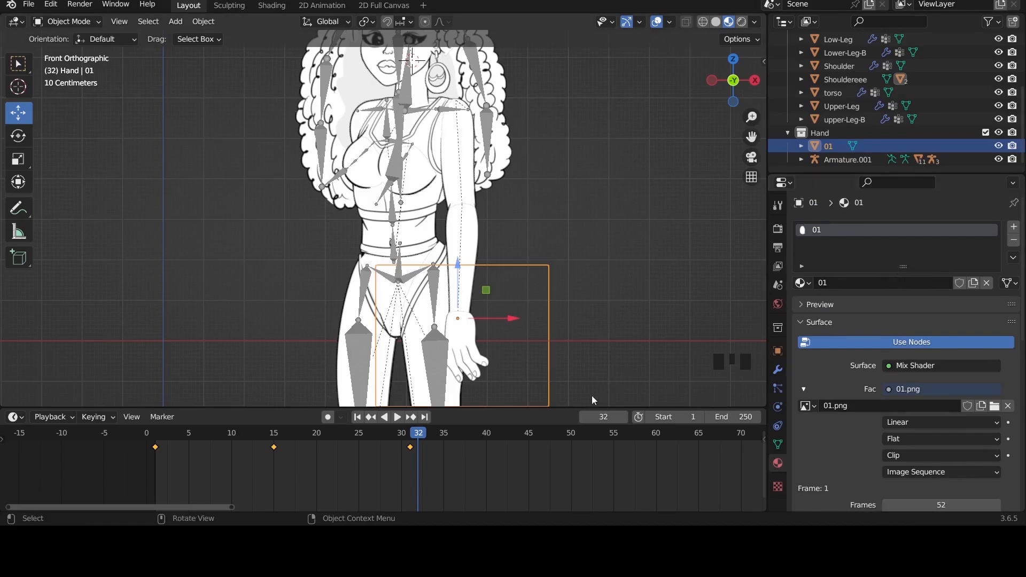
scroll(488, 329, "up", 9)
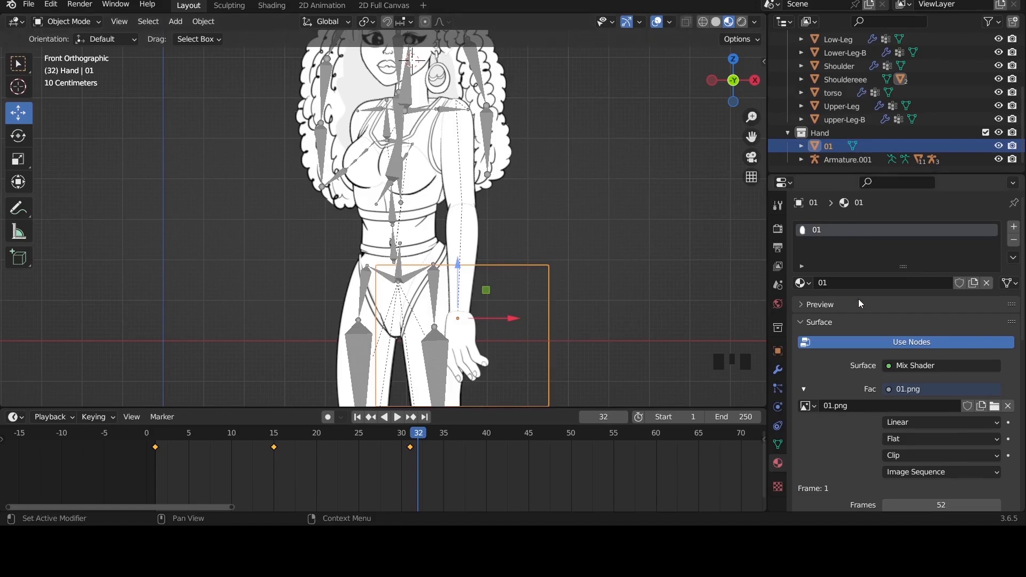
left_click(471, 233, "shift")
left_click(465, 172, "shift")
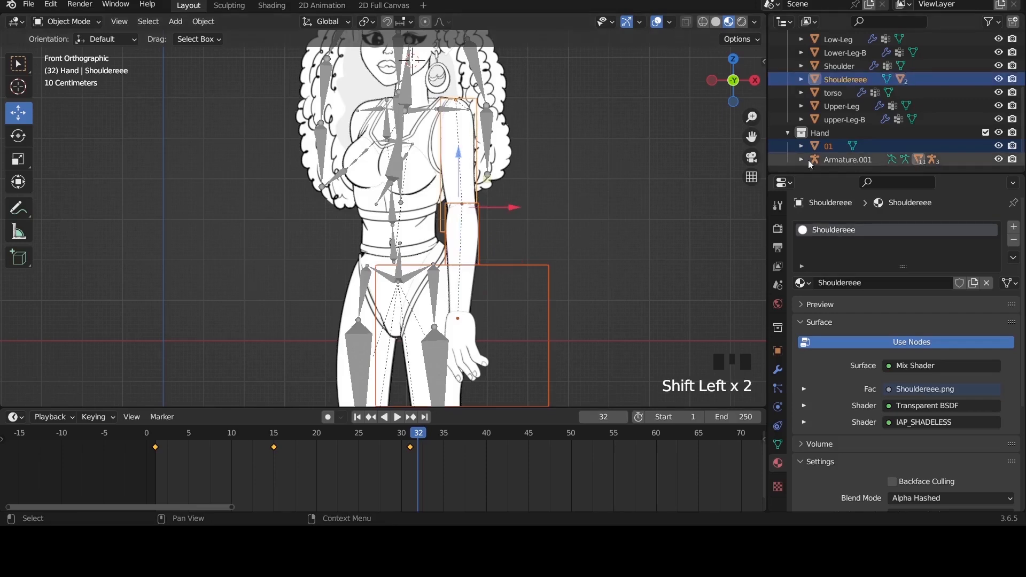
left_click(828, 155)
left_click_drag(828, 155, 827, 129)
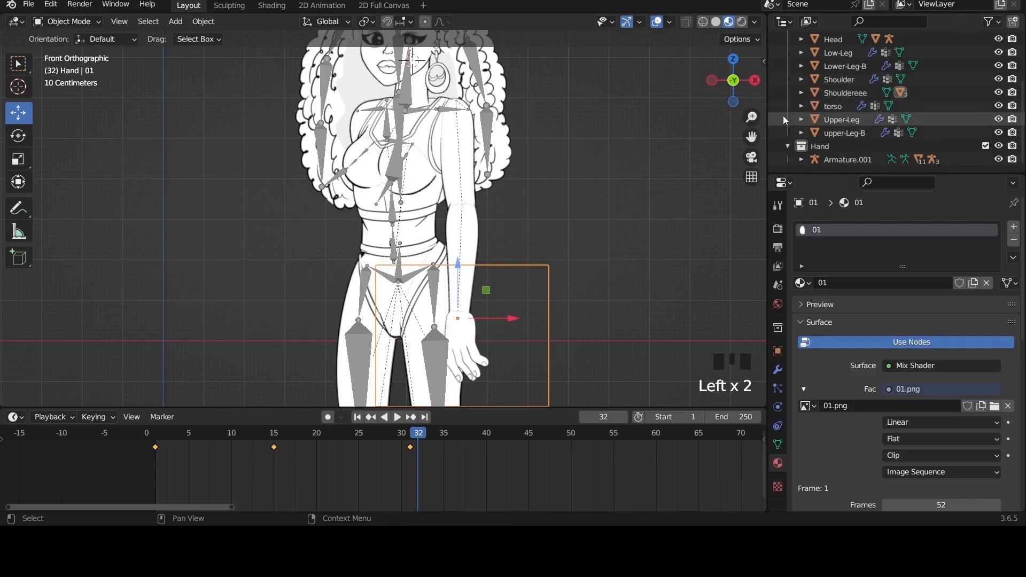
Step: Duplicate the hand together with the forearm and upper arm, and move the copy along X to the character's opposite side
scroll(790, 112, "down", 3)
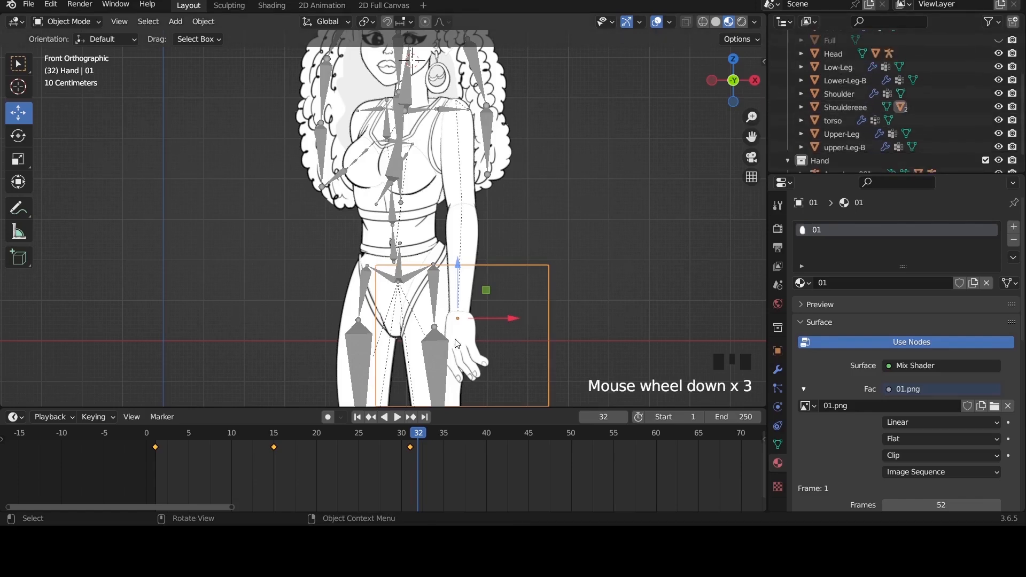
left_click(449, 214, "shift")
left_click(448, 212, "shift")
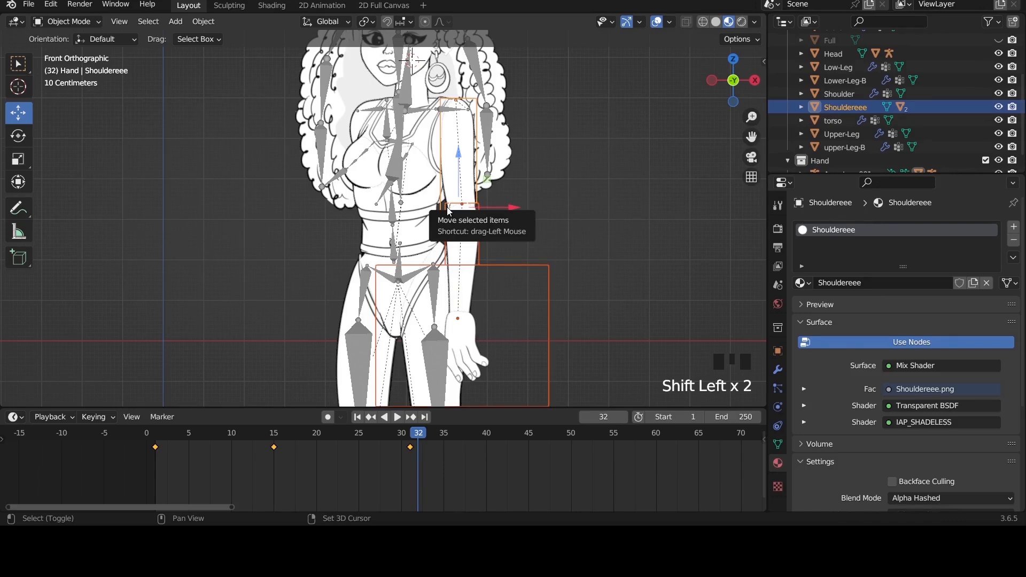
key("shift+d")
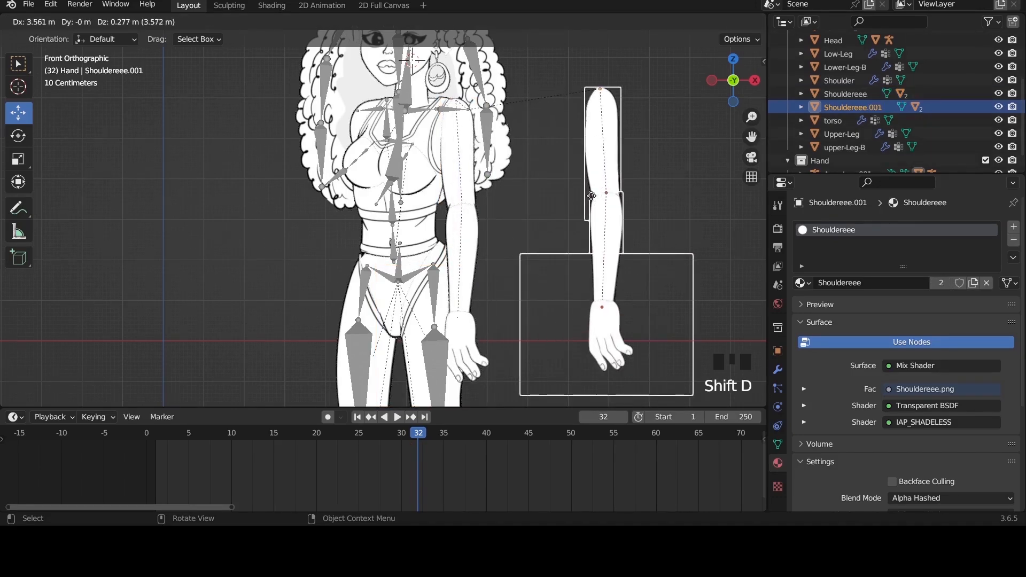
right_click(592, 195)
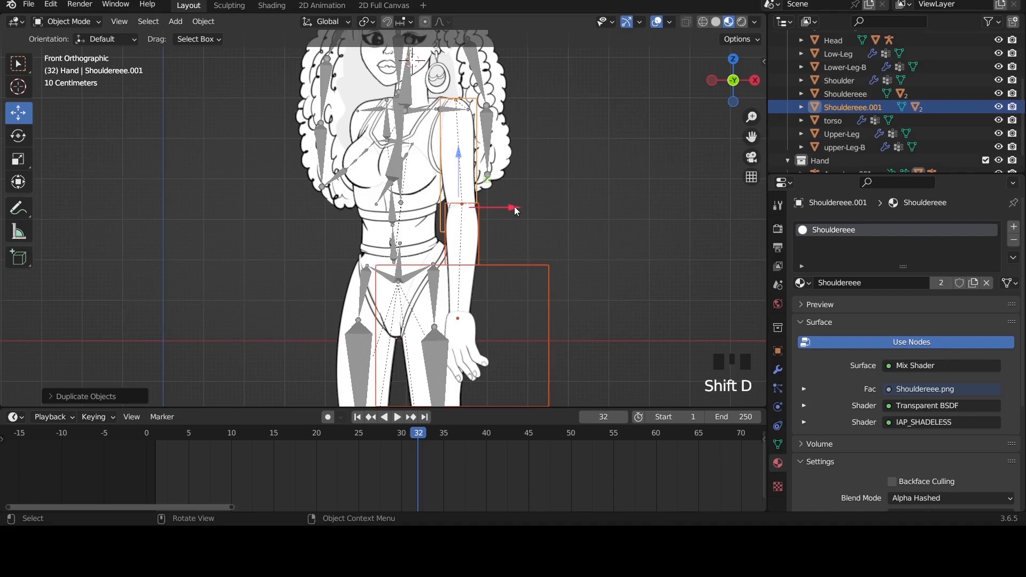
left_click_drag(514, 207, 290, 253)
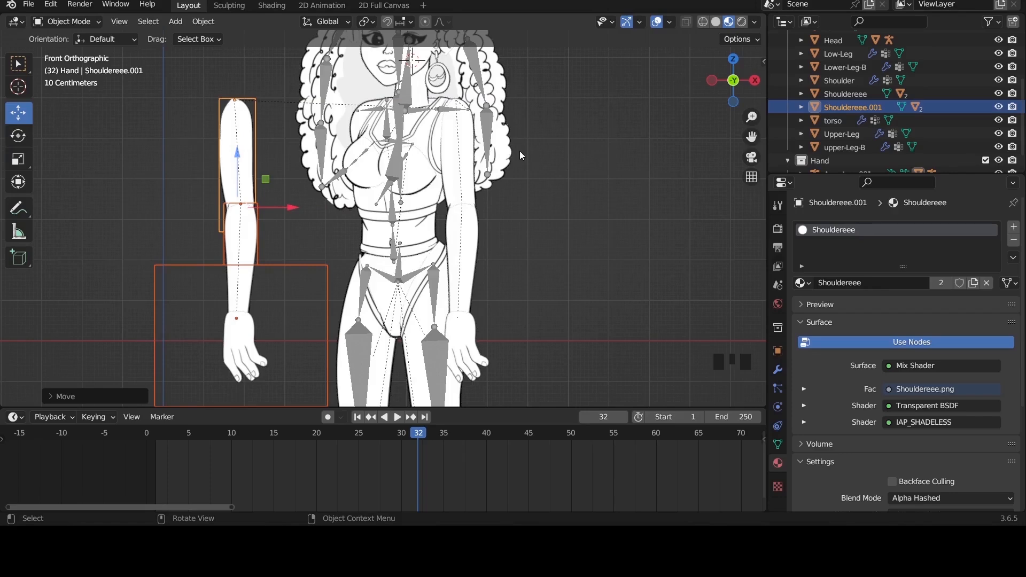
Step: Select the duplicated hand and resize the timeline so its Offset keyframes can be seen below the character
key("KP_Decimal")
scroll(561, 293, "up", 2)
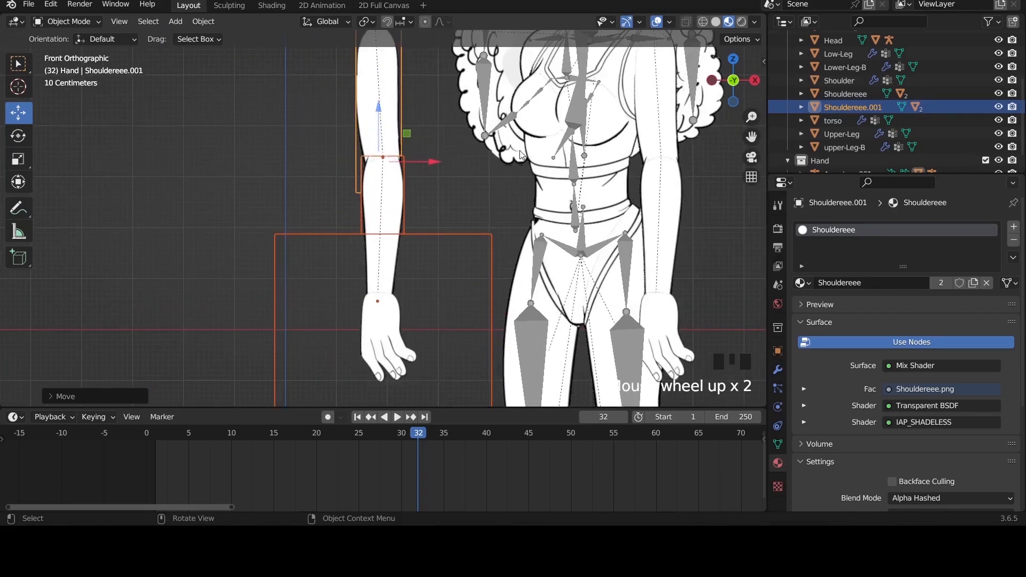
left_click_drag(573, 409, 574, 485)
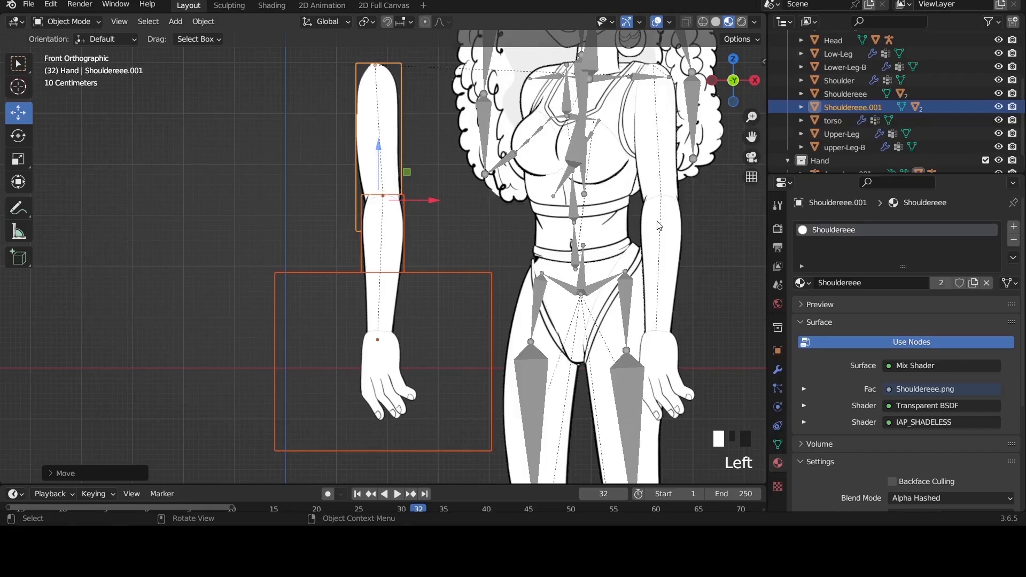
scroll(533, 203, "down", 1)
scroll(358, 321, "down", 1)
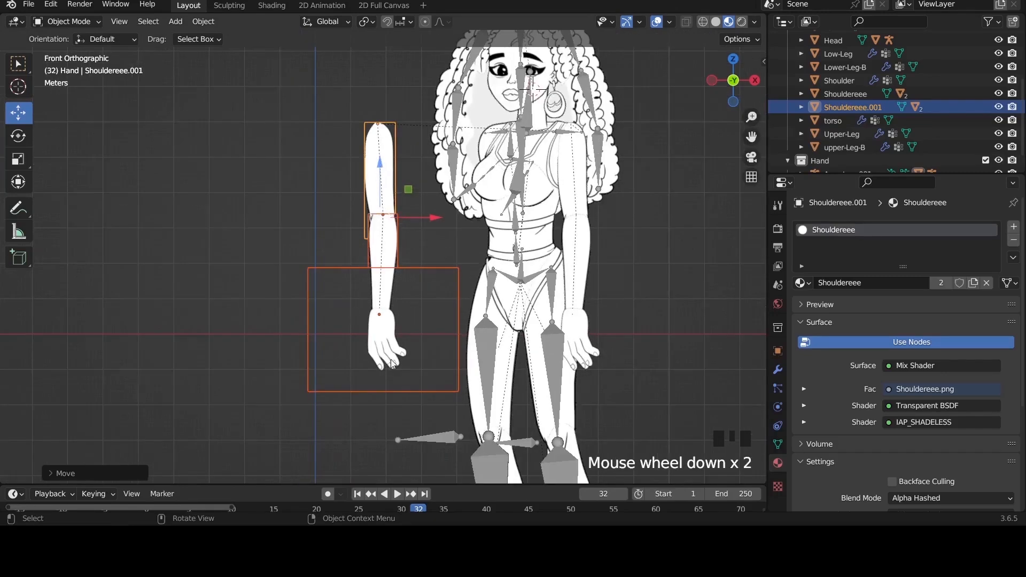
left_click(392, 355)
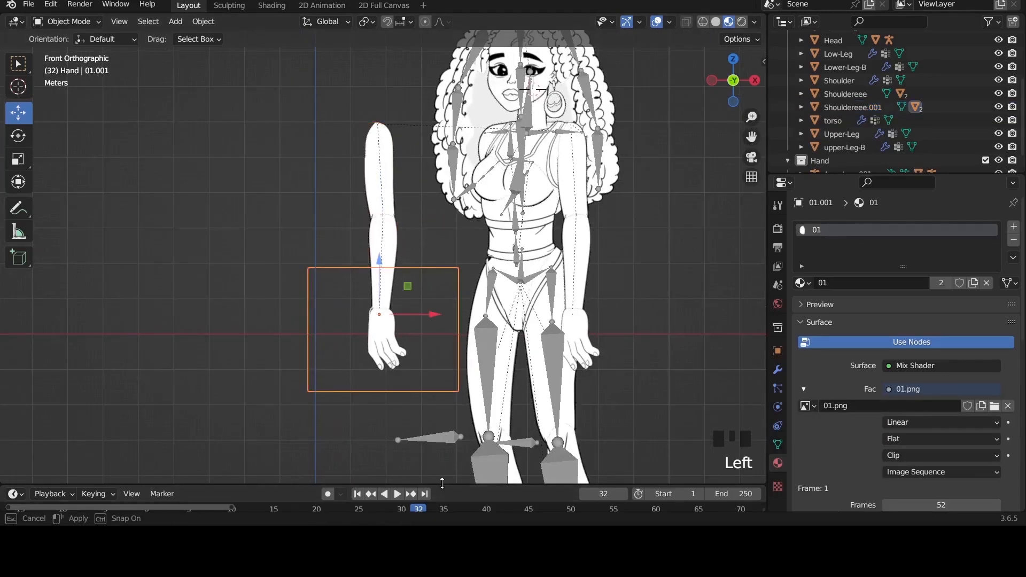
left_click_drag(441, 485, 435, 436)
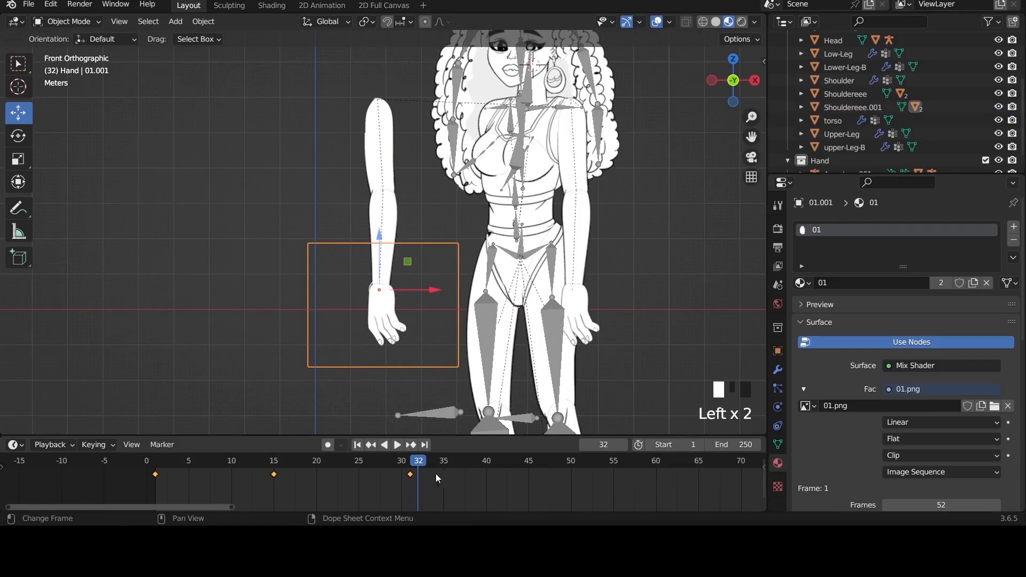
left_click_drag(439, 437, 439, 450)
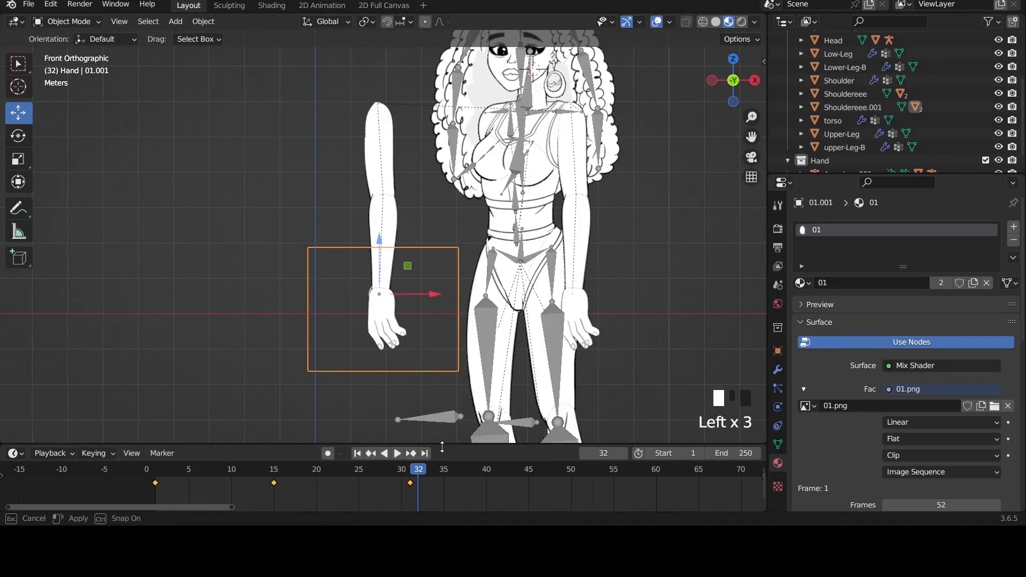
Step: Try an Offset of -47 on the duplicated hand's image sequence at frame 32, and step back to frame 31
scroll(898, 423, "down", 4)
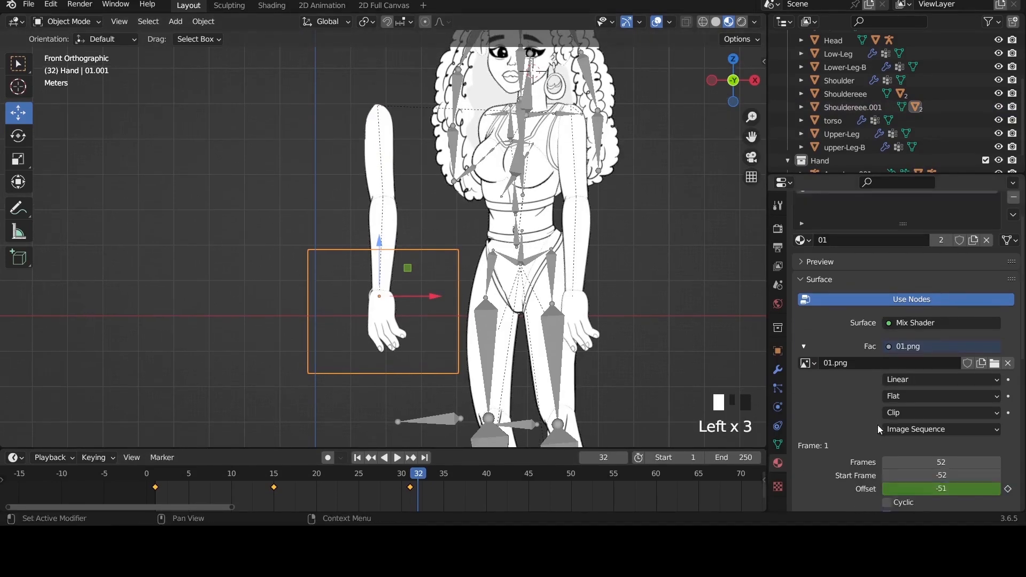
left_click_drag(949, 444, 954, 444)
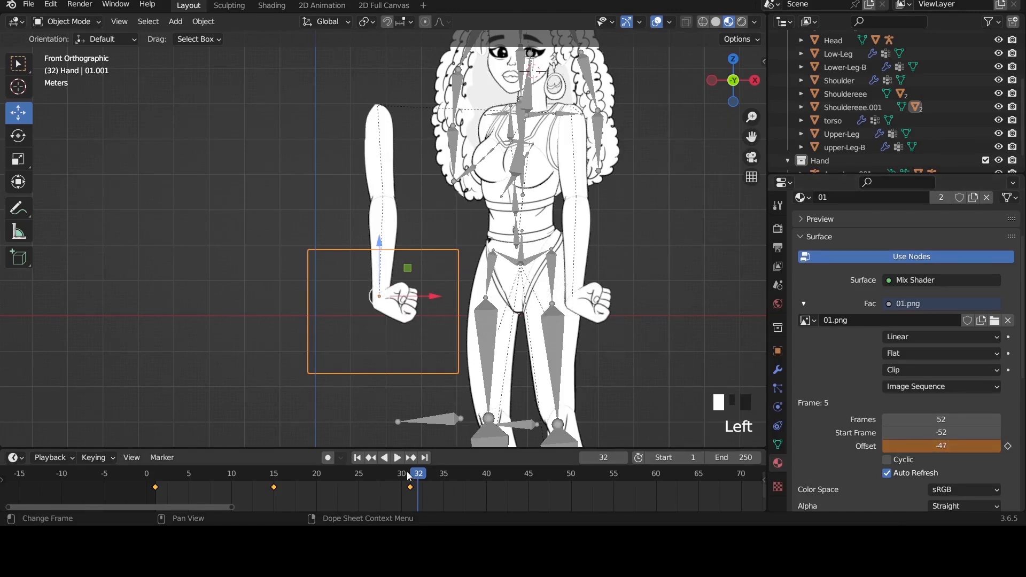
key("Left")
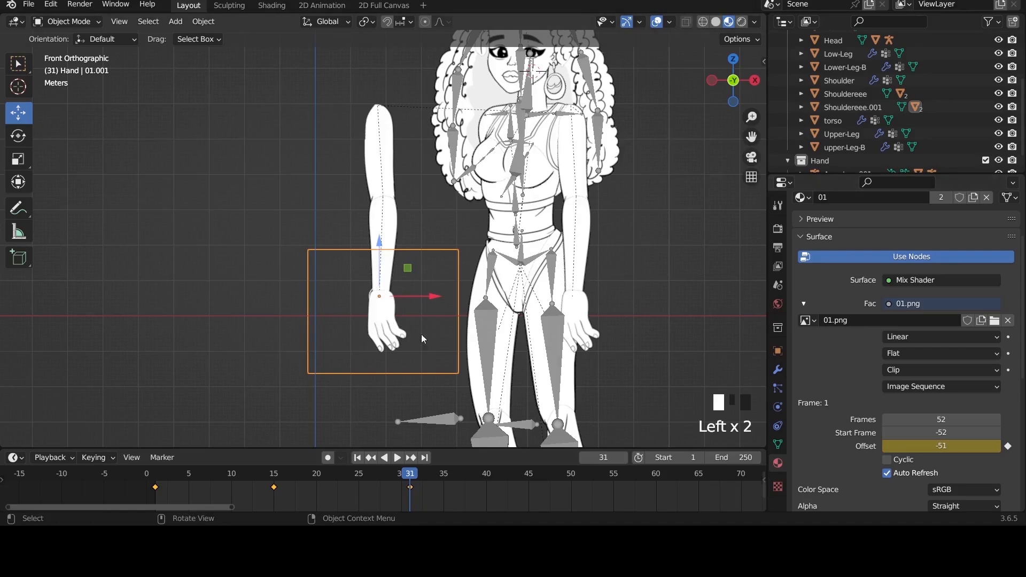
Step: Make the duplicated hand's material single-user and try an Offset of -65 on its image sequence at frame 31
scroll(823, 290, "up", 4)
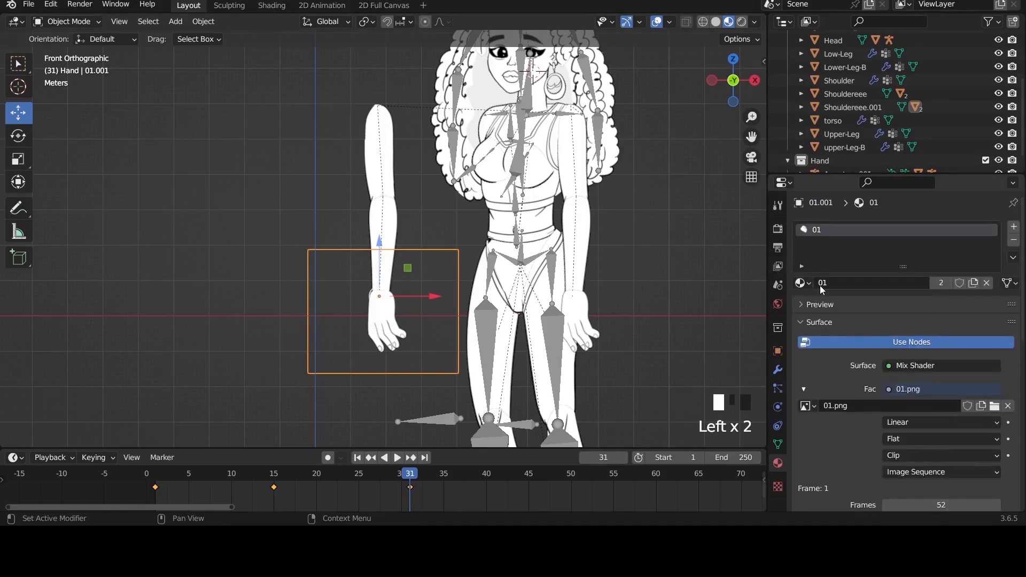
left_click(939, 285)
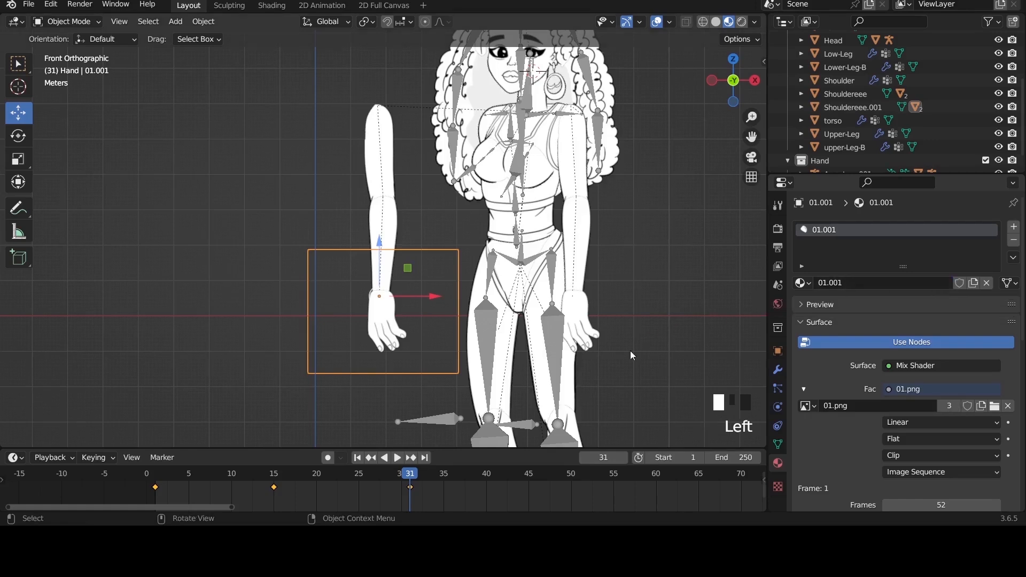
scroll(826, 422, "down", 5)
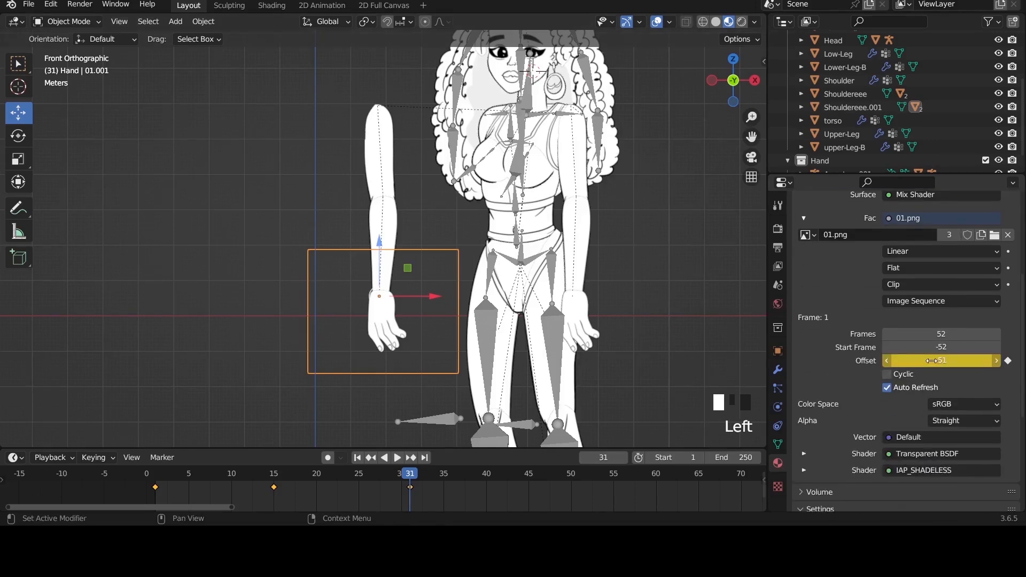
mouse_move(941, 361)
left_mouse_down()
mouse_move(967, 361)
mouse_move(913, 361)
mouse_move(944, 361)
left_mouse_up()
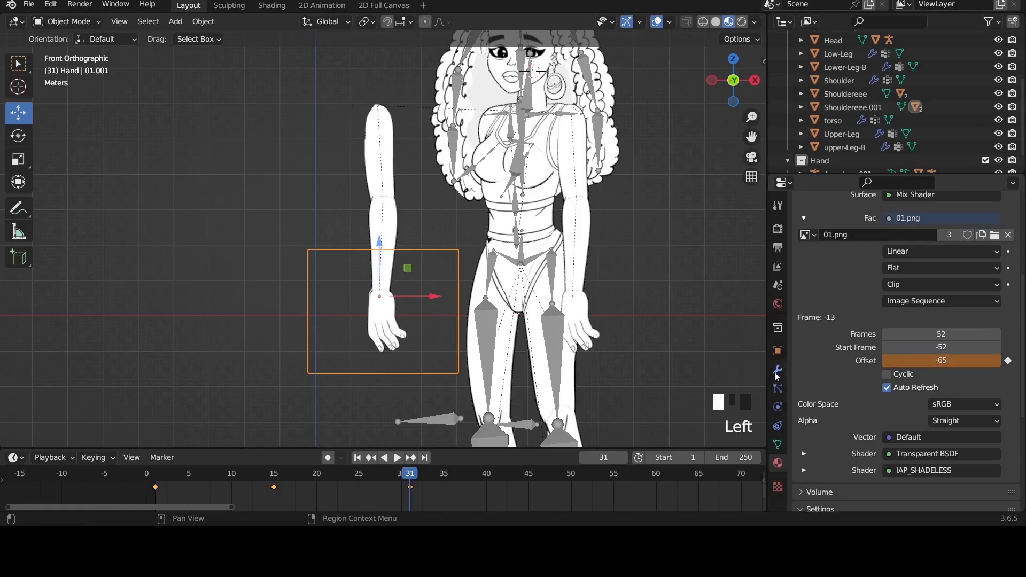
key("ctrl+z")
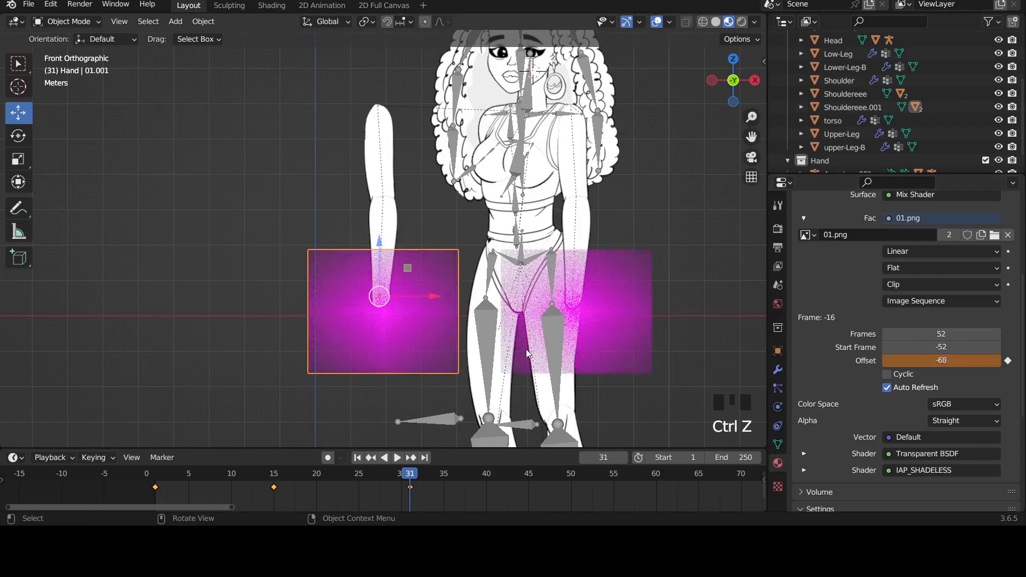
Step: Try an Offset of -5 on the duplicated hand at frame 37, and undo back to the shared 01 material
left_click(405, 477)
left_click_drag(409, 477, 460, 476)
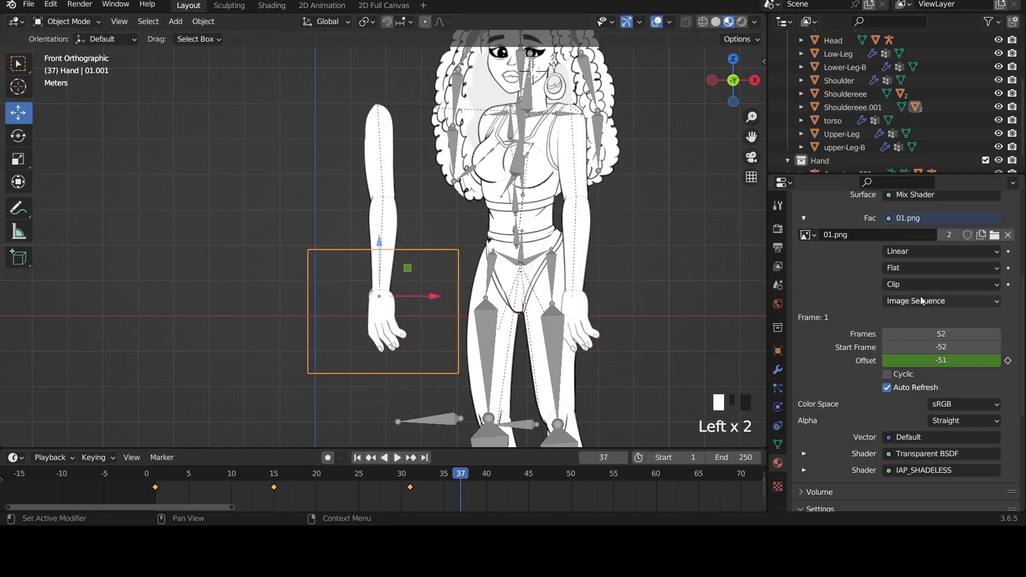
mouse_move(940, 362)
left_mouse_down()
mouse_move(954, 363)
mouse_move(913, 363)
mouse_move(940, 363)
left_mouse_up()
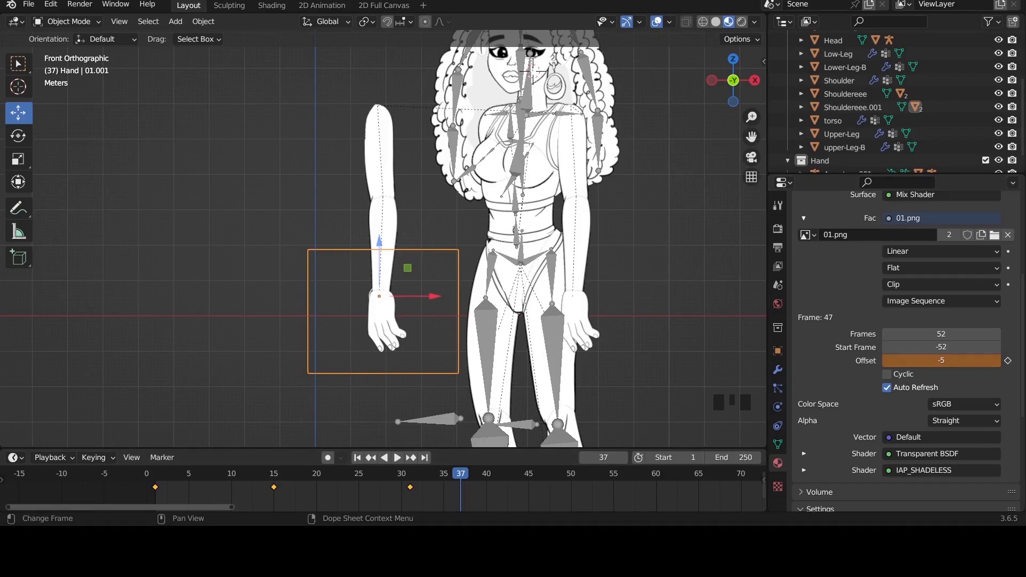
key("ctrl+z")
key("ctrl+z")
key("ctrl+z")
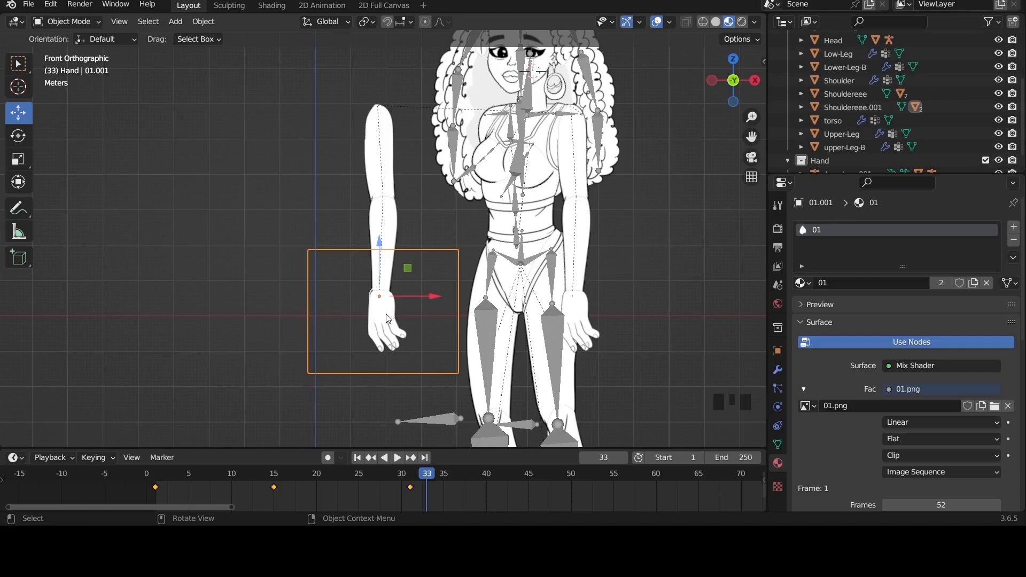
Step: Make the duplicated hand's 01 material a single-user copy, test an Offset of 6 at frame 33, and undo the Offset
left_click(940, 283)
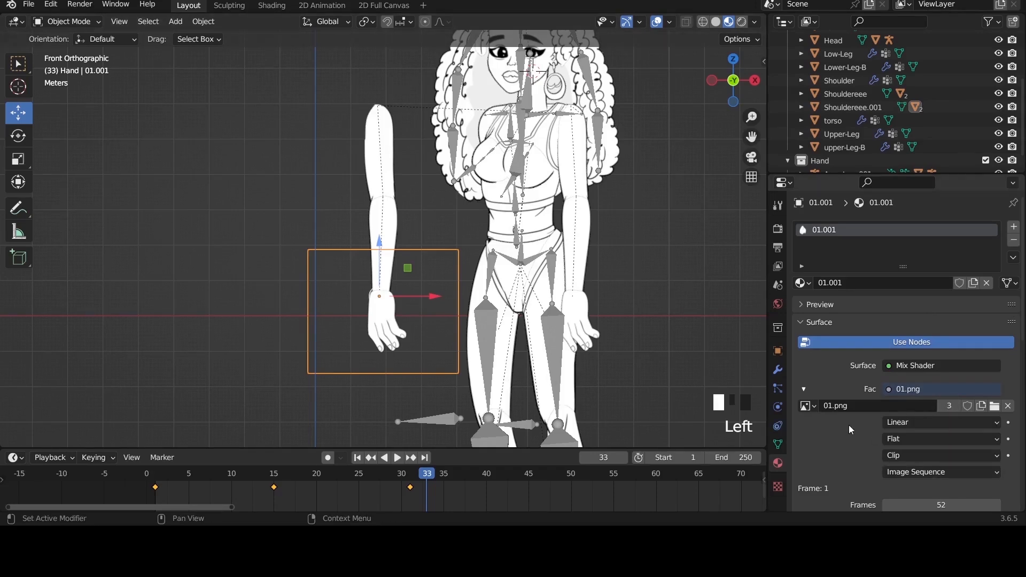
scroll(849, 425, "down", 6)
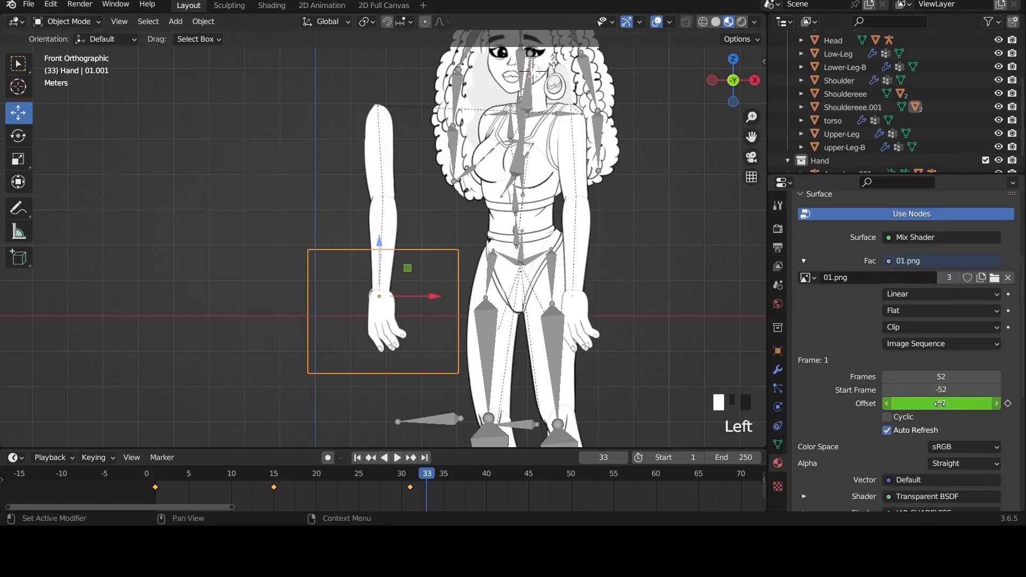
left_click_drag(940, 404, 979, 404)
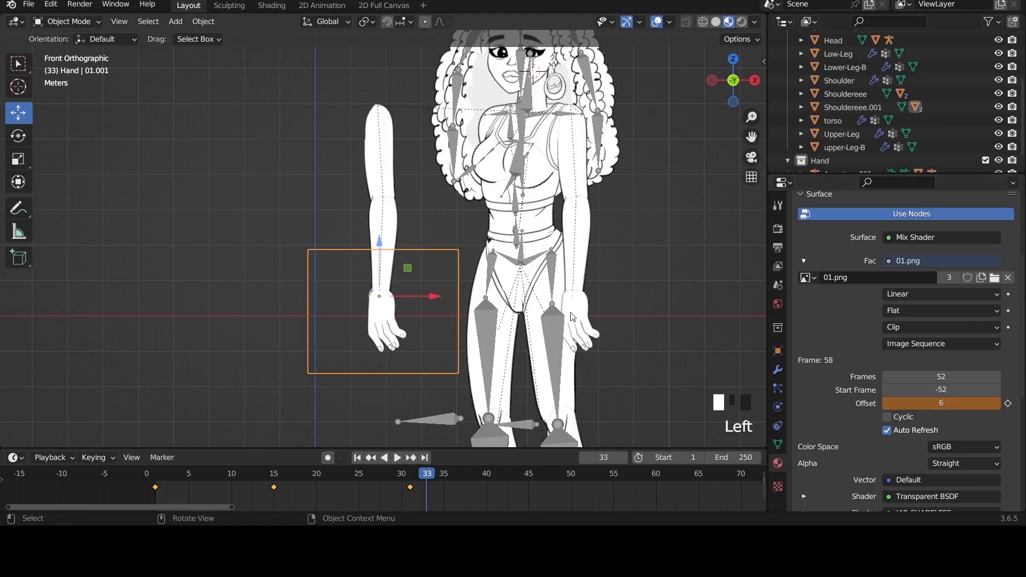
key("ctrl+z")
Step: Try an Offset of -31 on the original hand's image sequence at frame 33, and undo it
left_click(595, 312)
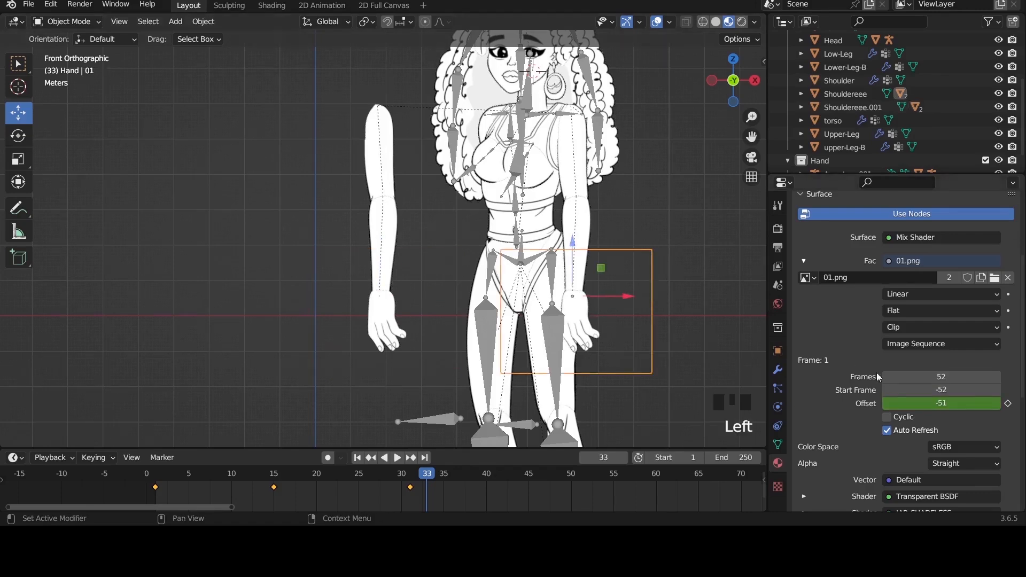
left_click_drag(918, 407, 939, 406)
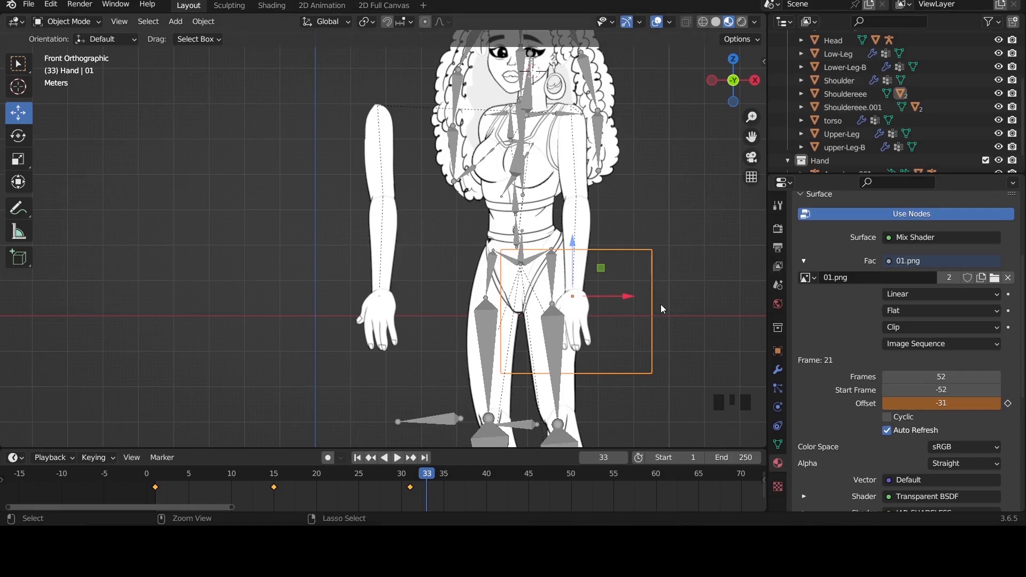
key("ctrl+z")
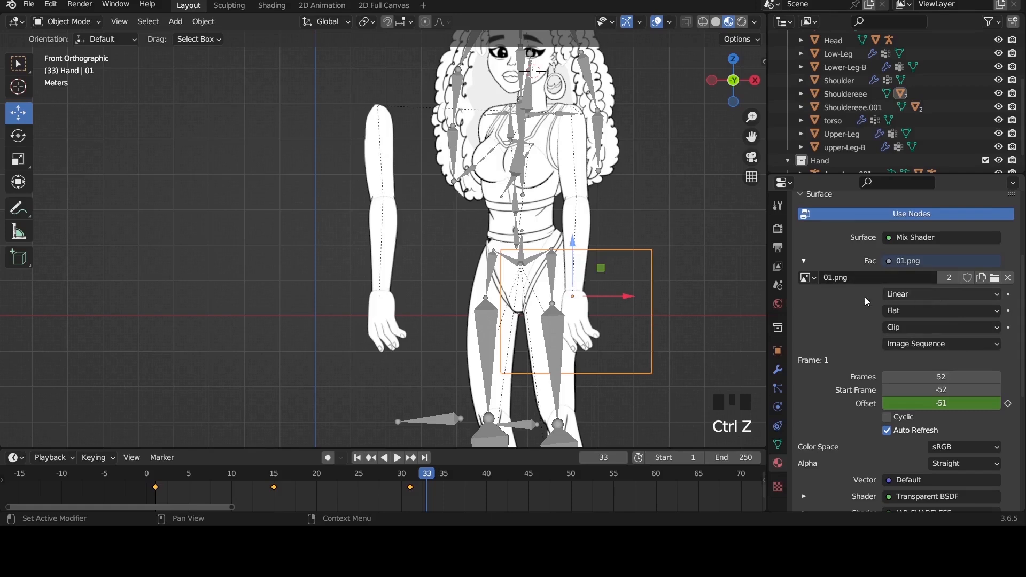
Step: Try making the original hand's 01.png image a single-user copy, and undo it
scroll(831, 316, "up", 1)
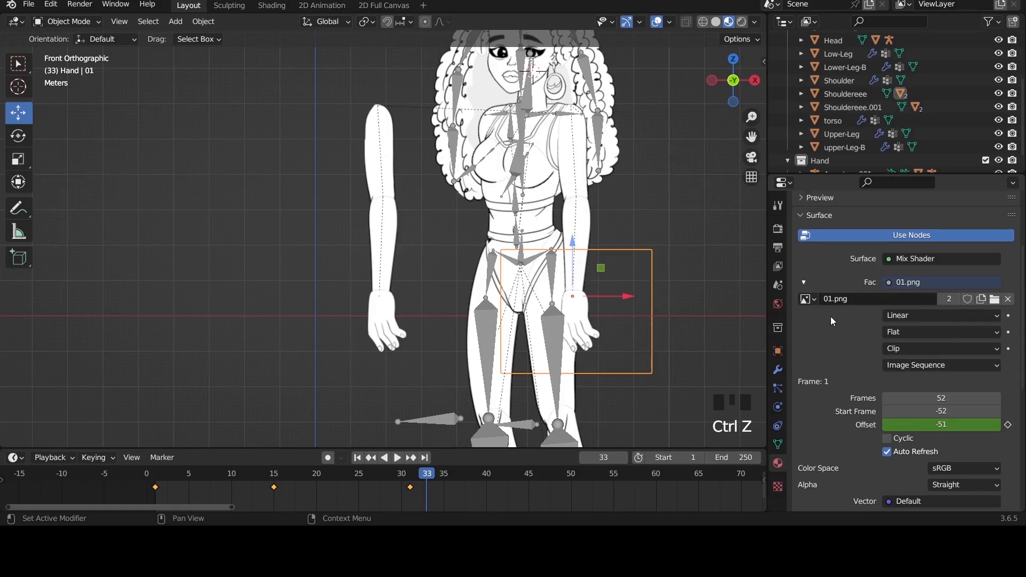
left_click(949, 297)
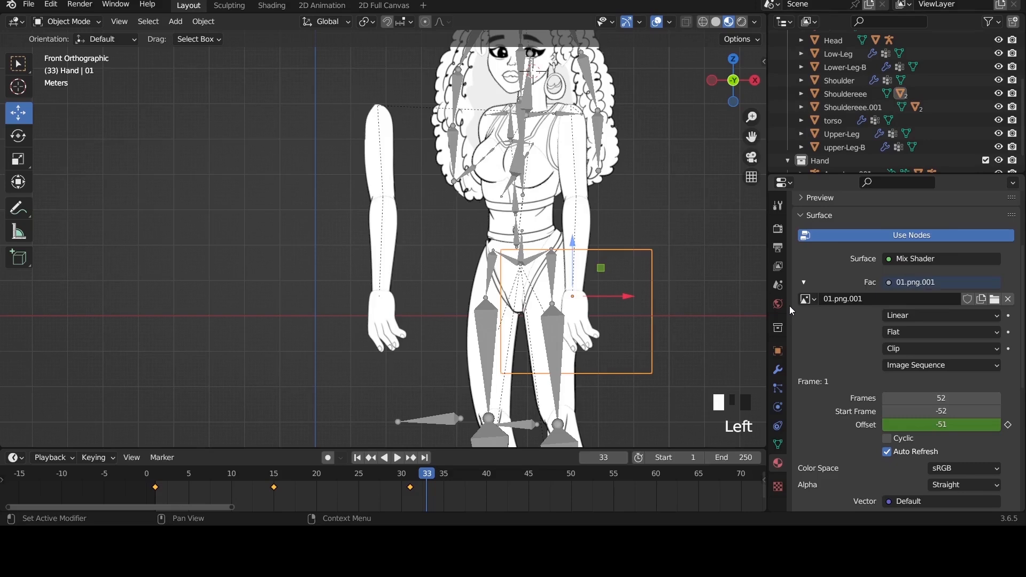
key("ctrl+z")
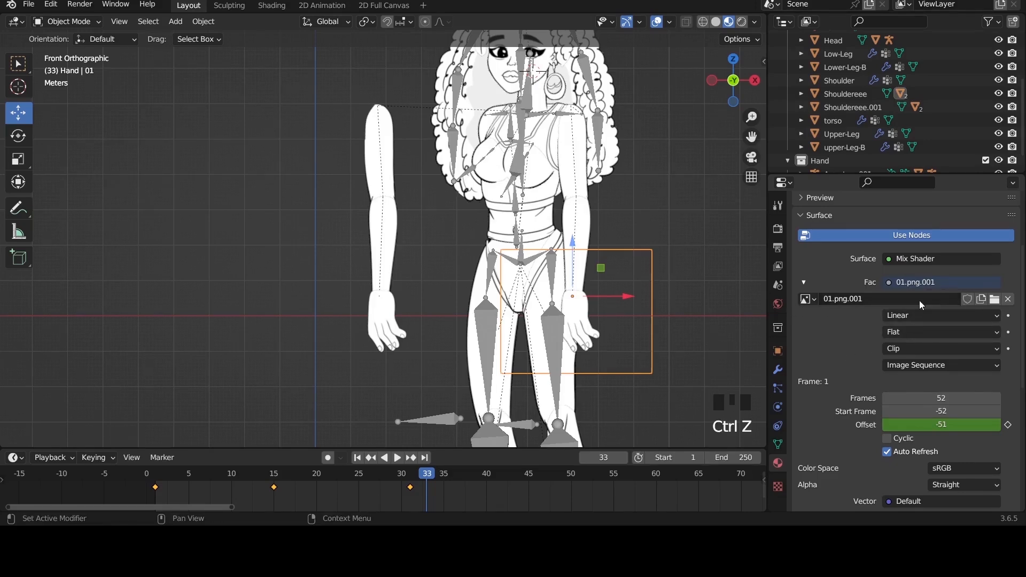
key("ctrl+z")
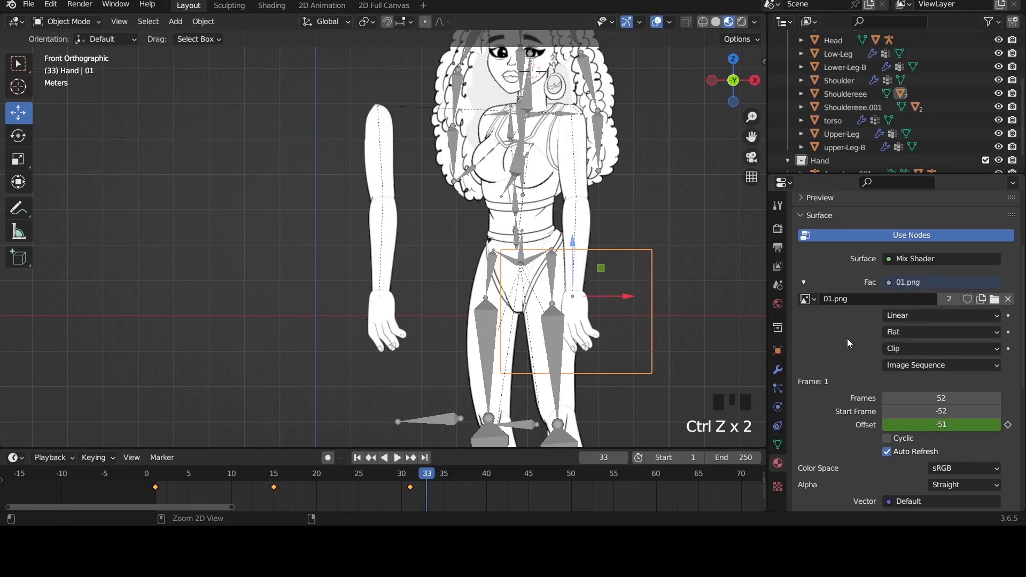
Step: Make the duplicated hand's 01.png image a single-user copy and test it with an Offset of -39
left_click(400, 330)
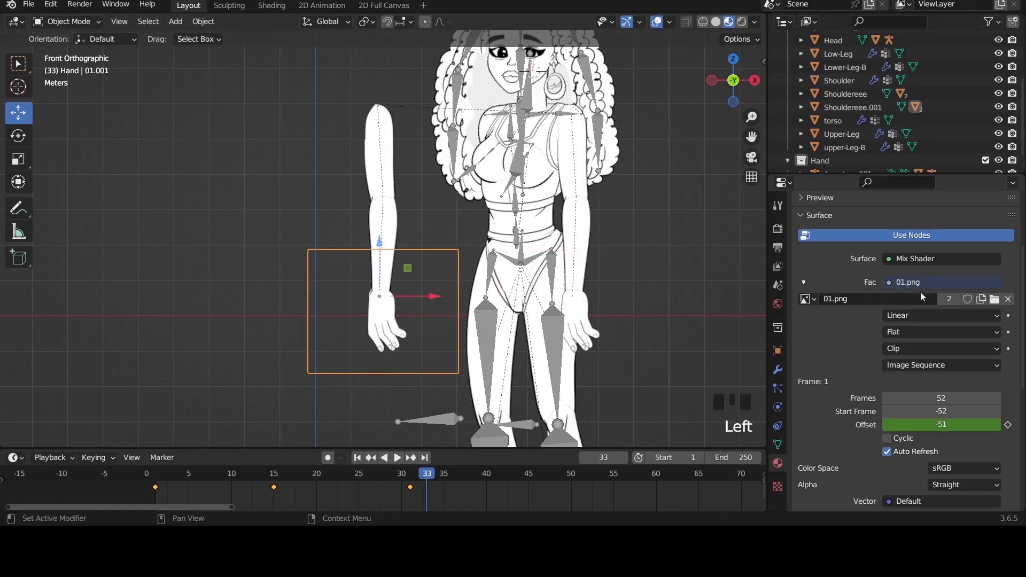
left_click(945, 299)
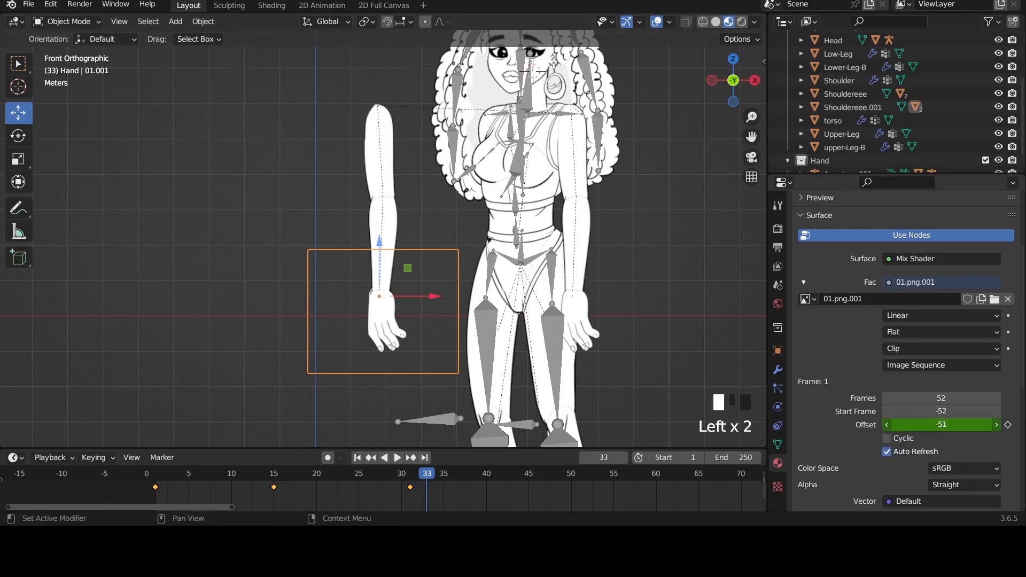
left_click_drag(941, 424, 969, 425)
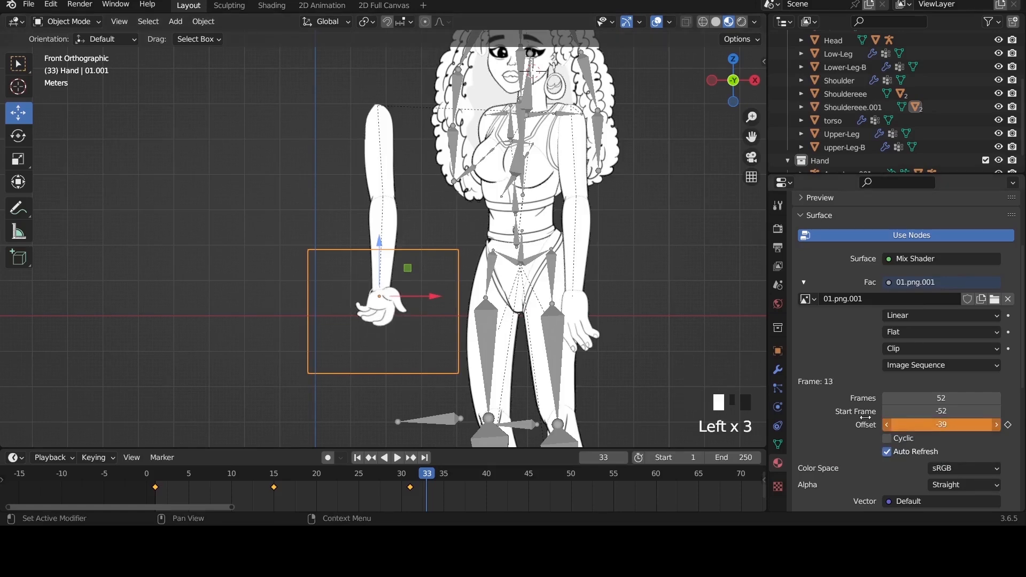
Step: Try an Offset of -40 on the original hand, and undo the Offset tests on both hands
left_click(591, 344)
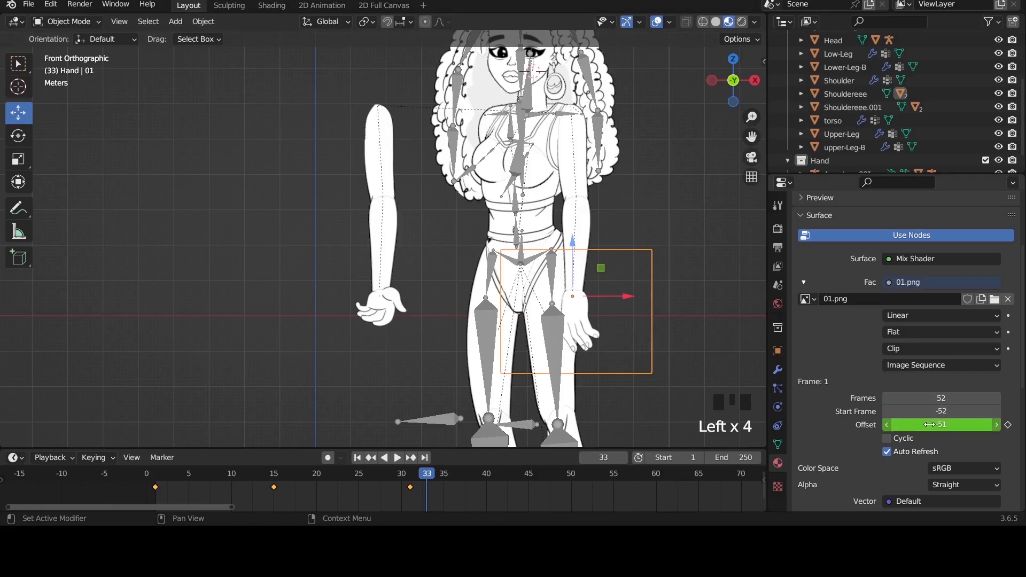
left_click_drag(917, 425, 923, 425)
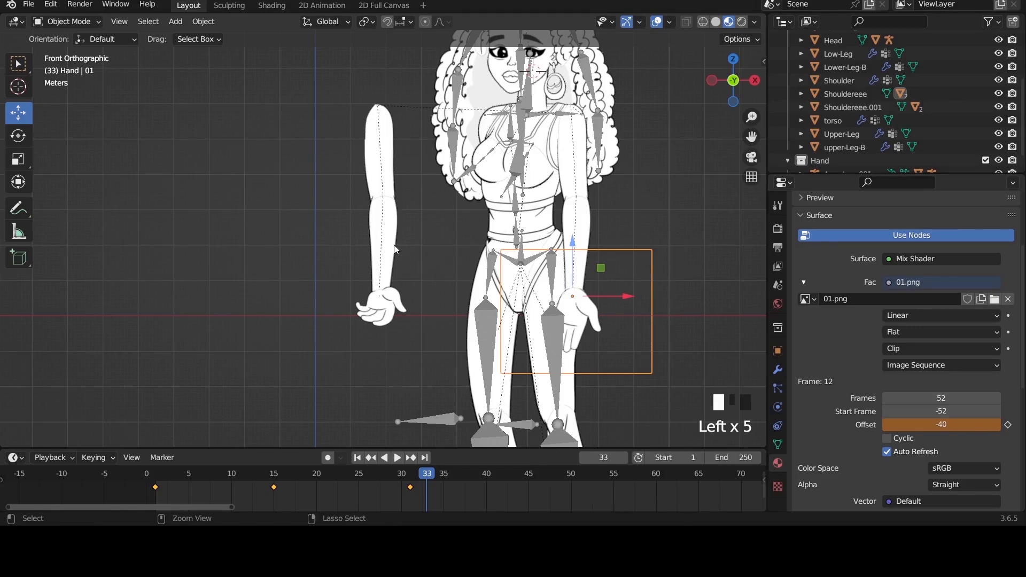
key("ctrl+z")
key("ctrl+z")
key("ctrl+z")
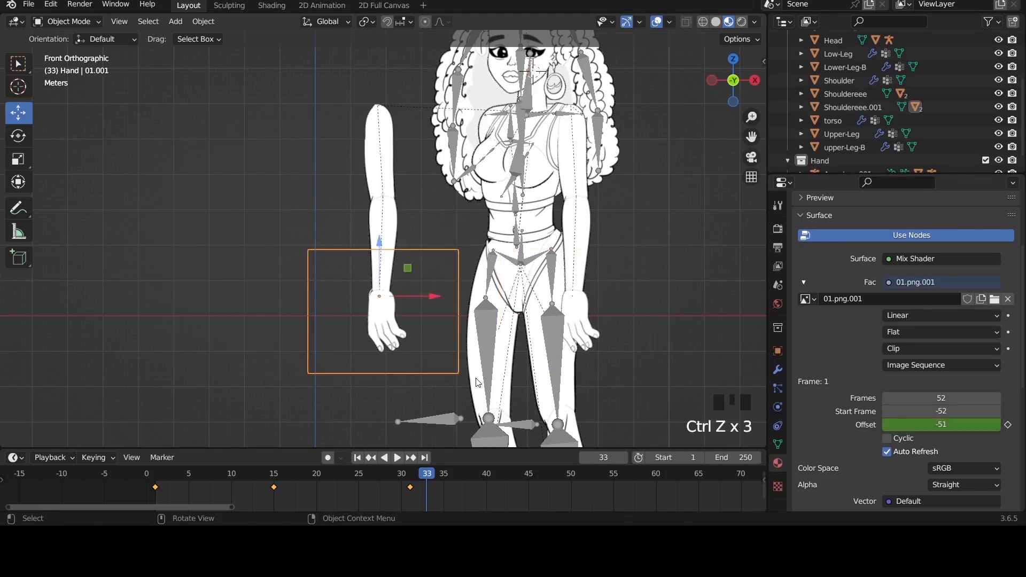
Step: Select the duplicated upper arm Shouldereee.001 and mirror it with its forearm and hand along the global X axis
left_click_drag(751, 137, 751, 239)
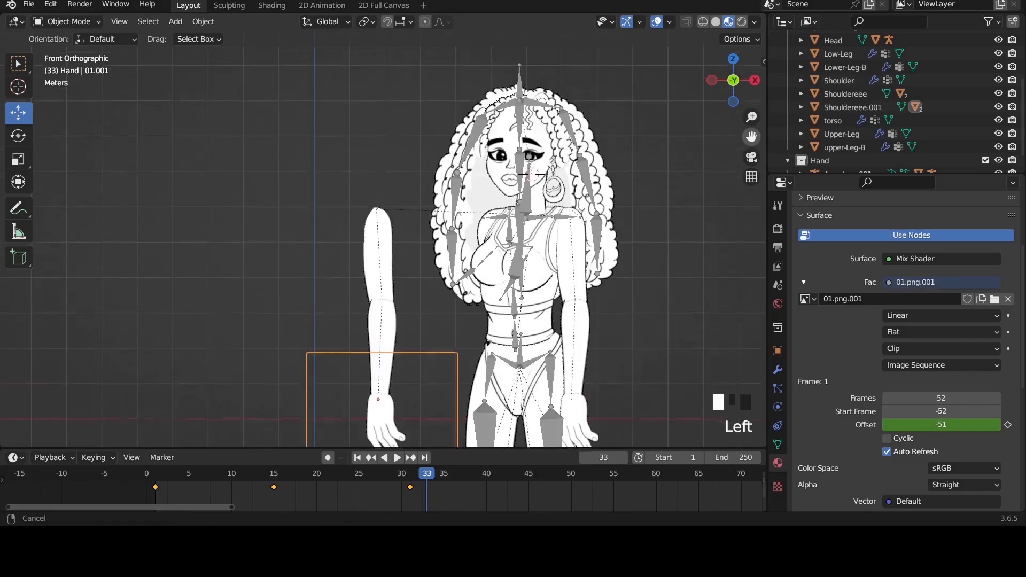
scroll(385, 270, "up", 5)
left_click(387, 282)
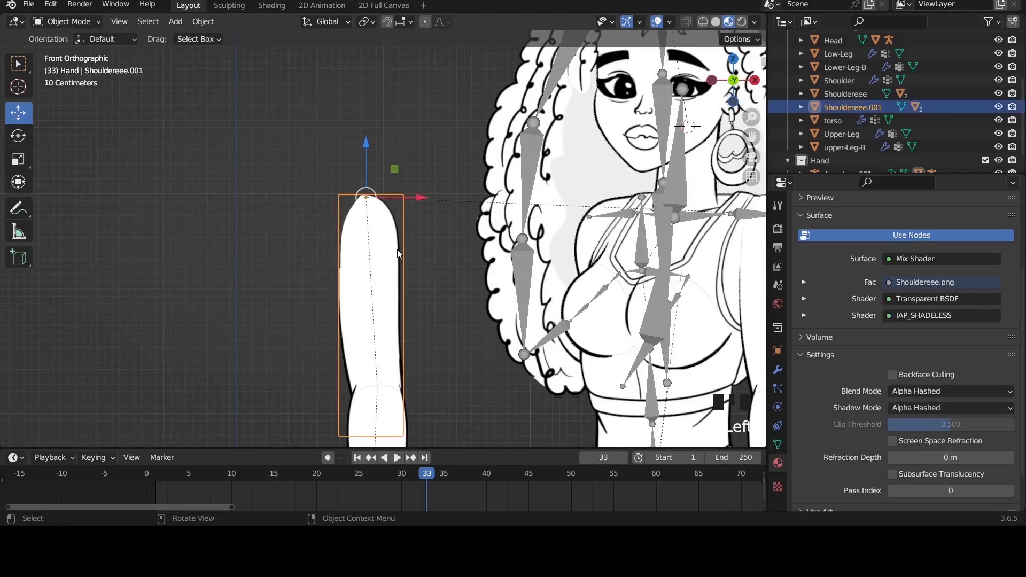
scroll(394, 350, "down", 2)
scroll(389, 263, "up", 2)
scroll(372, 285, "down", 2)
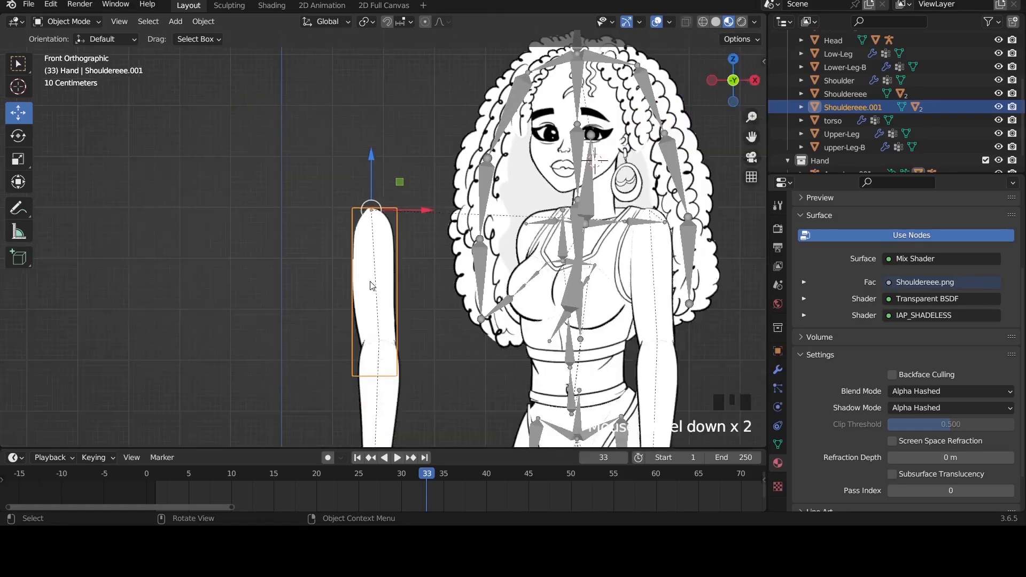
scroll(377, 362, "down", 2)
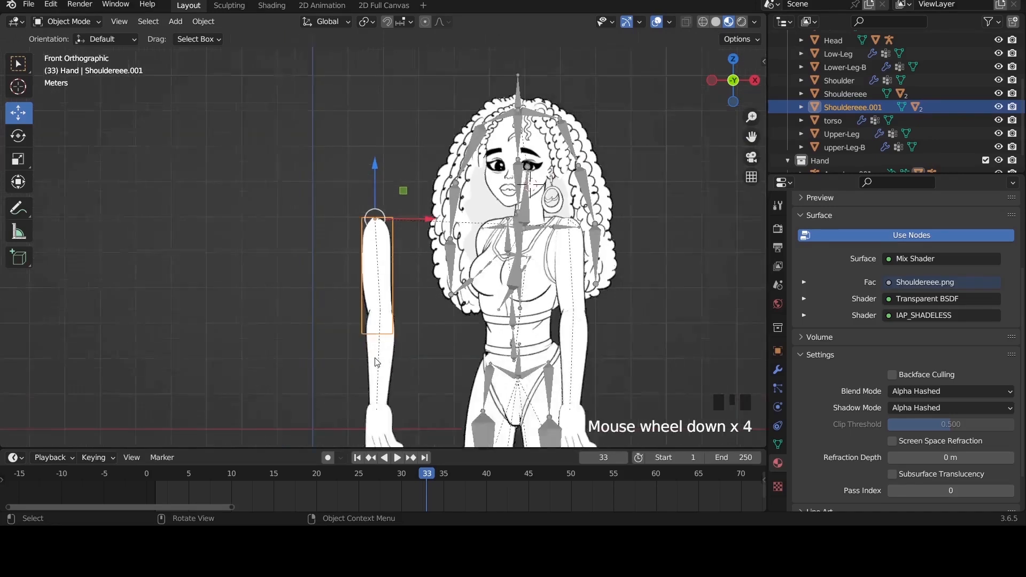
scroll(376, 362, "down", 2)
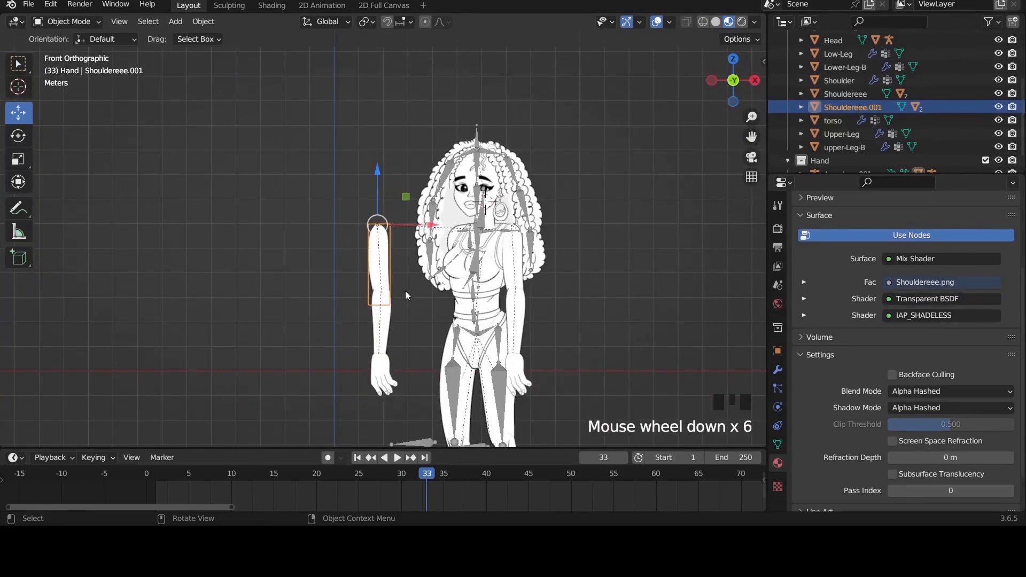
scroll(395, 250, "up", 1)
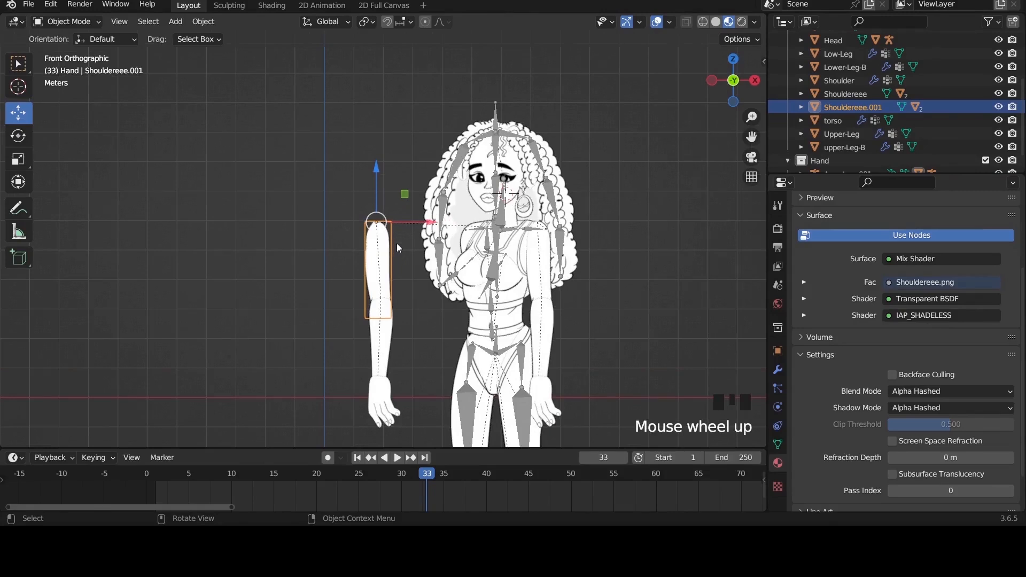
key("s")
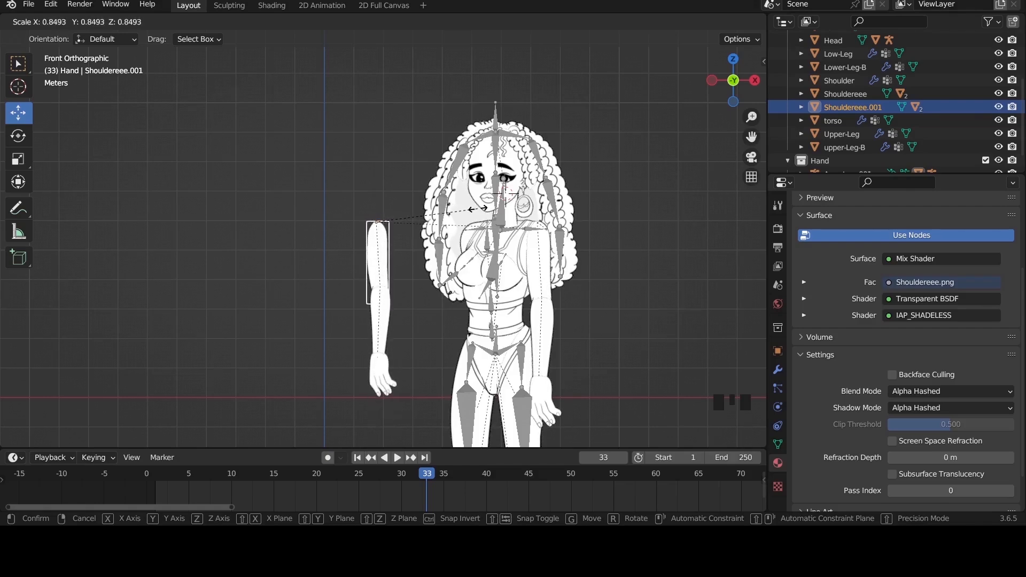
key("x")
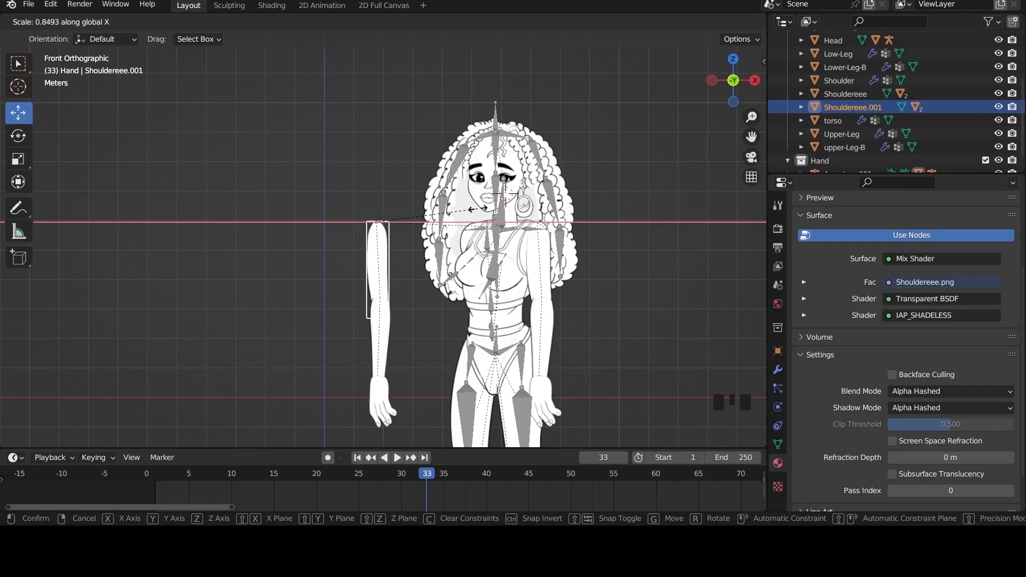
left_click(480, 211)
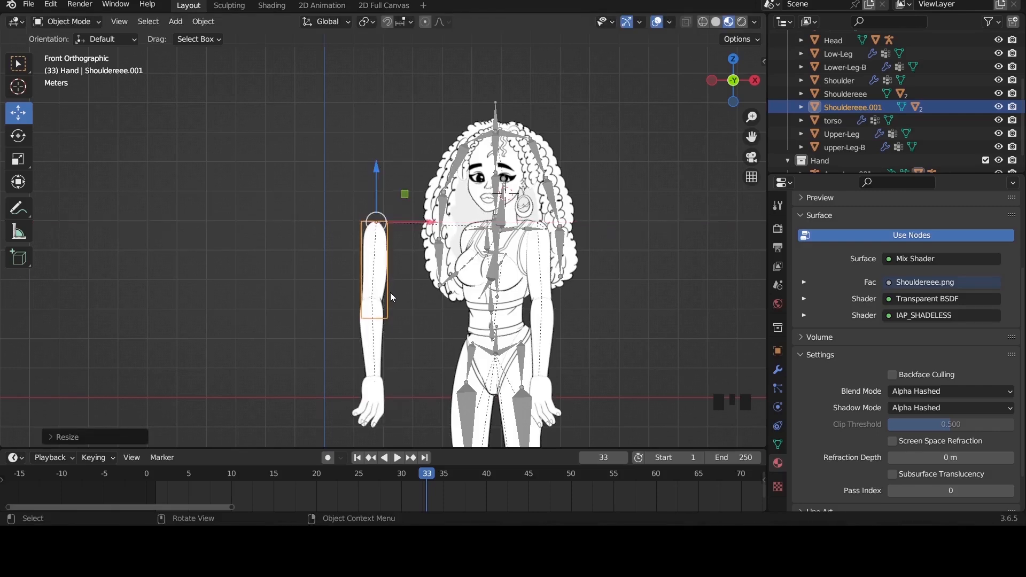
Step: Move the mirrored arm along X onto the character's opposite shoulder and adjust its height slightly
scroll(392, 296, "up", 1)
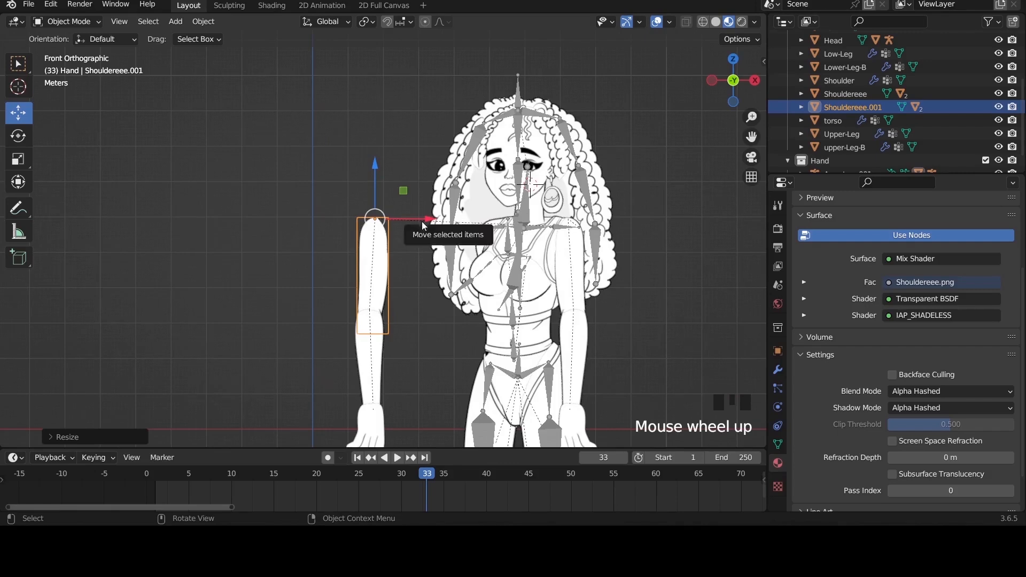
left_click_drag(423, 226, 478, 206)
left_click_drag(485, 161, 486, 164)
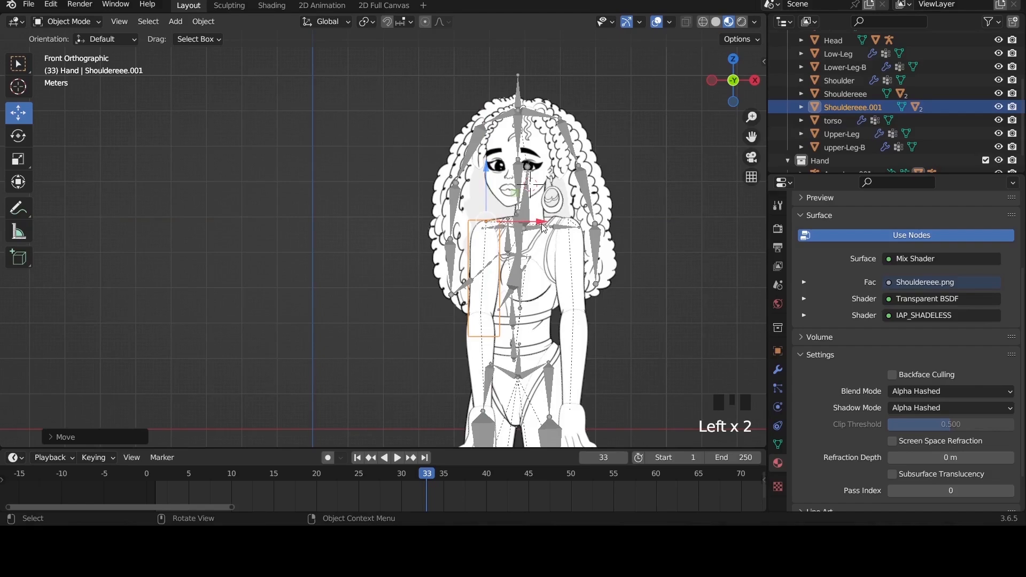
Step: Nudge the mirrored upper arm Shouldereee.001 along X at the shoulder and move it back along Y behind the torso
left_click_drag(543, 226, 539, 236)
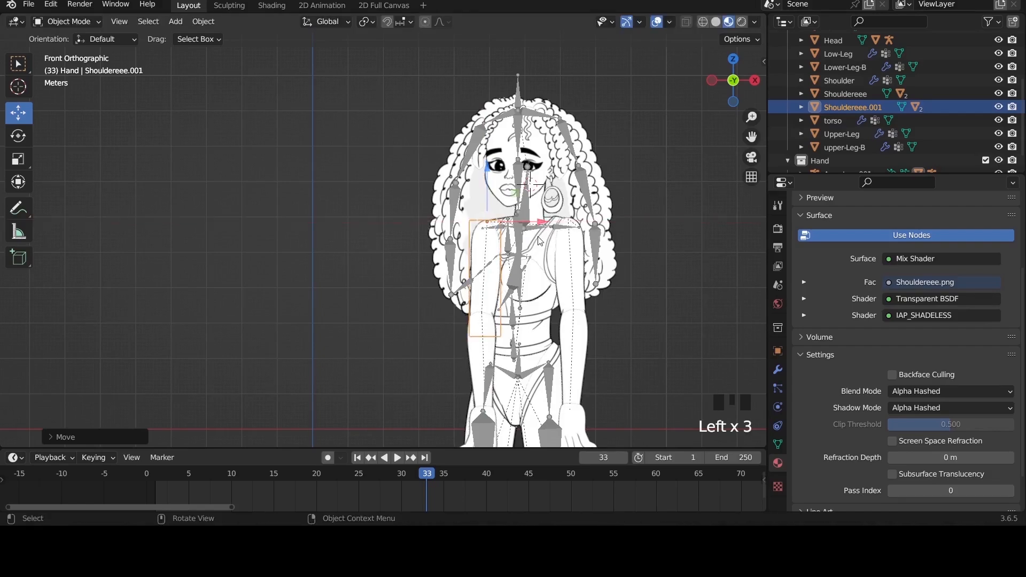
scroll(526, 240, "up", 4)
key("KP_Decimal")
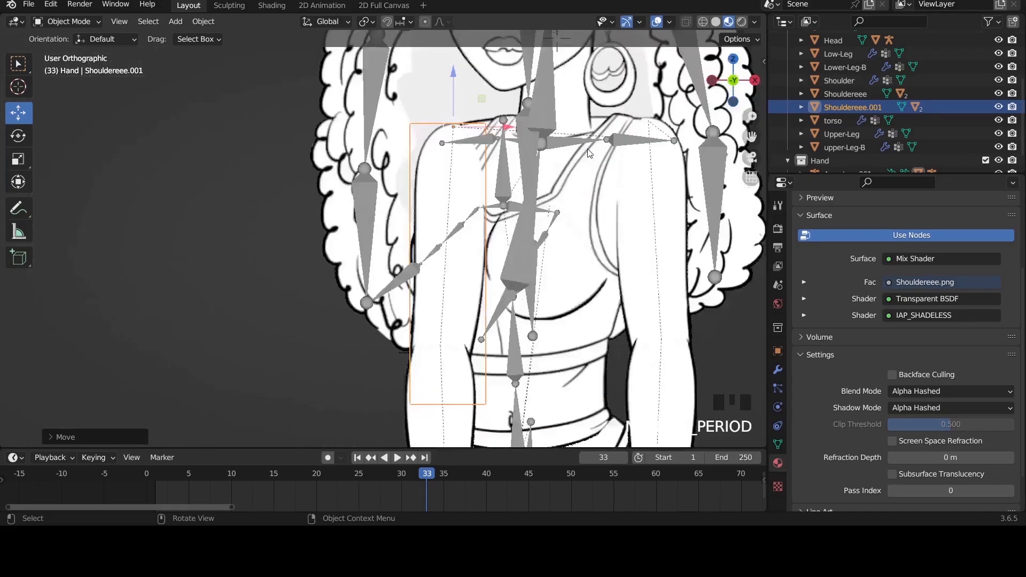
left_click_drag(716, 80, 721, 83)
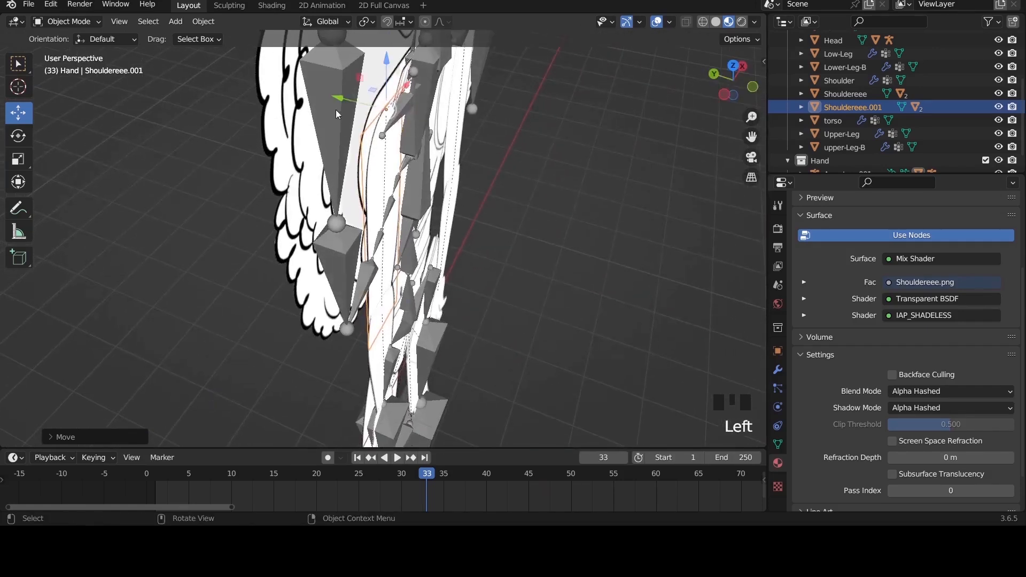
left_click_drag(341, 103, 324, 97)
key("KP_1")
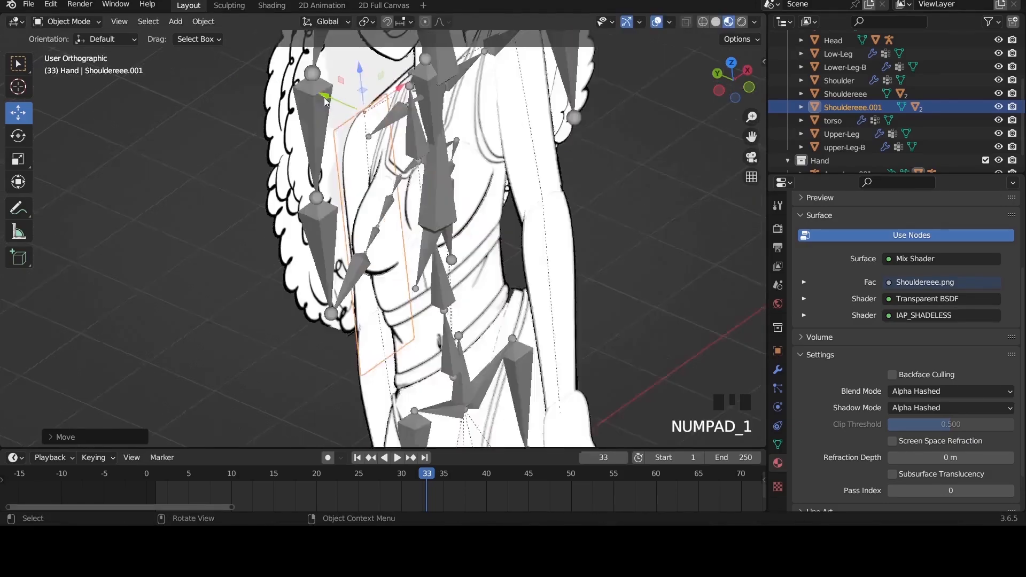
scroll(326, 102, "up", 2)
scroll(328, 104, "down", 7)
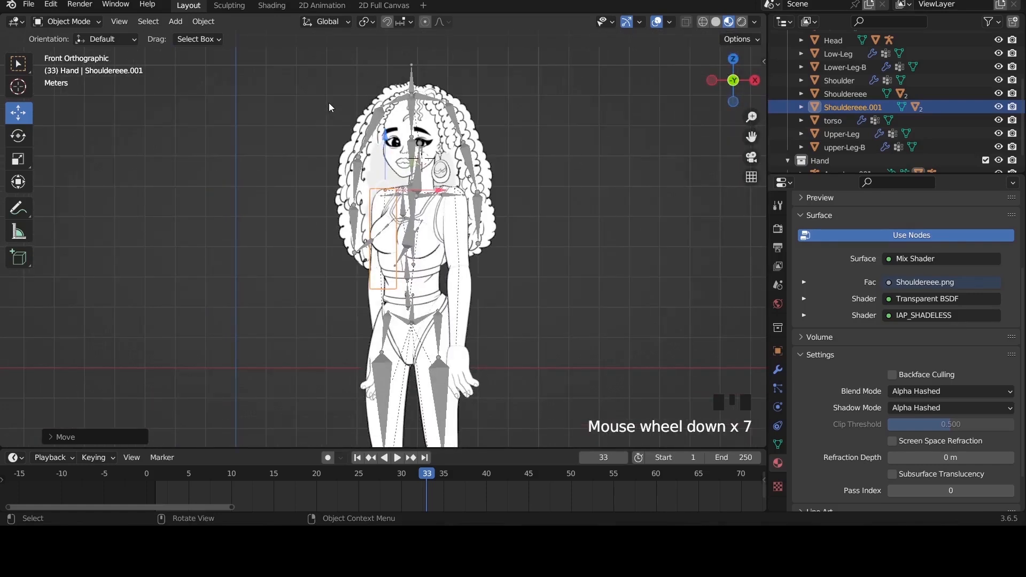
scroll(329, 106, "up", 4)
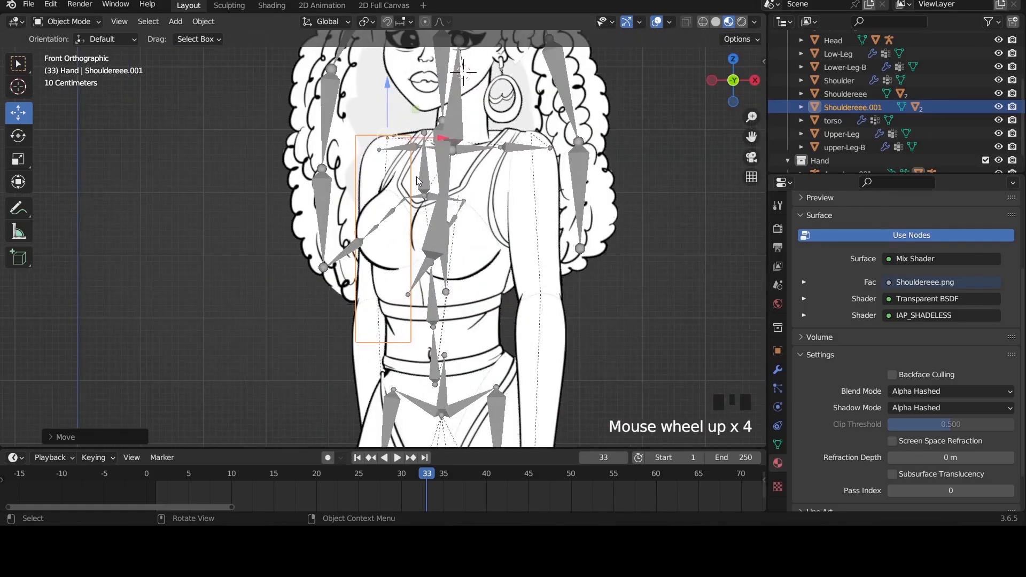
scroll(417, 180, "down", 1)
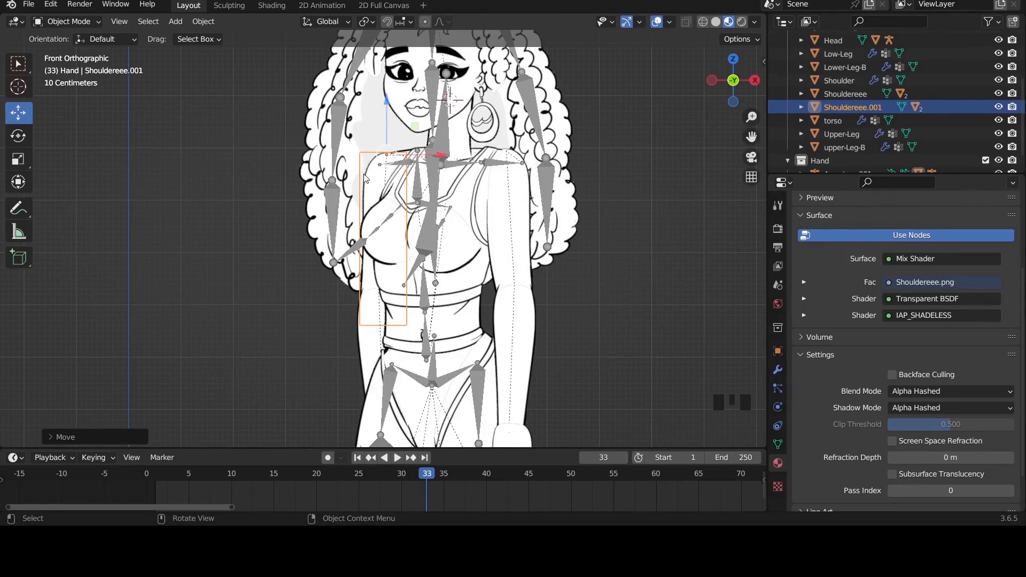
Step: Test-rotate the original arm's shoulder bone Bone.005 in Pose Mode to check which arms follow it, and cancel the rotation
left_click(503, 170)
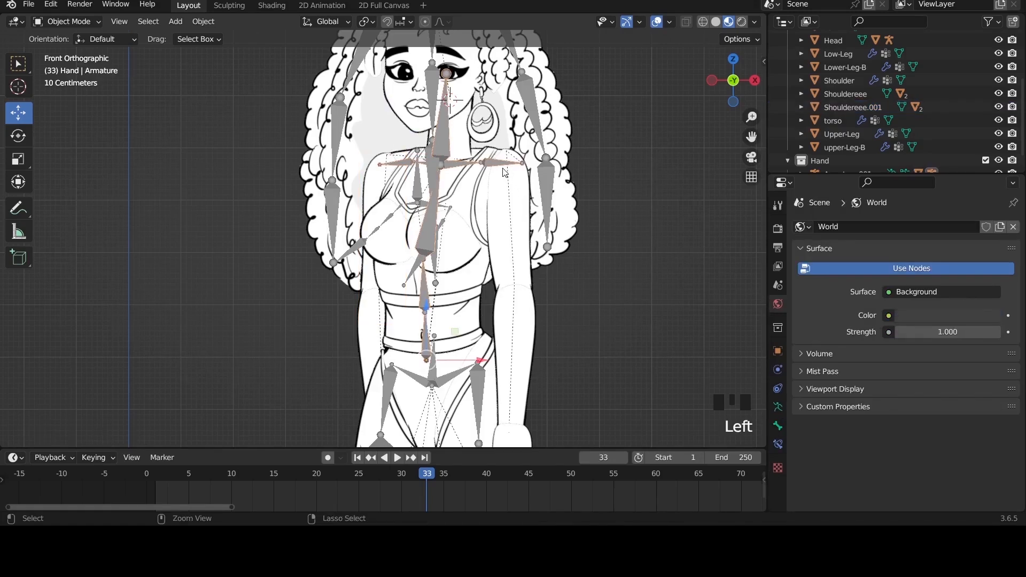
key("ctrl+Tab")
left_click(508, 163)
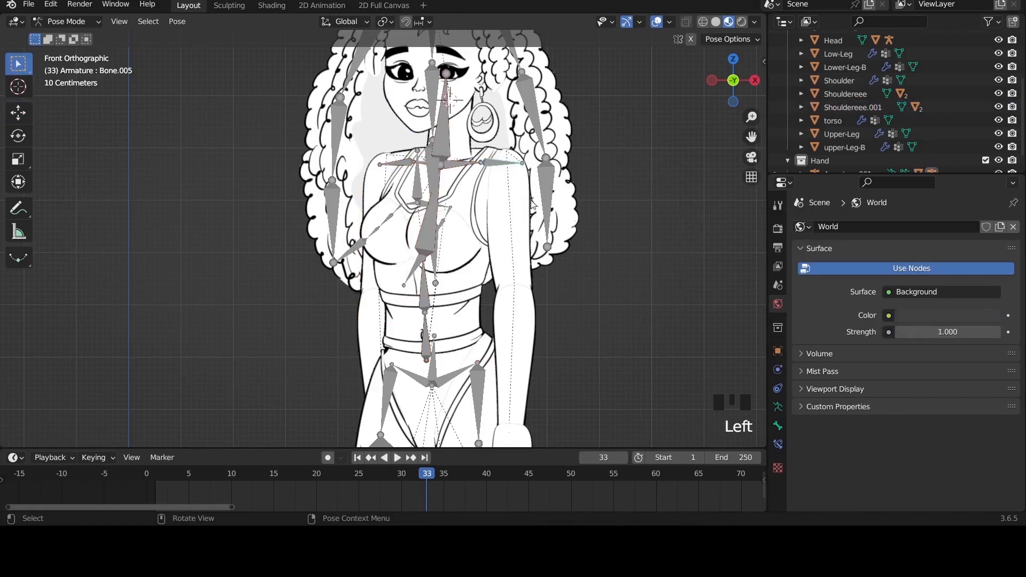
key("r")
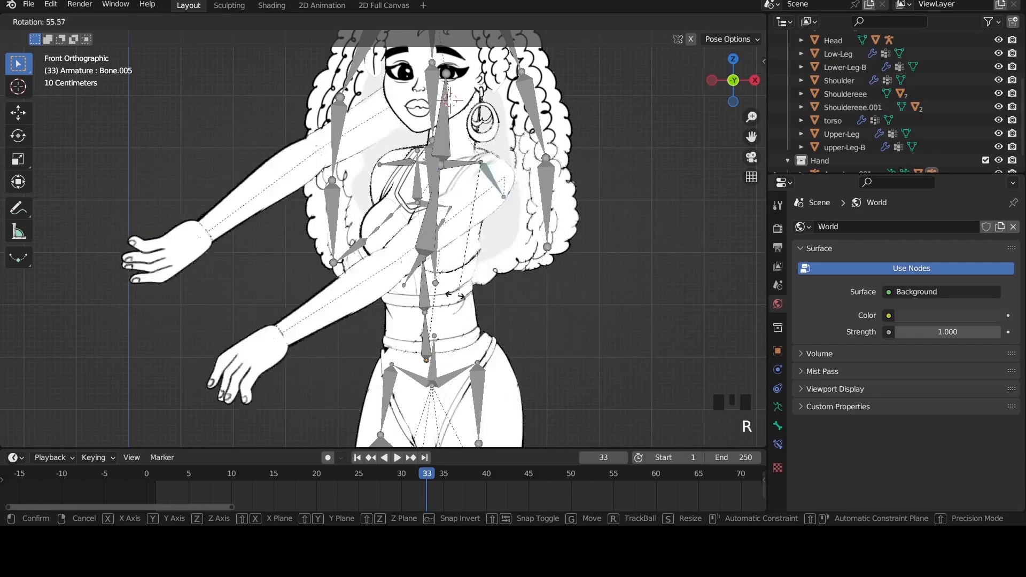
right_click(385, 173)
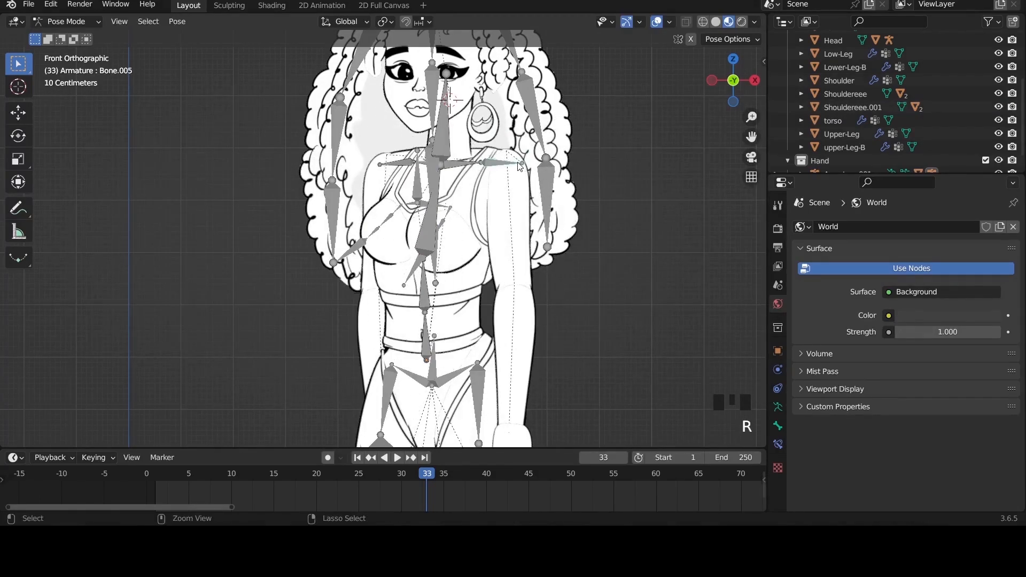
Step: Select the mirrored upper arm Shouldereee.001 with the armature and clear its parent to Bone.005
key("ctrl+Tab")
left_click(374, 180)
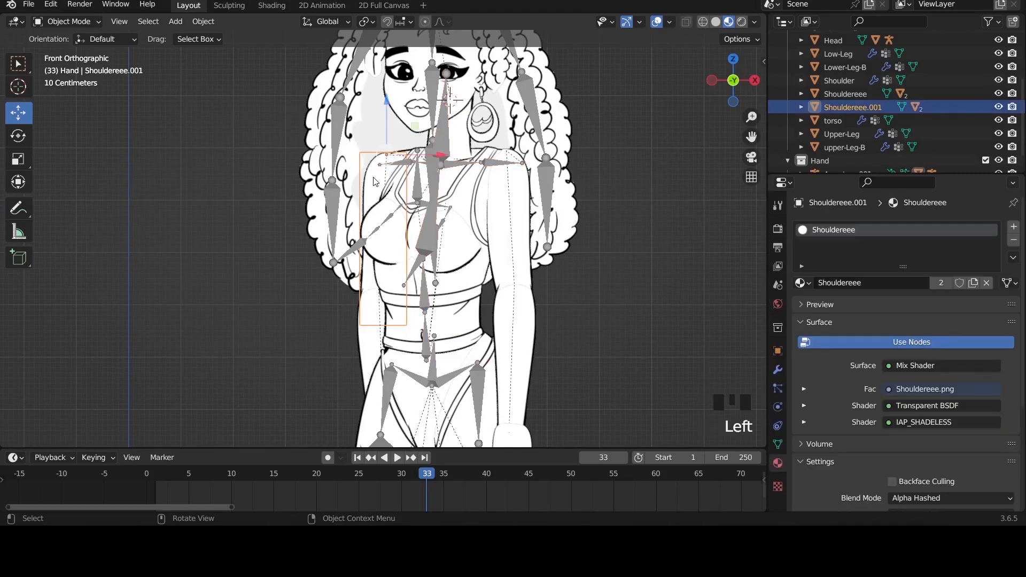
left_click(510, 167, "shift")
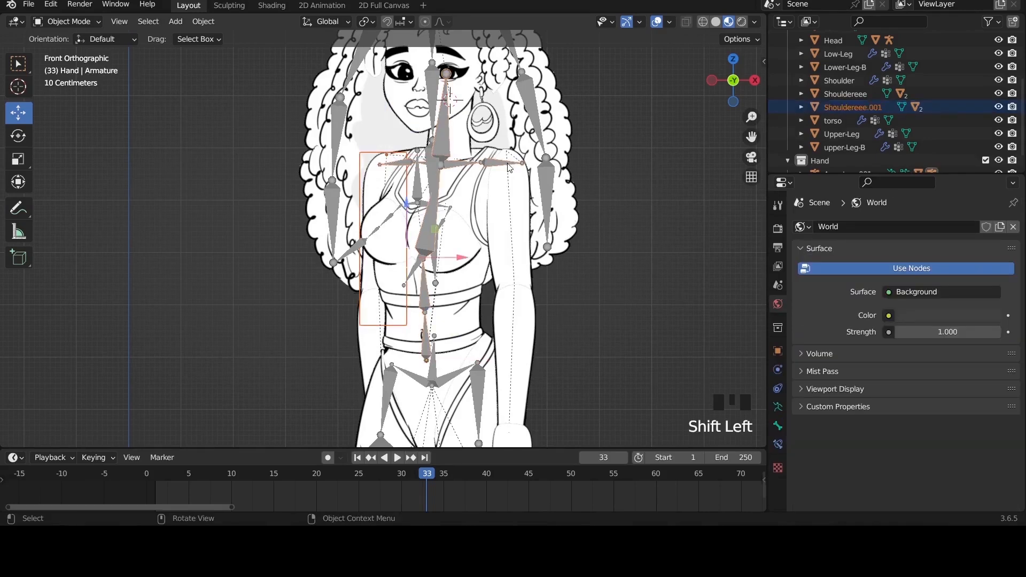
key("ctrl+Tab")
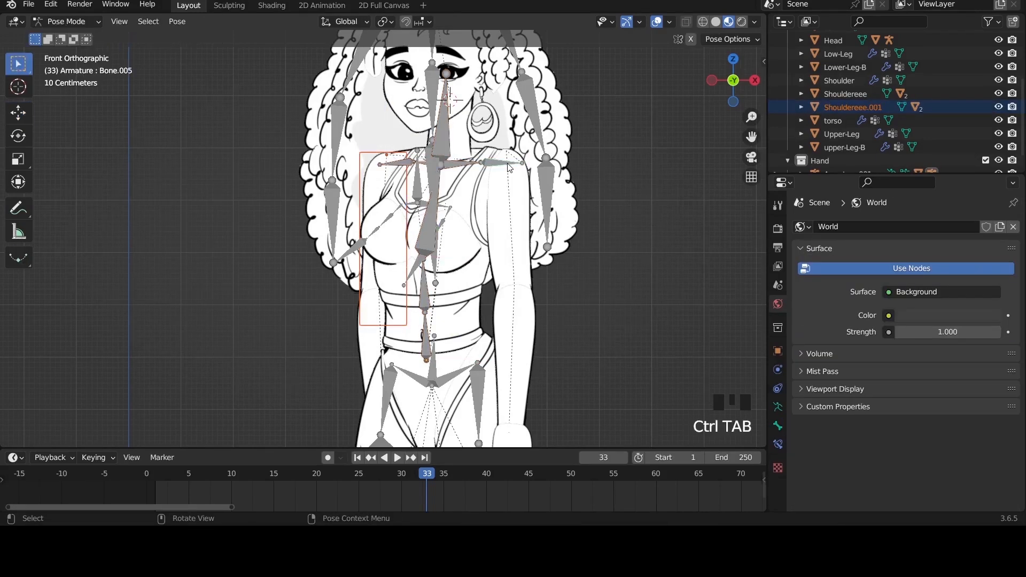
left_click(507, 165)
key("alt+p")
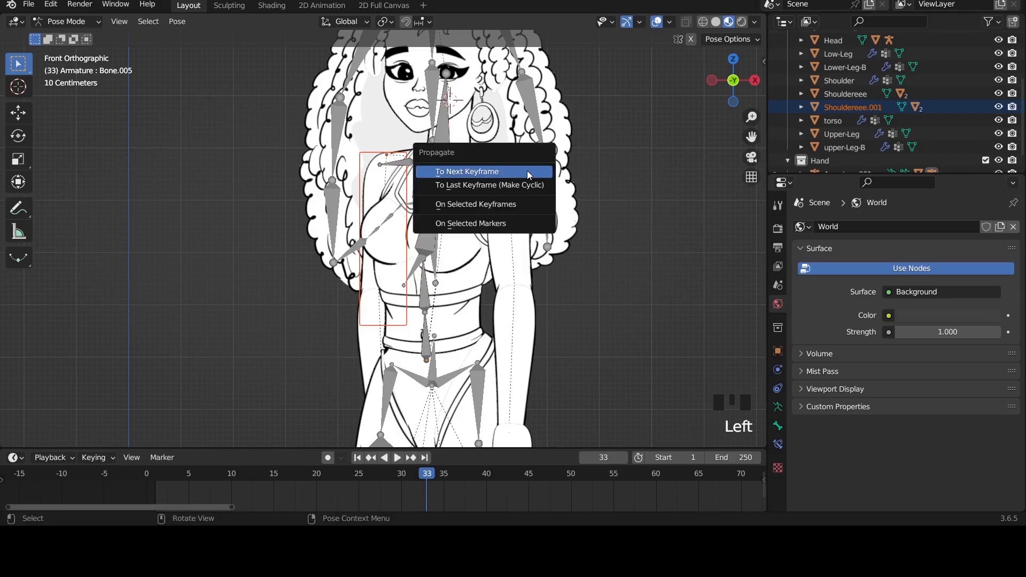
left_click(528, 172)
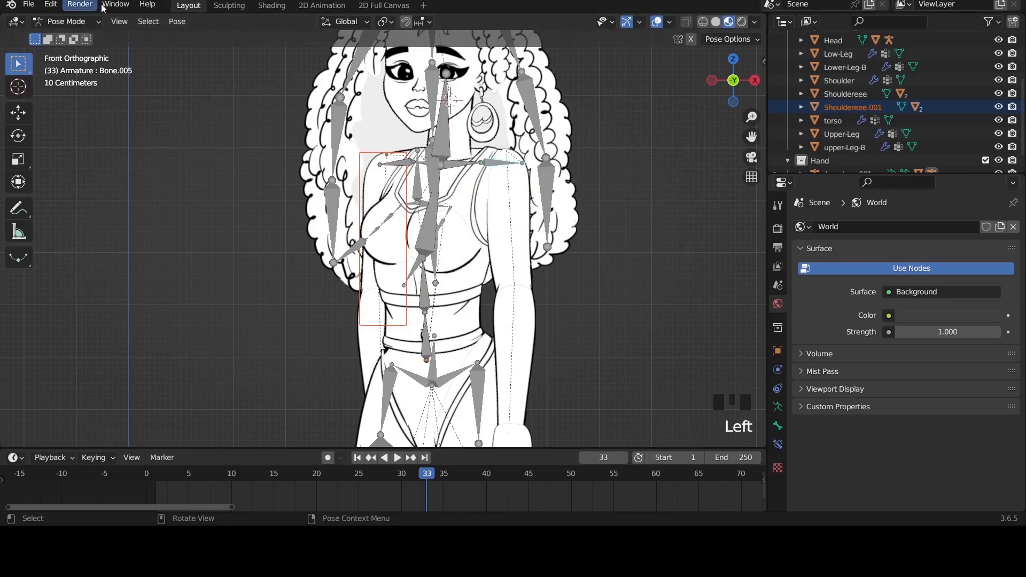
left_click(177, 21)
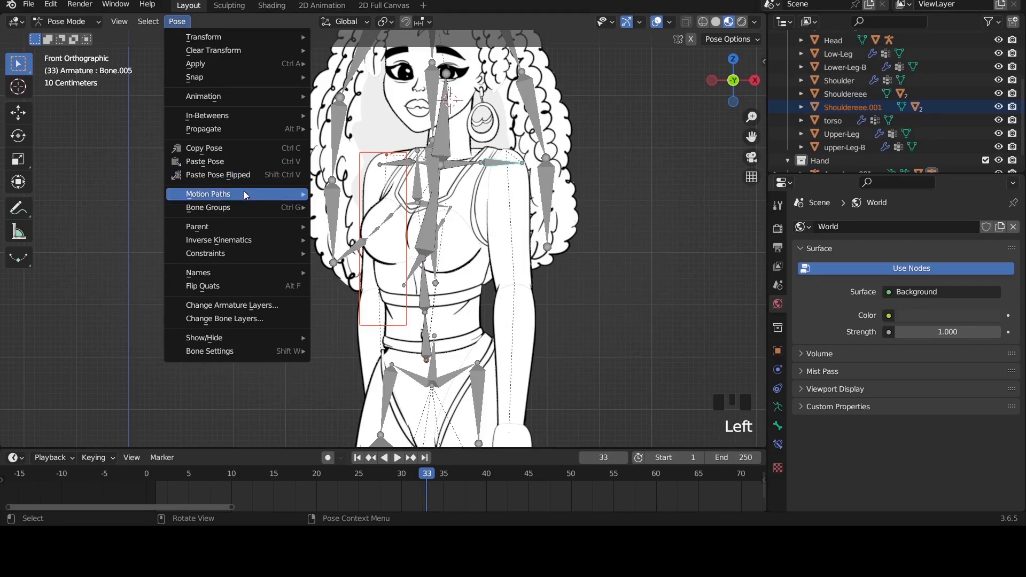
mouse_move(252, 226)
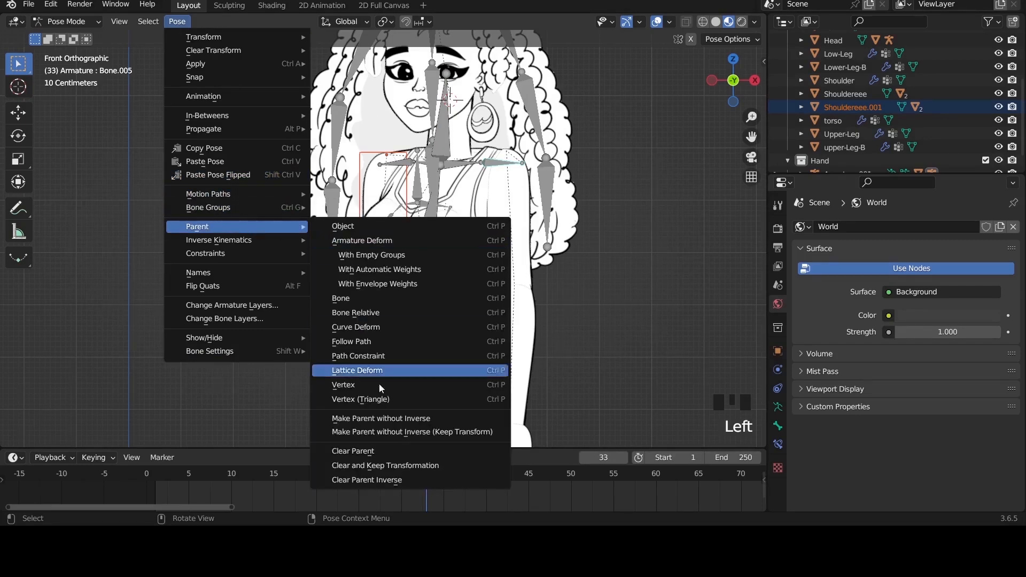
left_click(392, 449)
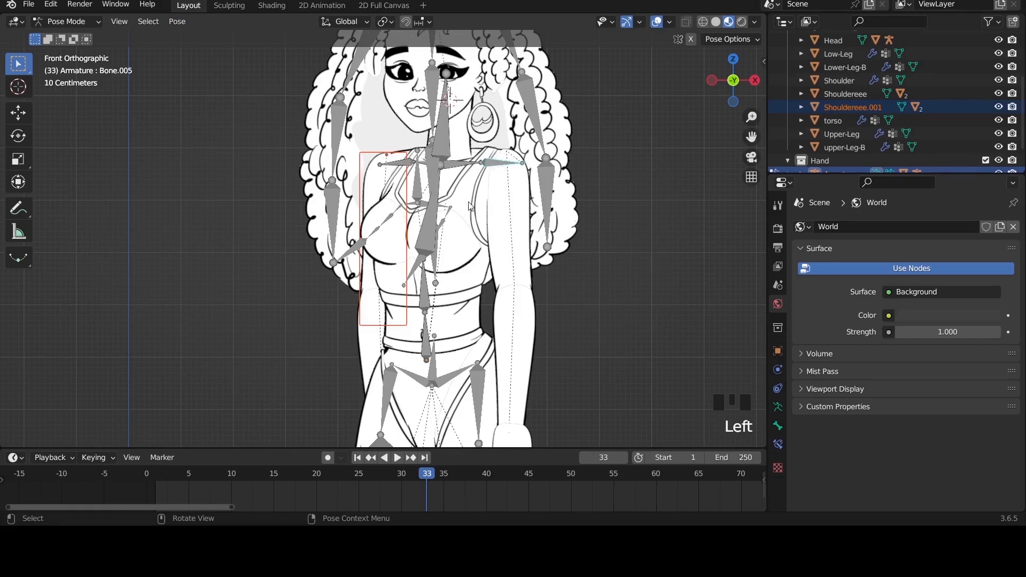
Step: Test-rotate Bone.005 again to check that it drives only the original arm, and cancel the rotation
key("ctrl+Tab")
left_click(503, 166)
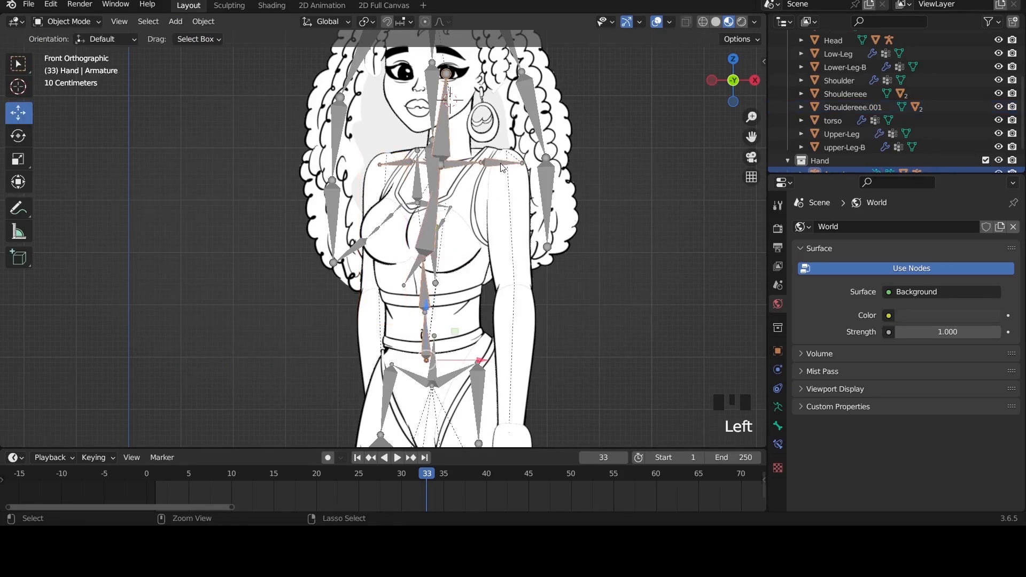
key("ctrl+Tab")
left_click(502, 163)
key("r")
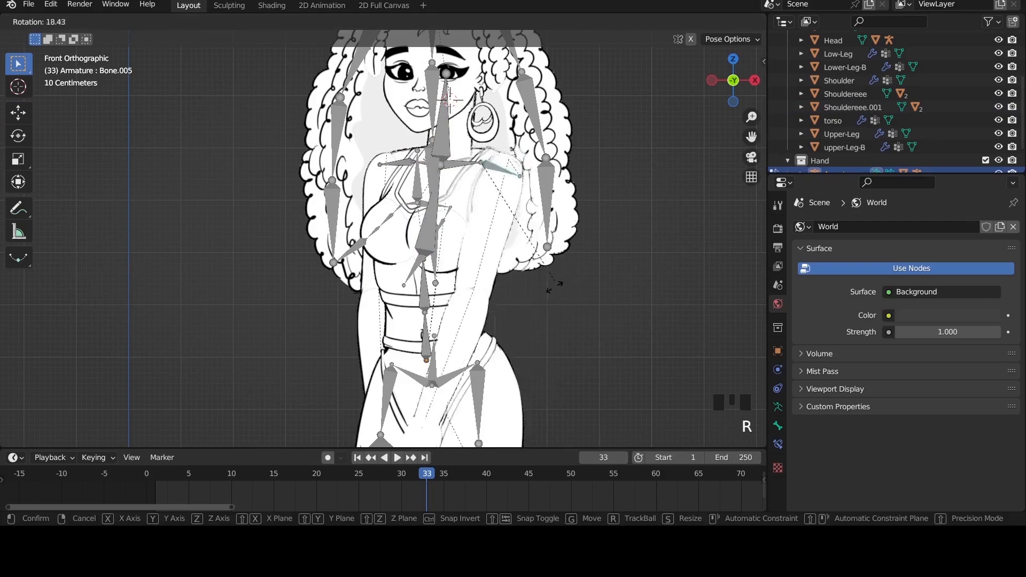
right_click(347, 161)
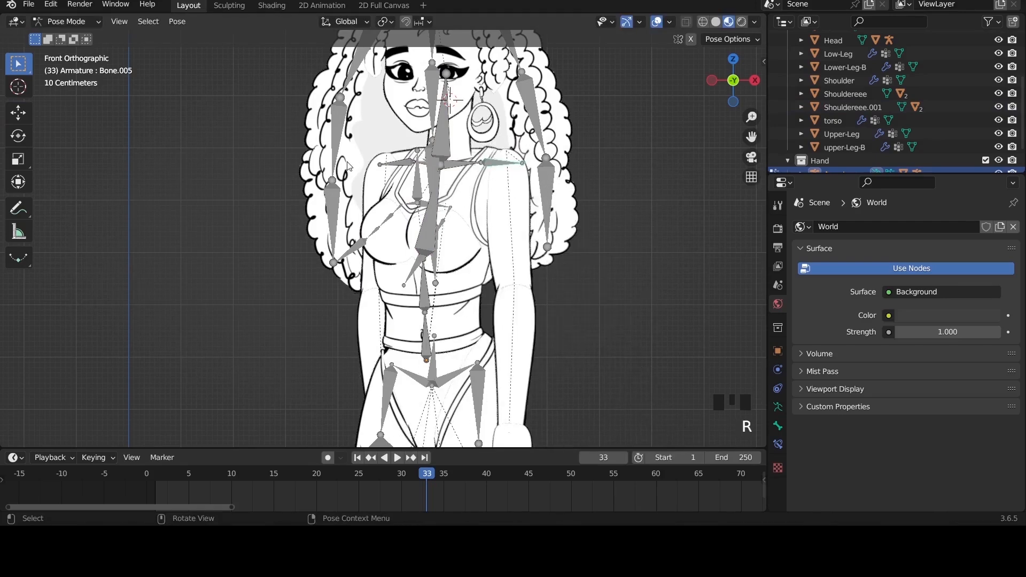
Step: Parent the mirrored upper arm Shouldereee.001 to the shoulder bone on its own side, Bone.007
left_click(399, 162)
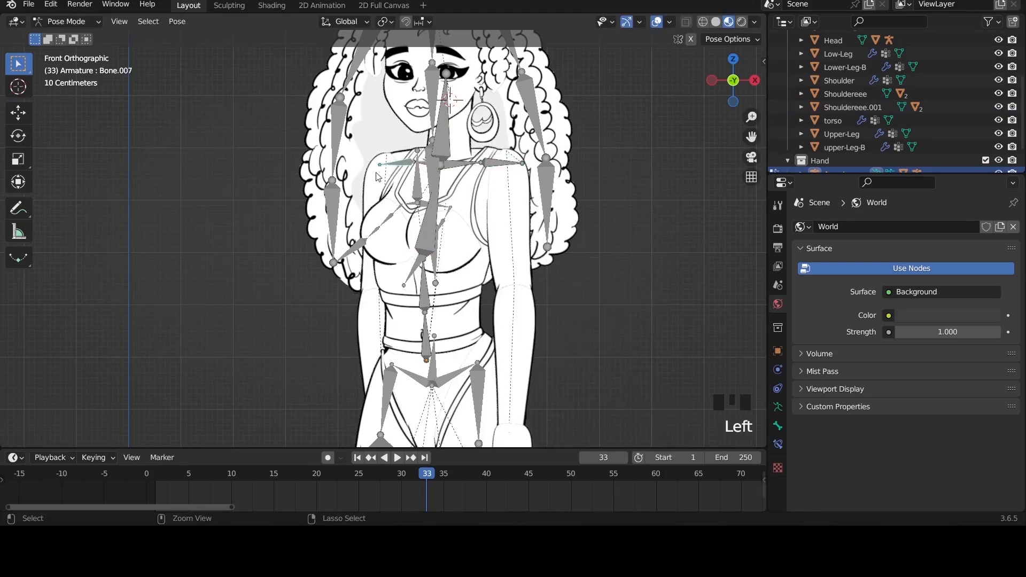
key("ctrl+Tab")
left_click(373, 172)
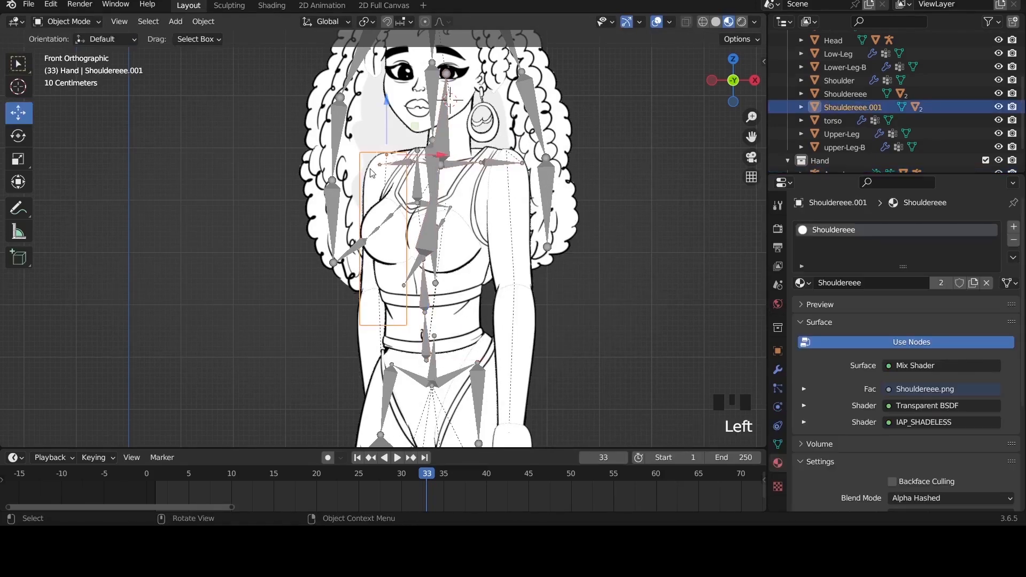
left_click(401, 166, "shift")
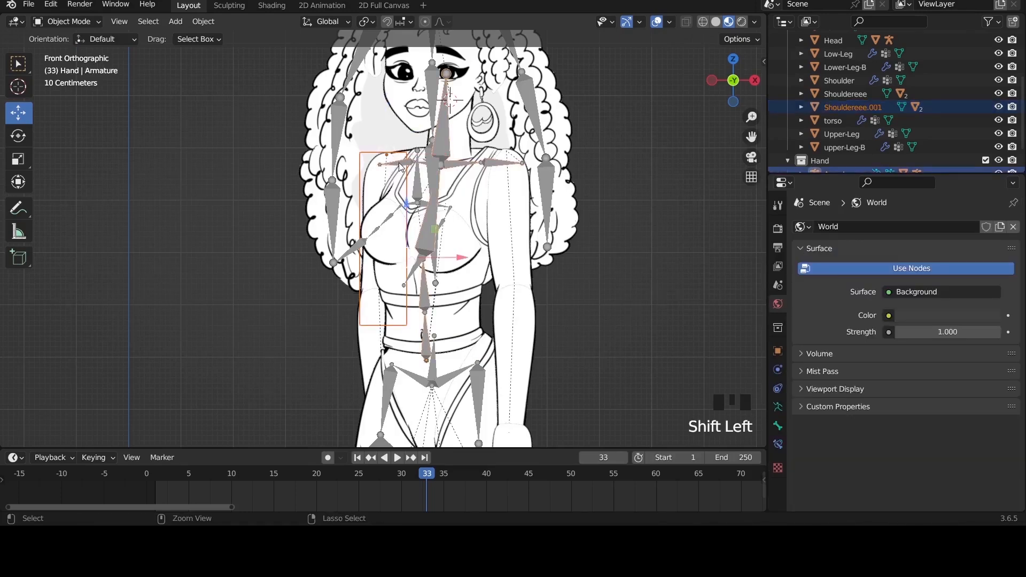
key("ctrl+Tab")
left_click(398, 161)
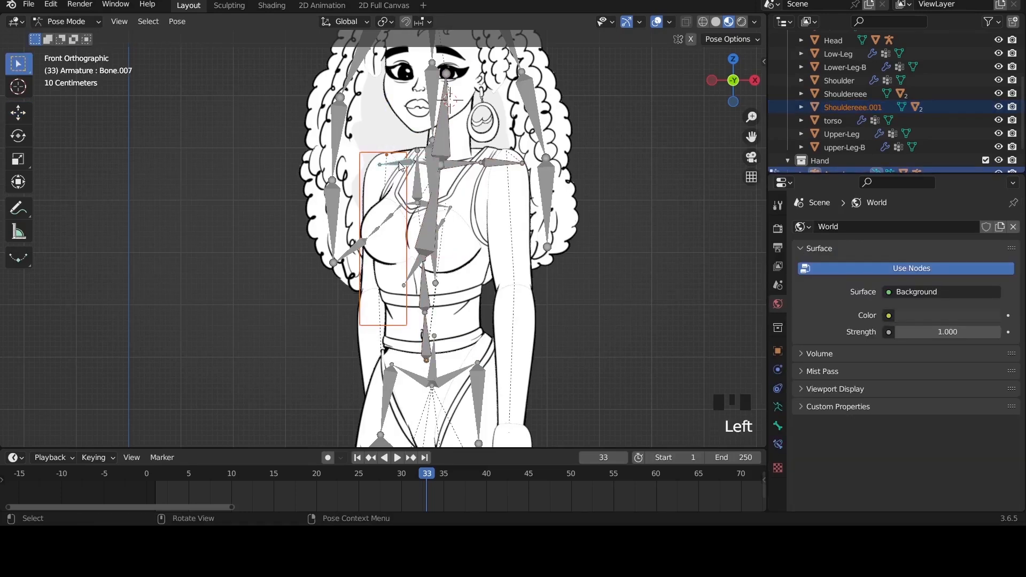
key("ctrl+p")
left_click(399, 162)
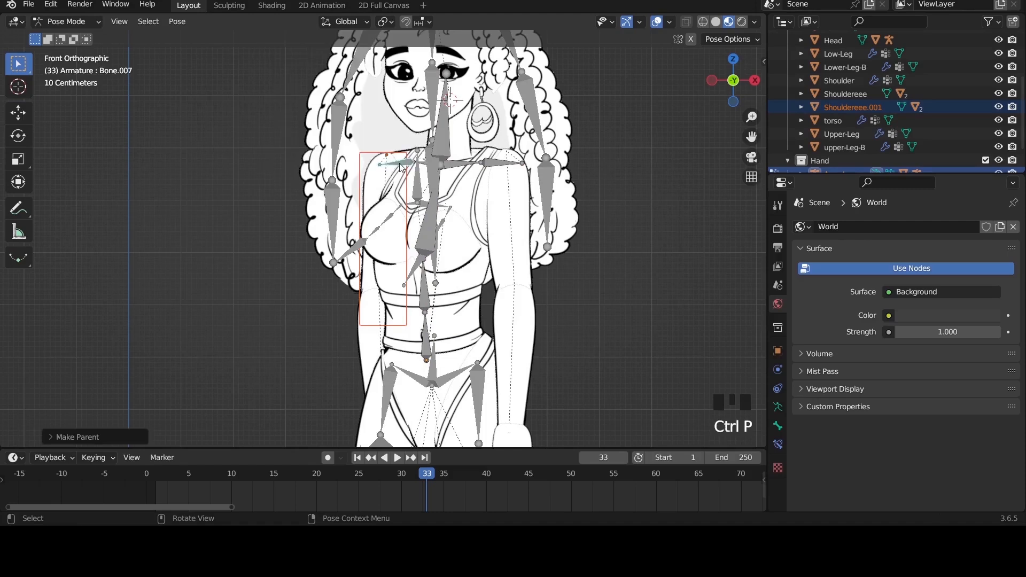
Step: Test-rotate Bone.007 in Pose Mode to check the mirrored arm's movement, and cancel the rotation
left_click(402, 167)
key("ctrl+Tab")
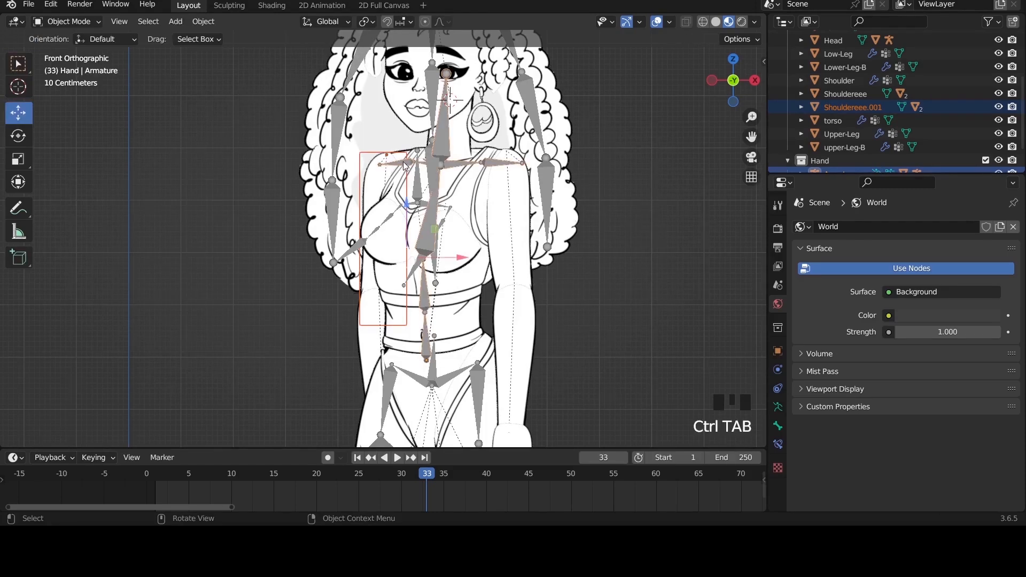
left_click(403, 163)
key("ctrl+Tab")
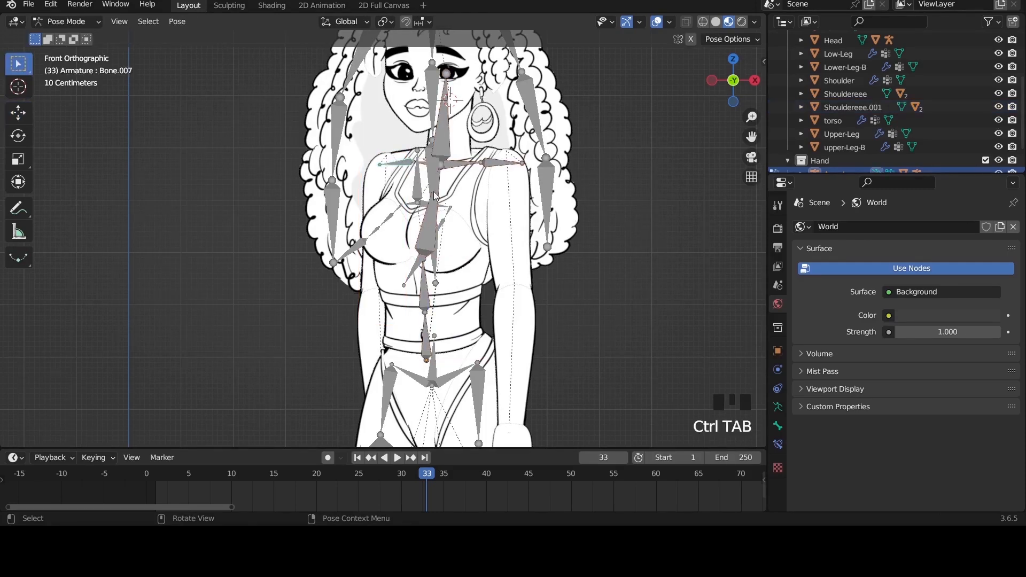
key("r")
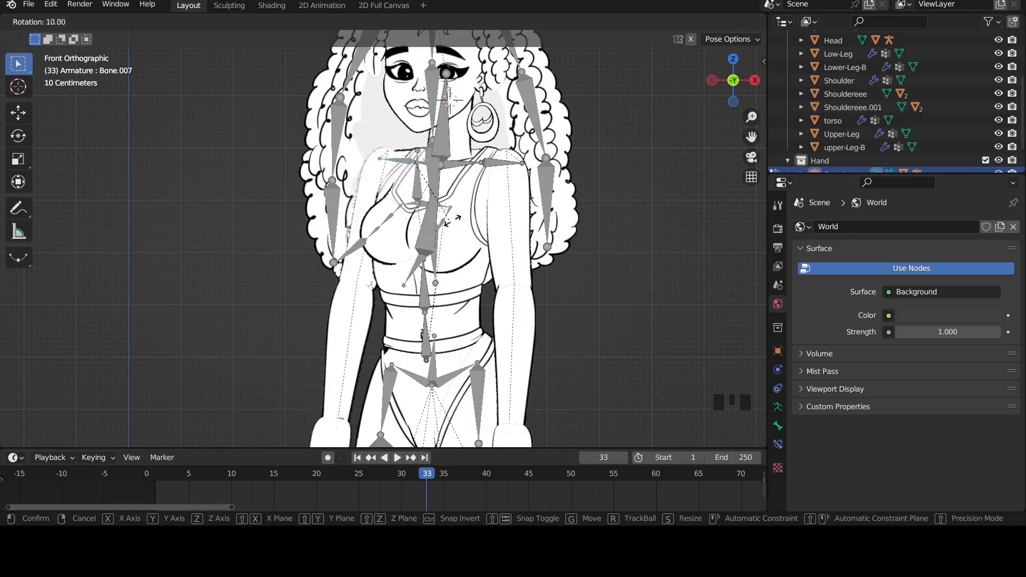
right_click(457, 193)
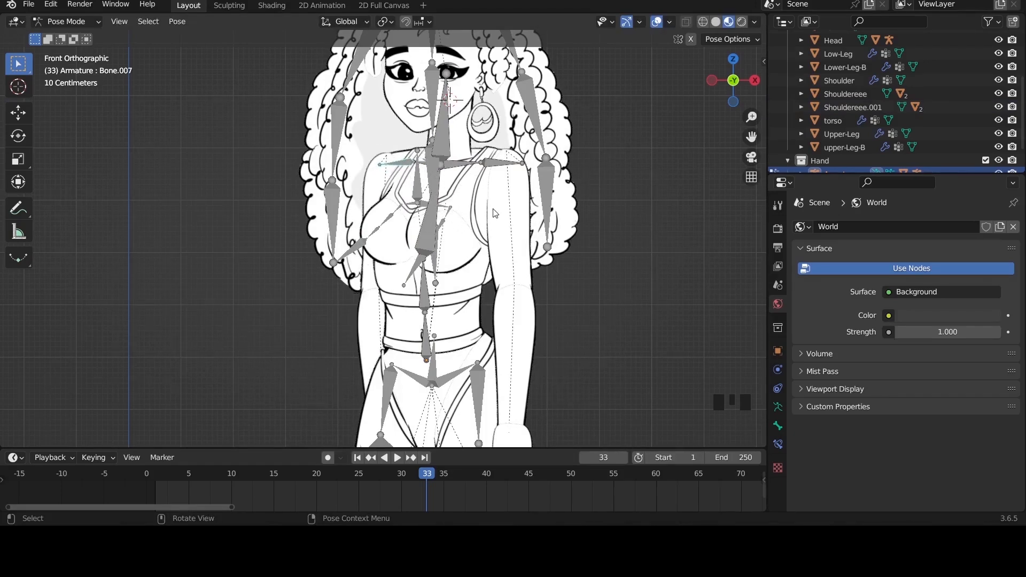
Step: Test-move the root bone at the hips to check how the whole character follows, and cancel the move
scroll(494, 213, "down", 3)
scroll(488, 193, "up", 1)
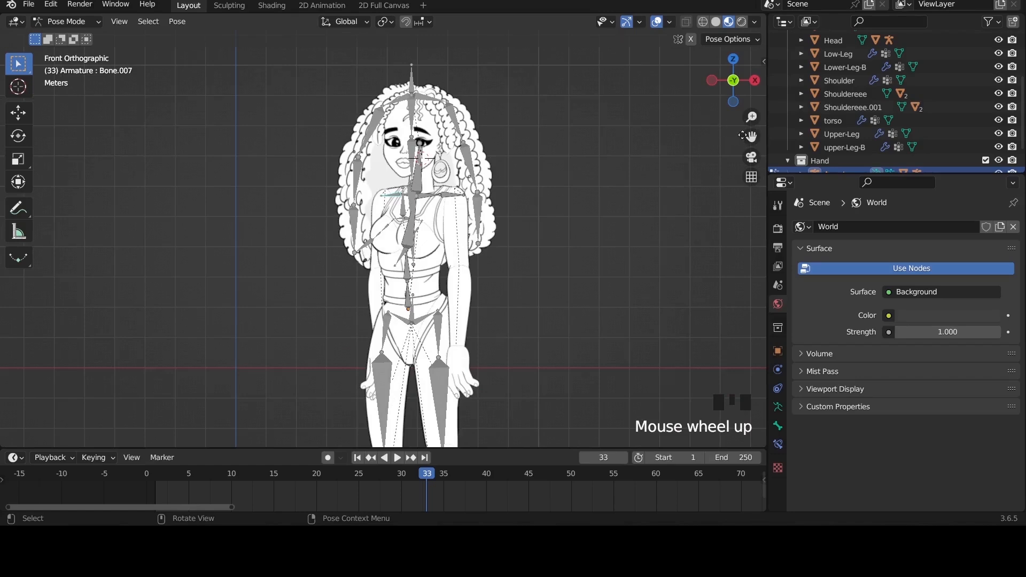
left_click_drag(751, 136, 772, 127)
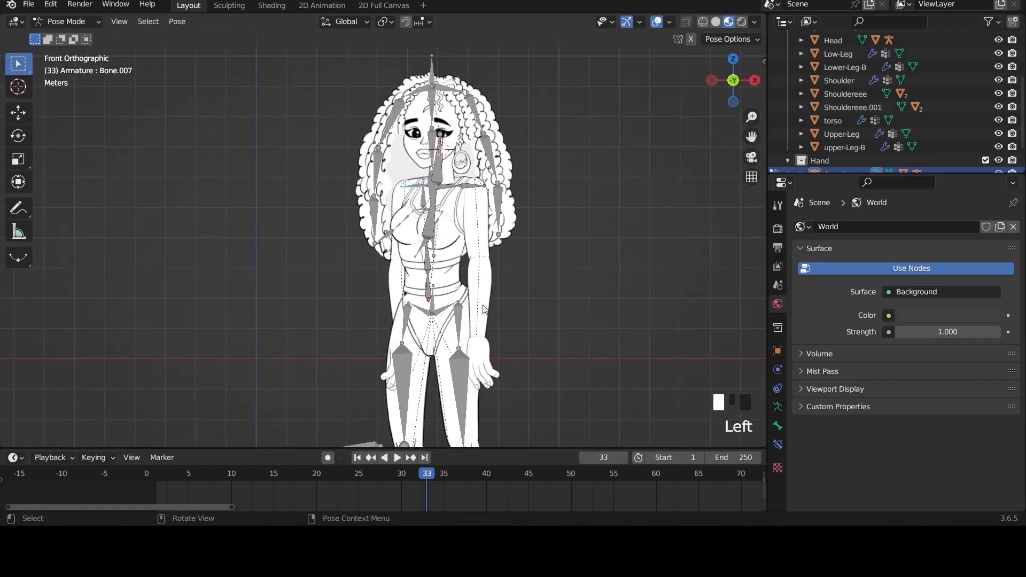
left_click(436, 300)
scroll(436, 301, "down", 2)
key("g")
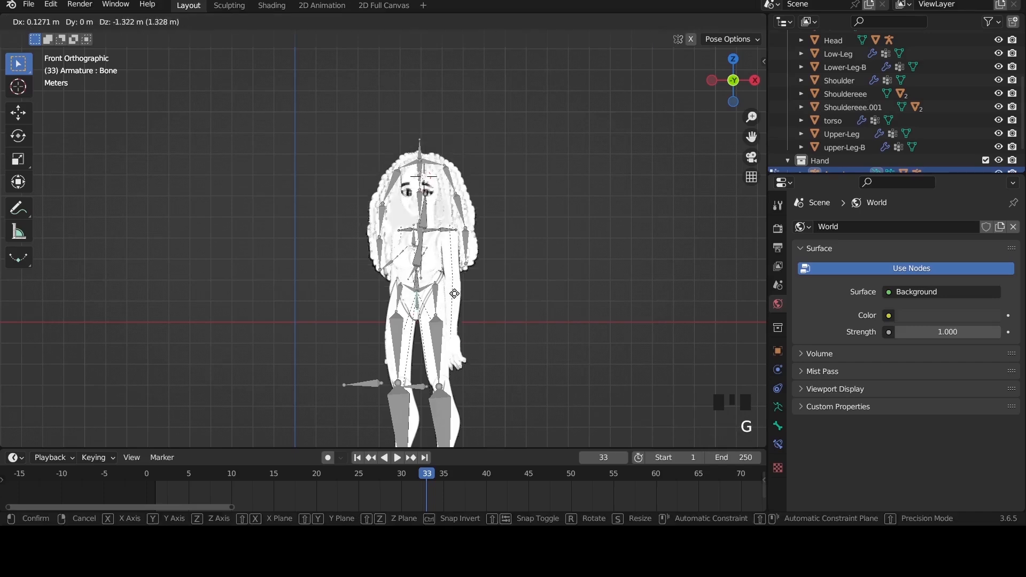
key("Escape")
left_click(419, 288)
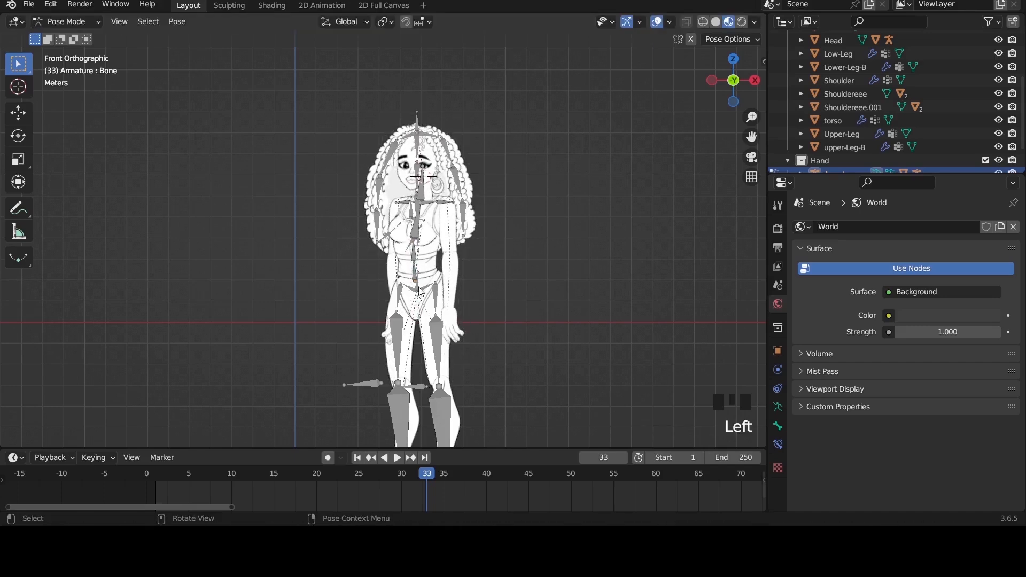
Step: Put the leg armature Armature.001 into Pose Mode, test-move its Waist bone to check what follows, and cancel the move
key("ctrl+Tab")
left_click(419, 291)
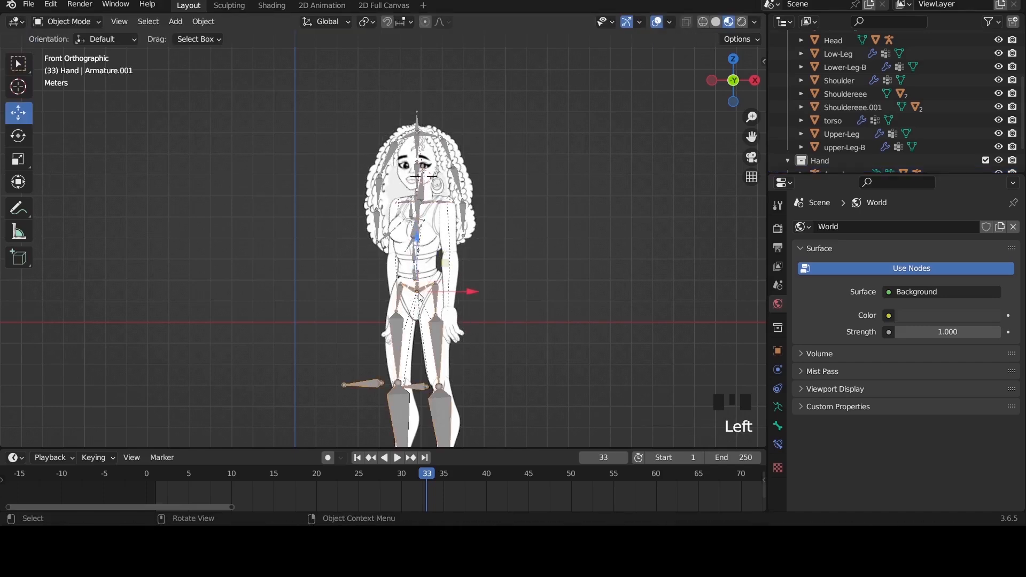
key("ctrl+Tab")
left_click(422, 290)
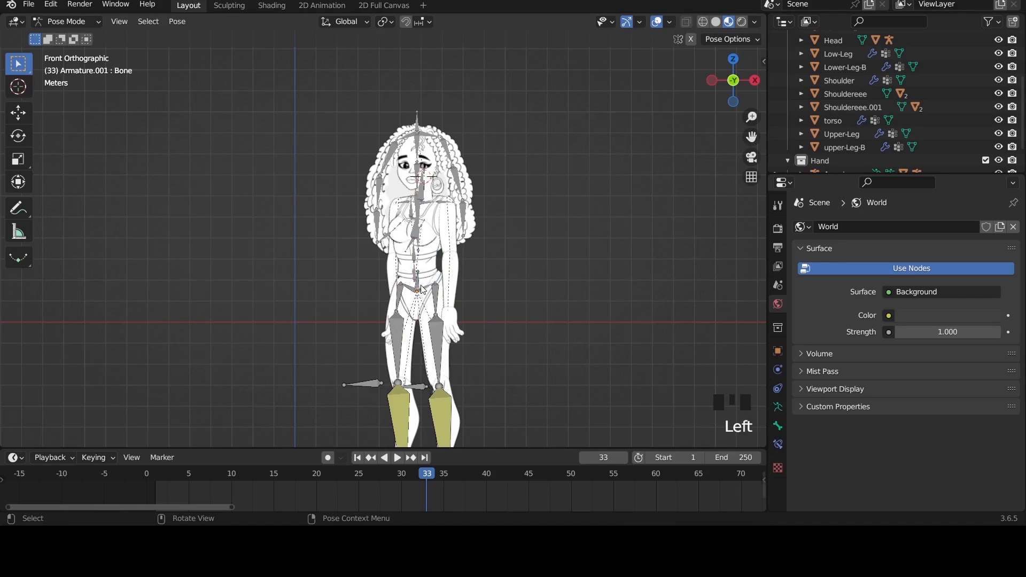
left_click(422, 289)
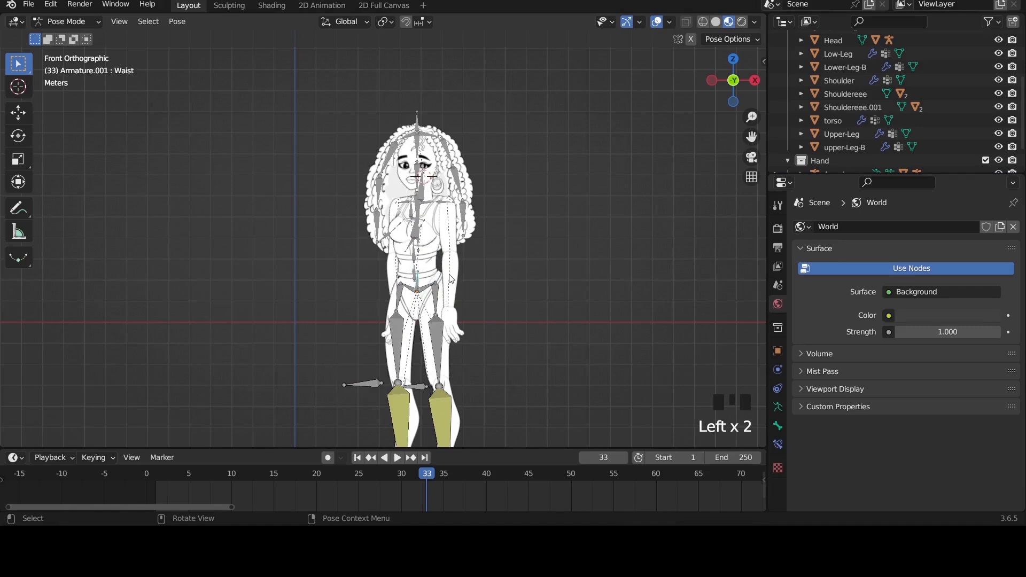
key("g")
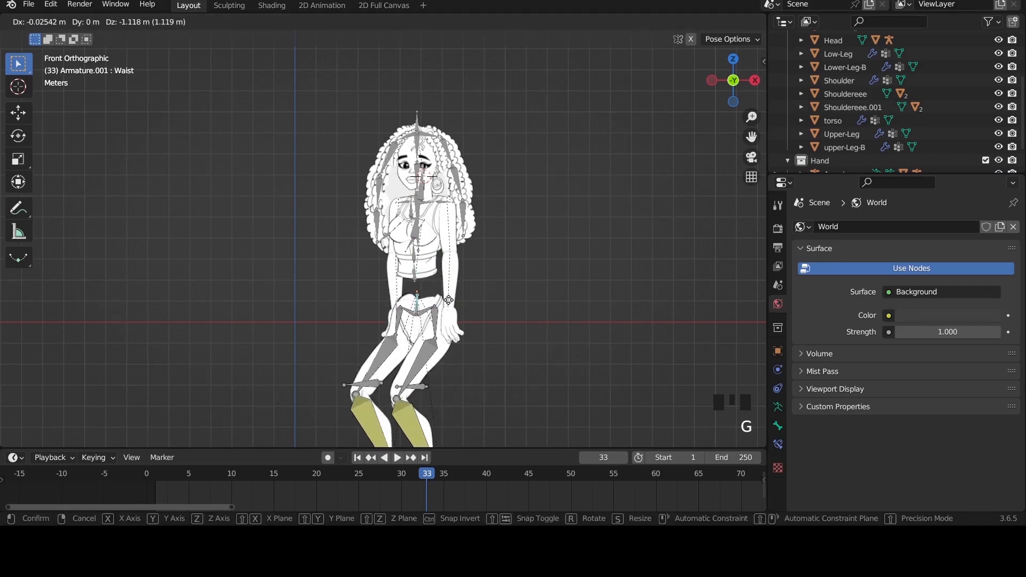
key("Escape")
Step: Test-move the Waist bone again to compare the hips with the base of the spine, and cancel the move
scroll(452, 304, "up", 6)
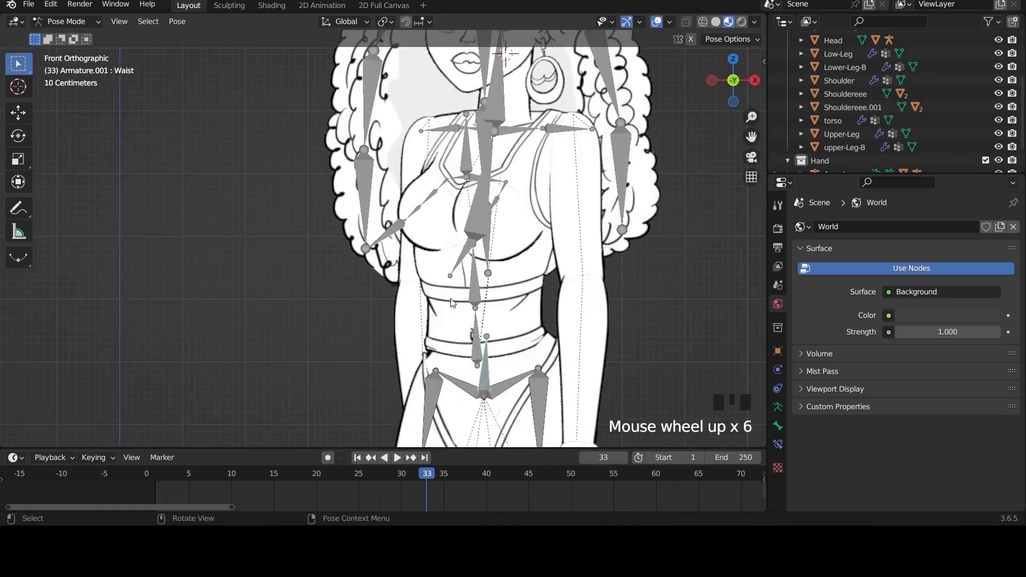
left_click(480, 357)
left_click(486, 367)
scroll(645, 248, "down", 2)
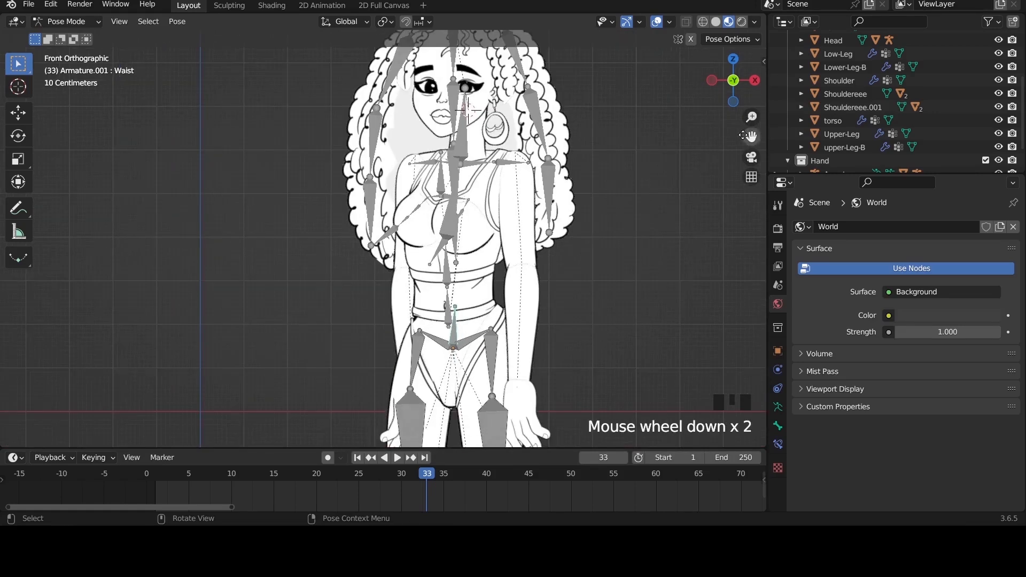
left_click_drag(743, 136, 722, 3)
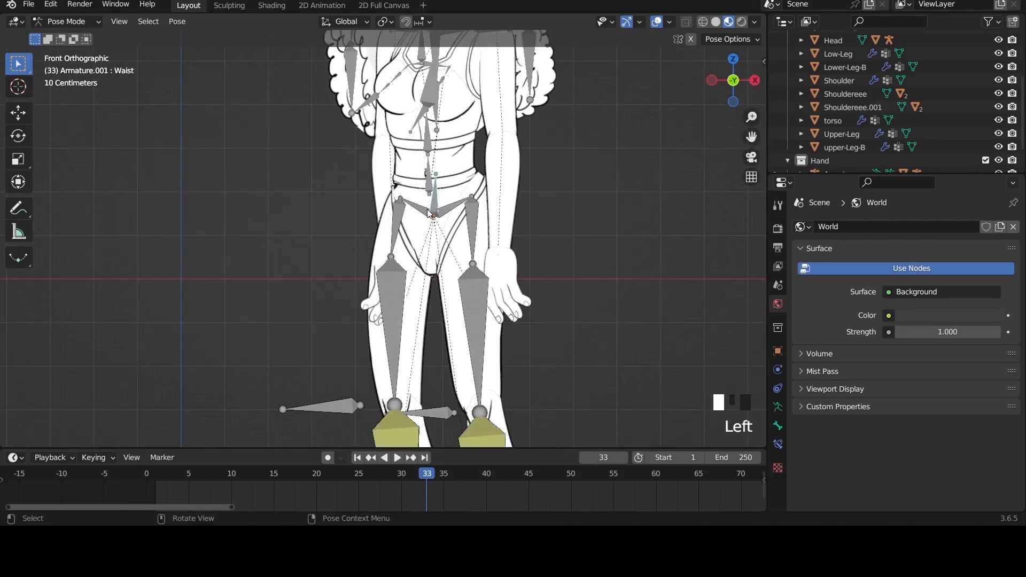
key("g")
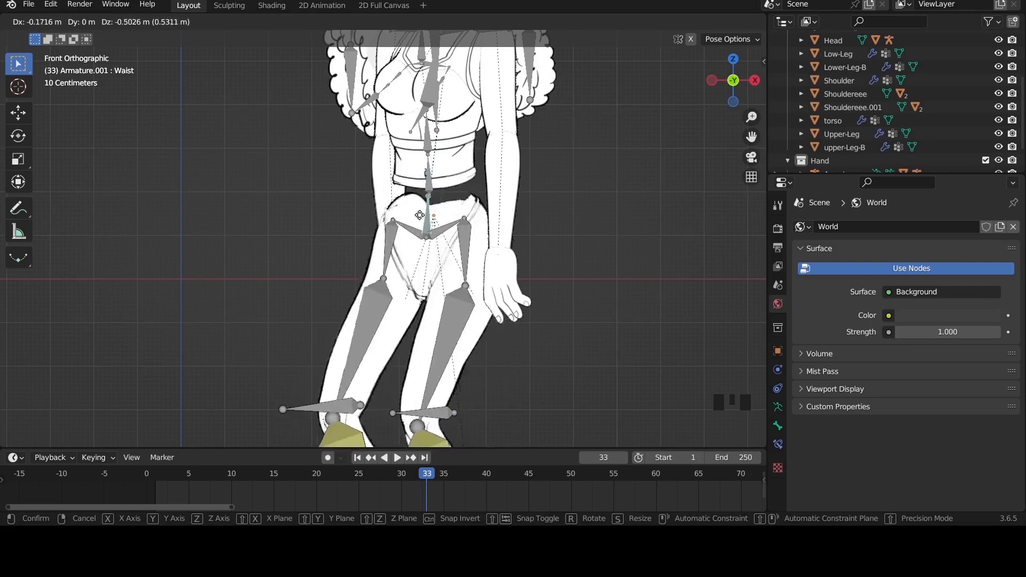
left_click(427, 198)
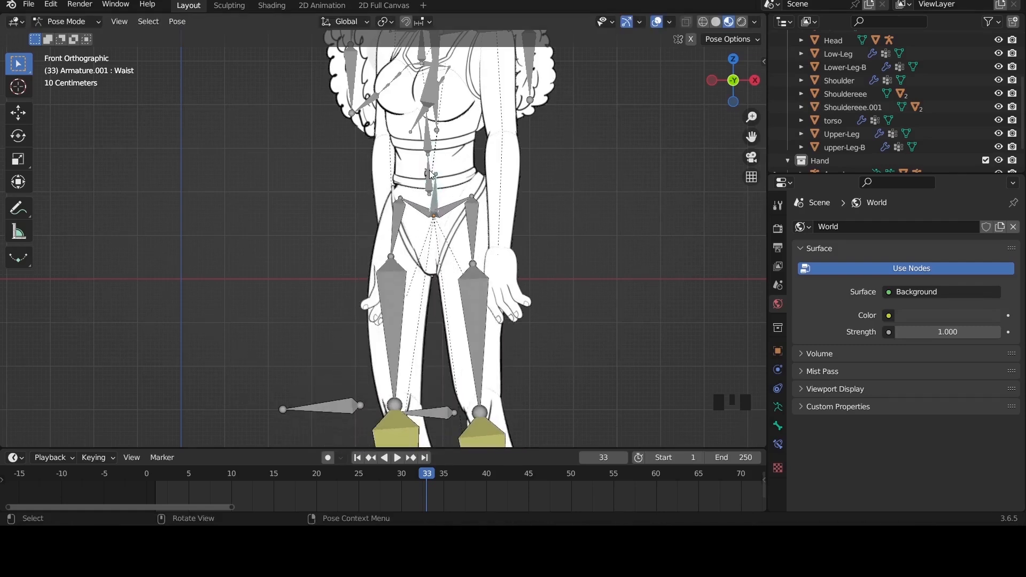
Step: Parent the upper-body armature to the Waist bone of the leg armature using the Bone parenting option
key("ctrl+Tab")
left_click(433, 188)
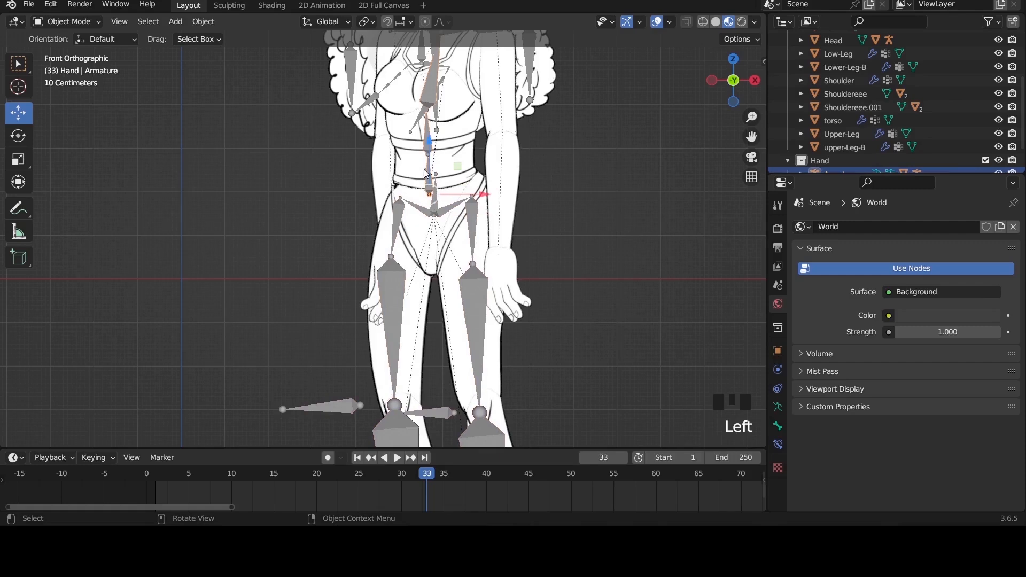
left_click(435, 202, "shift")
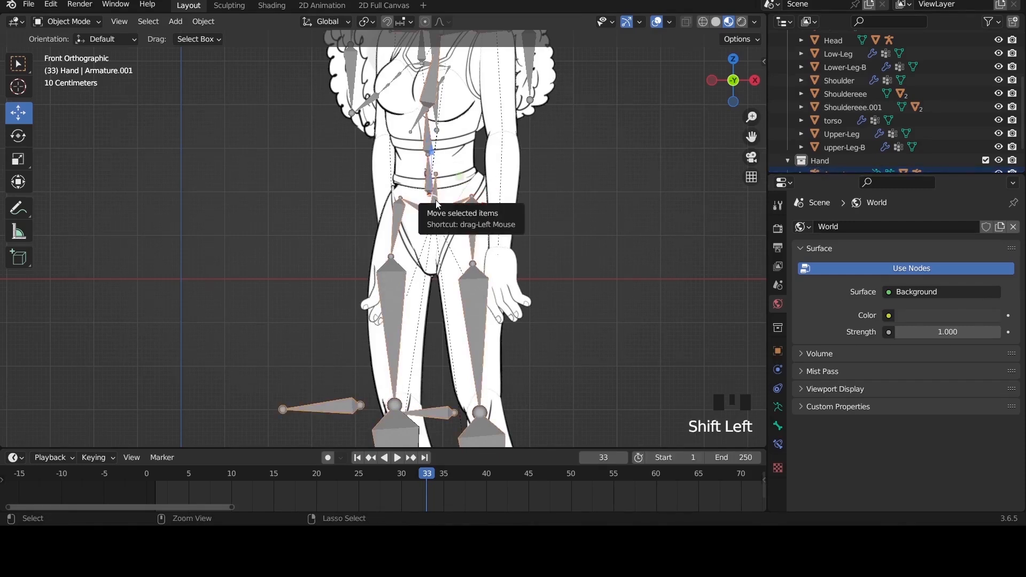
key("ctrl+Tab")
left_click(436, 203)
left_click(436, 203, "shift")
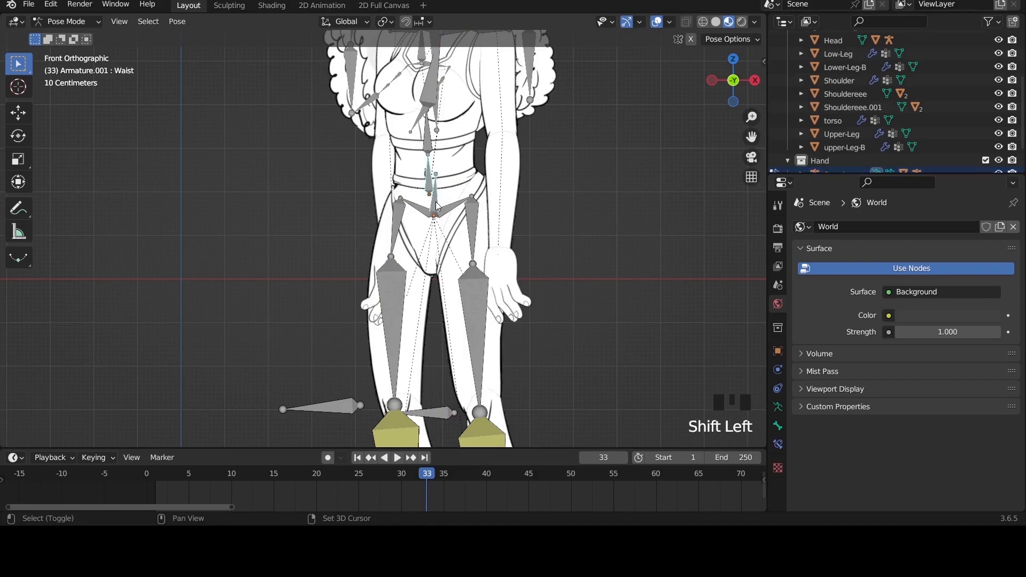
key("ctrl+p")
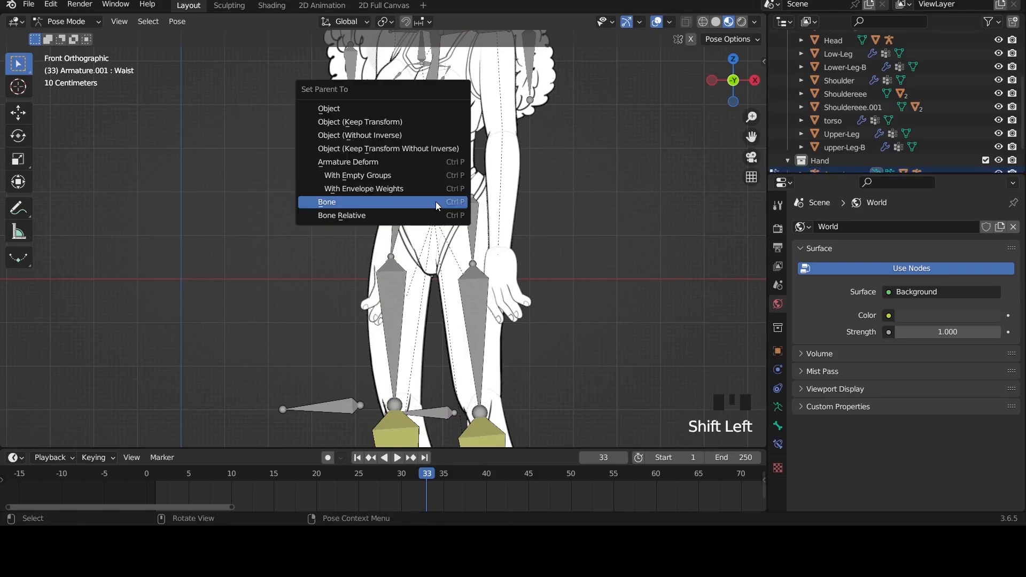
left_click(437, 202)
left_click(435, 205)
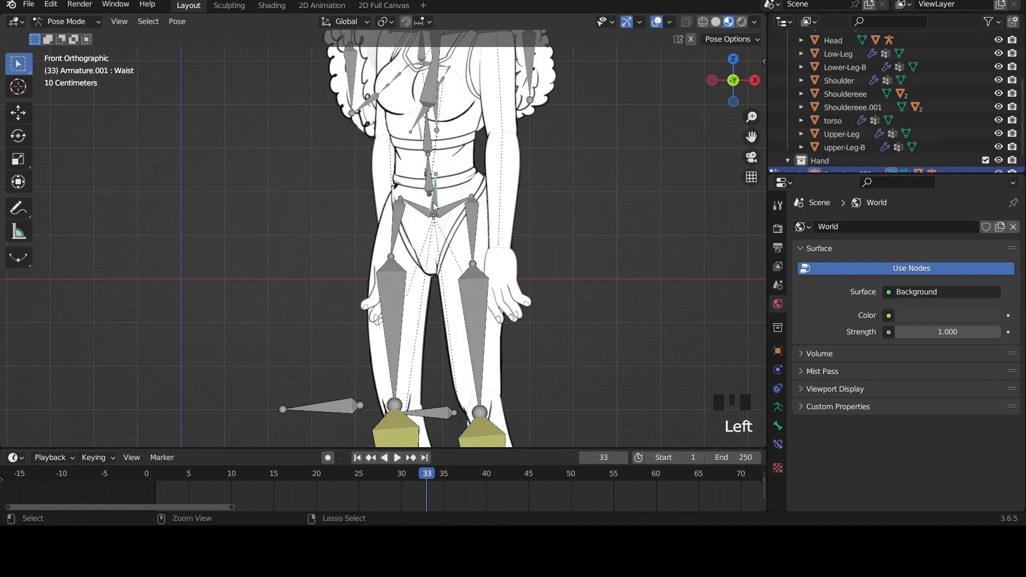
Step: Reselect the leg armature in Pose Mode, test-move Waist to check that the upper body follows the hips, and cancel
key("ctrl+Tab")
left_click(434, 204)
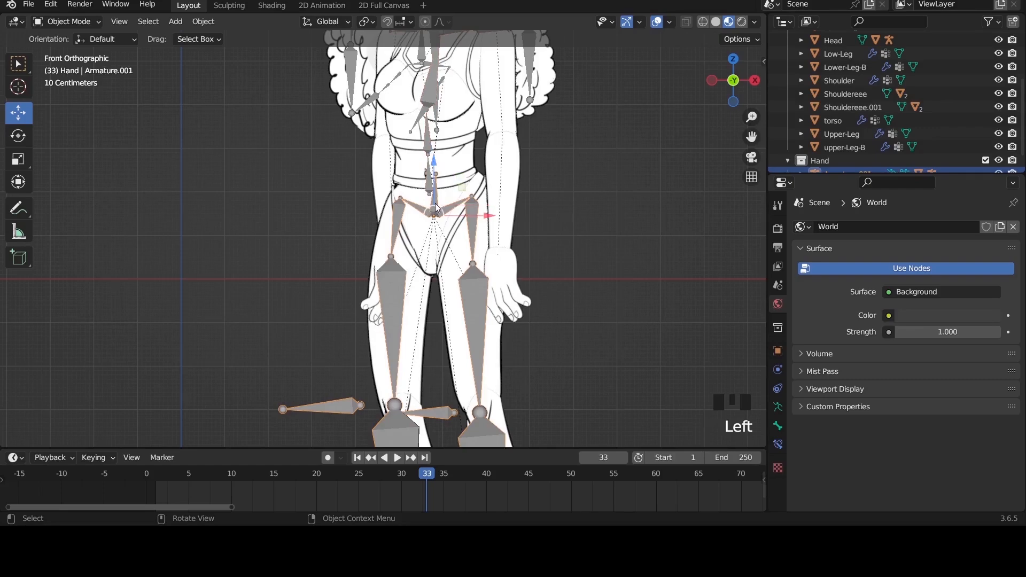
key("ctrl+Tab")
left_click(437, 207)
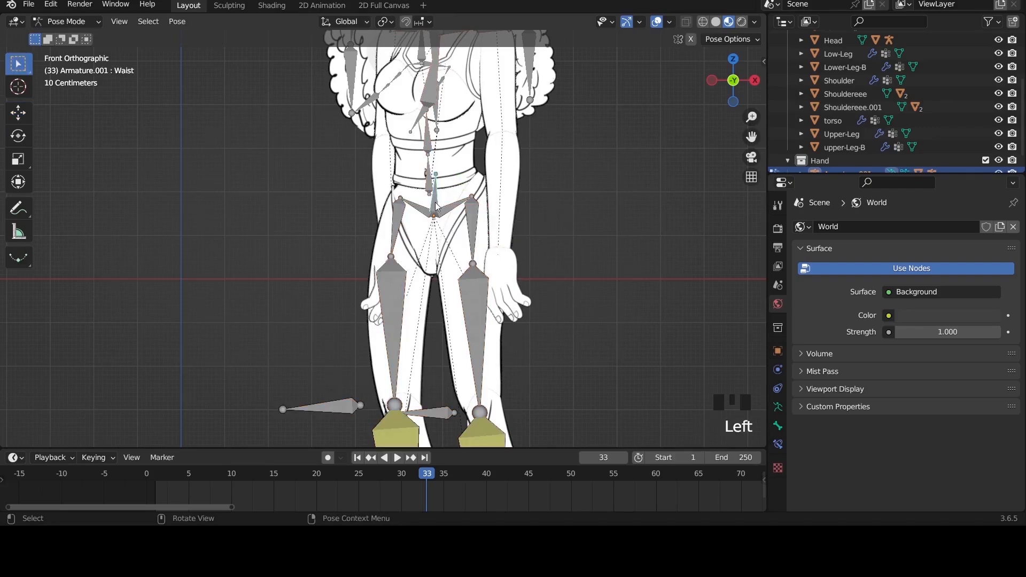
key("g")
left_click(469, 203)
scroll(466, 212, "down", 2)
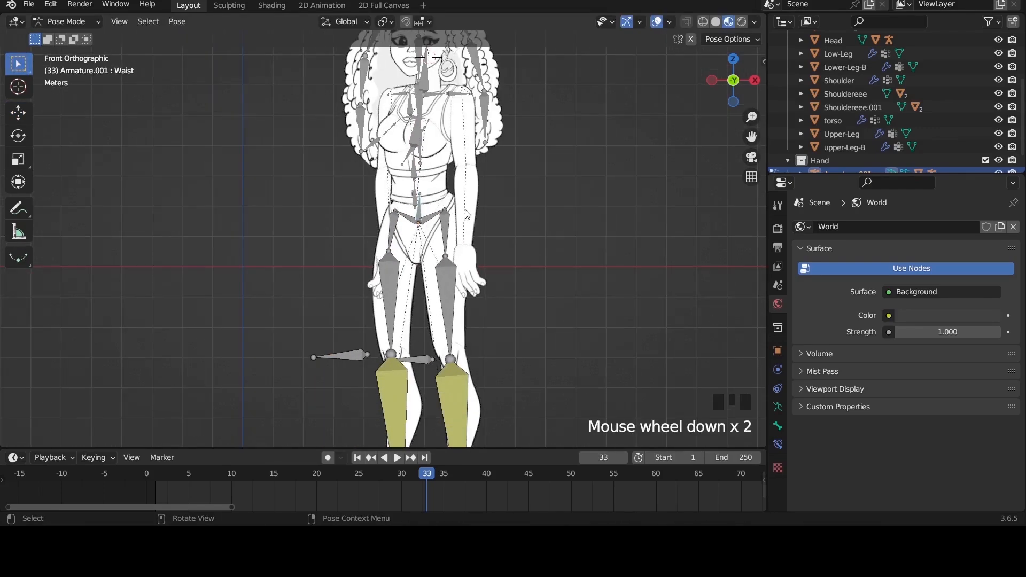
key("g")
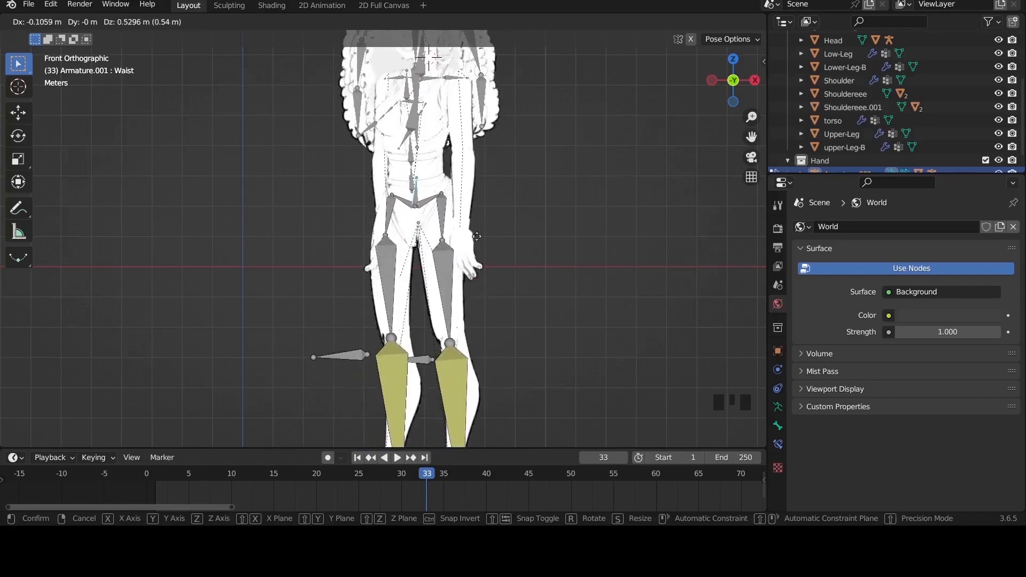
key("Escape")
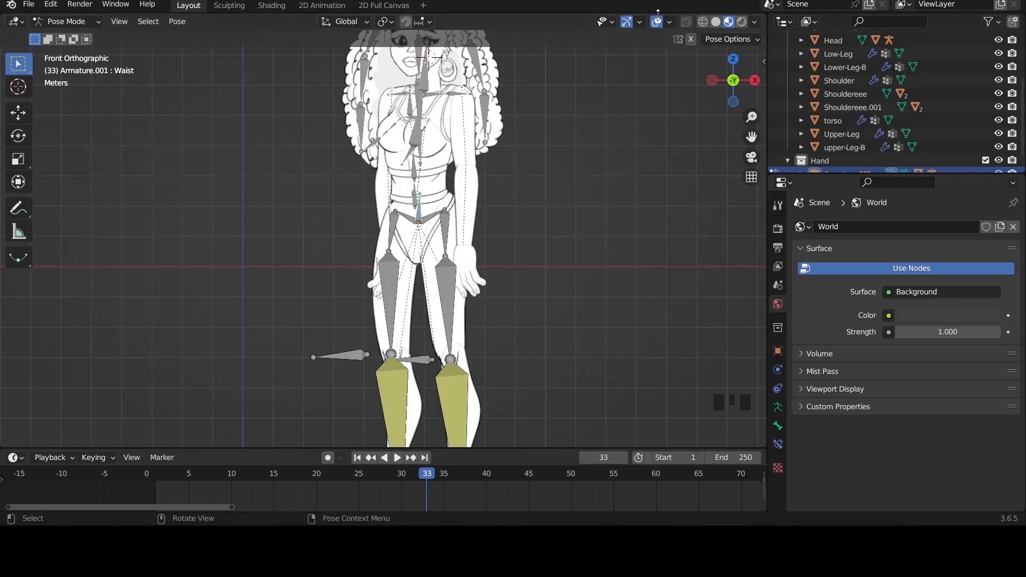
Step: Hide the viewport overlays, test-move the Waist bone, cancel, inspect the hips and hands, and show the overlays again
left_click(657, 22)
left_click(524, 249)
key("g")
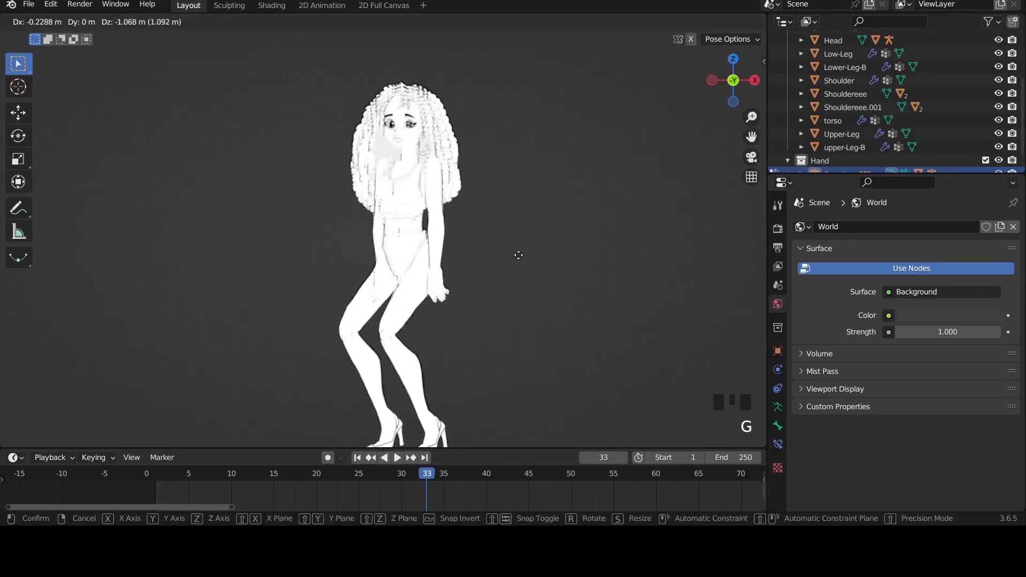
key("Escape")
scroll(370, 306, "up", 7)
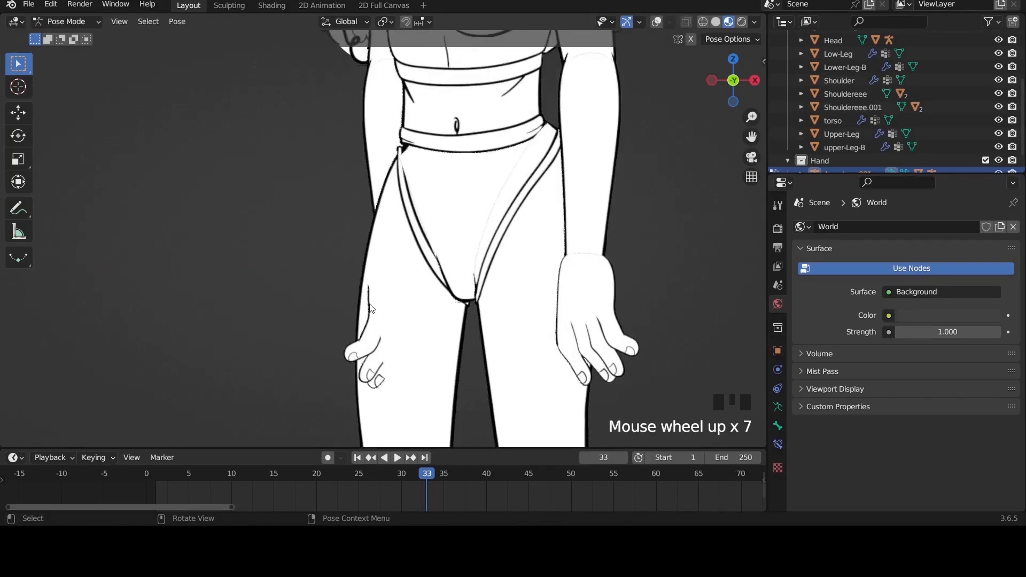
scroll(521, 161, "down", 3)
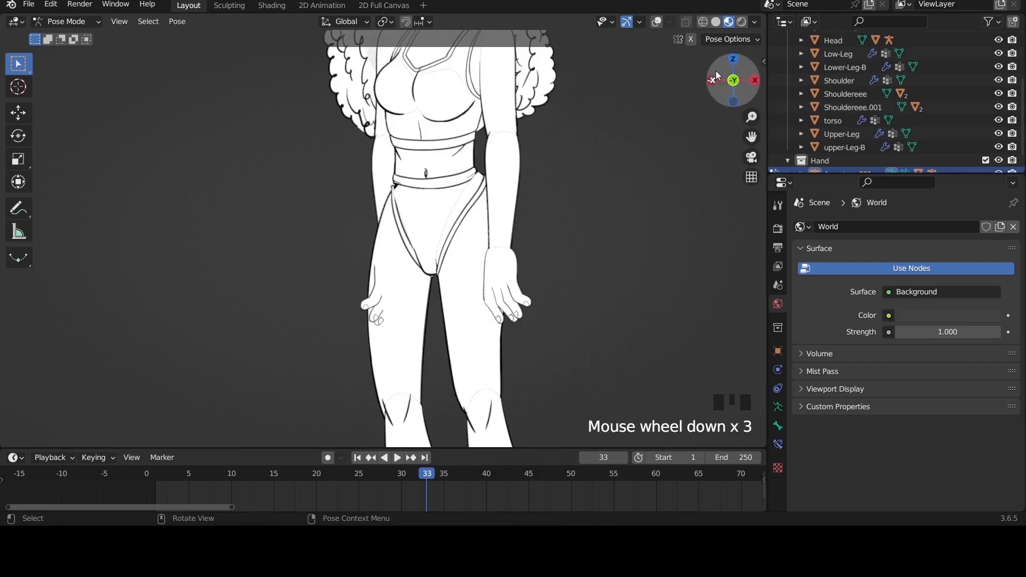
left_click(657, 22)
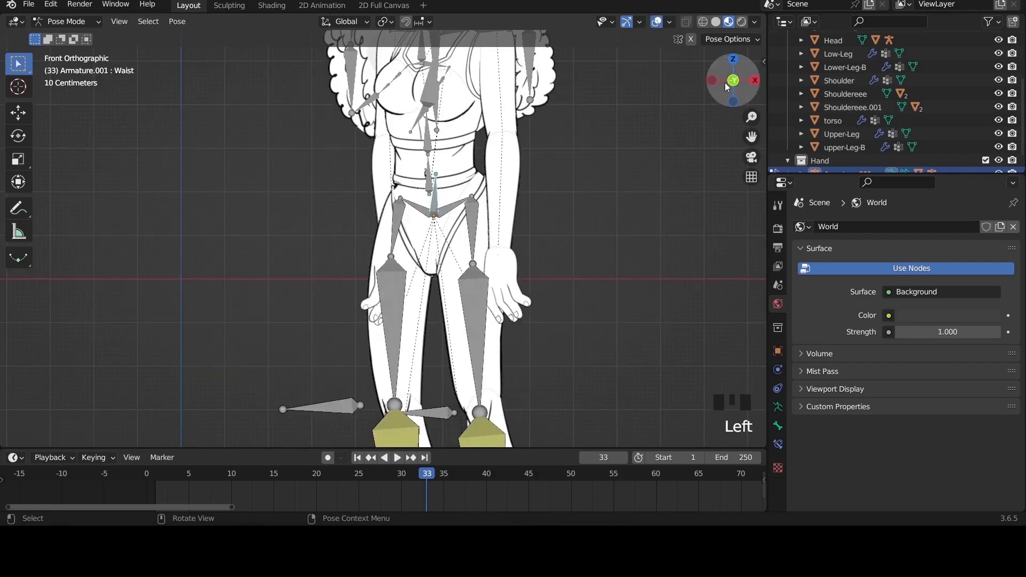
Step: View the character from the side and, in Object Mode, move the Hair plane slightly backward along the Y axis
left_click_drag(724, 83, 663, 113)
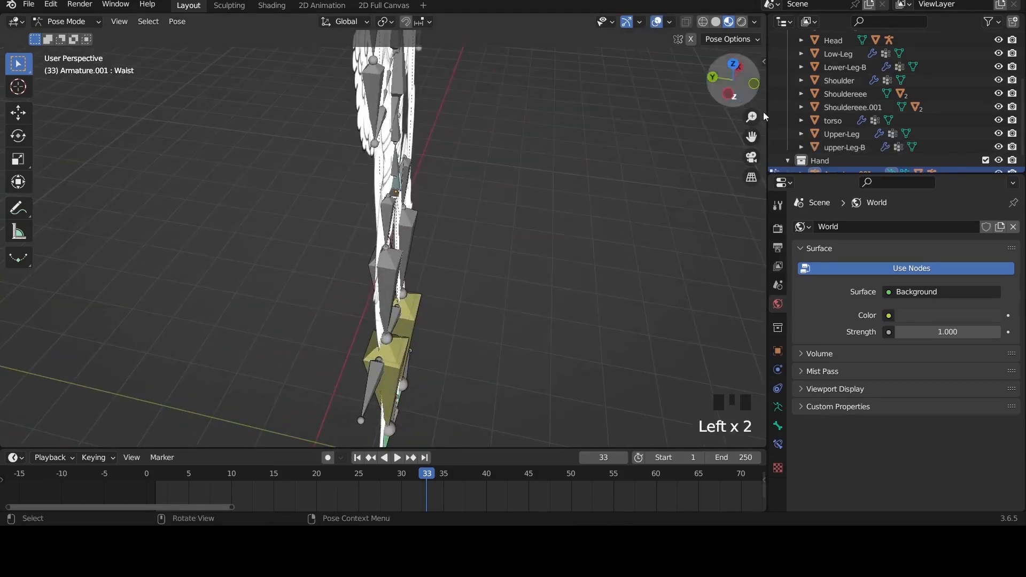
left_click_drag(753, 138, 757, 169)
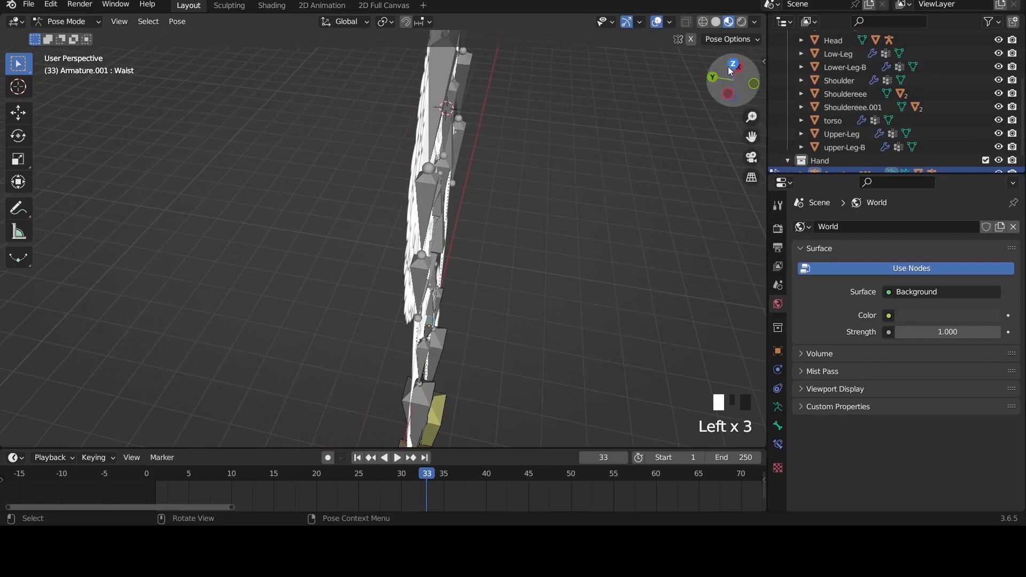
left_click_drag(713, 82, 745, 80)
scroll(428, 197, "up", 2)
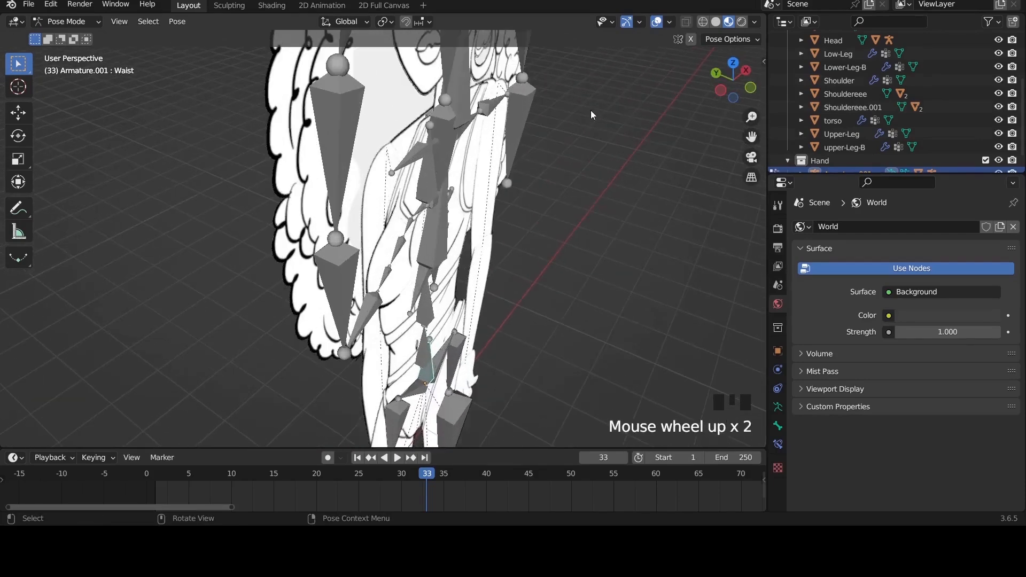
left_click(278, 203)
left_click(289, 199)
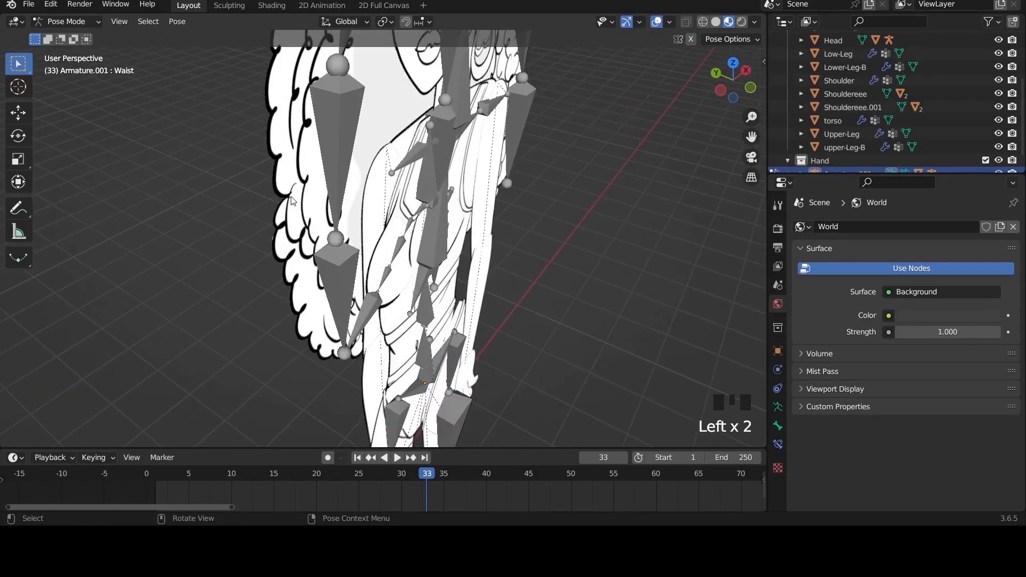
key("ctrl+Tab")
left_click(291, 195)
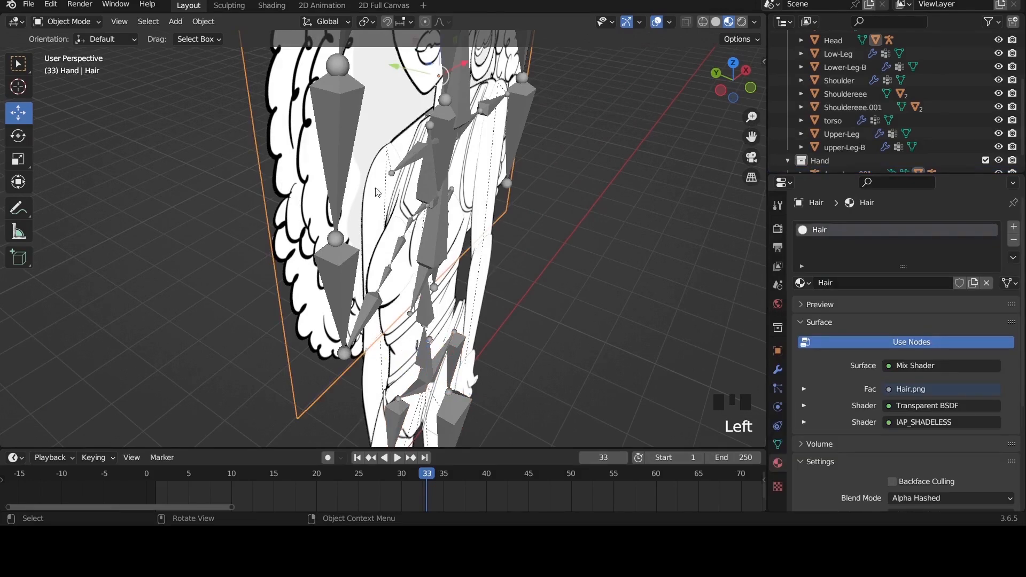
left_click_drag(396, 78, 387, 66)
Step: Select the Shoulder and Shouldereee.001 planes, move them slightly backward along Y, and return to the front view
left_click(370, 183)
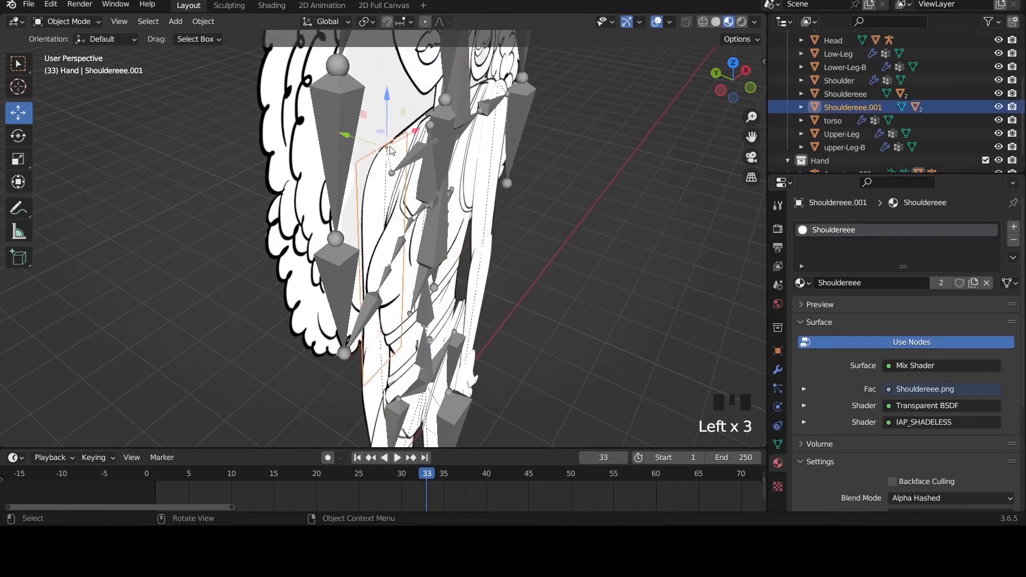
left_click(412, 126, "shift")
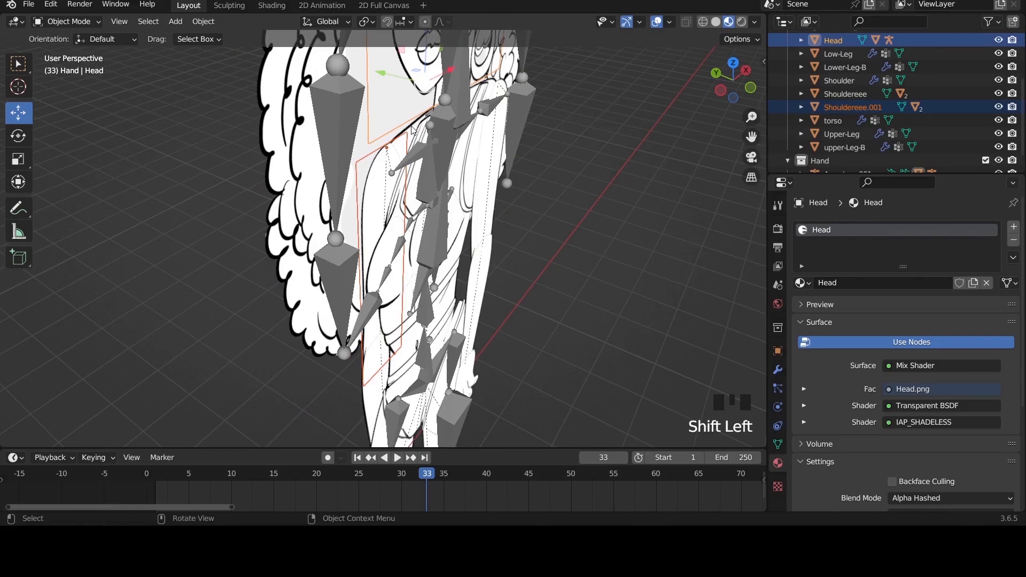
left_click(413, 129)
left_click(413, 129)
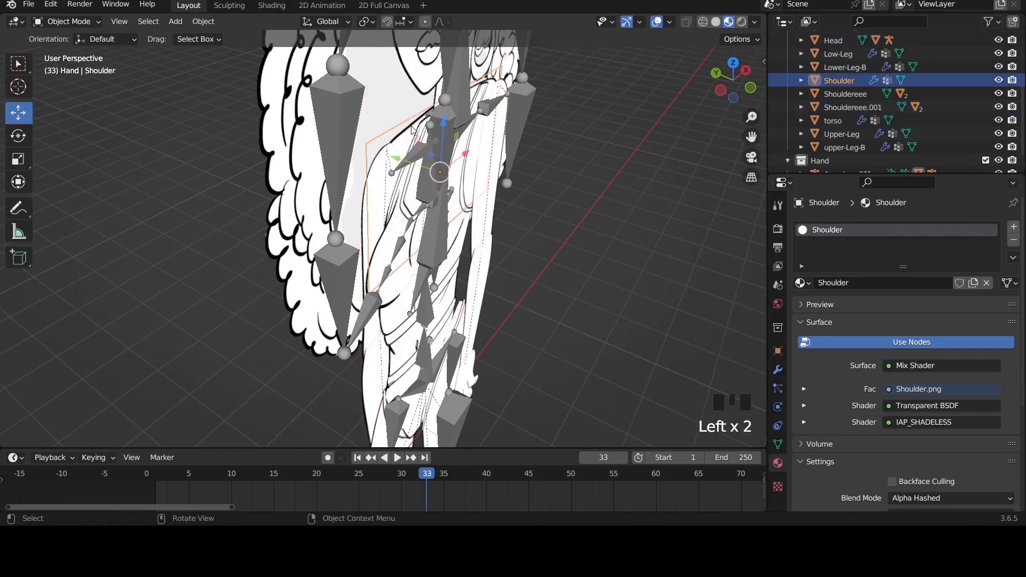
left_click(365, 213, "shift")
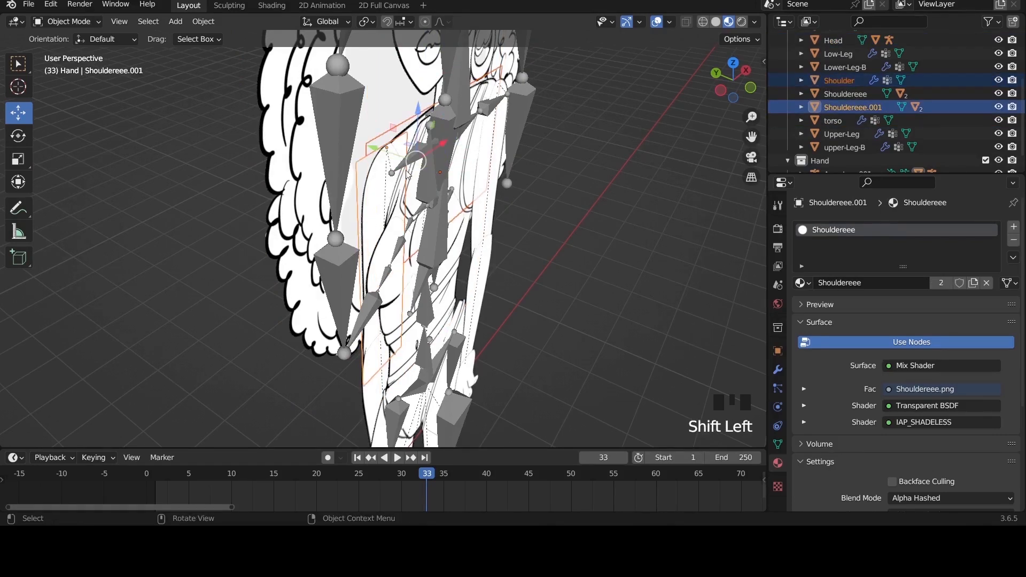
left_click_drag(372, 148, 370, 149)
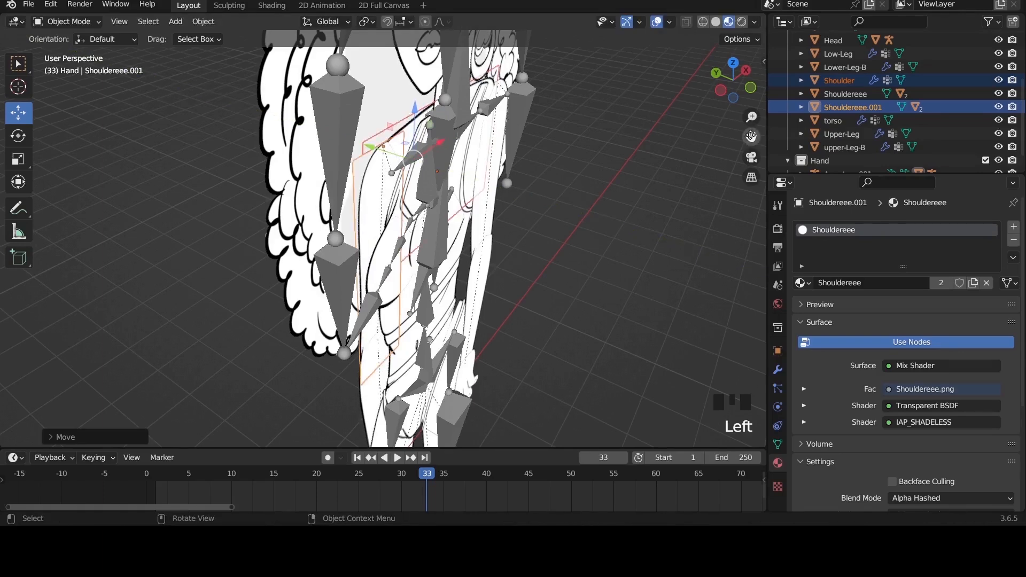
left_click_drag(751, 136, 665, 154)
scroll(546, 234, "up", 2)
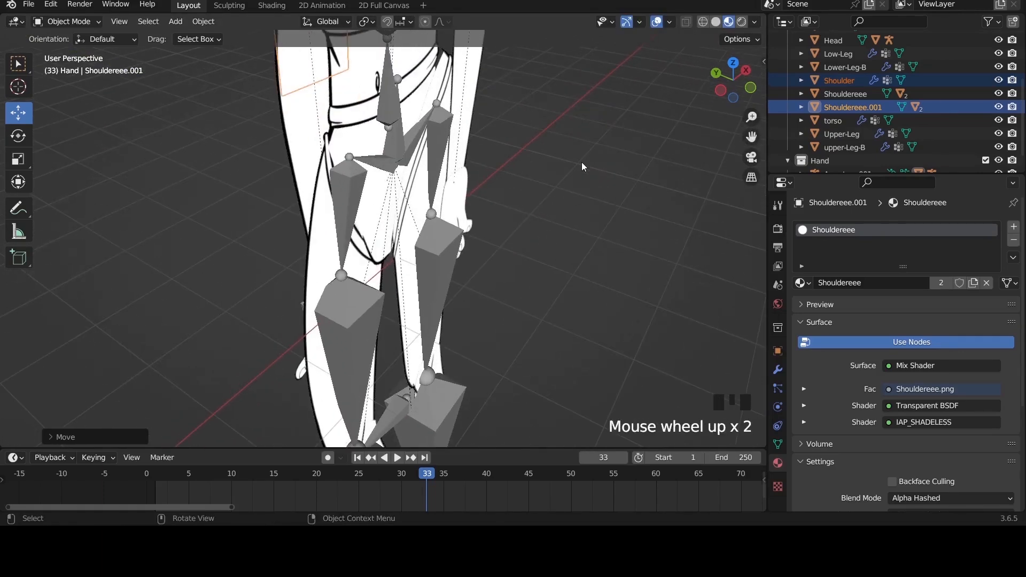
key("KP_1")
scroll(489, 235, "down", 6)
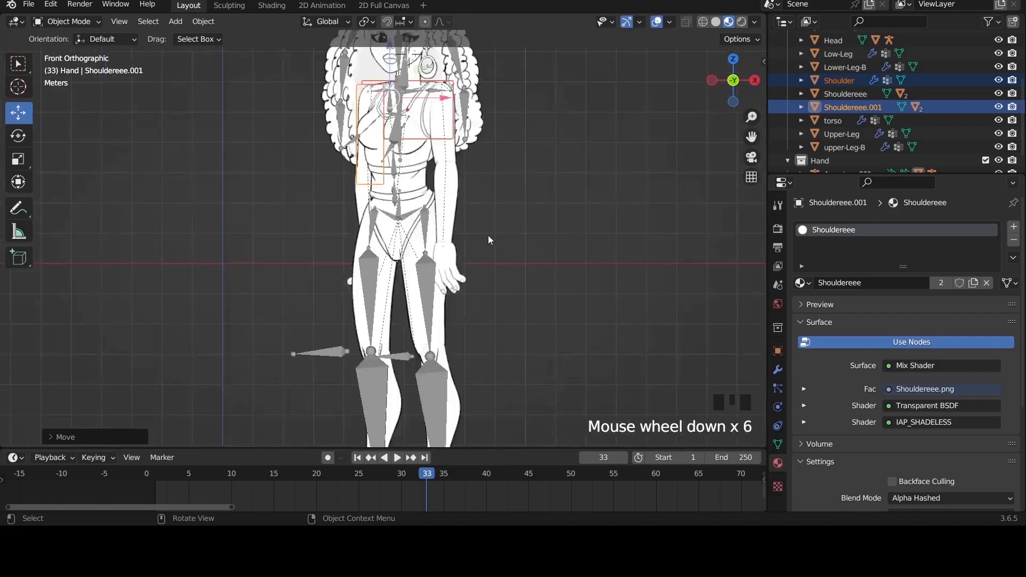
Step: Select the leg armature, switch it to Pose Mode, and select the Waist bone at the hips
scroll(487, 233, "up", 1)
scroll(482, 222, "down", 1)
left_click(400, 212)
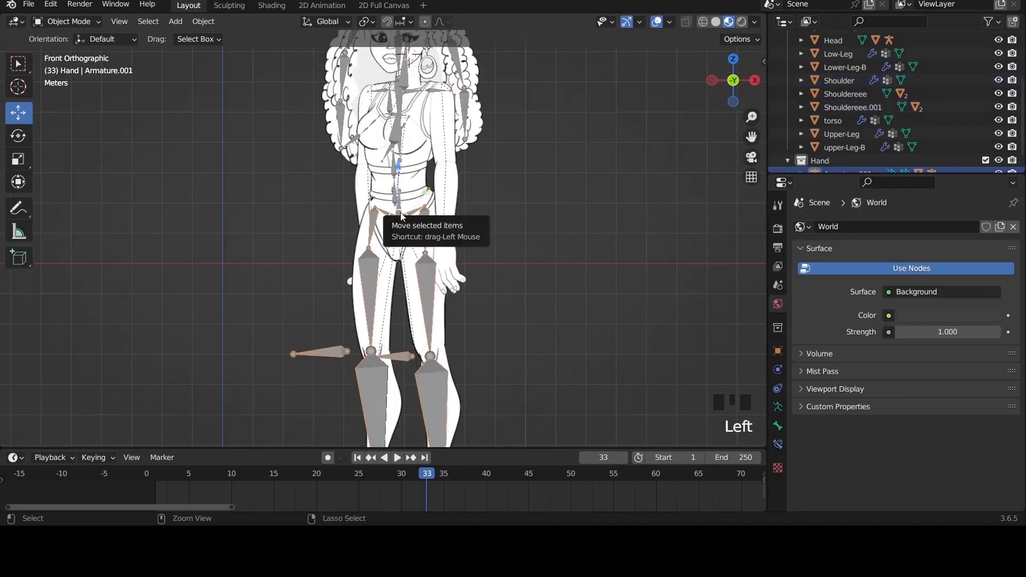
key("ctrl+Tab")
left_click(409, 213)
scroll(411, 212, "down", 3)
scroll(411, 210, "up", 4)
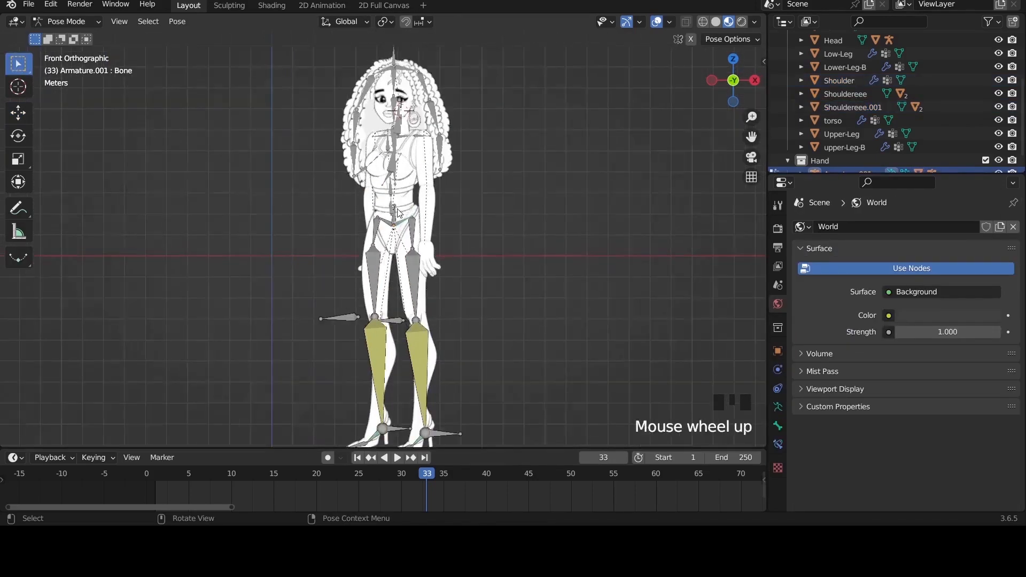
left_click(413, 209)
scroll(414, 210, "down", 4)
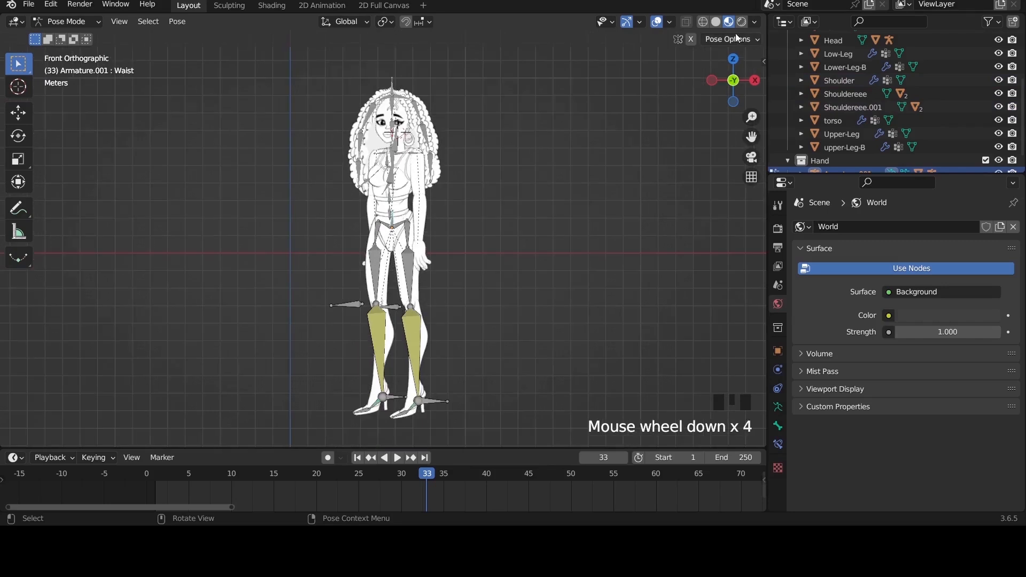
Step: Hide the viewport overlays, test-move the Waist bone twice to check the body layering, and cancel each move
left_click(656, 22)
scroll(489, 209, "up", 1)
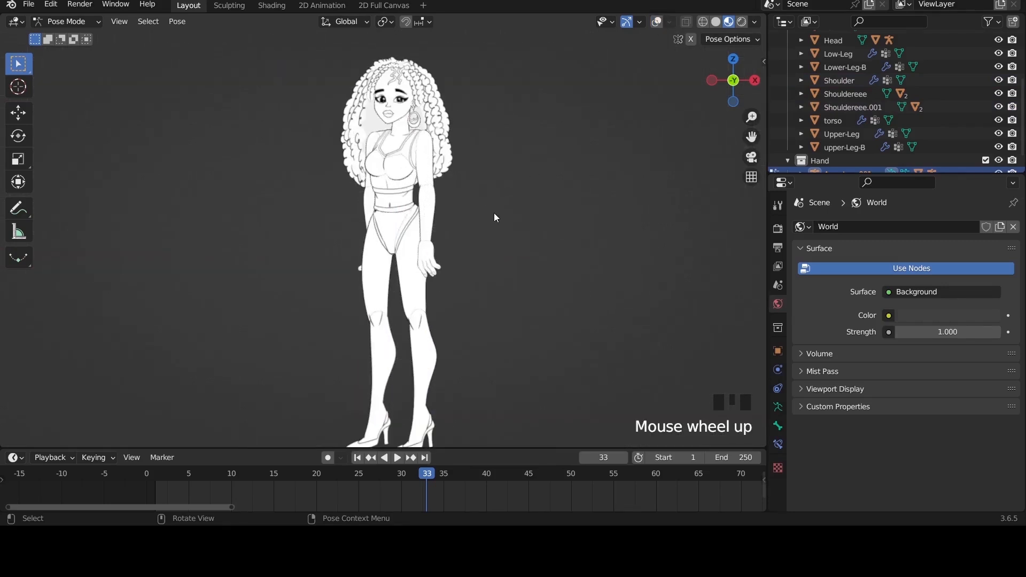
key("g")
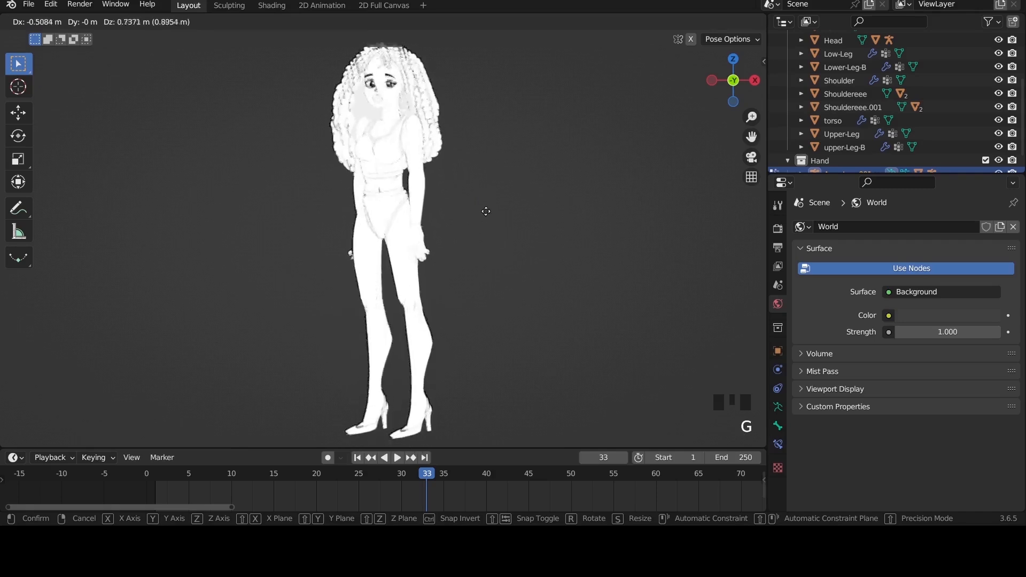
right_click(490, 246)
scroll(490, 246, "up", 2)
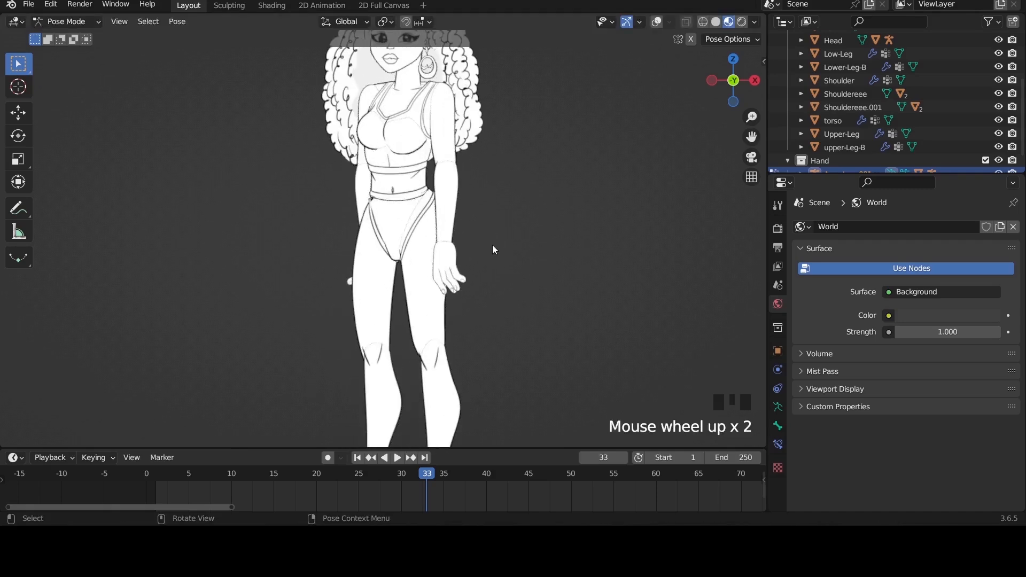
key("g")
right_click(515, 266)
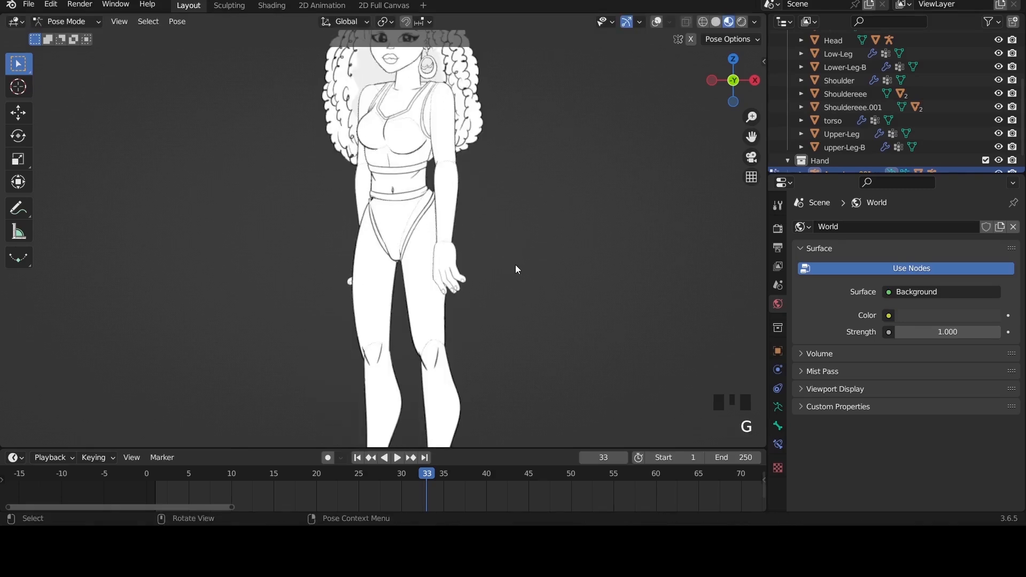
Step: Show the viewport overlays again and save the character file
left_click(448, 160)
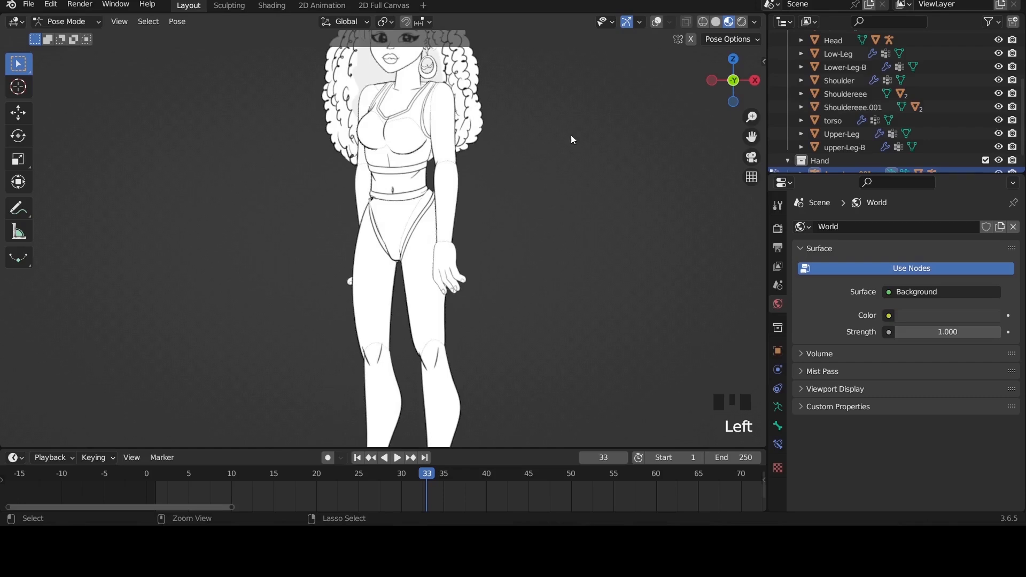
left_click(656, 21)
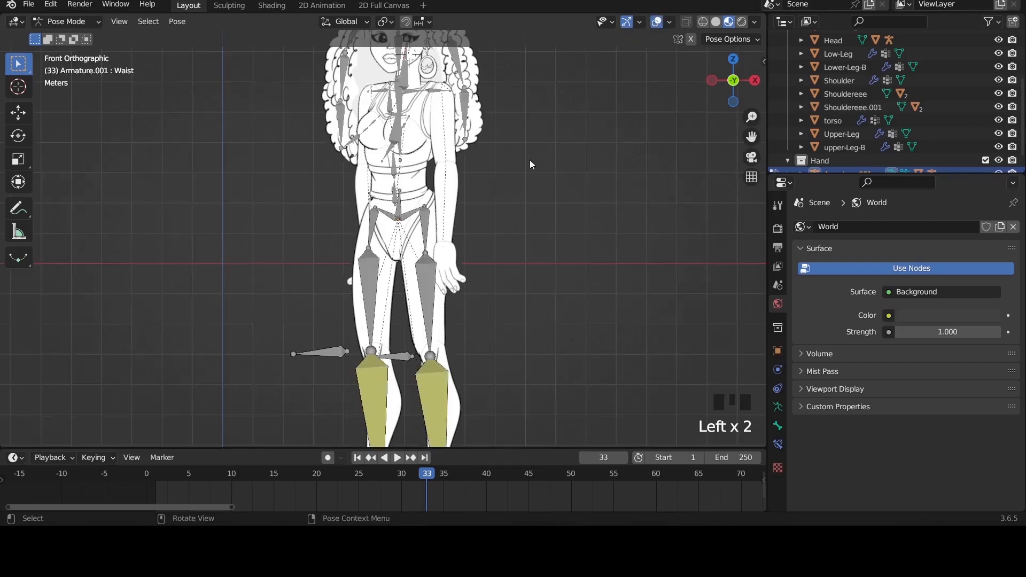
scroll(498, 180, "down", 3)
scroll(497, 179, "up", 3)
scroll(497, 181, "up", 2)
scroll(496, 181, "down", 3)
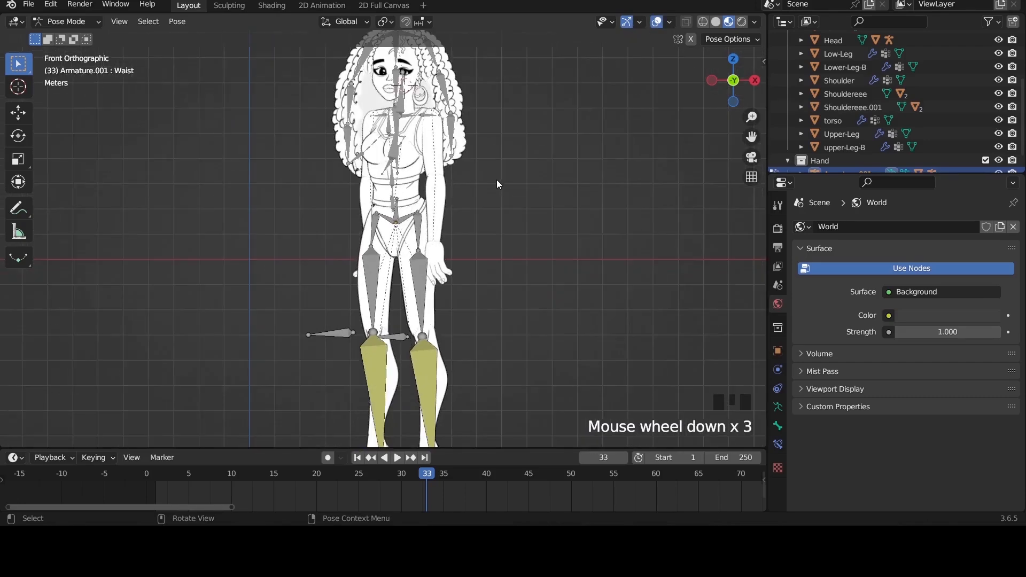
key("ctrl+s")
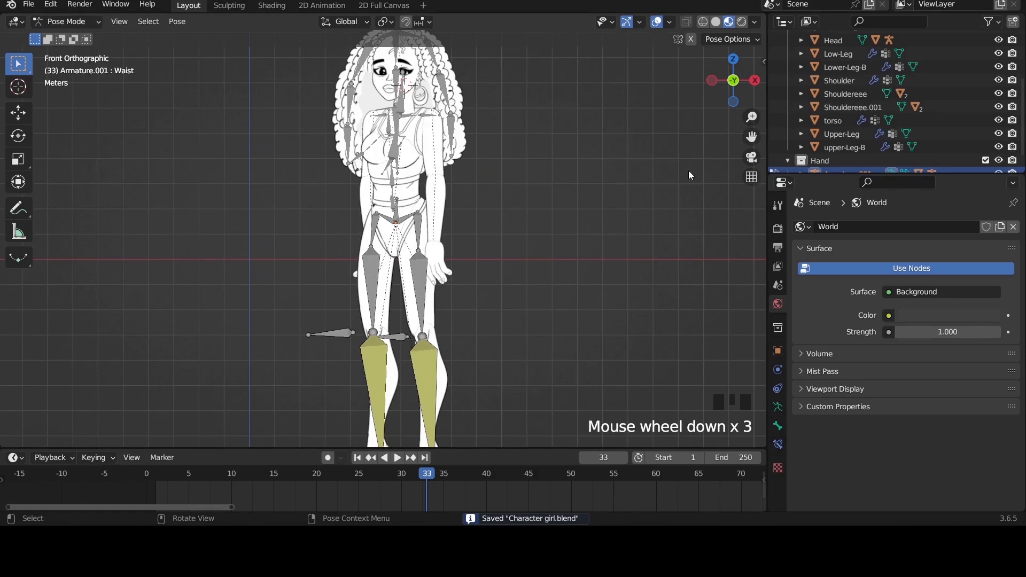
Step: Hide the viewport overlays and inspect the whole character from the front, both up close and at full length
left_click(656, 22)
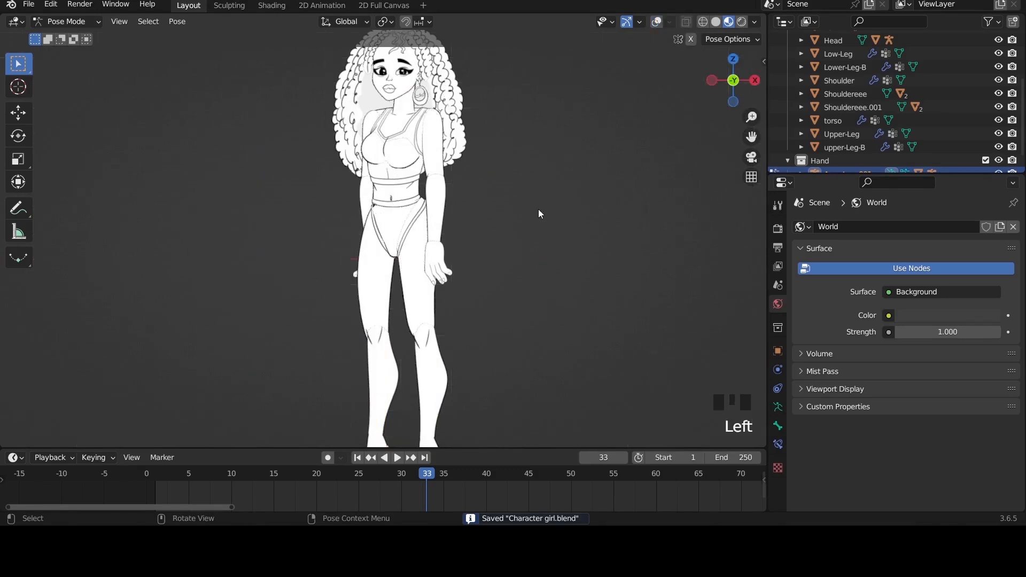
scroll(538, 210, "down", 4)
scroll(534, 214, "up", 4)
scroll(481, 214, "down", 3)
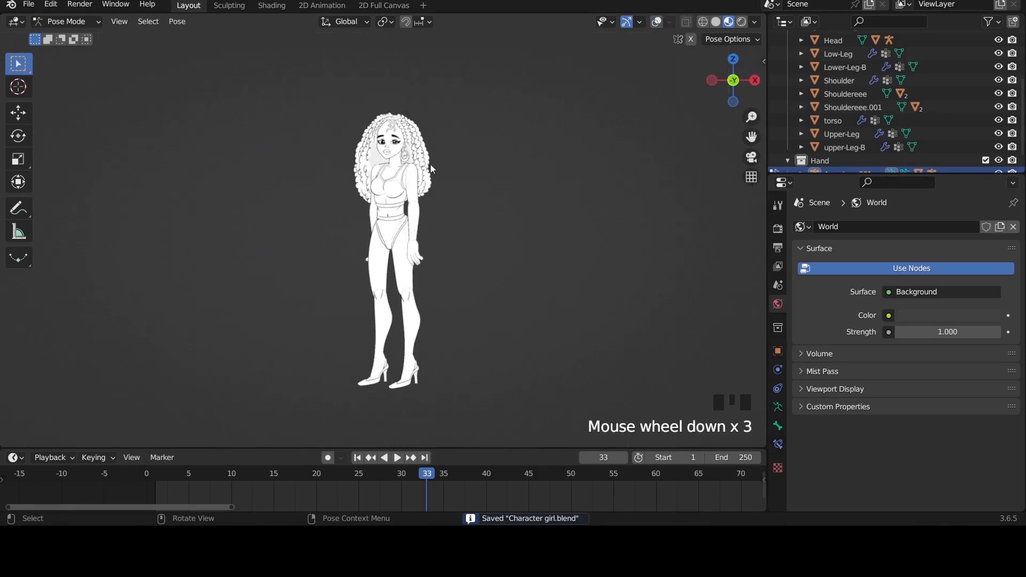
scroll(419, 268, "up", 4)
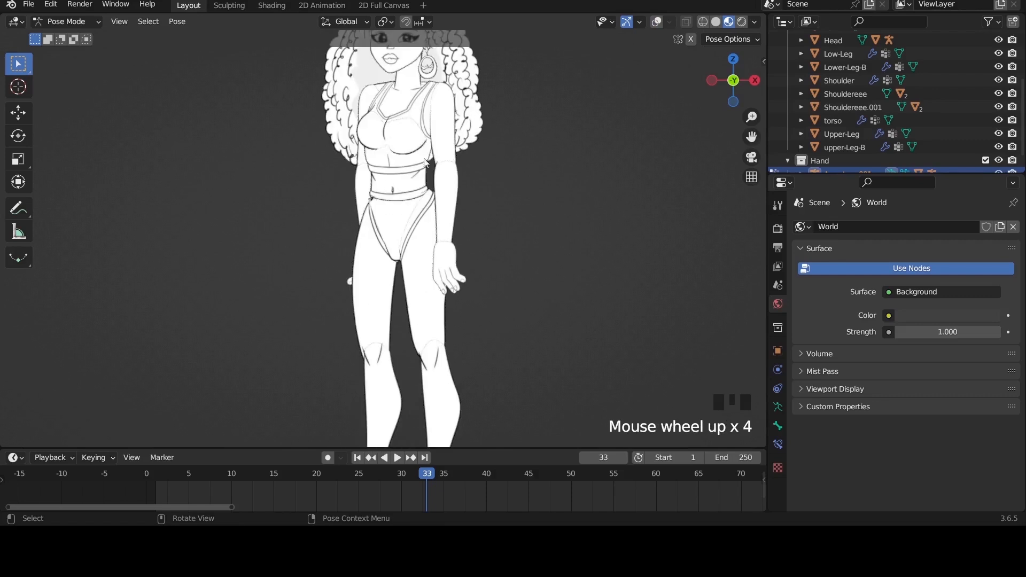
scroll(427, 169, "down", 2)
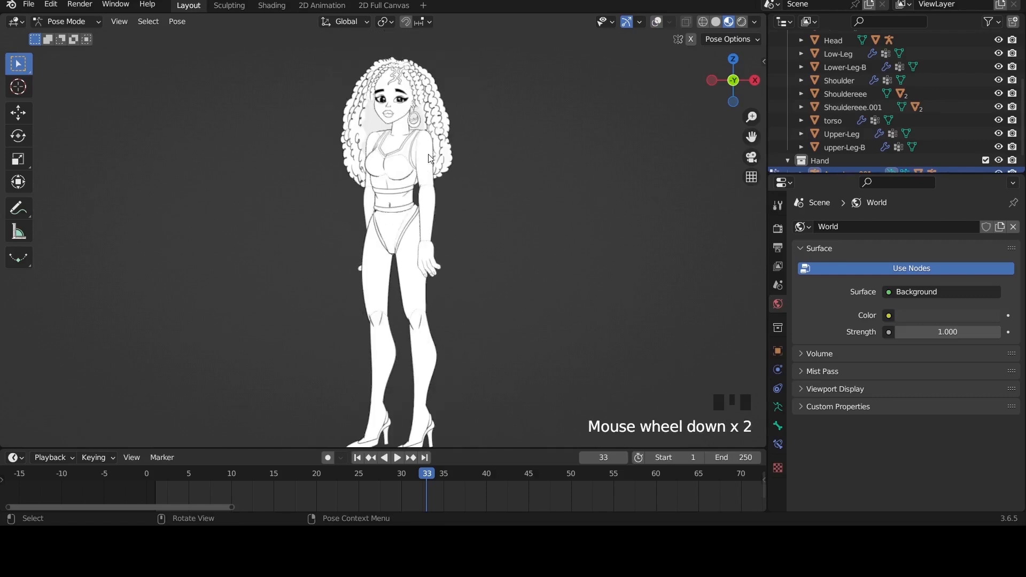